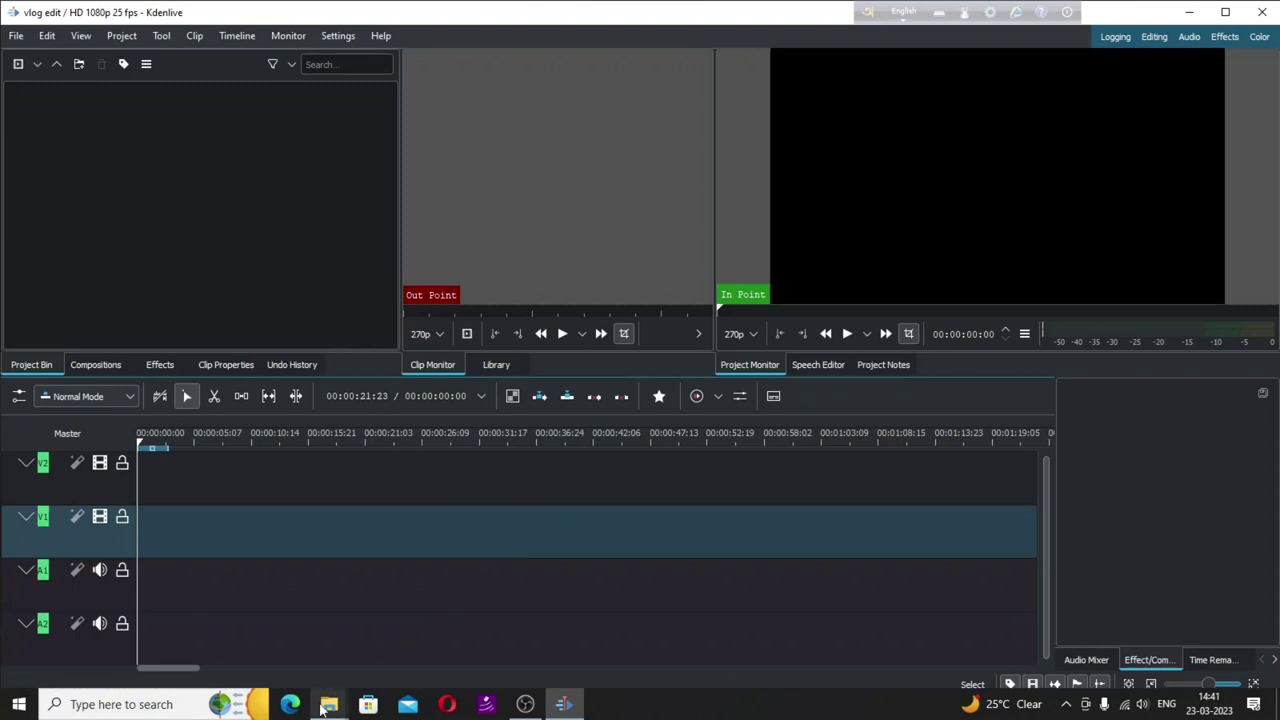
{"action": "mouse_move", "coordinate": [325, 707]}
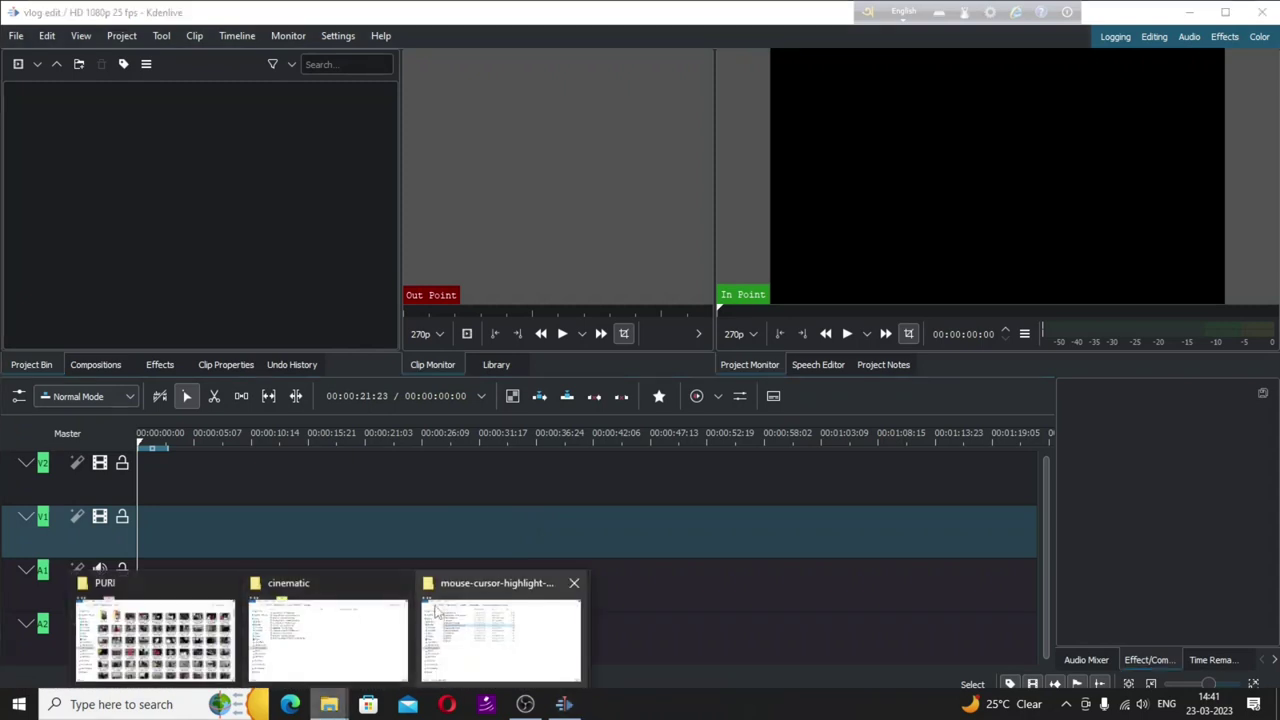
{"action": "left_click", "coordinate": [167, 597]}
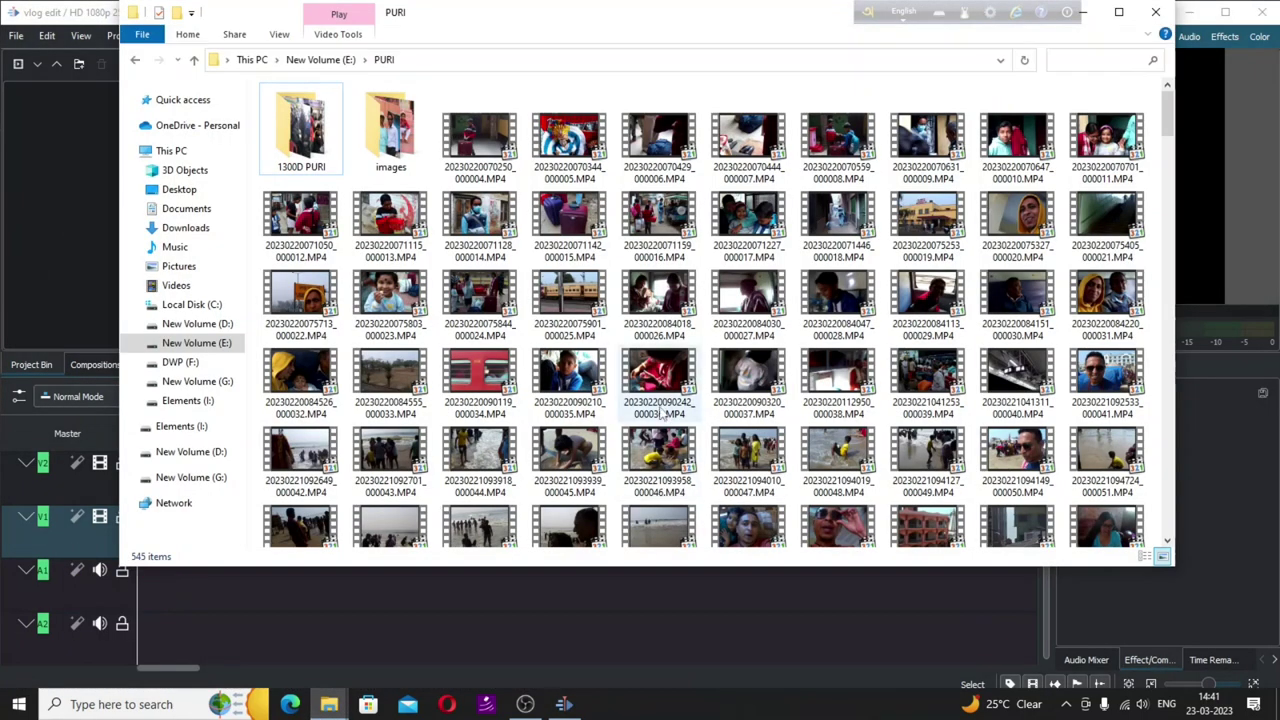
{"action": "scroll", "coordinate": [718, 372], "scroll_direction": "down", "scroll_amount": 3}
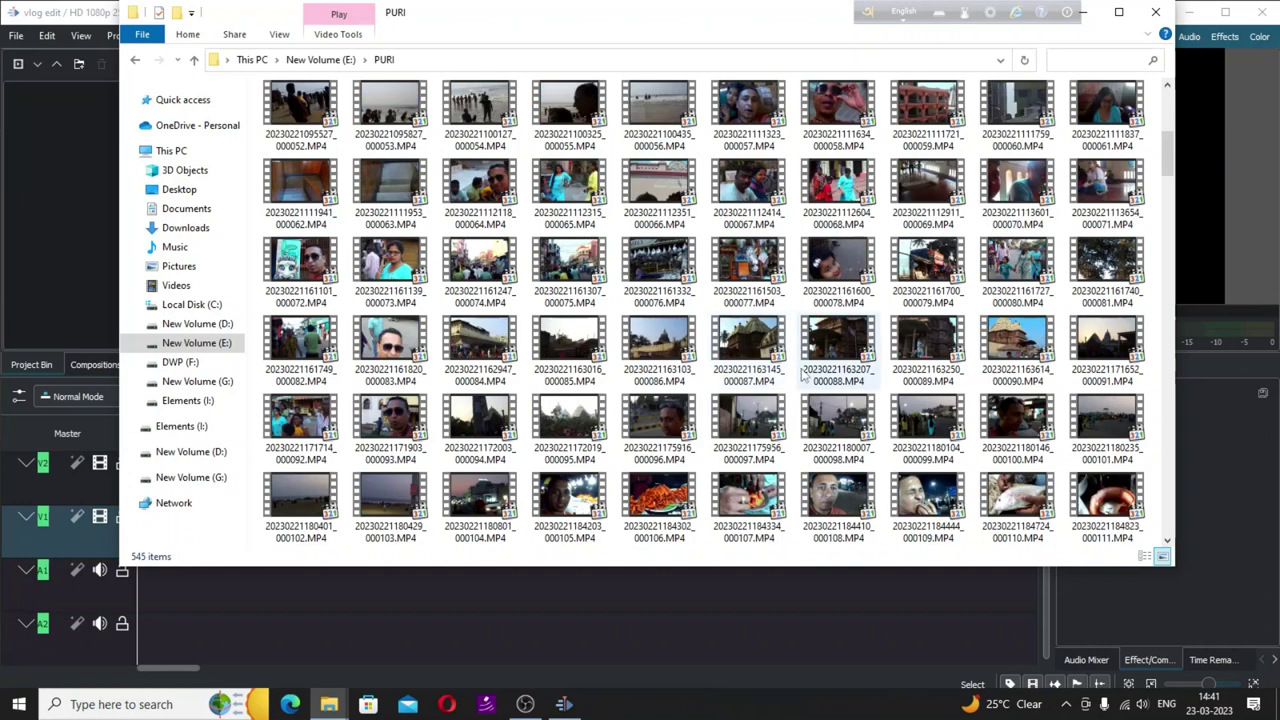
{"action": "scroll", "coordinate": [755, 200], "scroll_direction": "down", "scroll_amount": 2}
{"action": "left_click", "coordinate": [753, 197]}
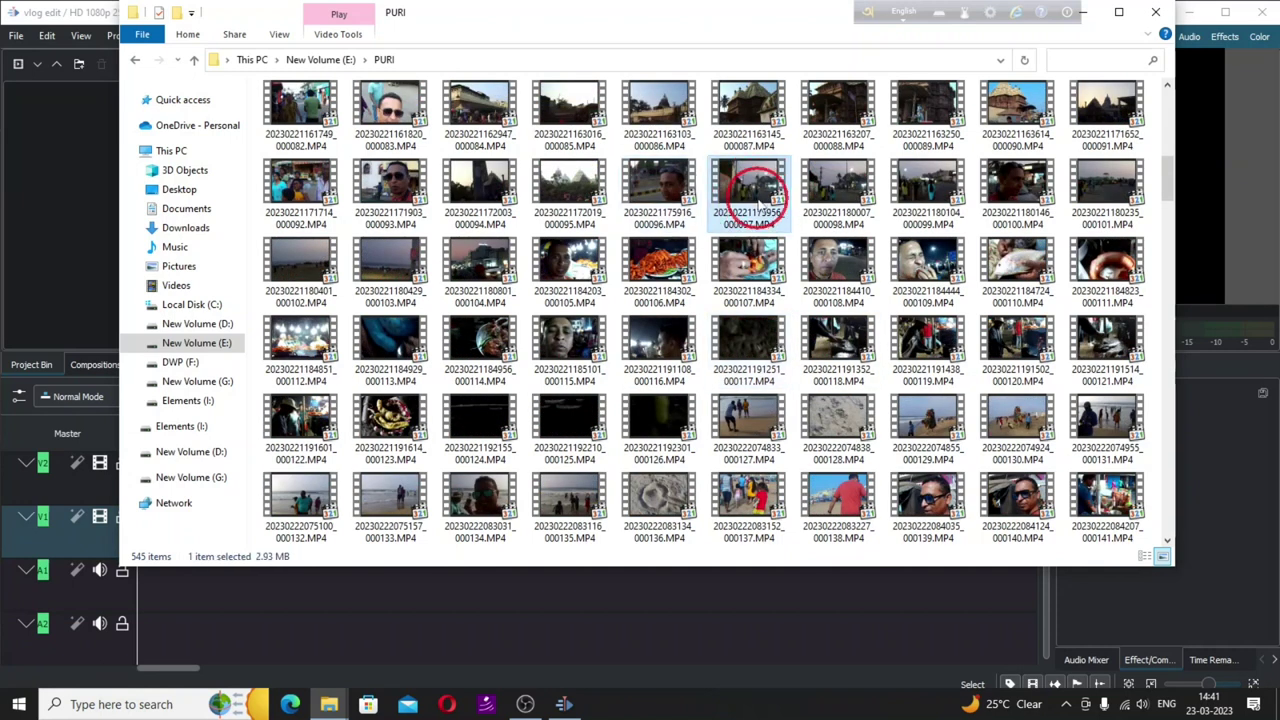
{"action": "left_click", "coordinate": [654, 425], "text": "shift"}
{"action": "left_click_drag", "start_coordinate": [654, 420], "coordinate": [69, 258]}
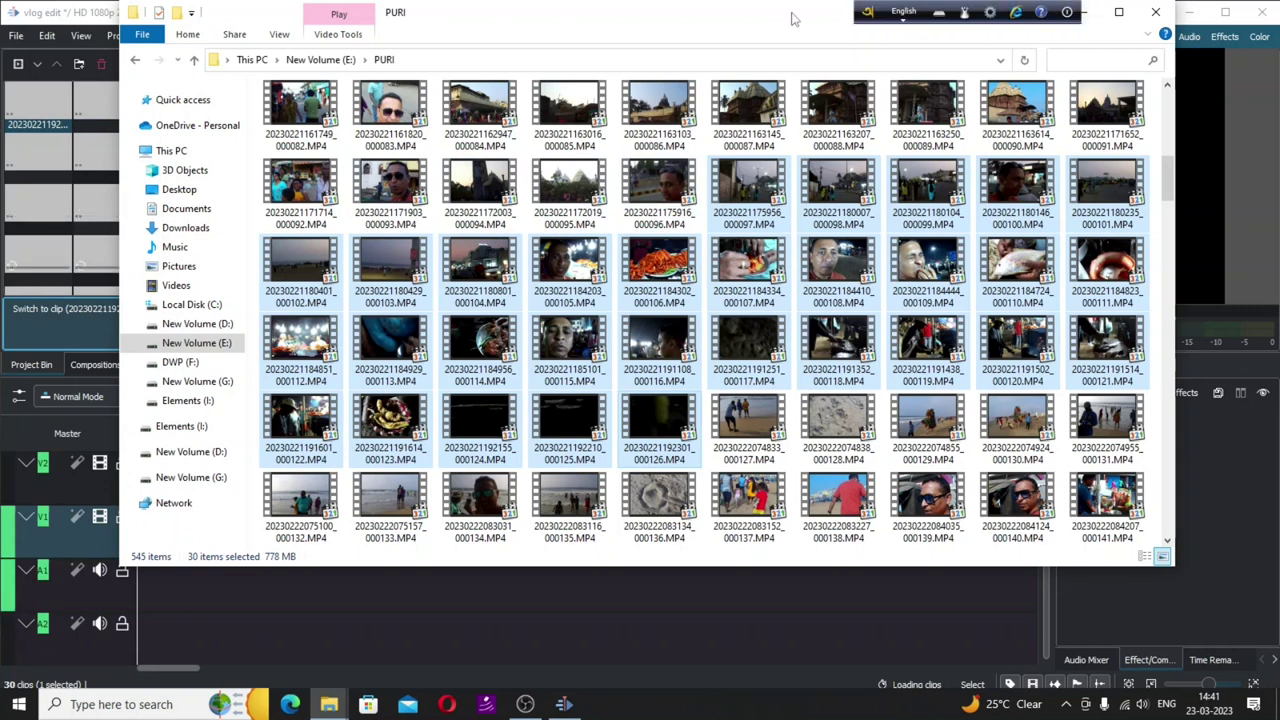
{"action": "left_click_drag", "start_coordinate": [793, 18], "coordinate": [748, 44]}
{"action": "left_click", "coordinate": [1035, 42]}
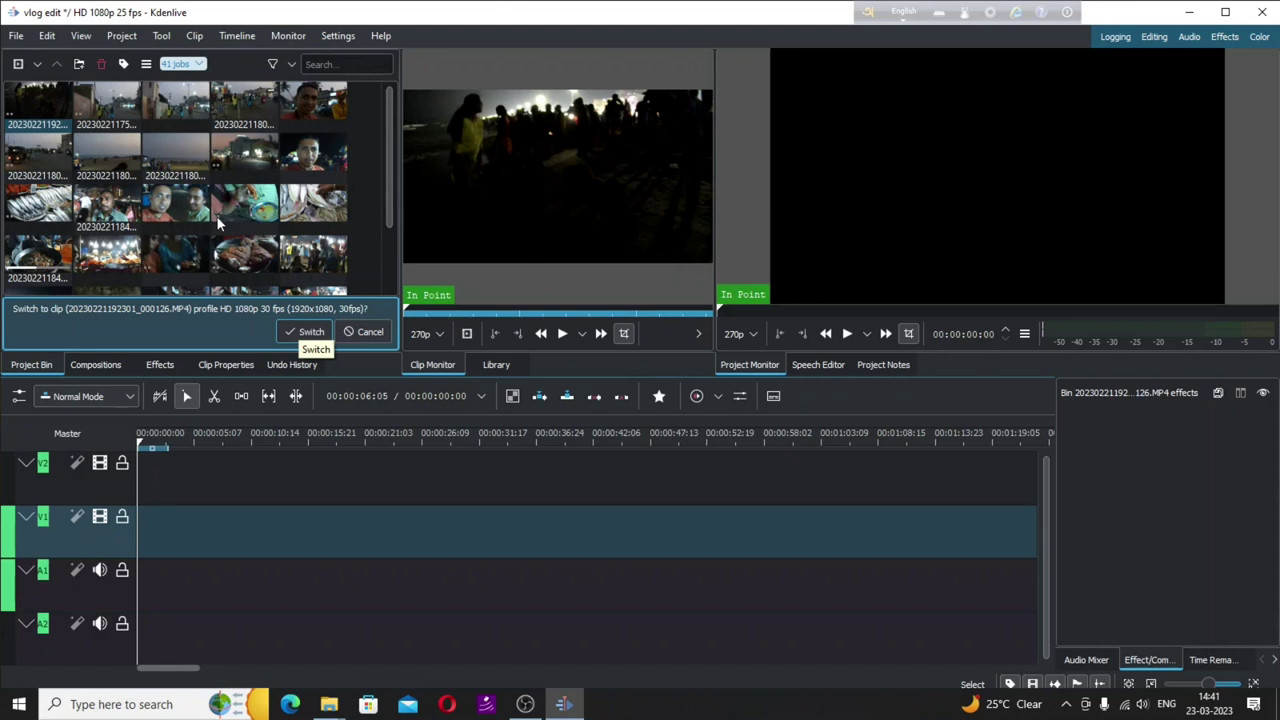
Decline switching to the clip's 30 fps profile and keep HD 1080p 25 fps in the project settings.
{"action": "left_click", "coordinate": [364, 334]}
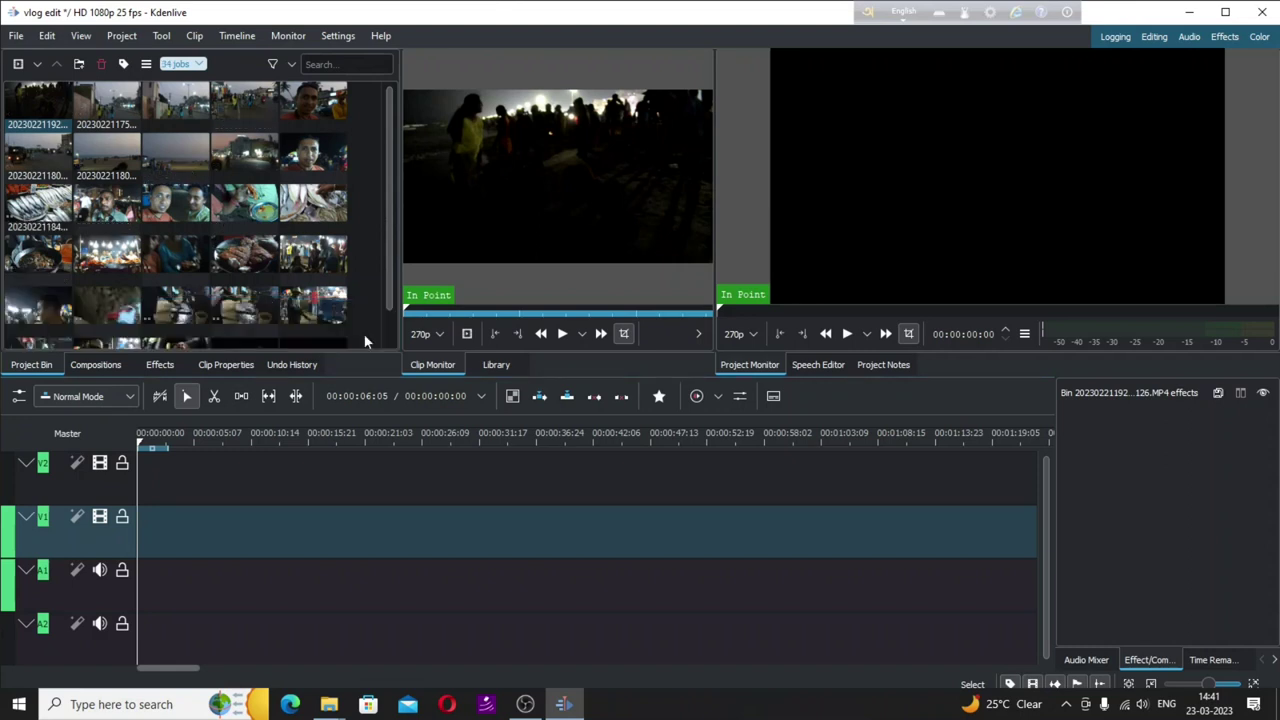
{"action": "left_click", "coordinate": [388, 340]}
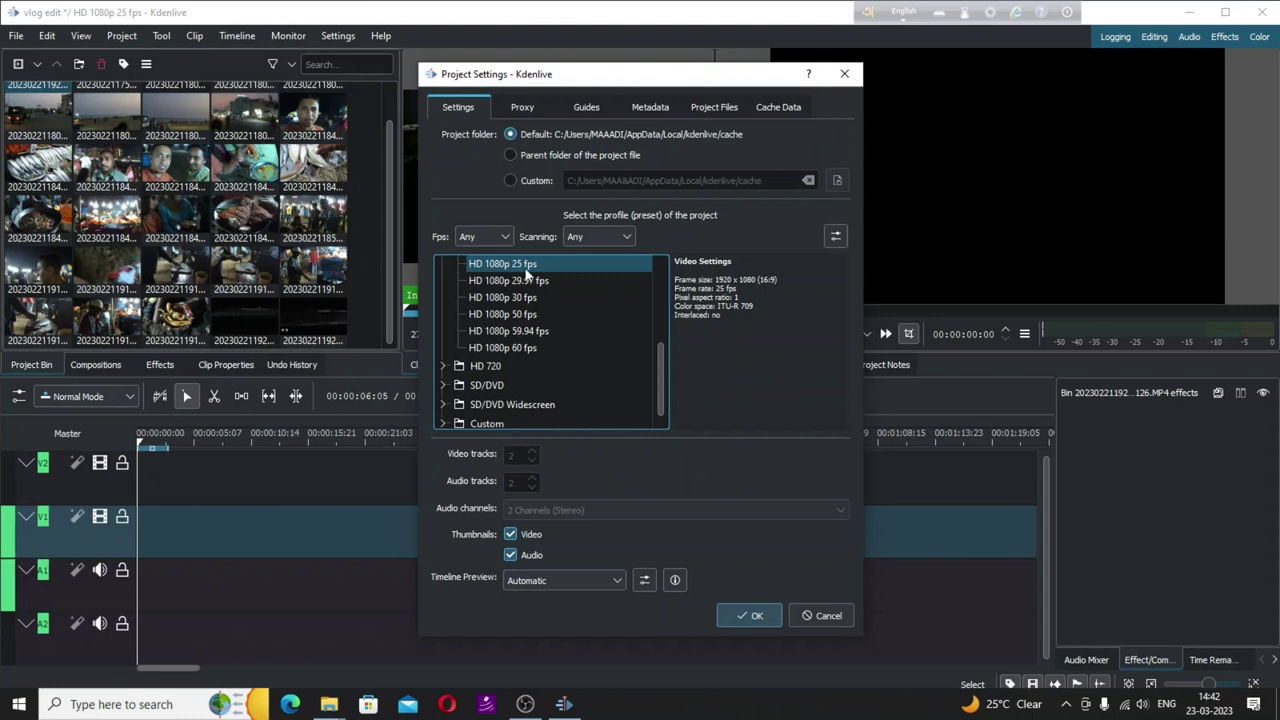
{"action": "left_click", "coordinate": [752, 616]}
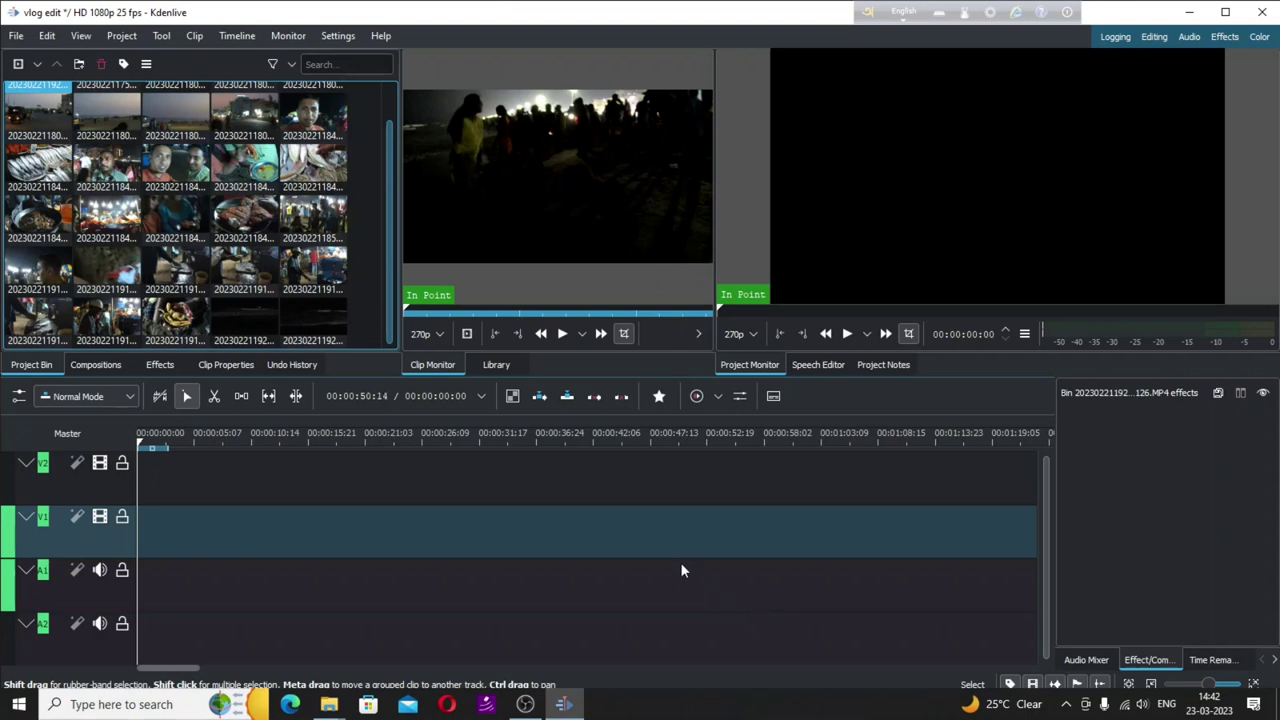
Look up the installed program version in the About Kdenlive information.
{"action": "left_click", "coordinate": [381, 40]}
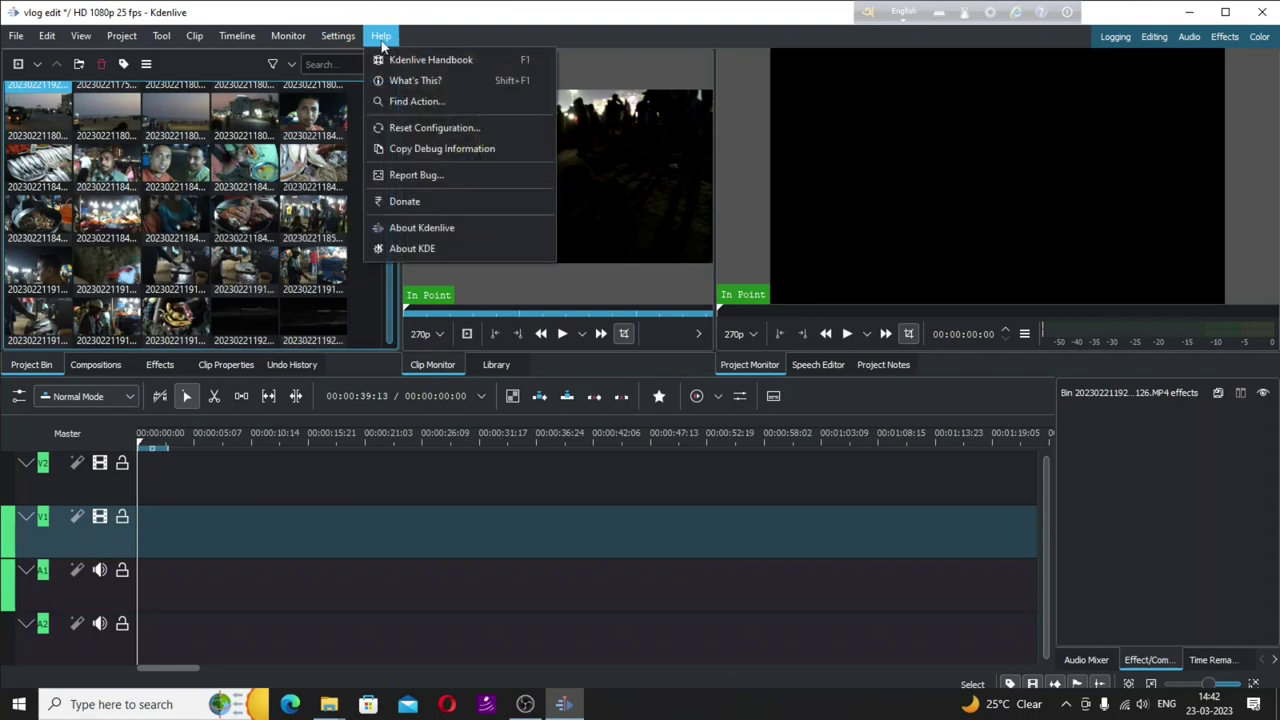
{"action": "left_click", "coordinate": [399, 228]}
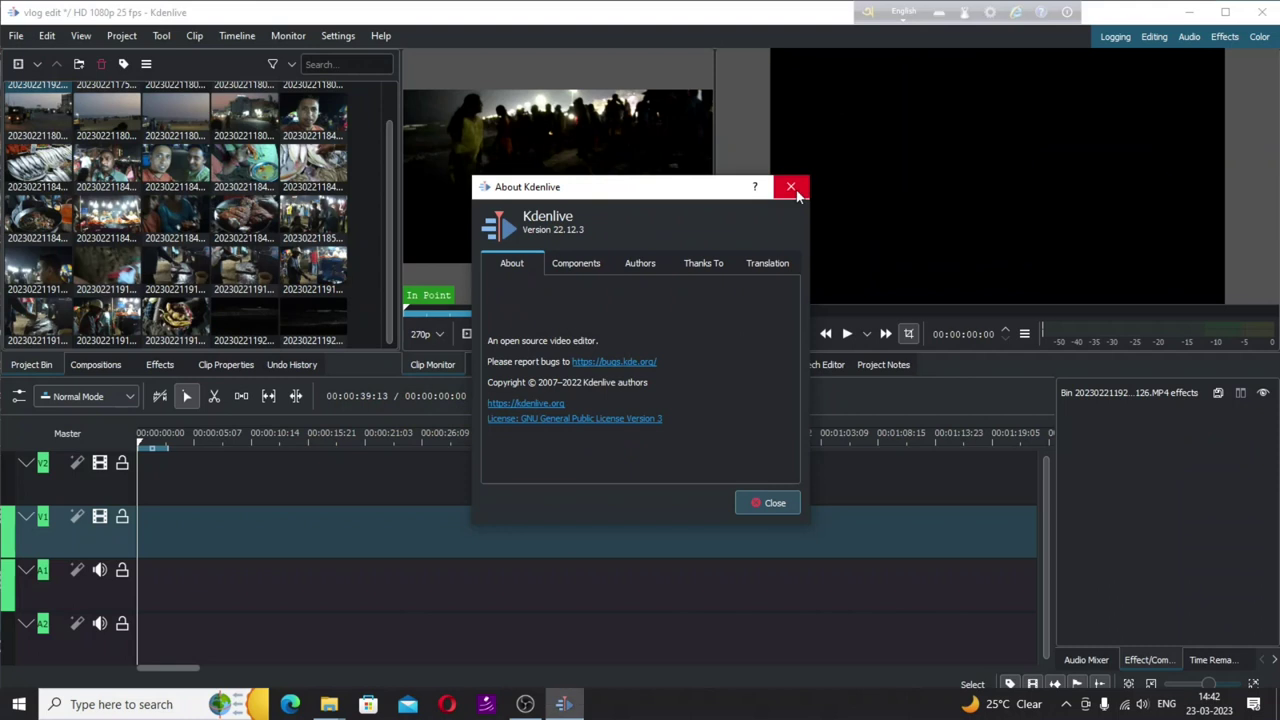
{"action": "left_click", "coordinate": [790, 188]}
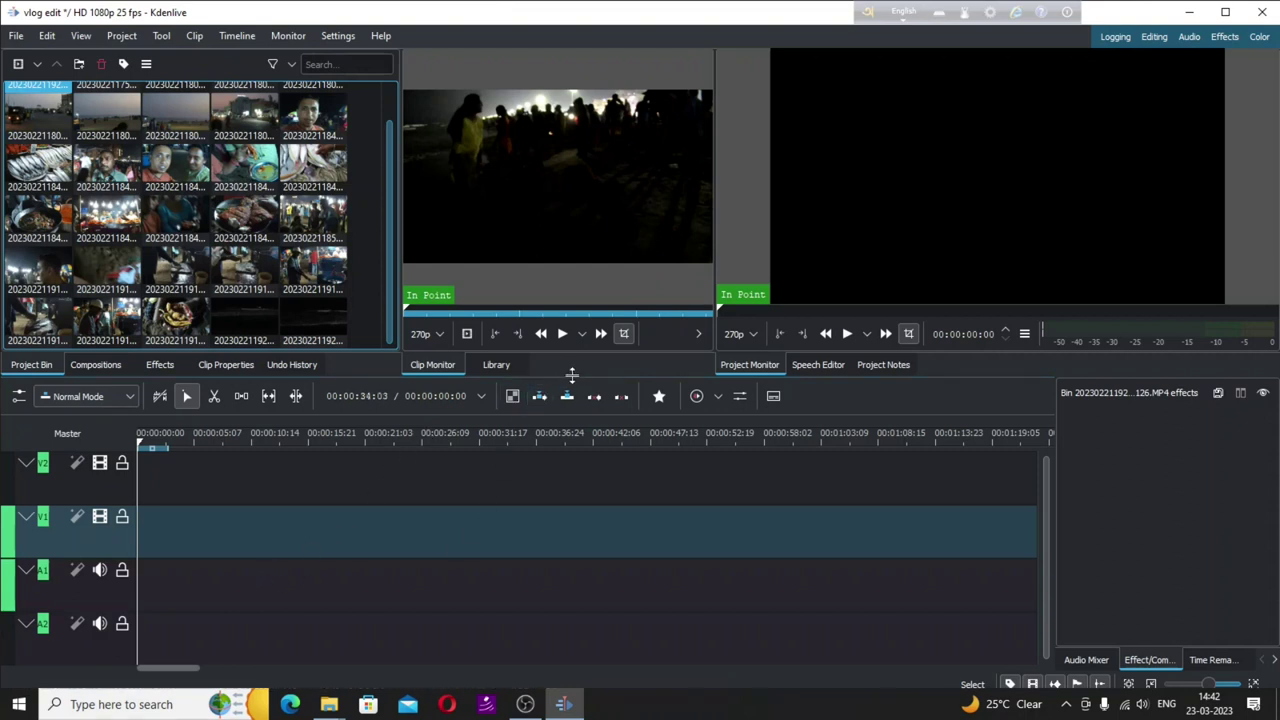
Resize the workspace to make the timeline area taller and the Project Monitor wider.
{"action": "left_click_drag", "start_coordinate": [572, 374], "coordinate": [572, 349]}
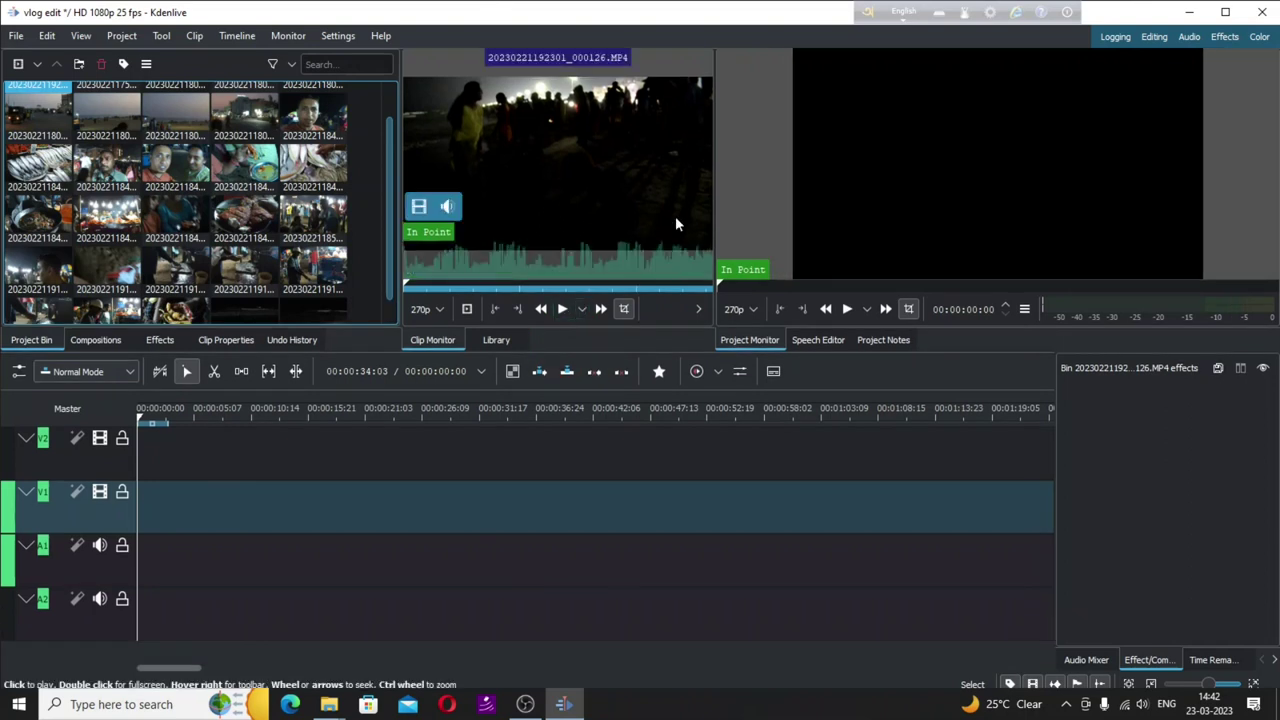
{"action": "left_click_drag", "start_coordinate": [710, 189], "coordinate": [623, 189]}
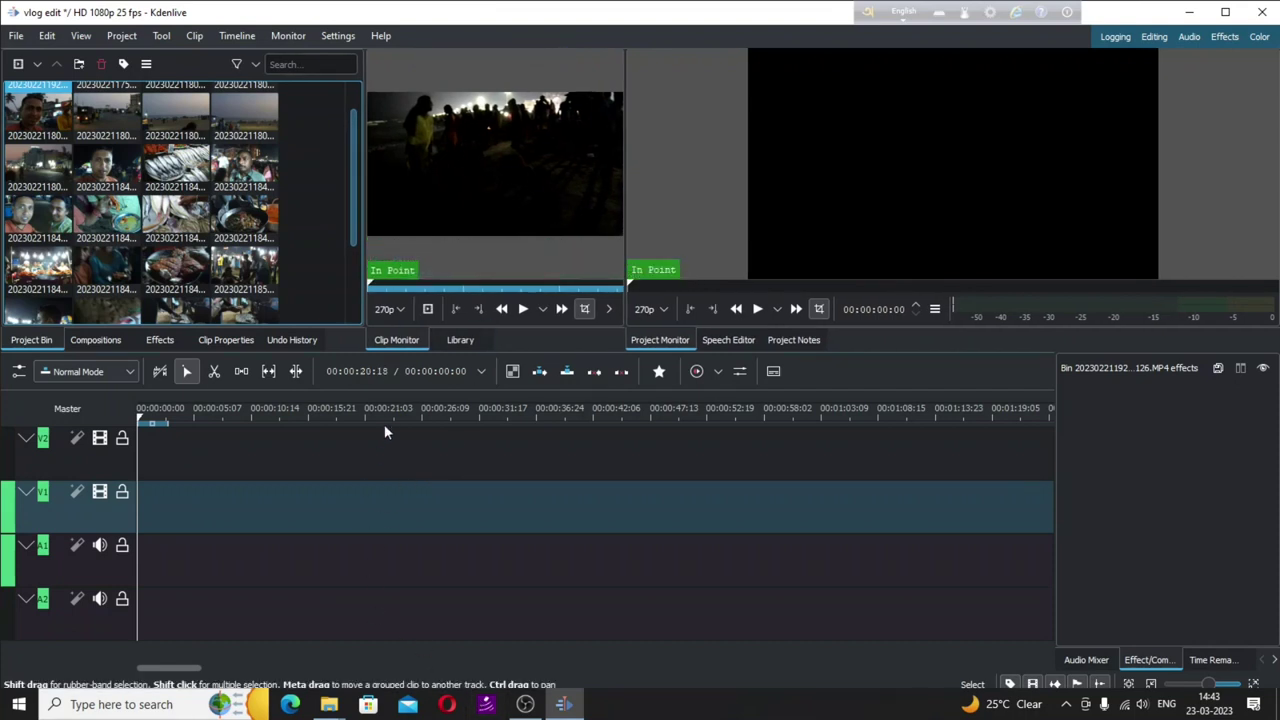
Insert one audio track under A2 and show the Audio Mixer.
{"action": "mouse_move", "coordinate": [64, 470]}
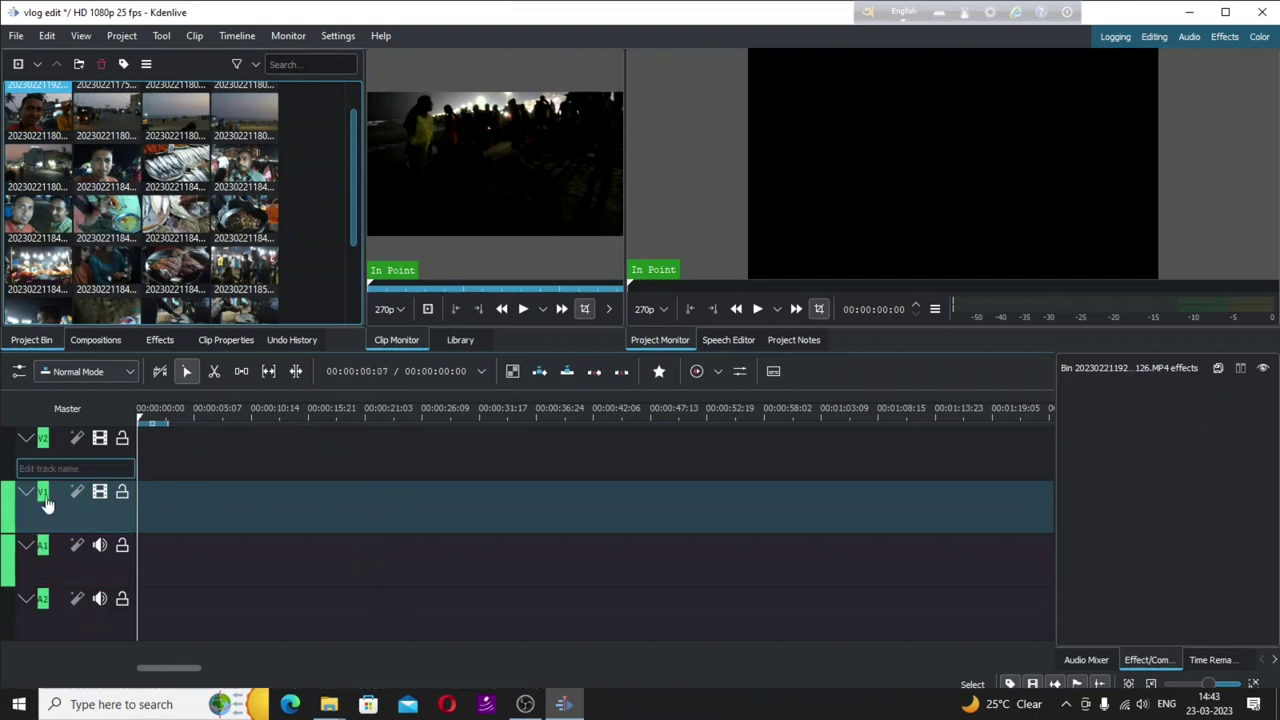
{"action": "right_click", "coordinate": [42, 605]}
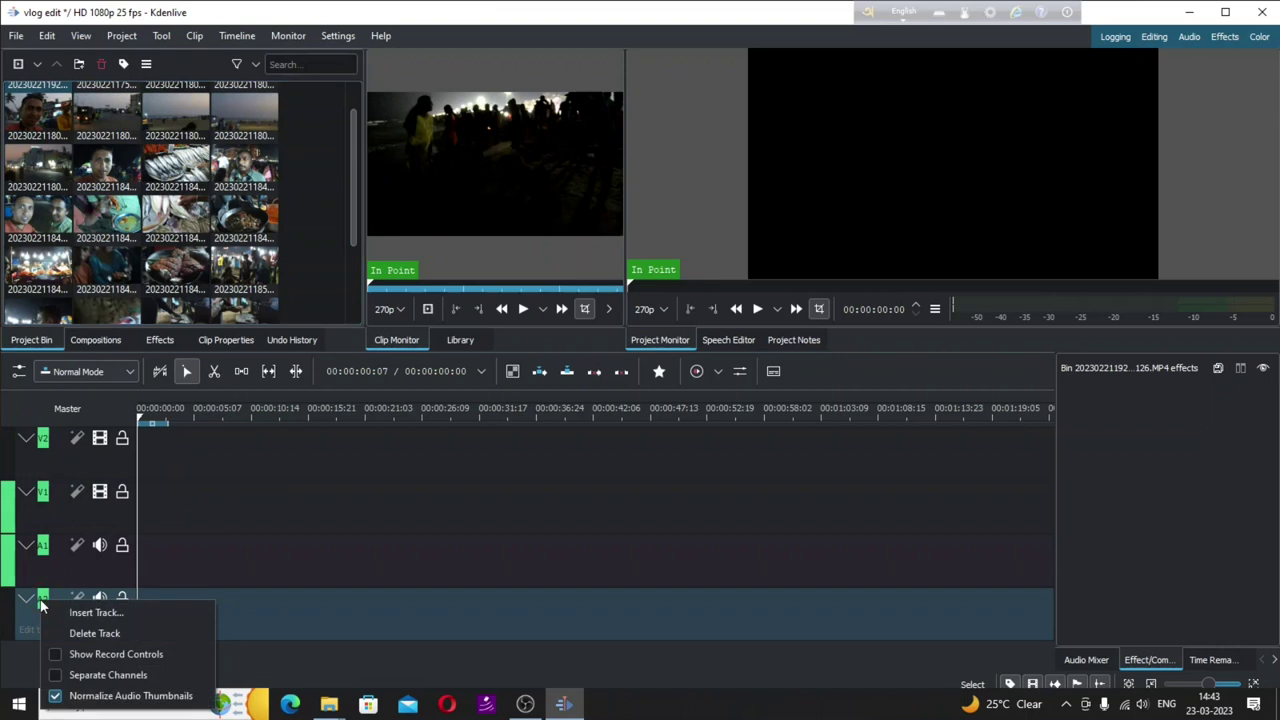
{"action": "left_click", "coordinate": [95, 614]}
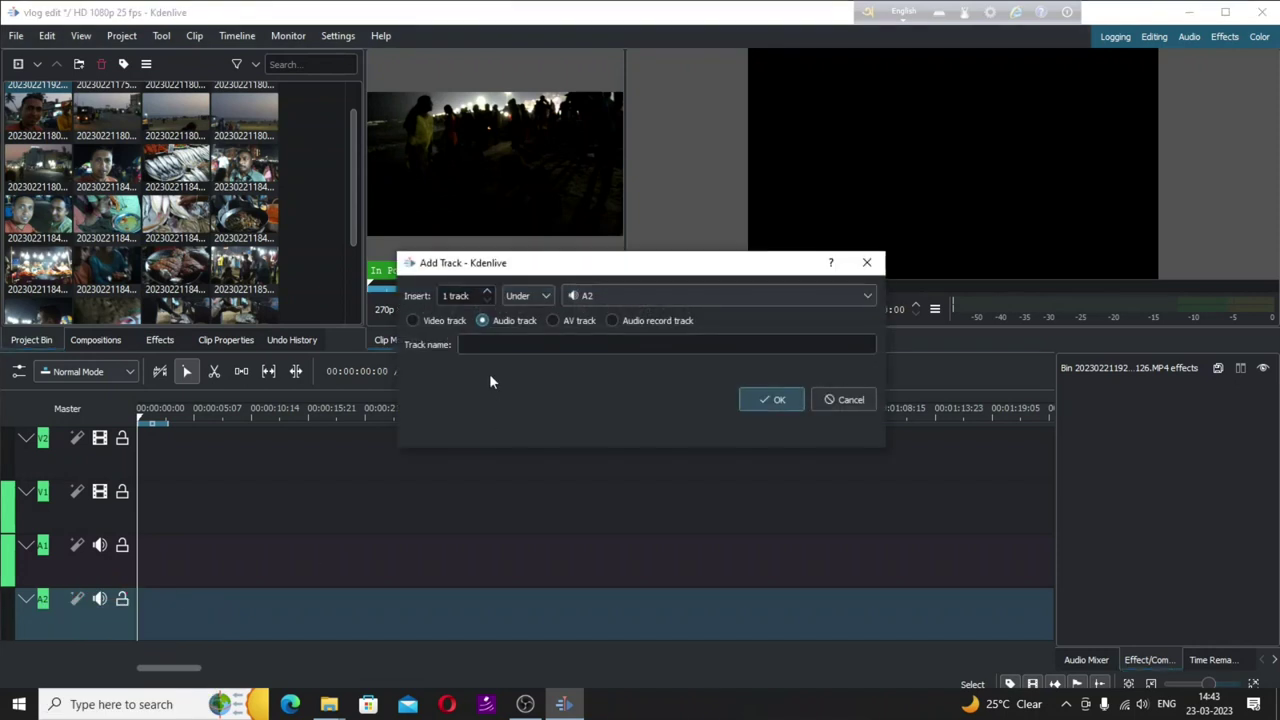
{"action": "left_click", "coordinate": [772, 400]}
{"action": "double_click", "coordinate": [43, 522]}
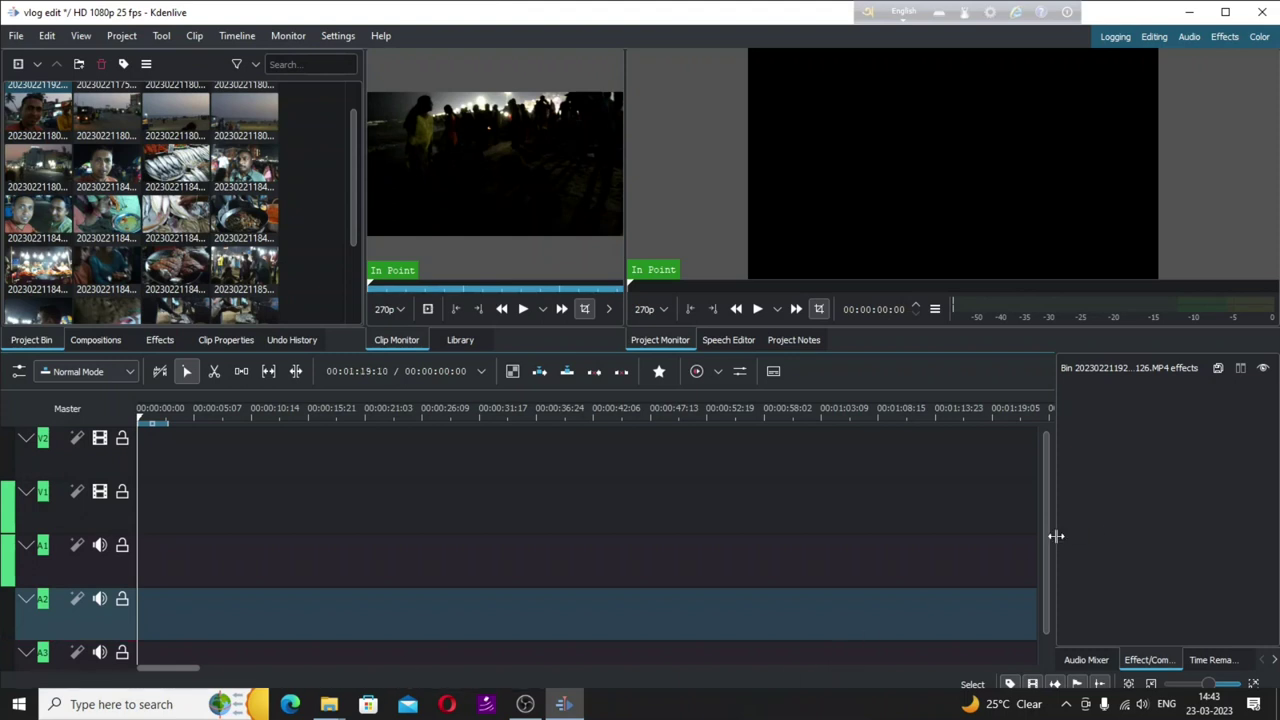
{"action": "left_click", "coordinate": [1087, 660]}
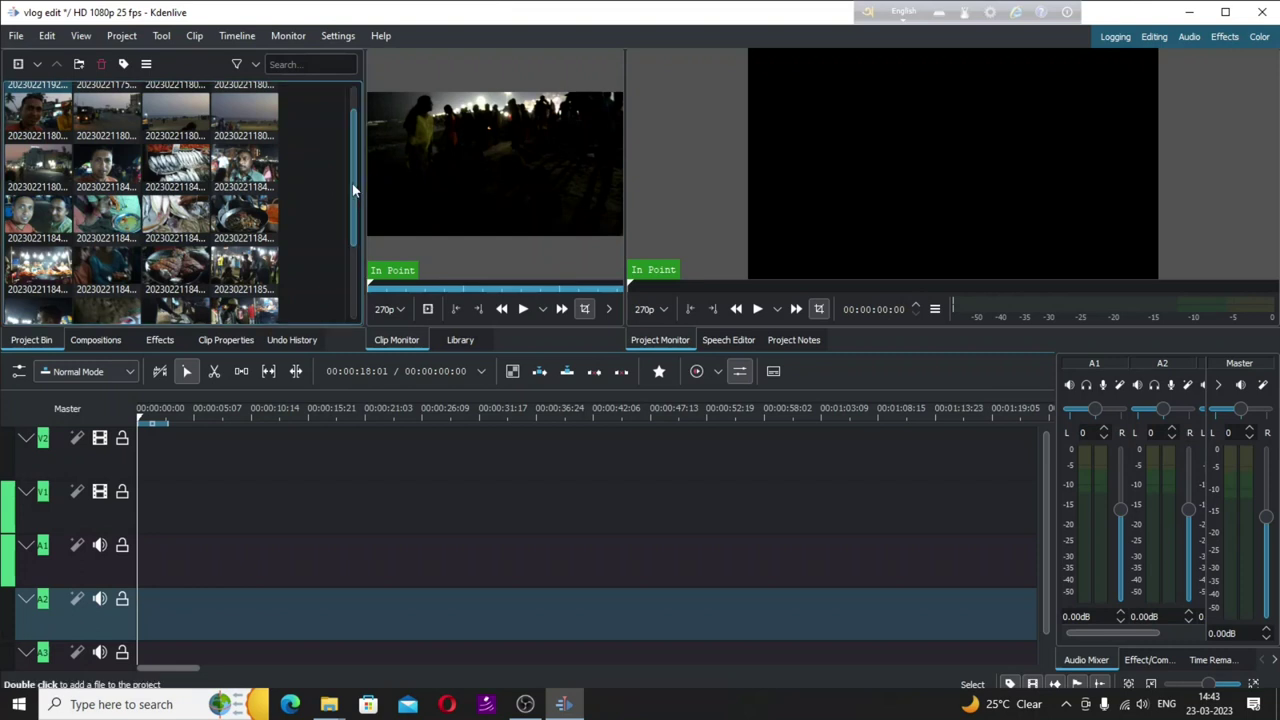
{"action": "left_click_drag", "start_coordinate": [349, 177], "coordinate": [349, 154]}
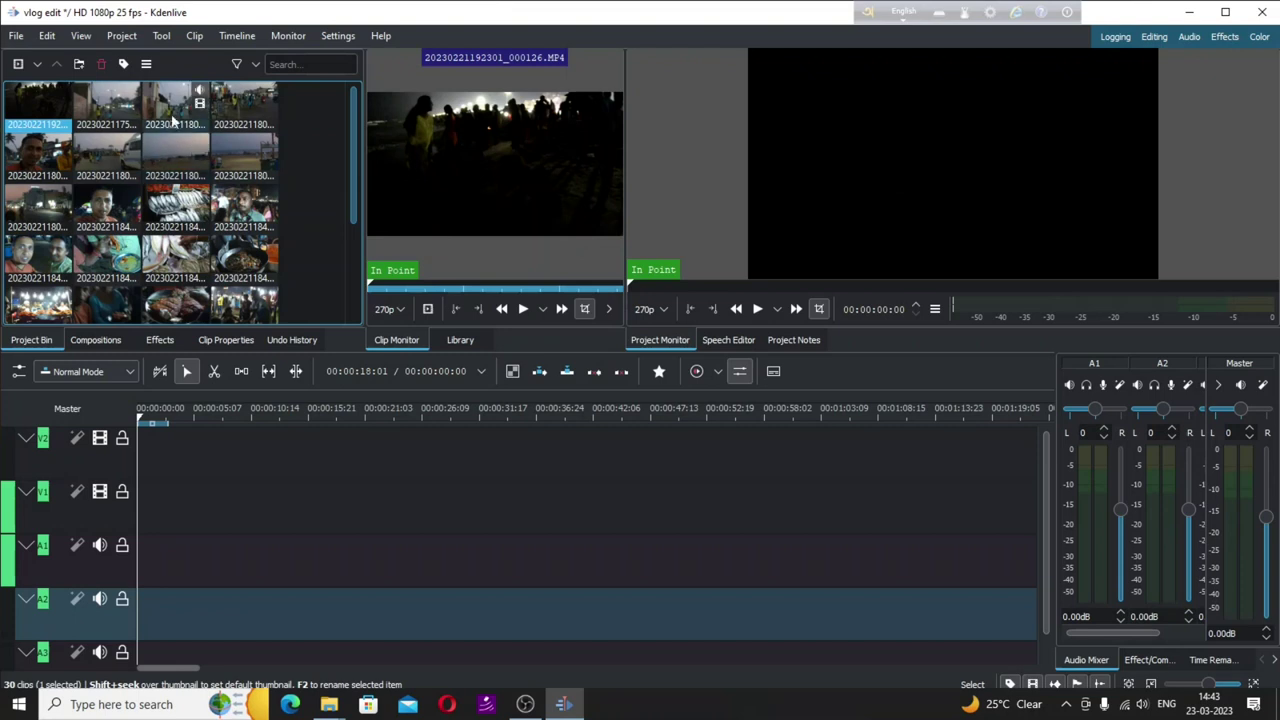
{"action": "left_click", "coordinate": [107, 113]}
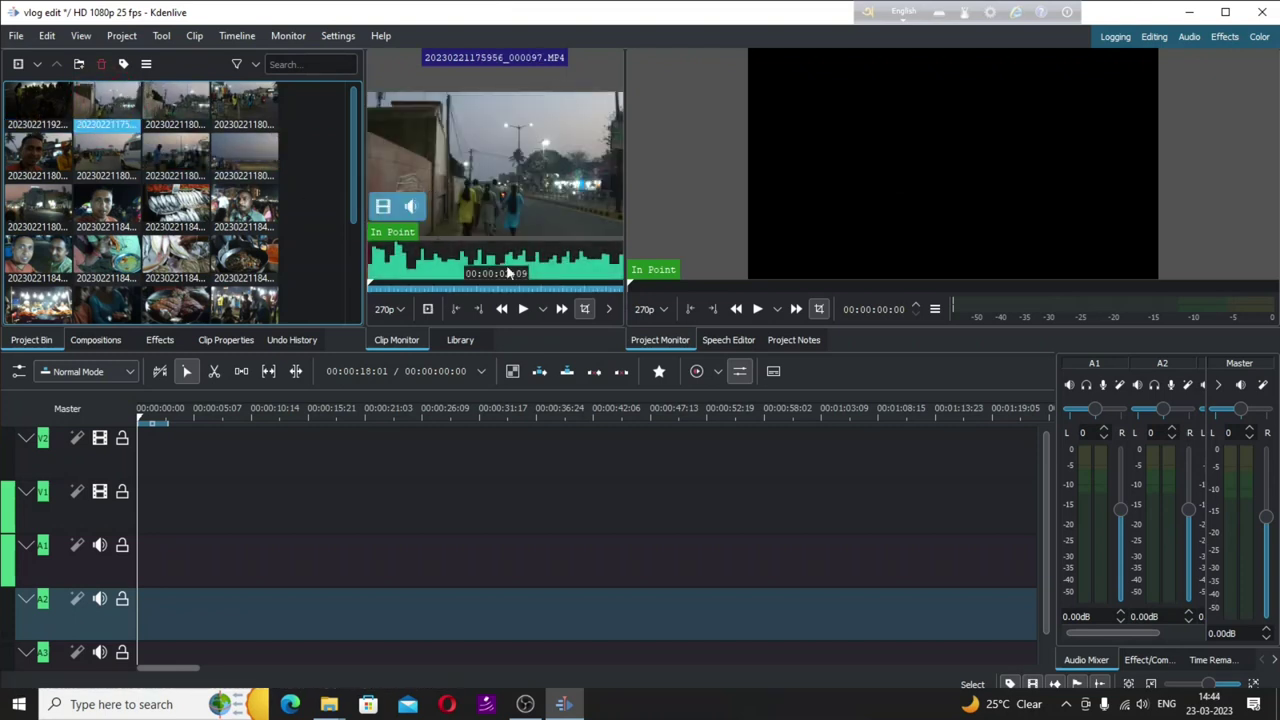
{"action": "key", "text": "space"}
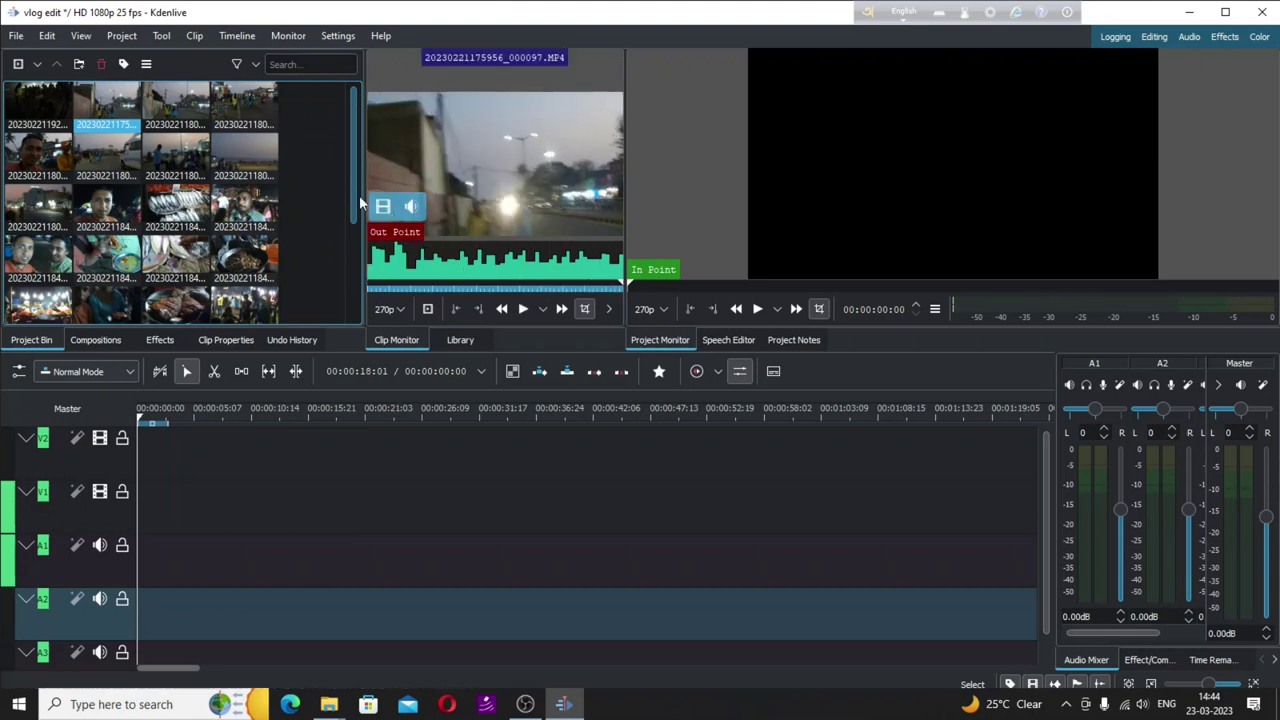
{"action": "left_click", "coordinate": [183, 107]}
{"action": "key", "text": "space"}
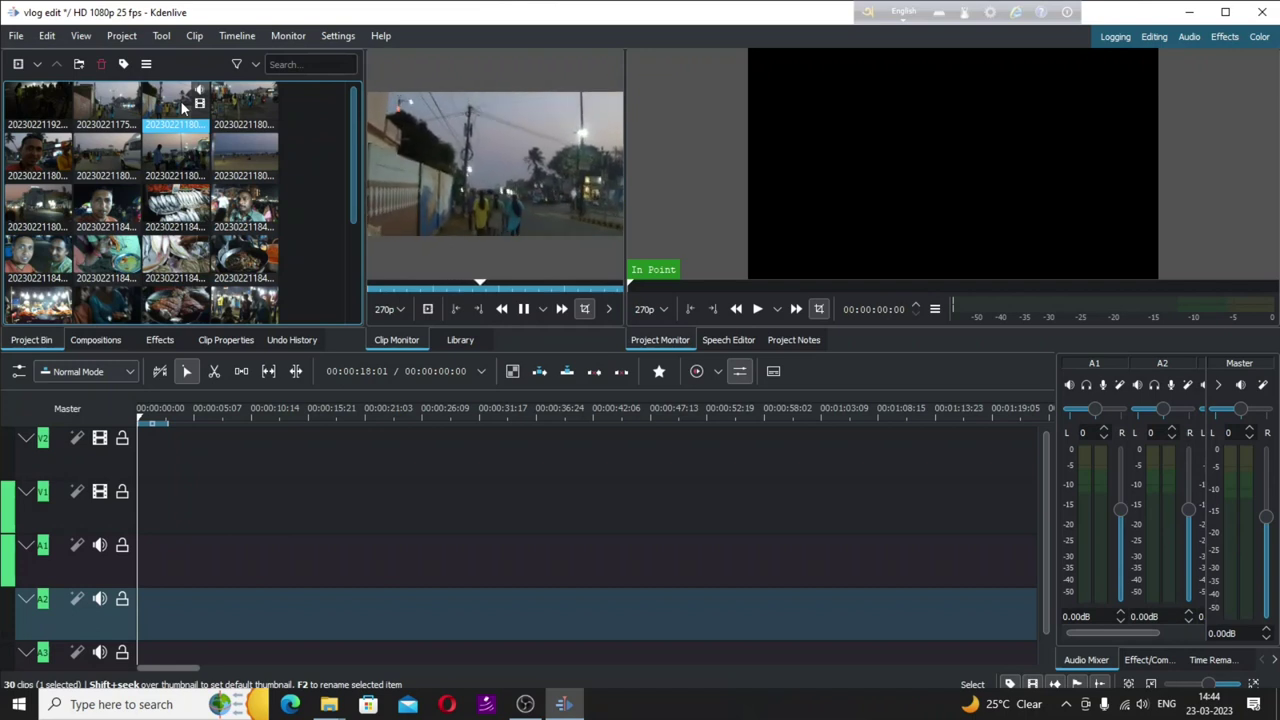
{"action": "key", "text": "space"}
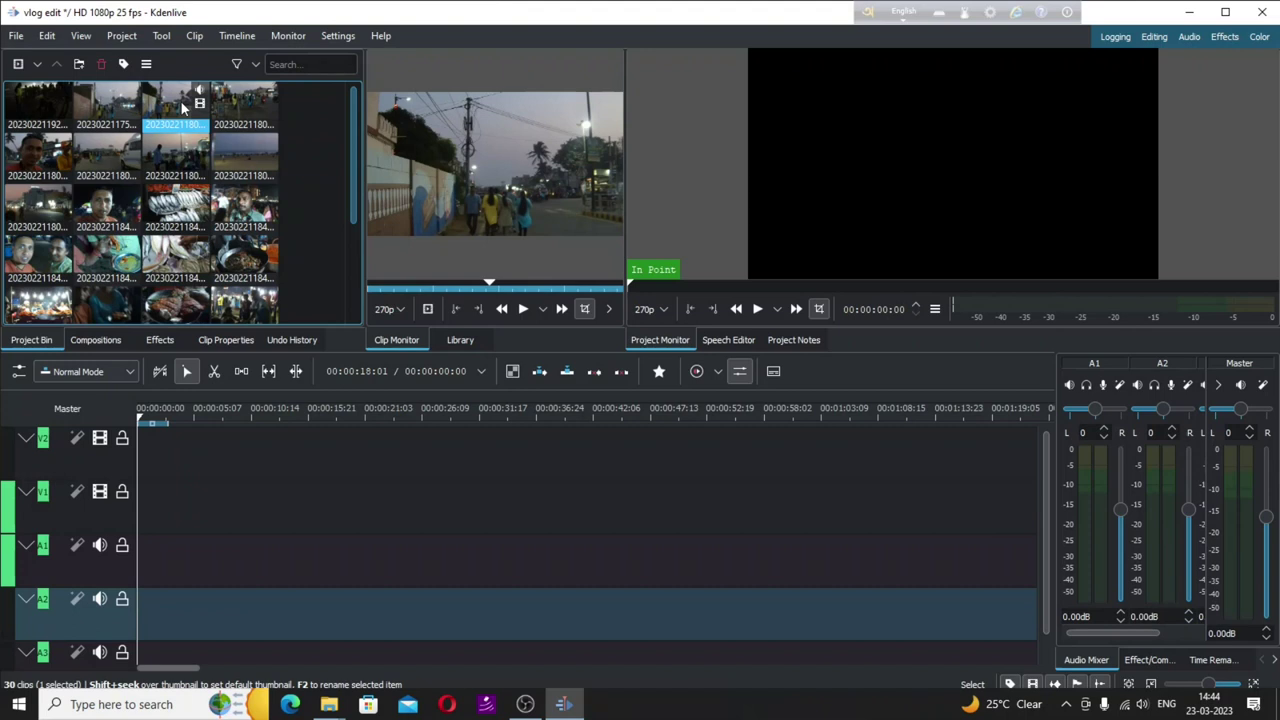
{"action": "mouse_move", "coordinate": [511, 253]}
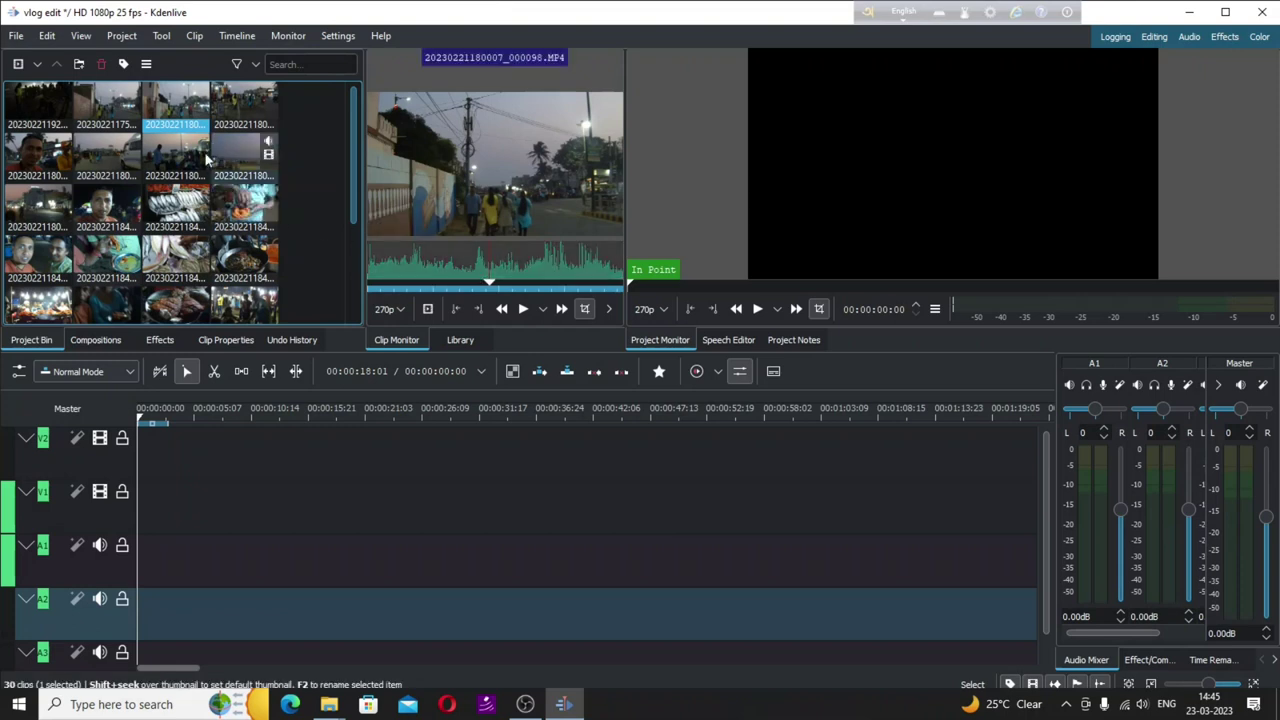
{"action": "left_click_drag", "start_coordinate": [178, 105], "coordinate": [214, 571]}
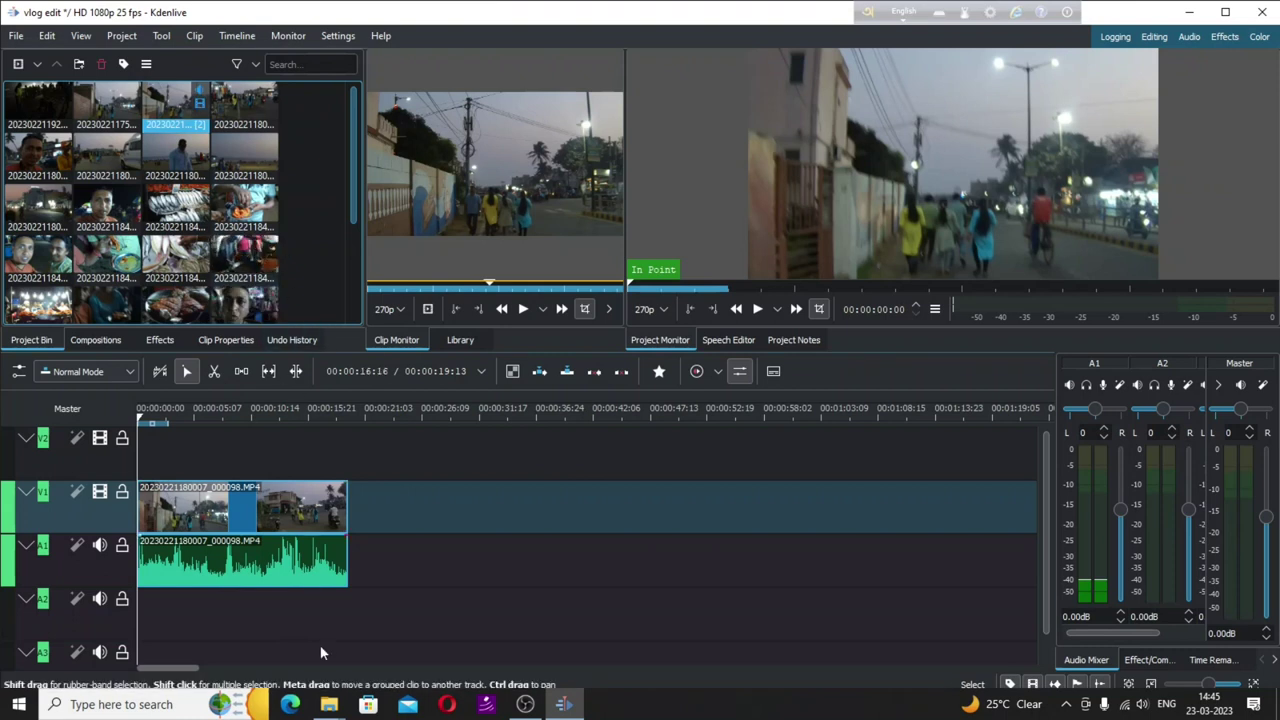
Import Silver Waves - TrackTribe.mp3 from the cinematic music folder and place it at the start of track A3.
{"action": "mouse_move", "coordinate": [329, 704]}
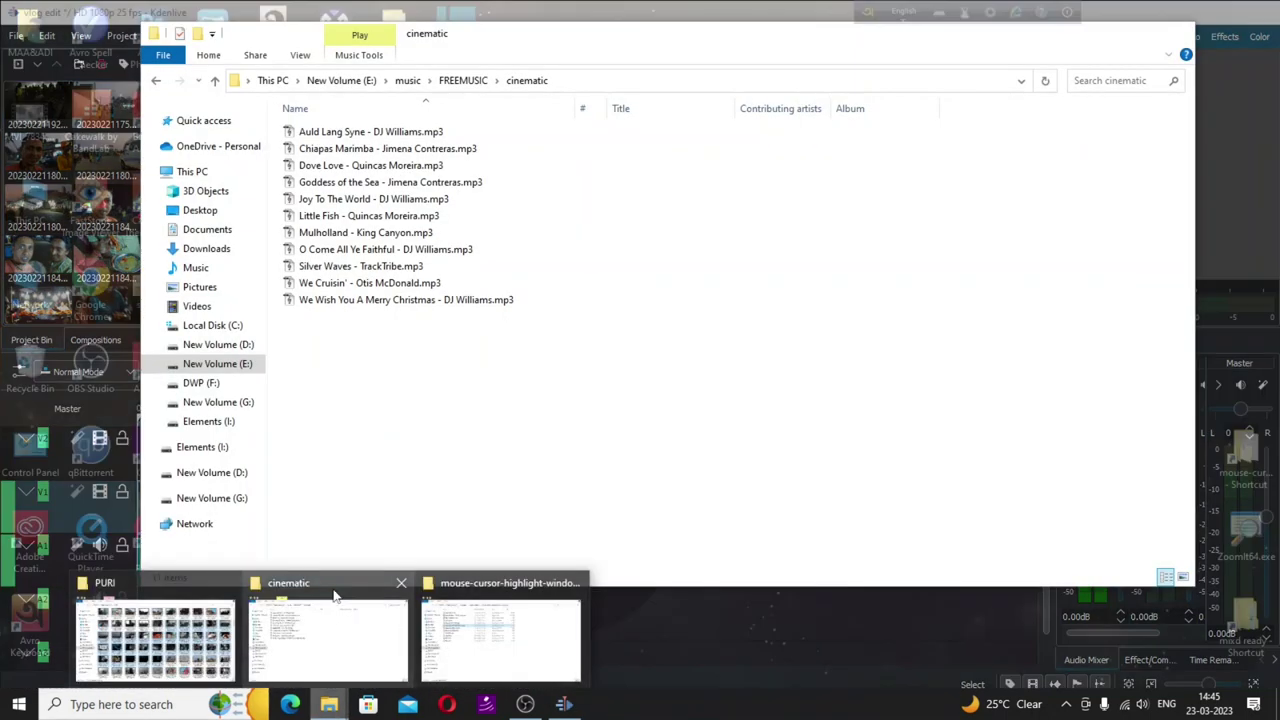
{"action": "left_click", "coordinate": [334, 600]}
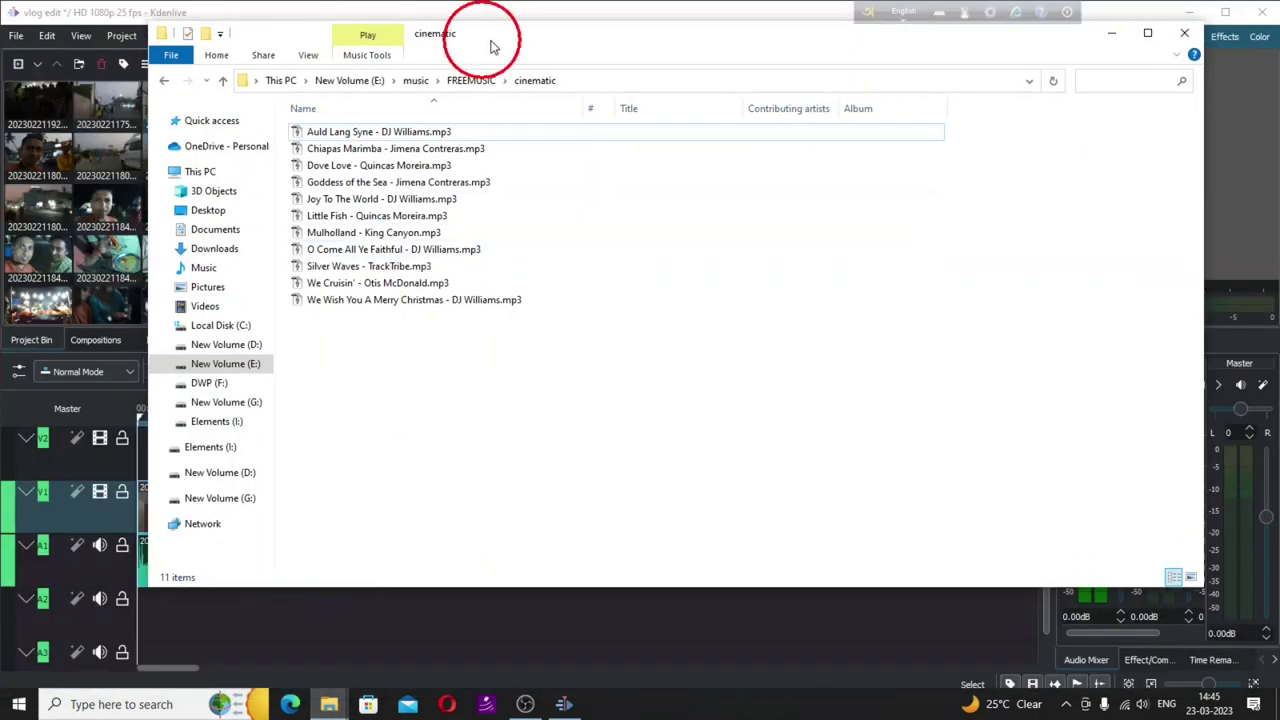
{"action": "left_click_drag", "start_coordinate": [483, 45], "coordinate": [746, 63]}
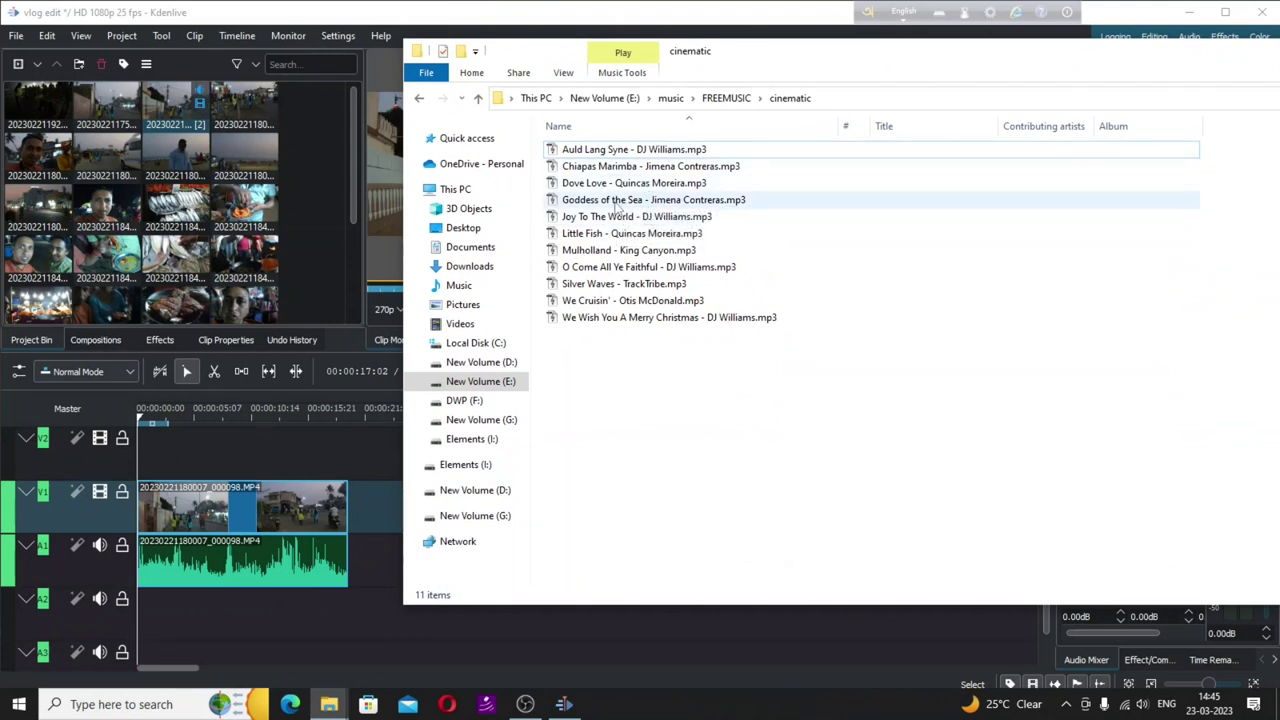
{"action": "left_click_drag", "start_coordinate": [590, 284], "coordinate": [155, 215]}
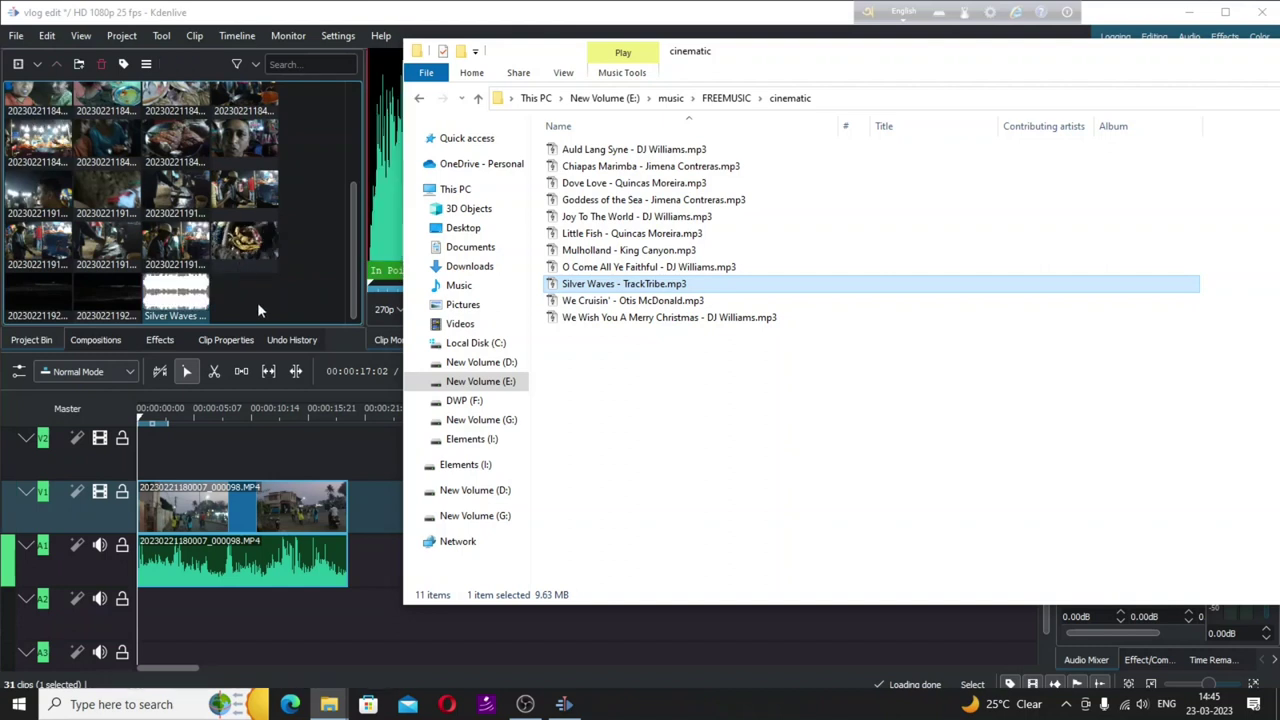
{"action": "left_click_drag", "start_coordinate": [847, 58], "coordinate": [517, 57]}
{"action": "left_click", "coordinate": [1036, 51]}
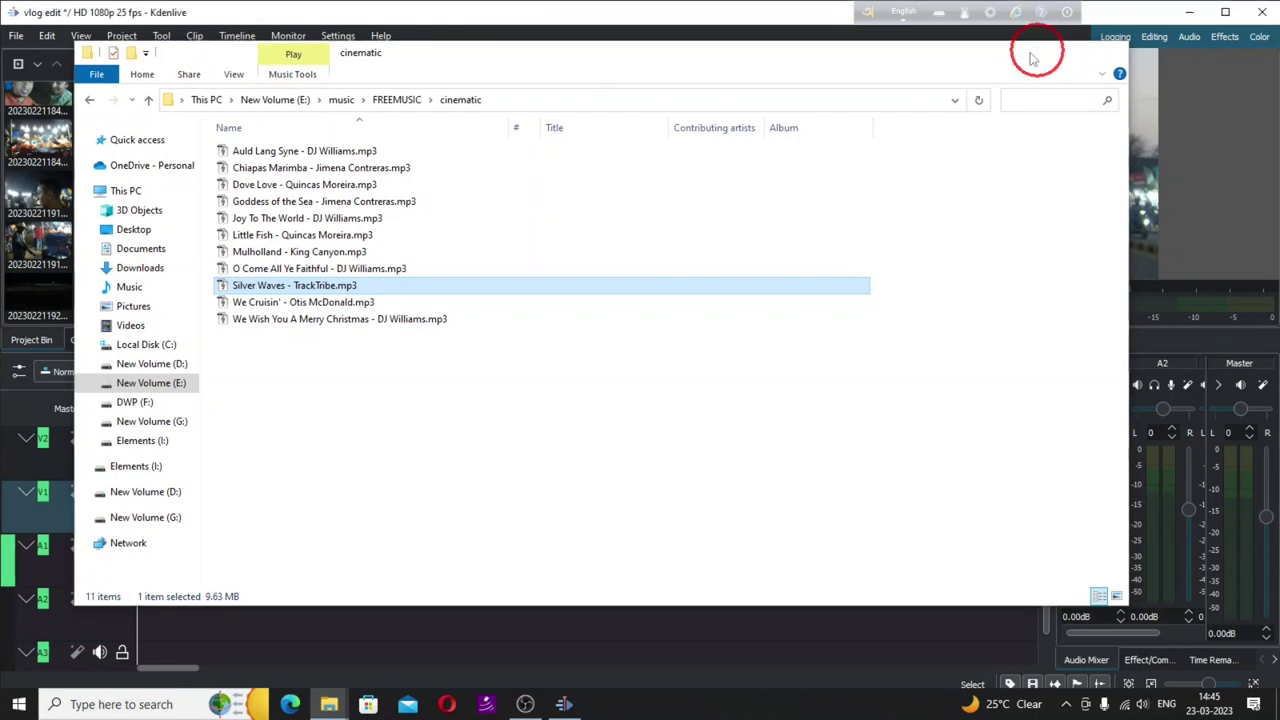
{"action": "left_click_drag", "start_coordinate": [173, 298], "coordinate": [135, 645]}
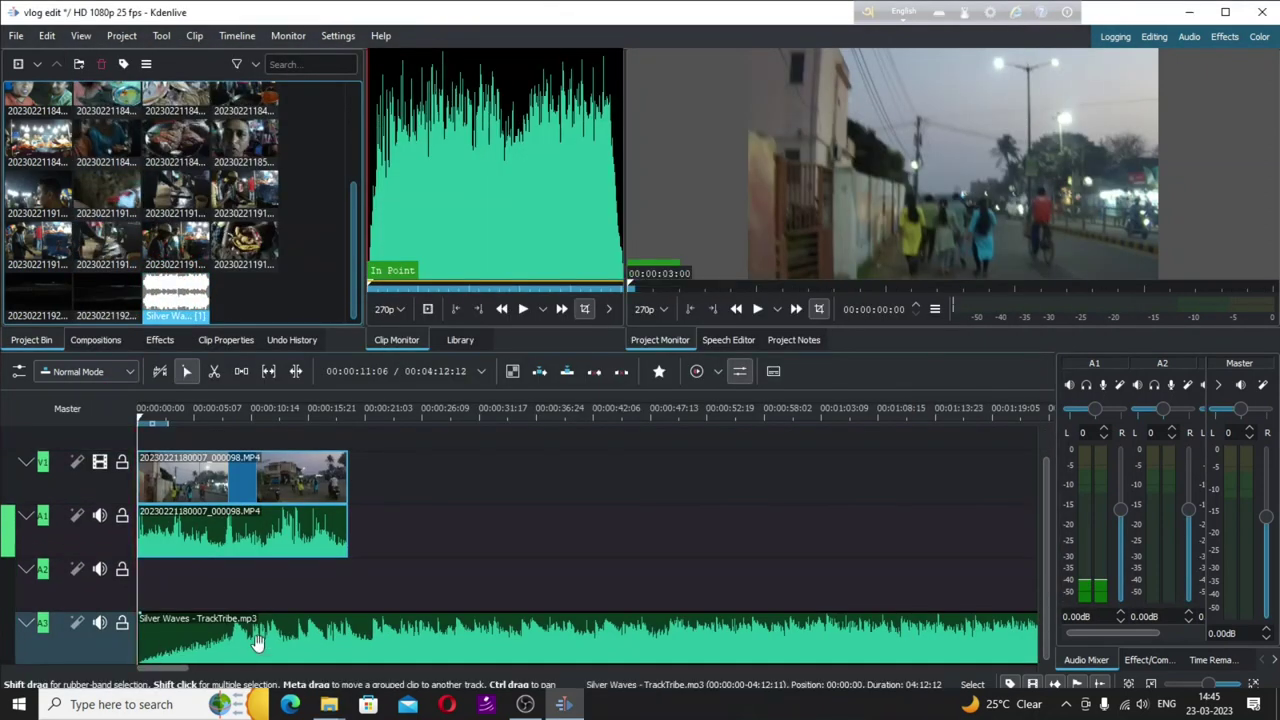
Play the timeline from the start to check the clip's sound against the background music, up to just past the video clip.
{"action": "left_click", "coordinate": [161, 415]}
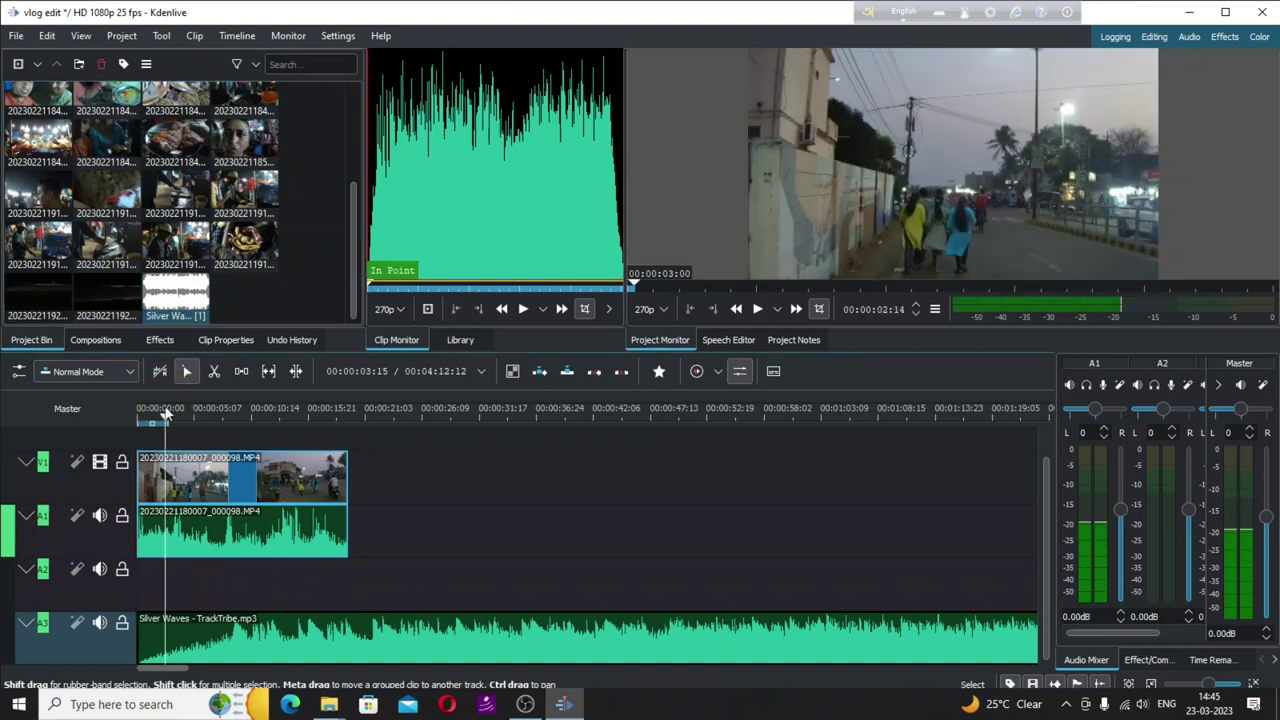
{"action": "left_click_drag", "start_coordinate": [147, 422], "coordinate": [124, 421]}
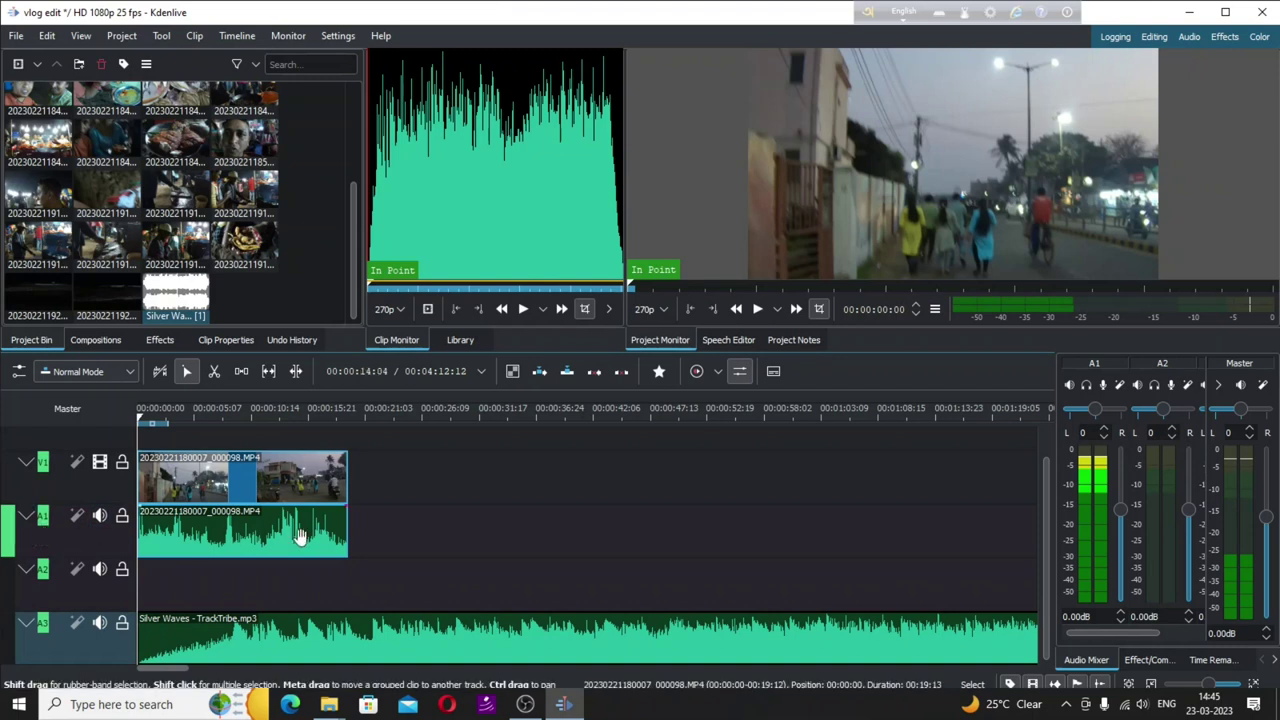
{"action": "left_click", "coordinate": [364, 532]}
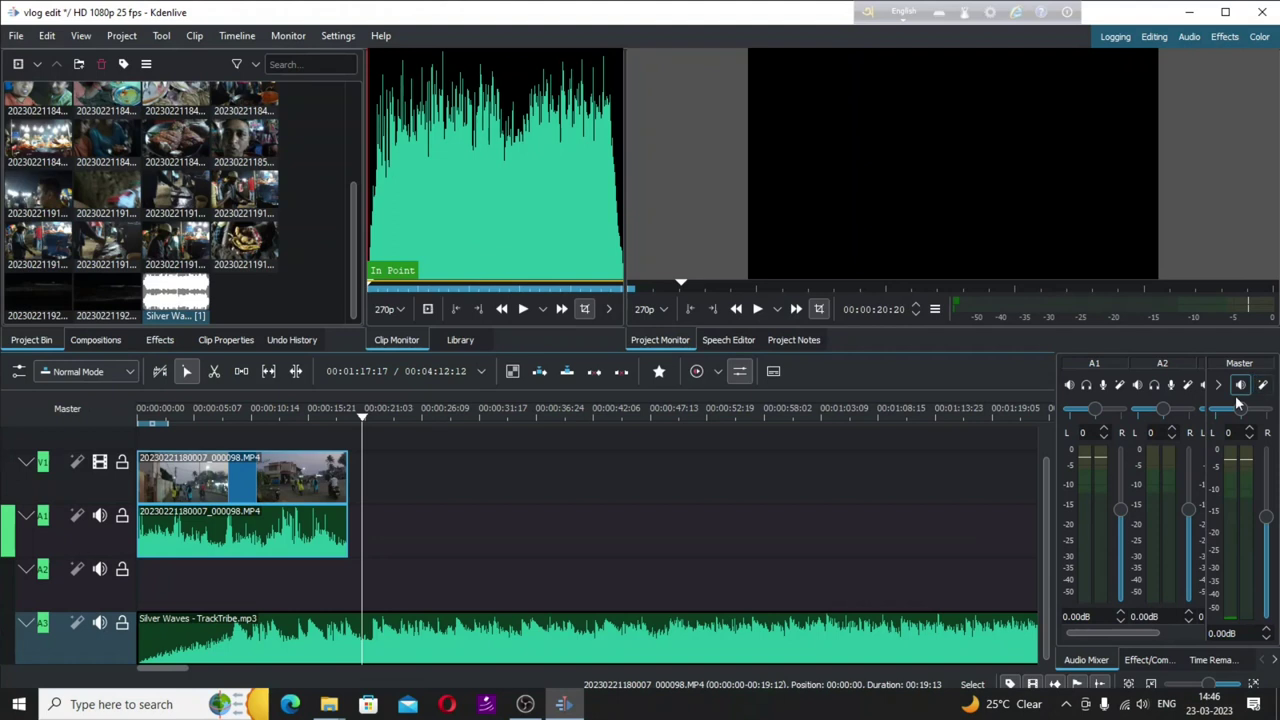
Widen the audio mixer until track A1 shows beside A2 and A3, and lower A1's volume to -20.75 dB.
{"action": "left_click_drag", "start_coordinate": [1054, 521], "coordinate": [986, 519]}
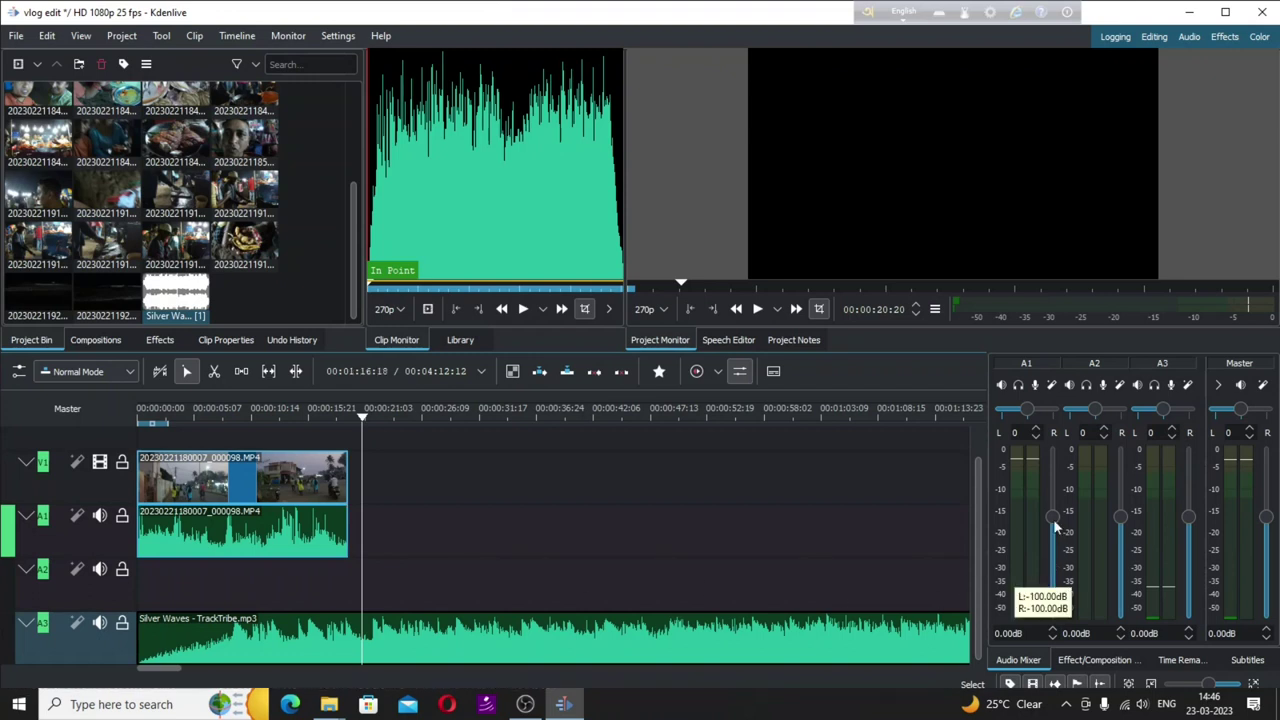
{"action": "left_click_drag", "start_coordinate": [1050, 516], "coordinate": [1057, 612]}
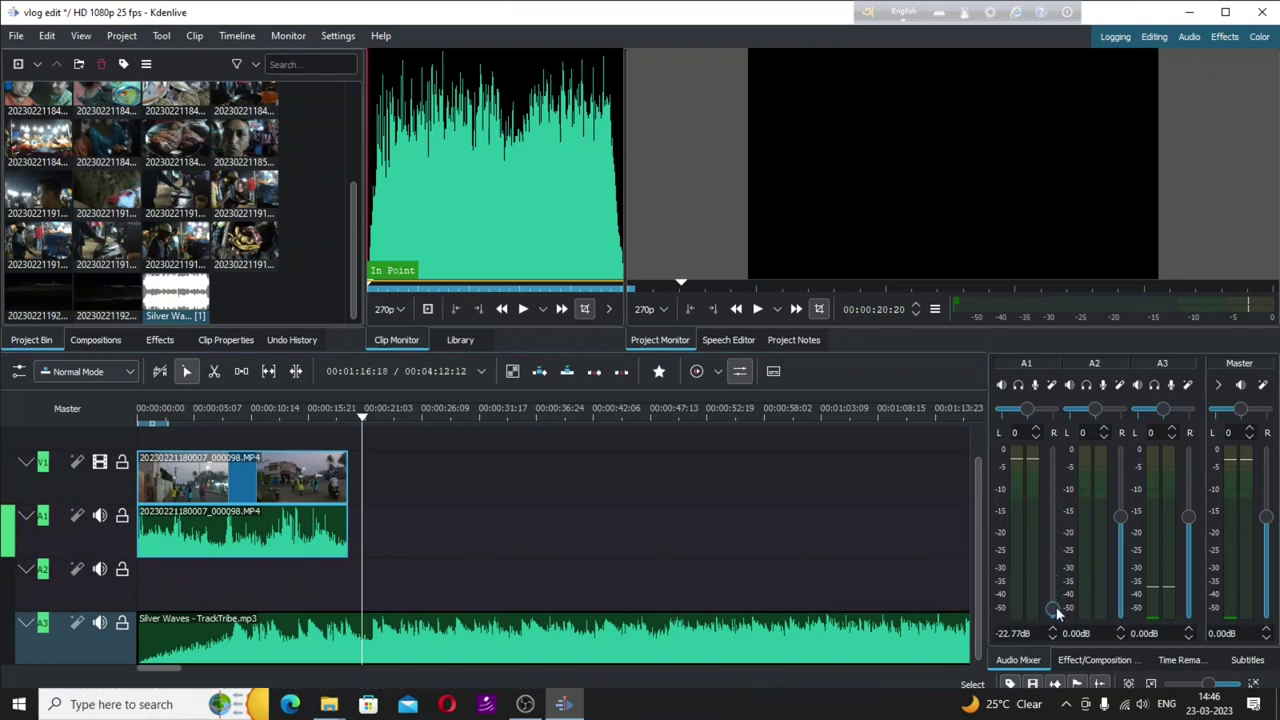
{"action": "left_click_drag", "start_coordinate": [1054, 612], "coordinate": [1052, 604]}
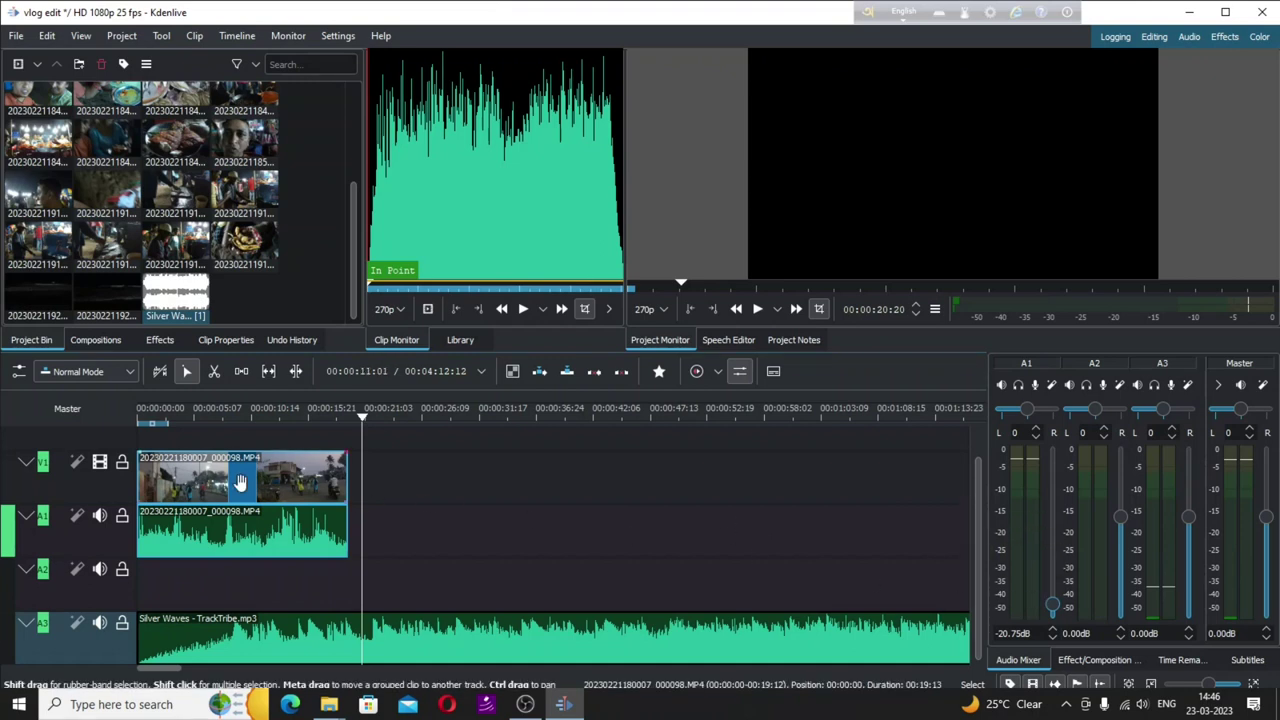
Play the timeline from the start for about six seconds to check the clip's lowered sound against the music.
{"action": "left_click", "coordinate": [146, 420]}
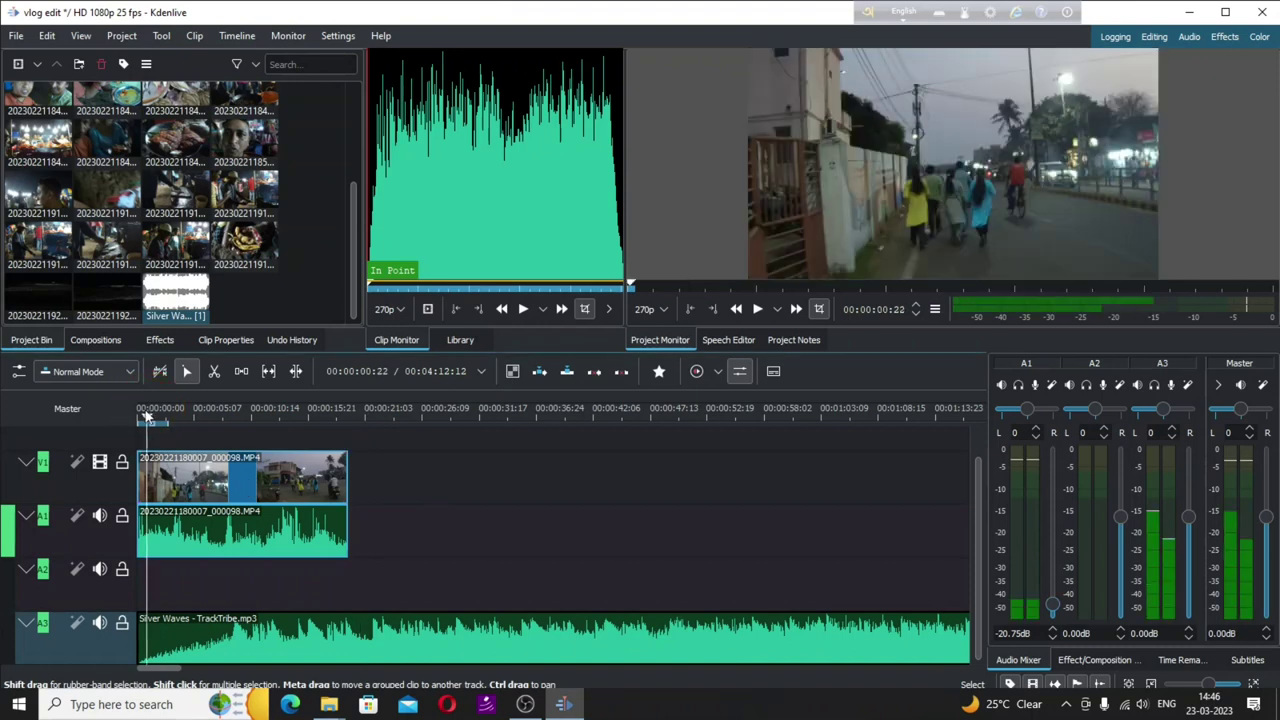
{"action": "left_click_drag", "start_coordinate": [146, 420], "coordinate": [117, 419]}
{"action": "key", "text": "space"}
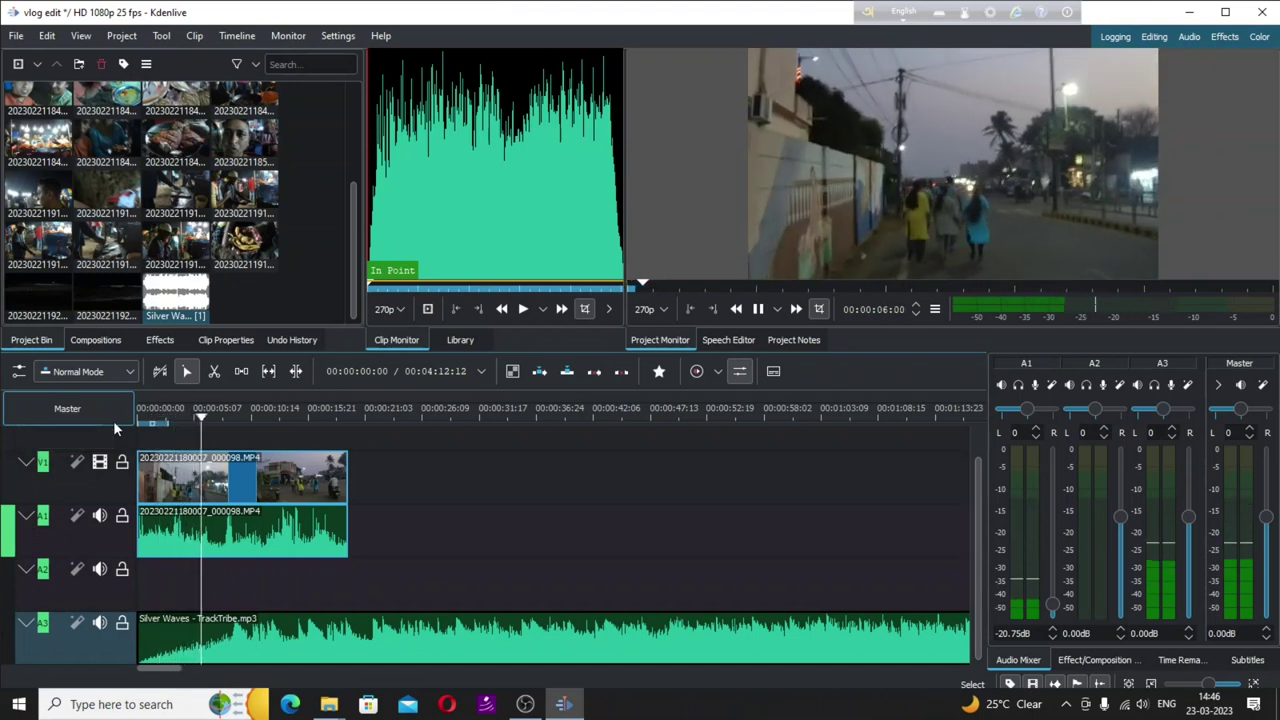
{"action": "key", "text": "space"}
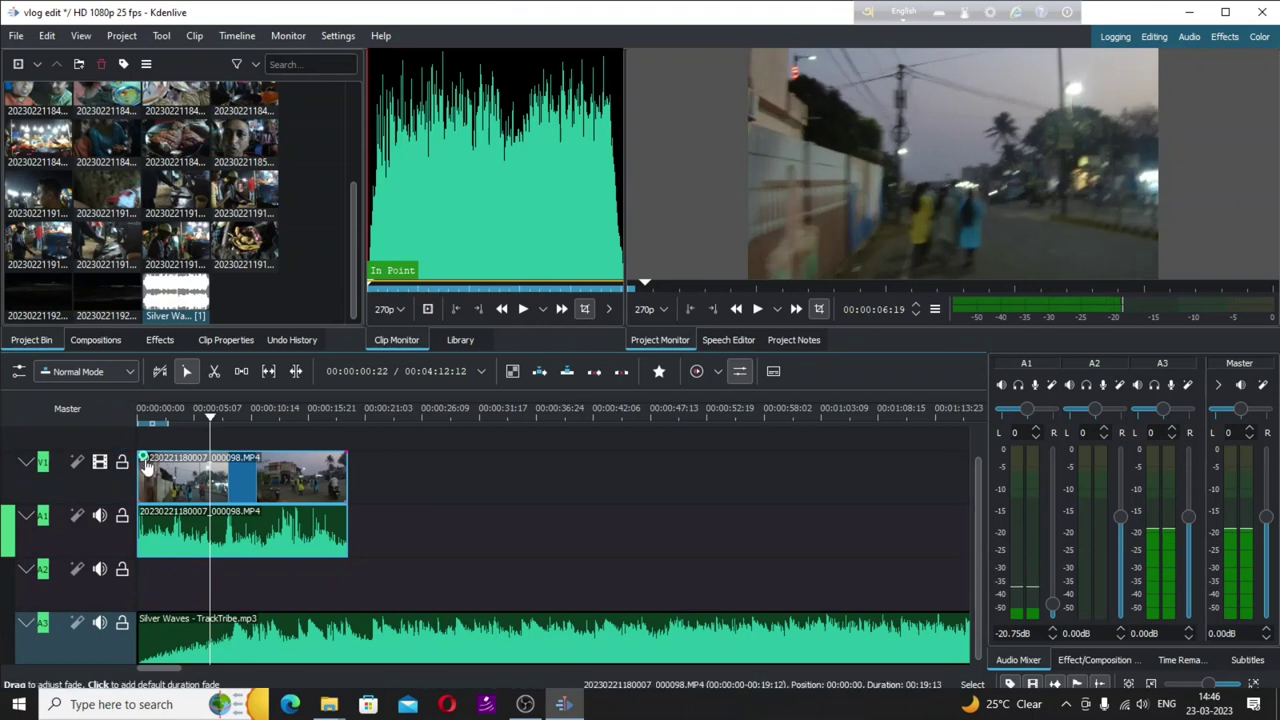
Add default fade-ins to the first clip's video and audio, and play the opening from the start.
{"action": "left_click", "coordinate": [145, 465]}
{"action": "left_click", "coordinate": [140, 512]}
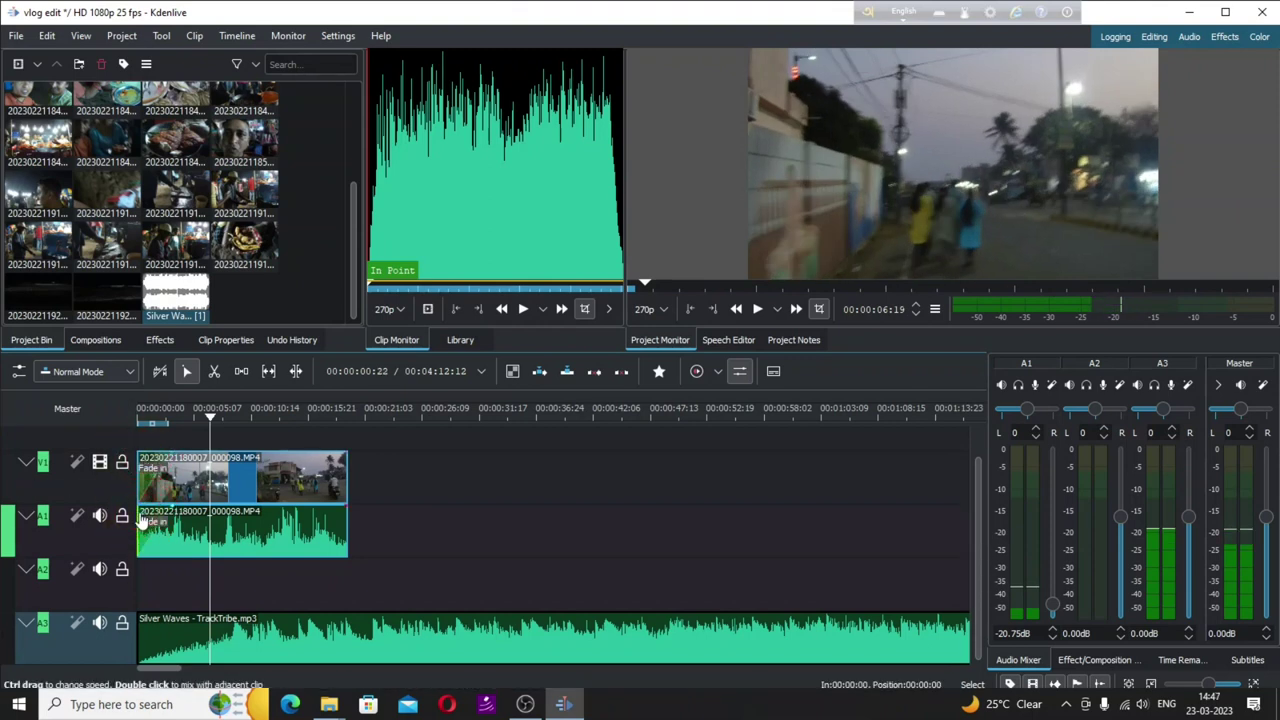
{"action": "left_click_drag", "start_coordinate": [210, 416], "coordinate": [165, 418]}
{"action": "key", "text": "Home"}
{"action": "key", "text": "space"}
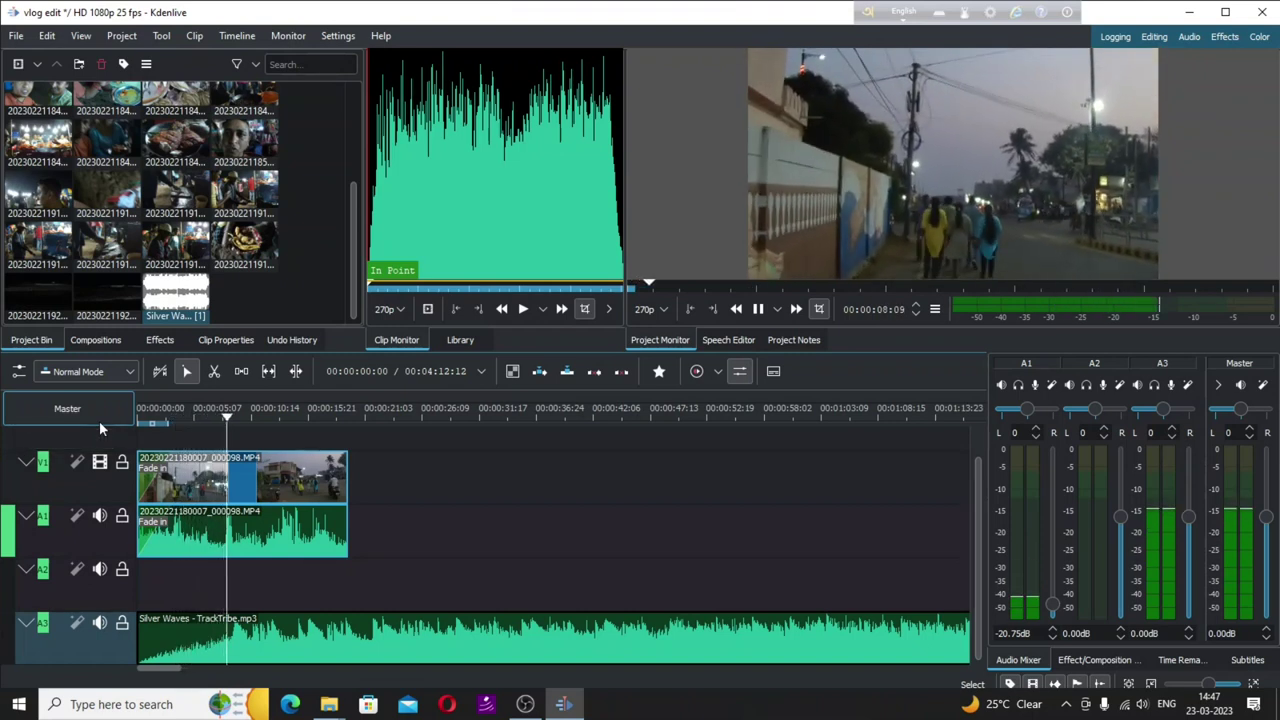
{"action": "key", "text": "space"}
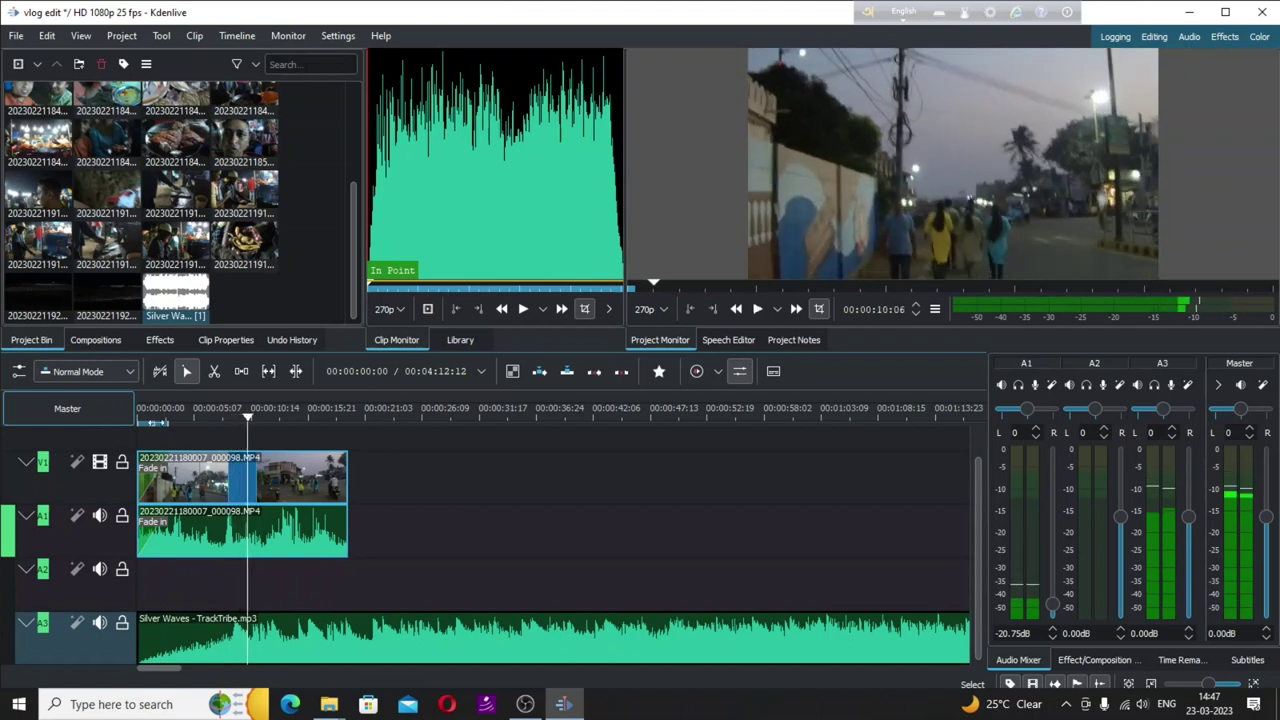
Trim the end of the first clip on V1 and A1 to 00:00:08:22, where the music's intro swell ends.
{"action": "left_click_drag", "start_coordinate": [249, 420], "coordinate": [233, 447]}
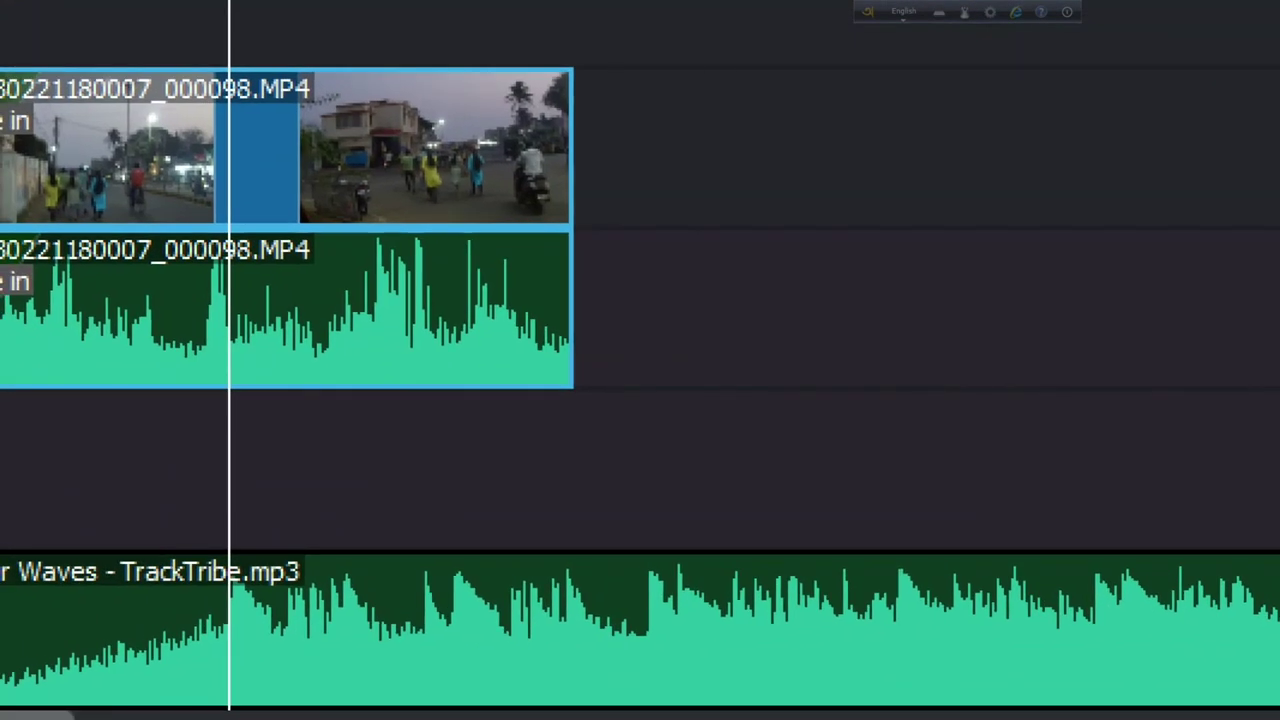
{"action": "left_click", "coordinate": [234, 635]}
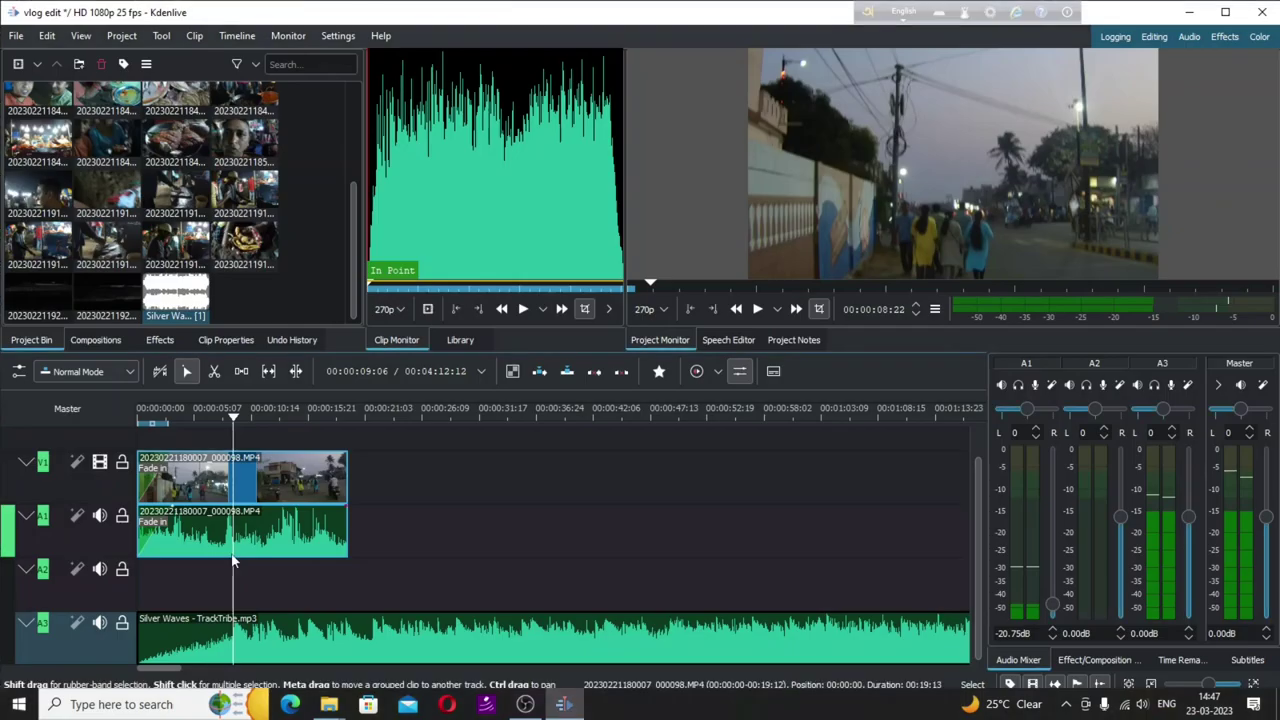
{"action": "left_click", "coordinate": [357, 187]}
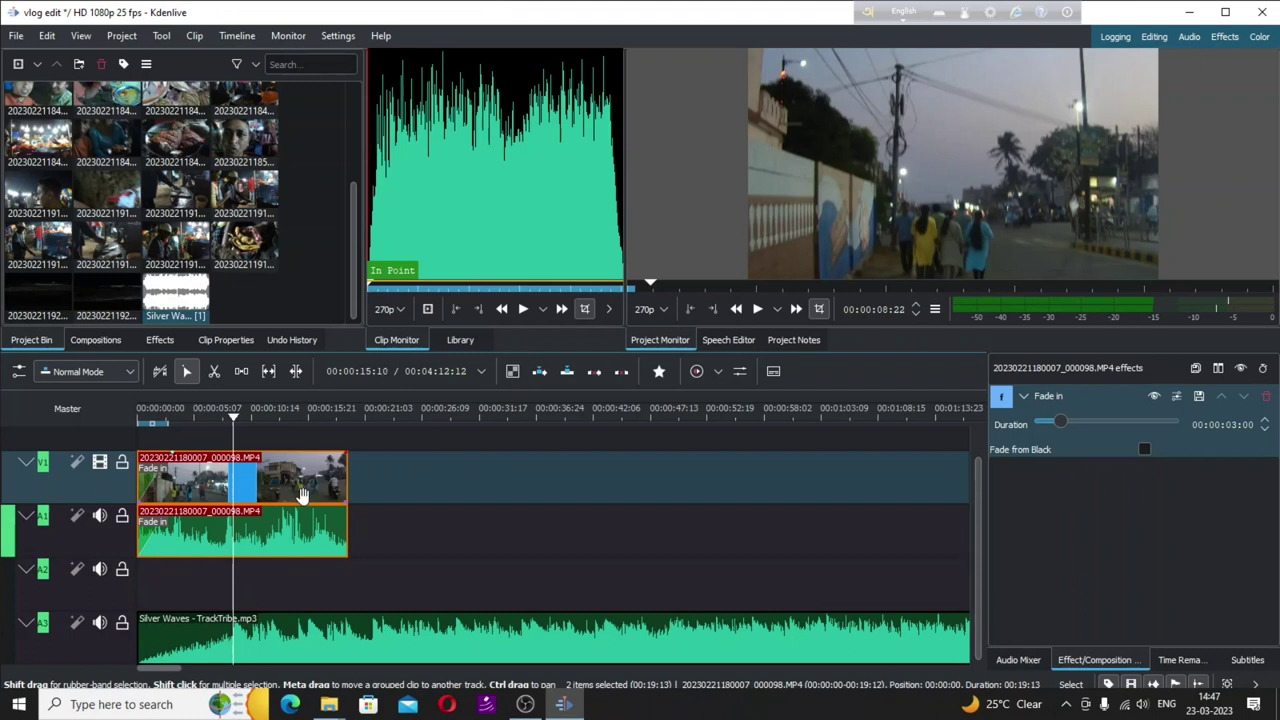
{"action": "key", "text": "parenright"}
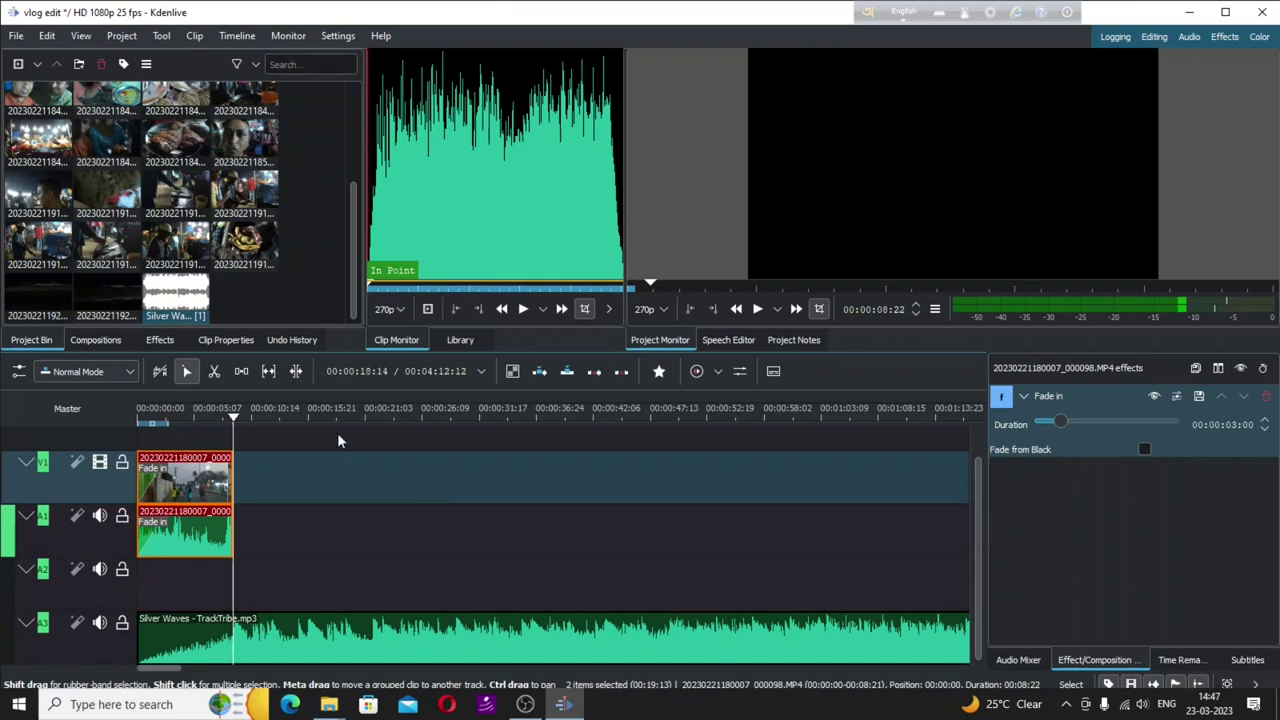
{"action": "left_click_drag", "start_coordinate": [353, 219], "coordinate": [355, 119]}
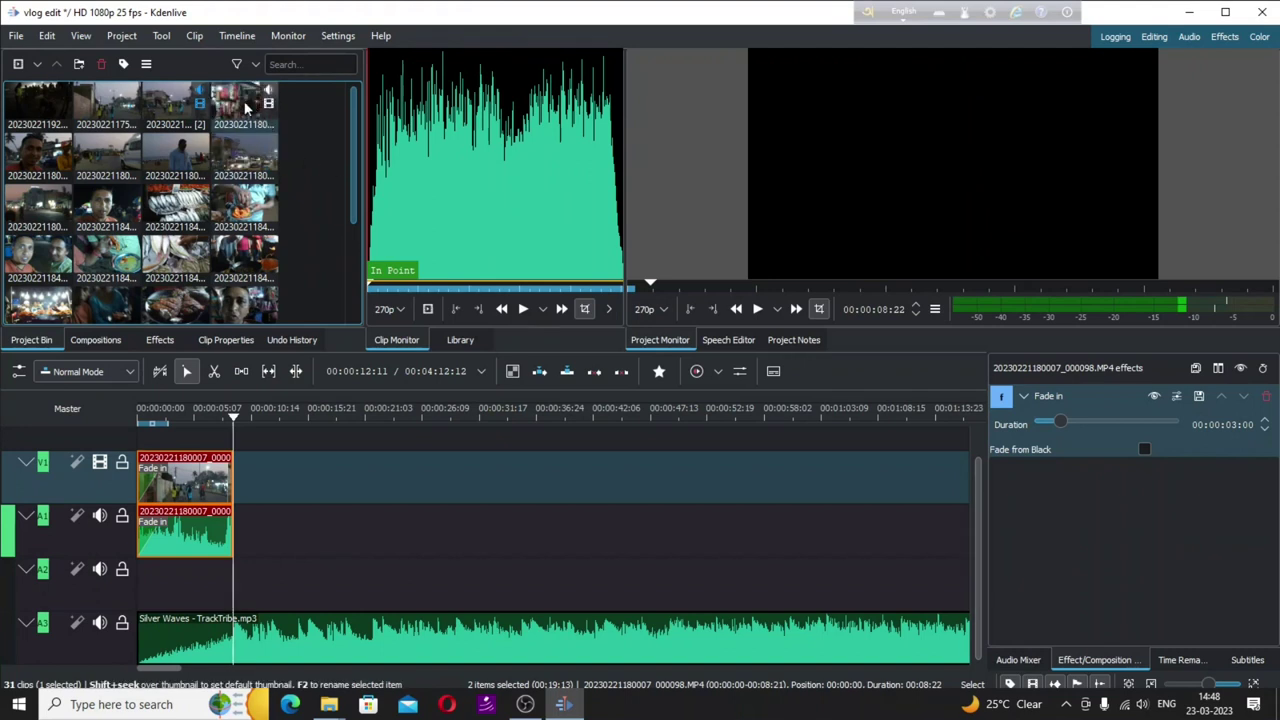
{"action": "left_click", "coordinate": [245, 105]}
{"action": "left_click_drag", "start_coordinate": [245, 105], "coordinate": [240, 522]}
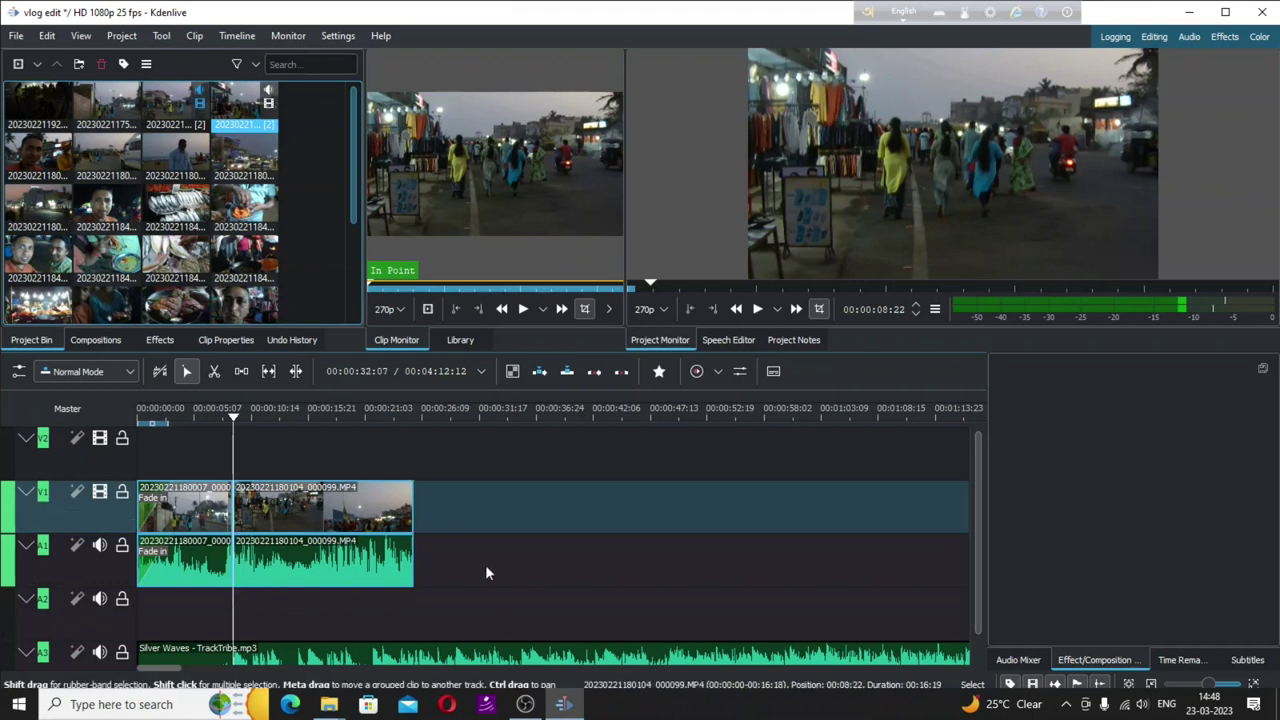
Show the audio mixer and play the timeline from the second clip's start to check its sound against the music.
{"action": "scroll", "coordinate": [530, 519], "scroll_direction": "down", "scroll_amount": 3}
{"action": "scroll", "coordinate": [530, 519], "scroll_direction": "up", "scroll_amount": 3}
{"action": "left_click", "coordinate": [1020, 660]}
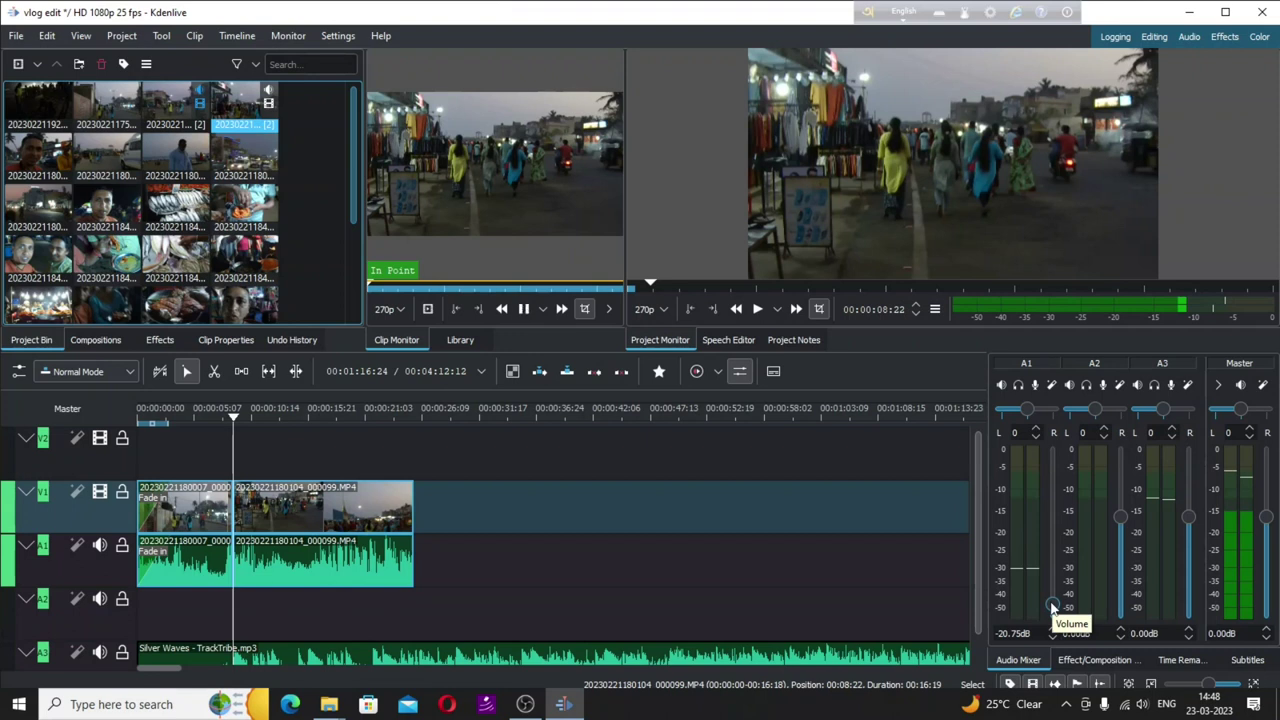
{"action": "left_click", "coordinate": [231, 419]}
{"action": "key", "text": "space"}
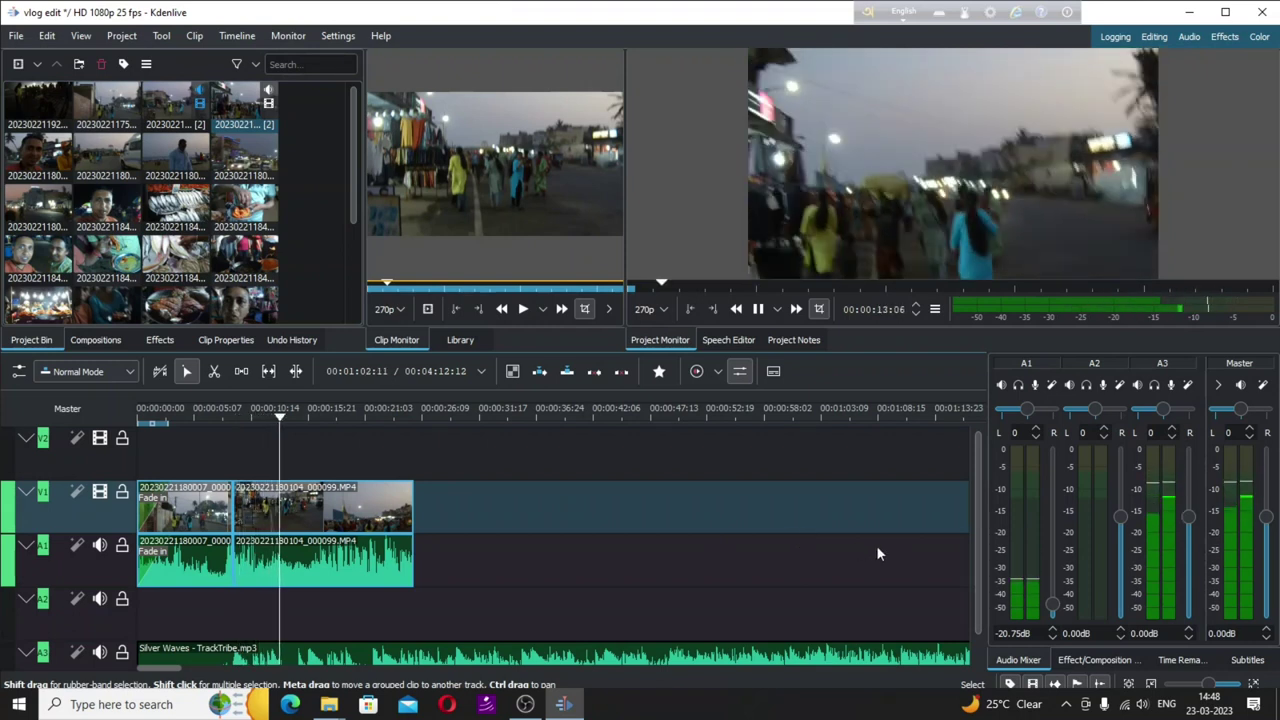
{"action": "key", "text": "space"}
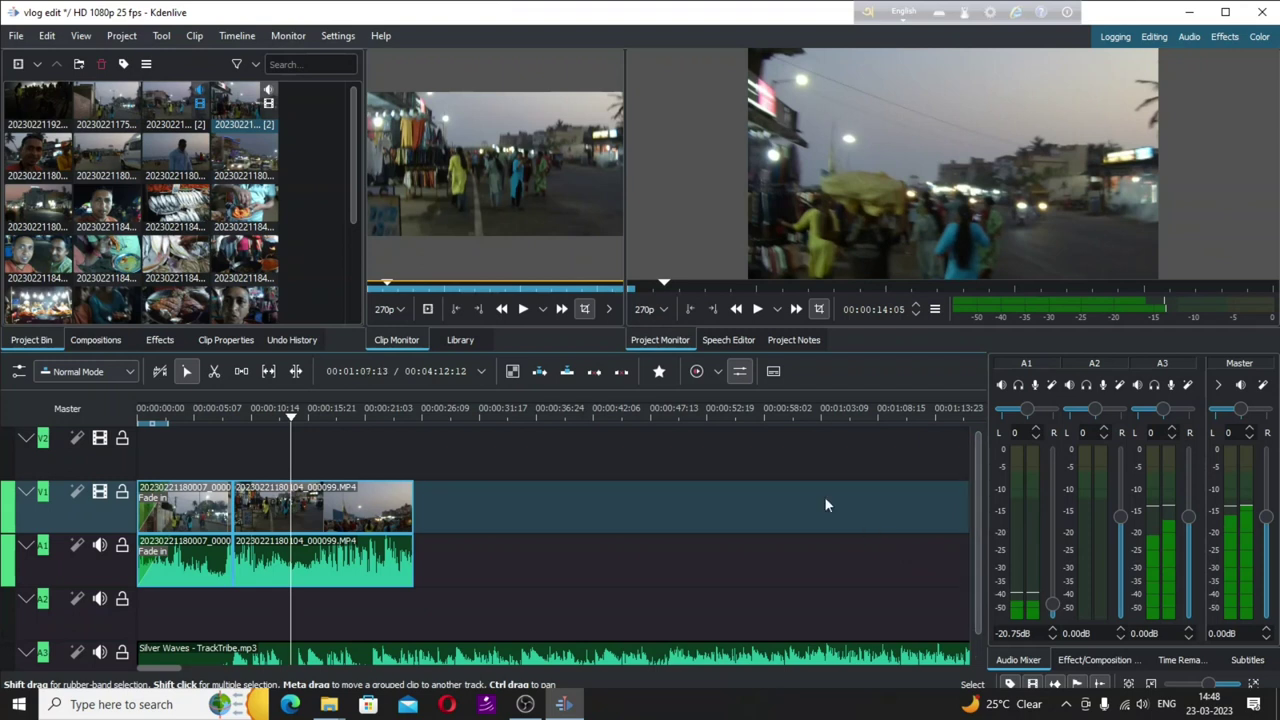
{"action": "left_click", "coordinate": [445, 239]}
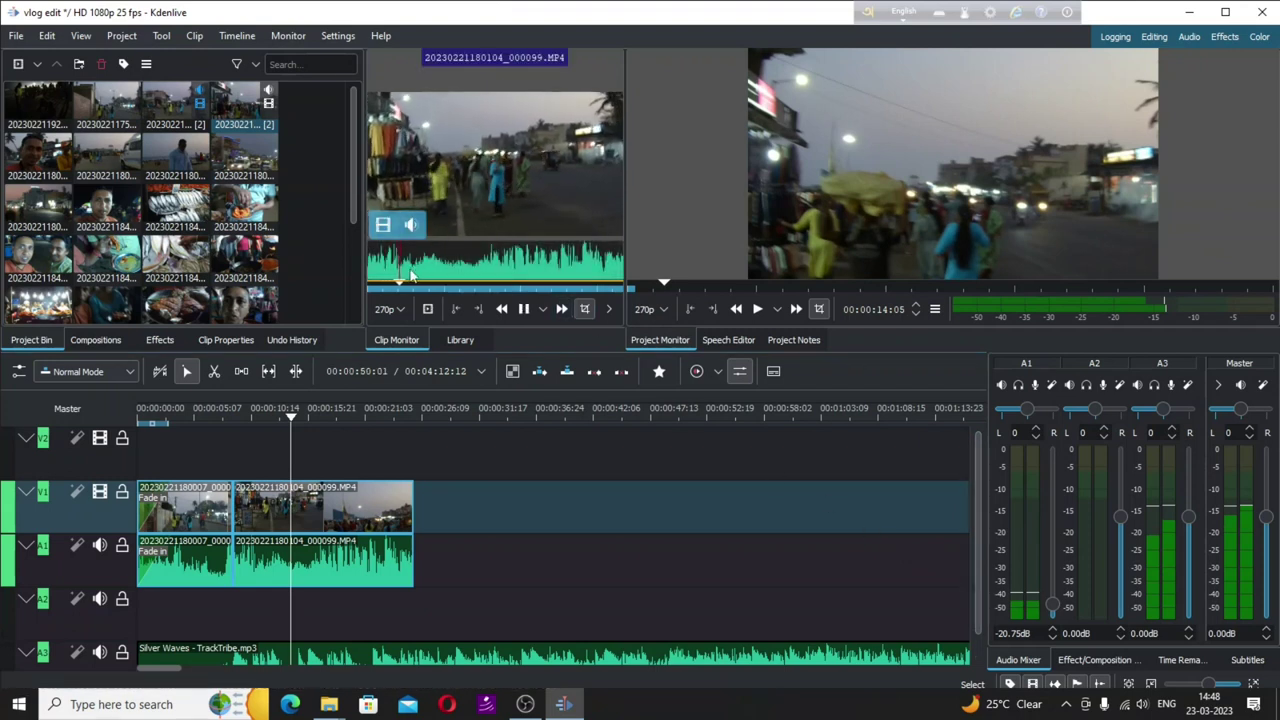
{"action": "key", "text": "space"}
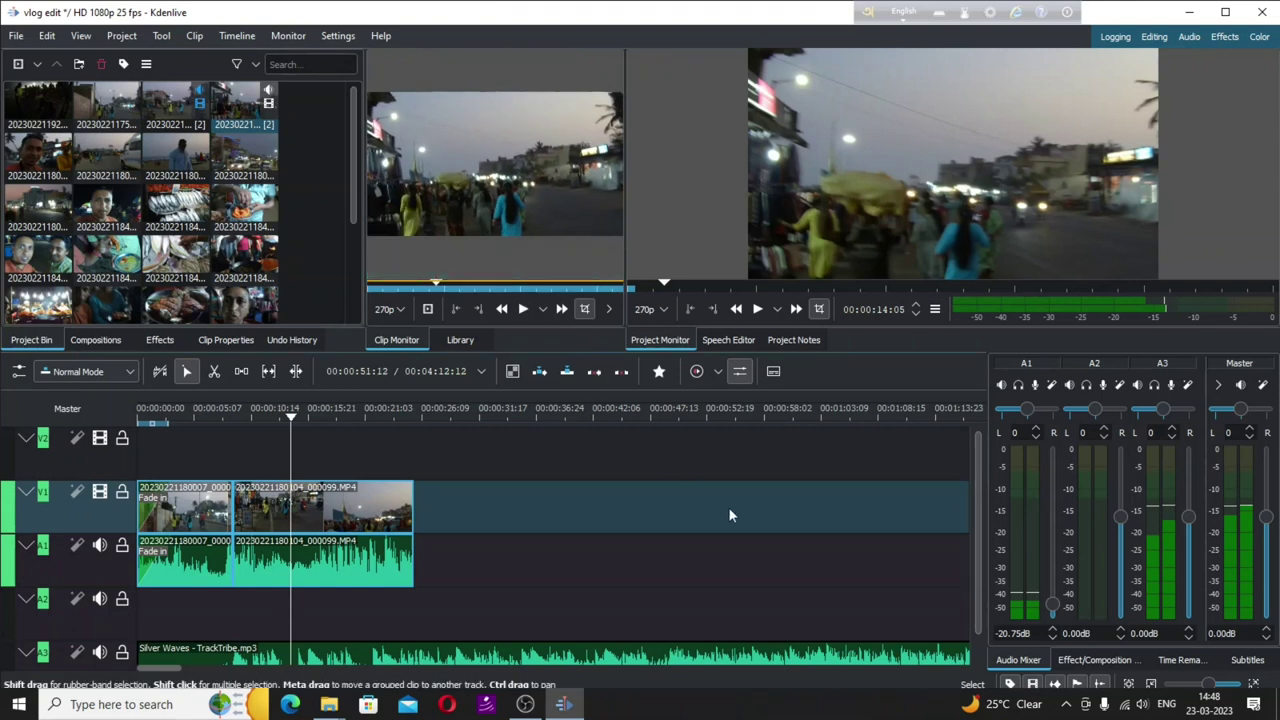
{"action": "left_click", "coordinate": [274, 412]}
{"action": "key", "text": "space"}
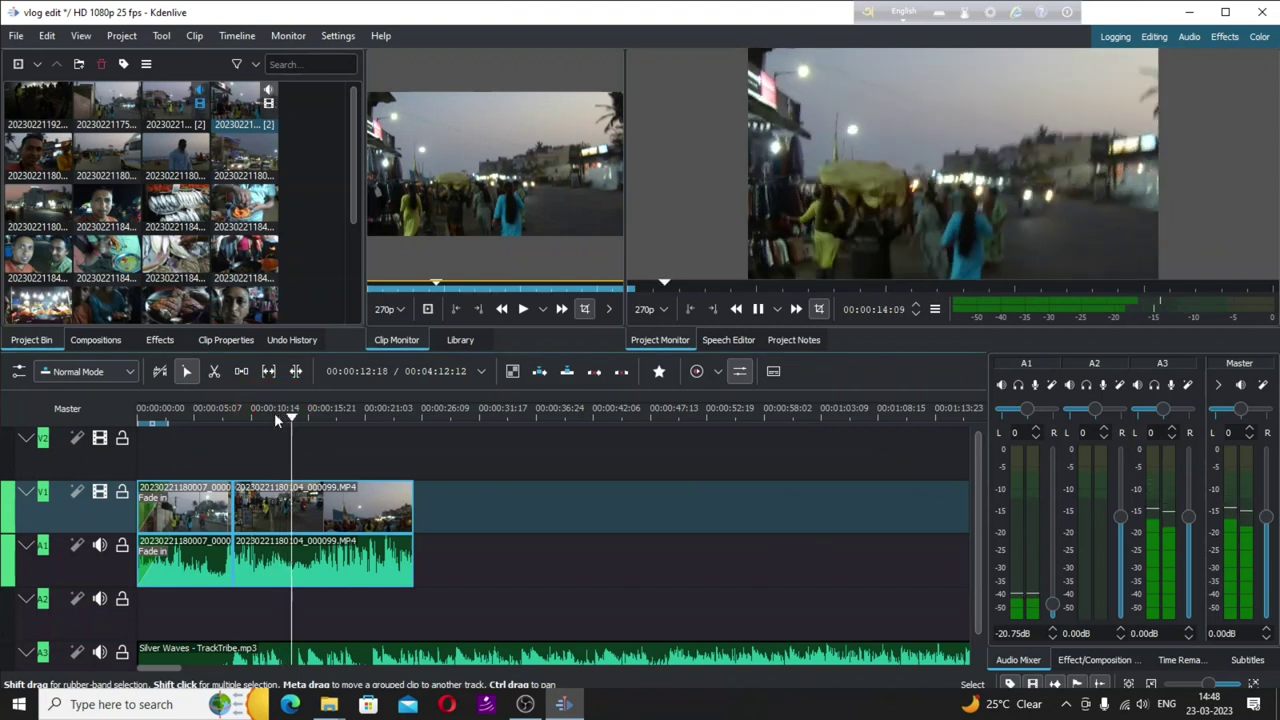
{"action": "key", "text": "space"}
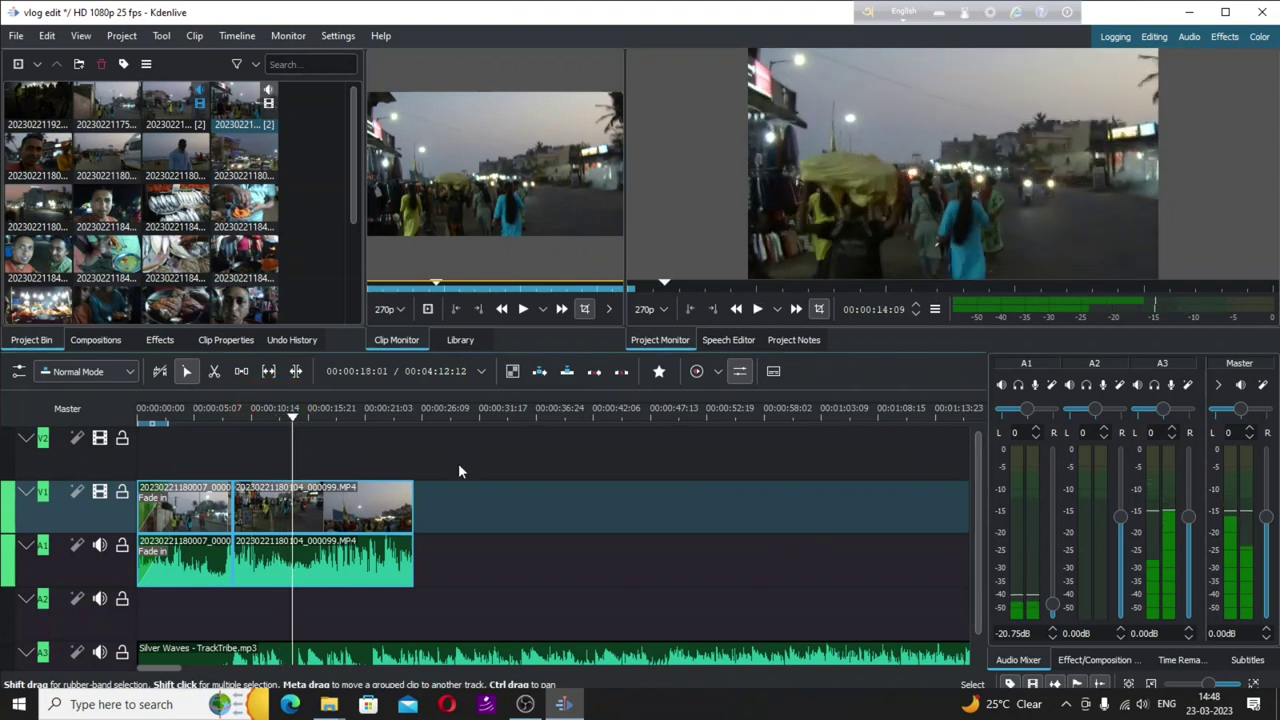
Collapse video track V1 so the audio tracks below fit in the timeline.
{"action": "scroll", "coordinate": [568, 501], "scroll_direction": "down", "scroll_amount": 1}
{"action": "scroll", "coordinate": [568, 501], "scroll_direction": "up", "scroll_amount": 1}
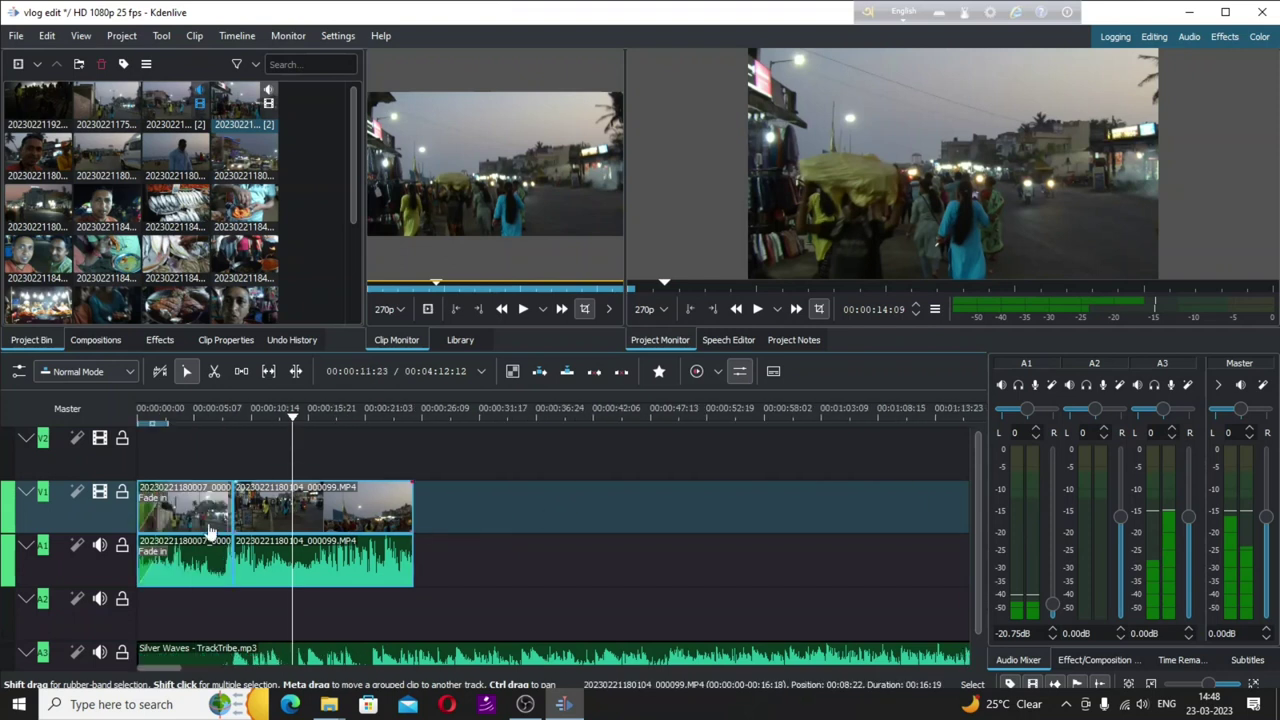
{"action": "left_click", "coordinate": [26, 491]}
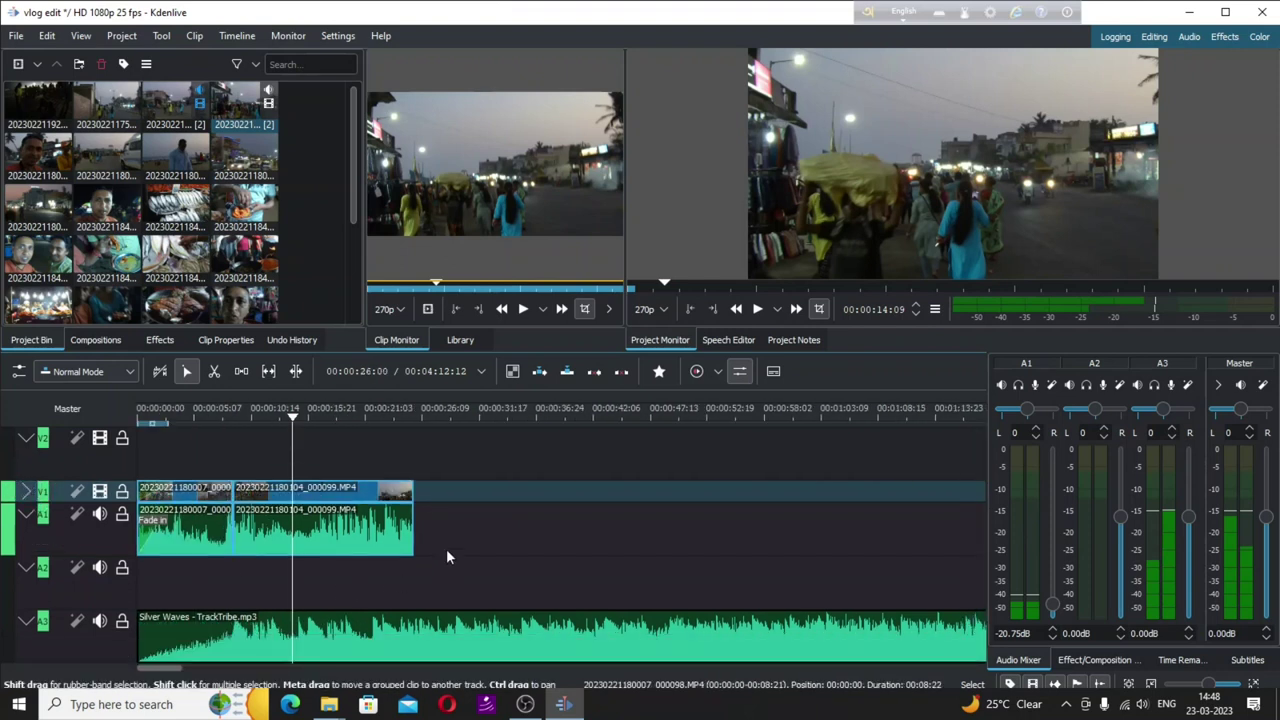
{"action": "left_click", "coordinate": [35, 165]}
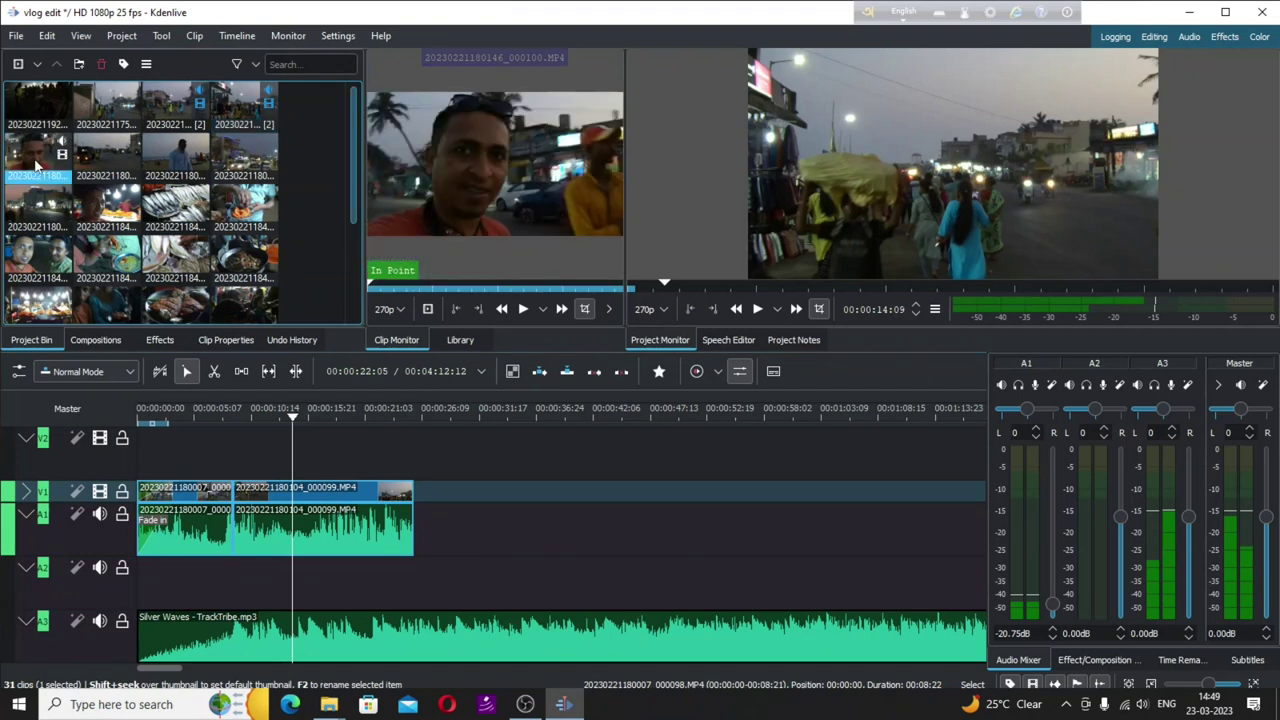
{"action": "left_click", "coordinate": [556, 244]}
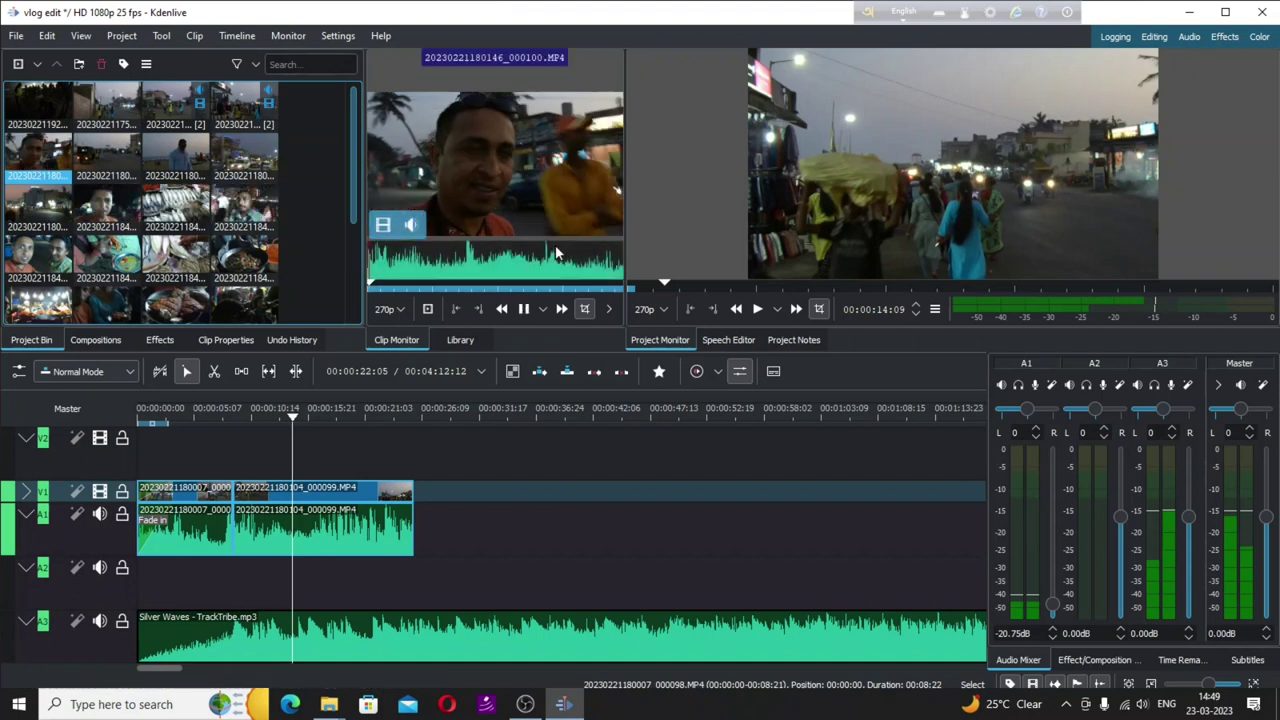
{"action": "left_click", "coordinate": [484, 235]}
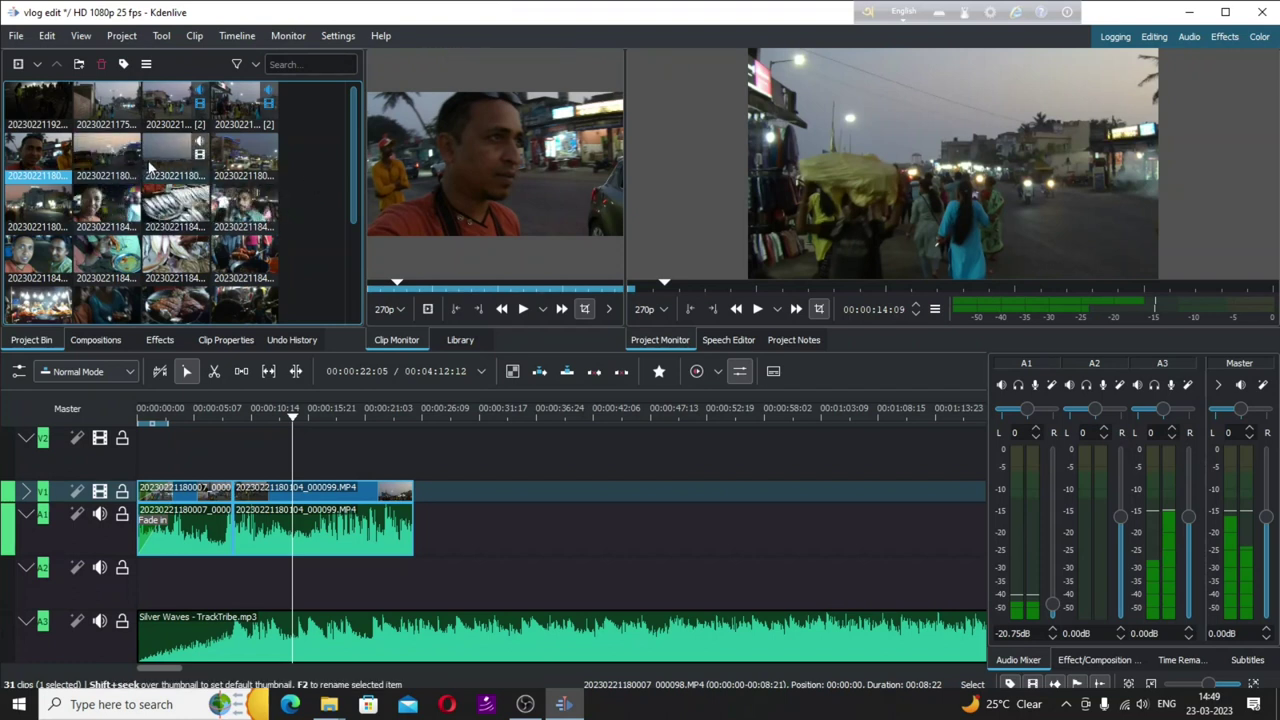
{"action": "left_click", "coordinate": [286, 493]}
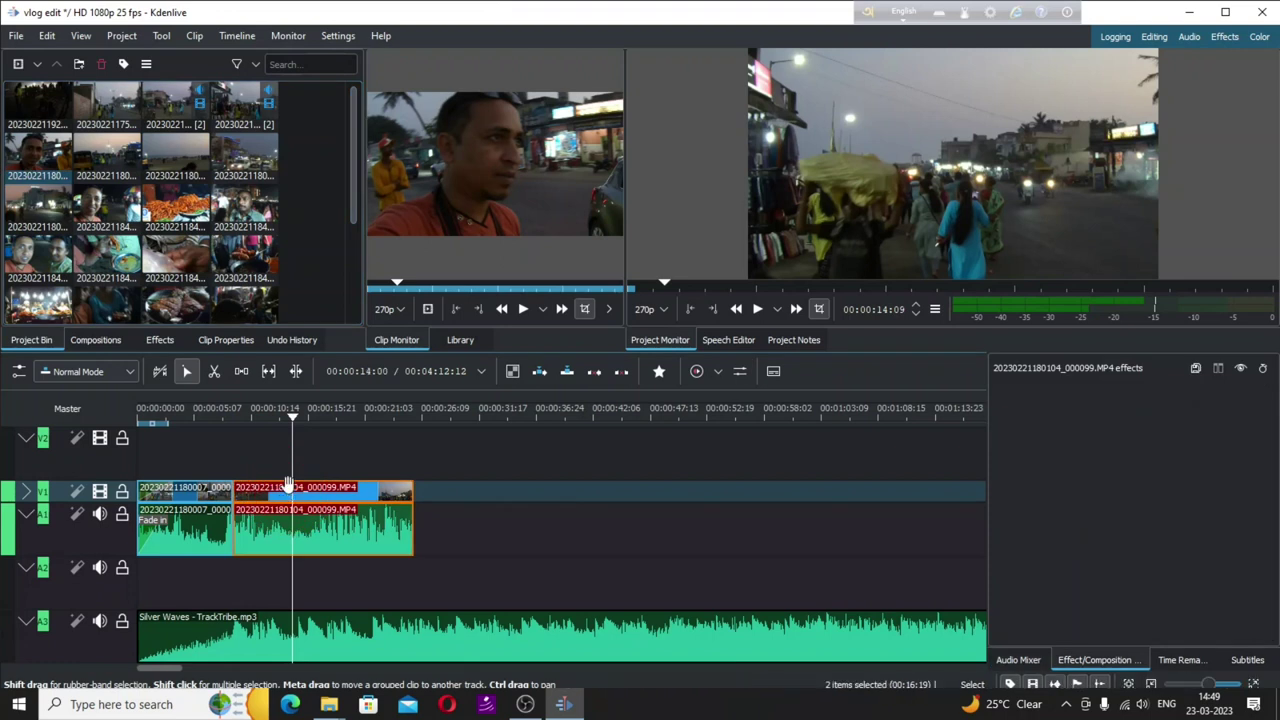
{"action": "left_click", "coordinate": [252, 104]}
{"action": "key", "text": "space"}
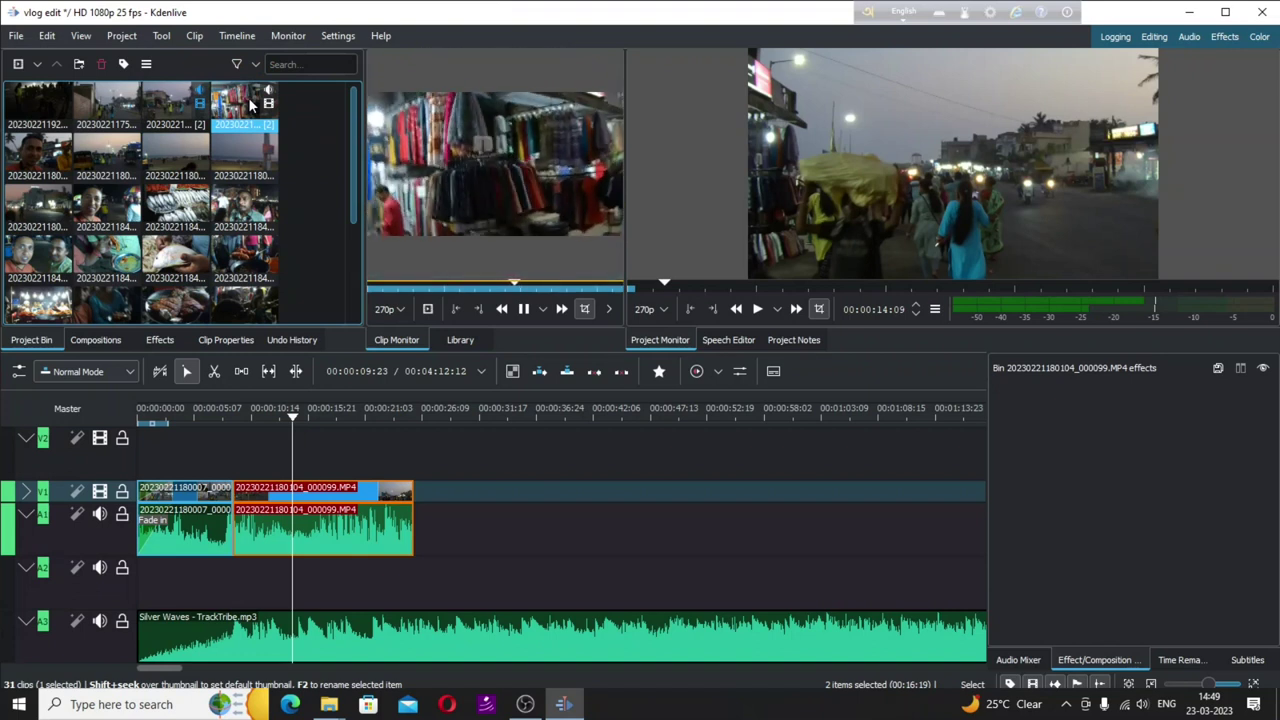
{"action": "key", "text": "space"}
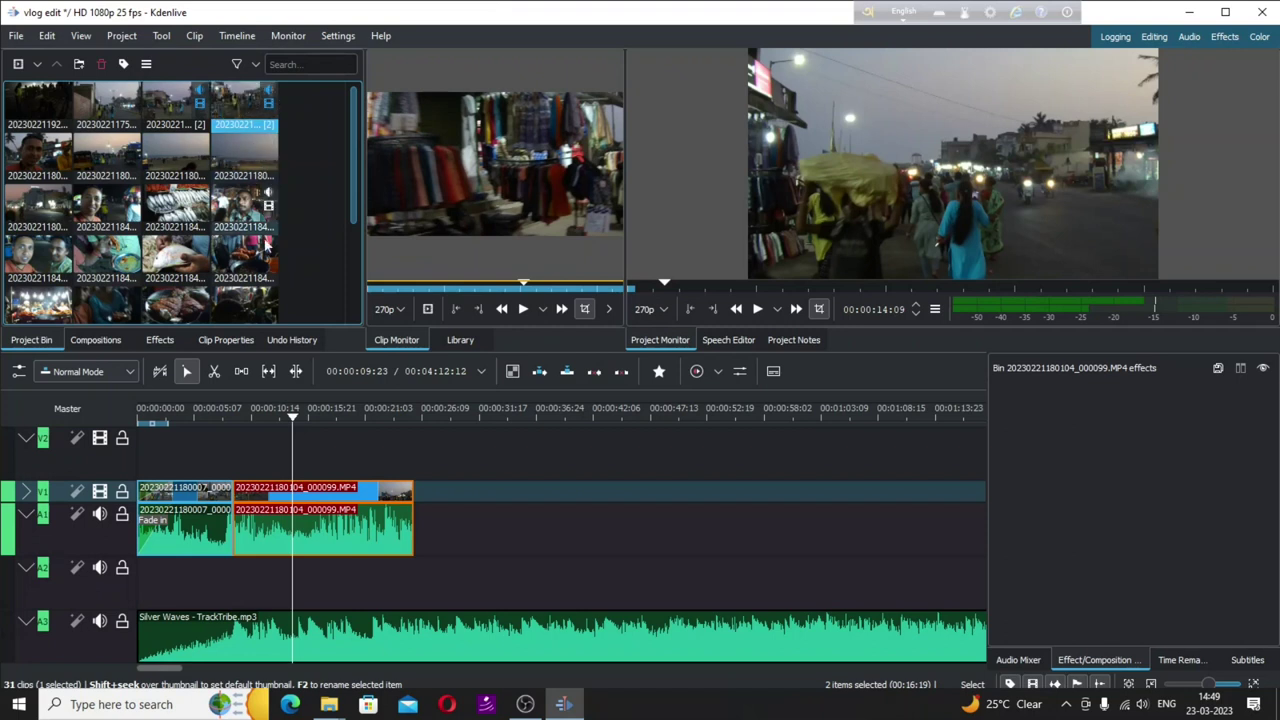
{"action": "left_click_drag", "start_coordinate": [293, 490], "coordinate": [293, 440]}
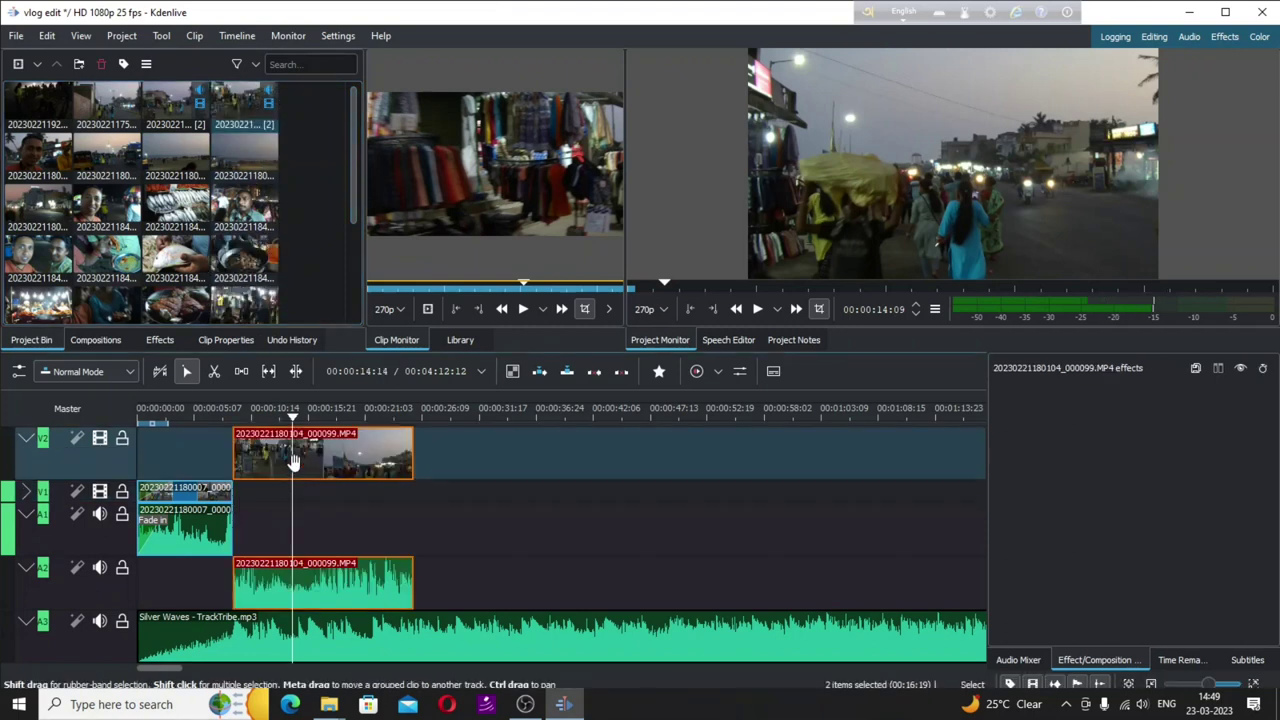
{"action": "left_click", "coordinate": [1010, 661]}
{"action": "left_click", "coordinate": [1103, 385]}
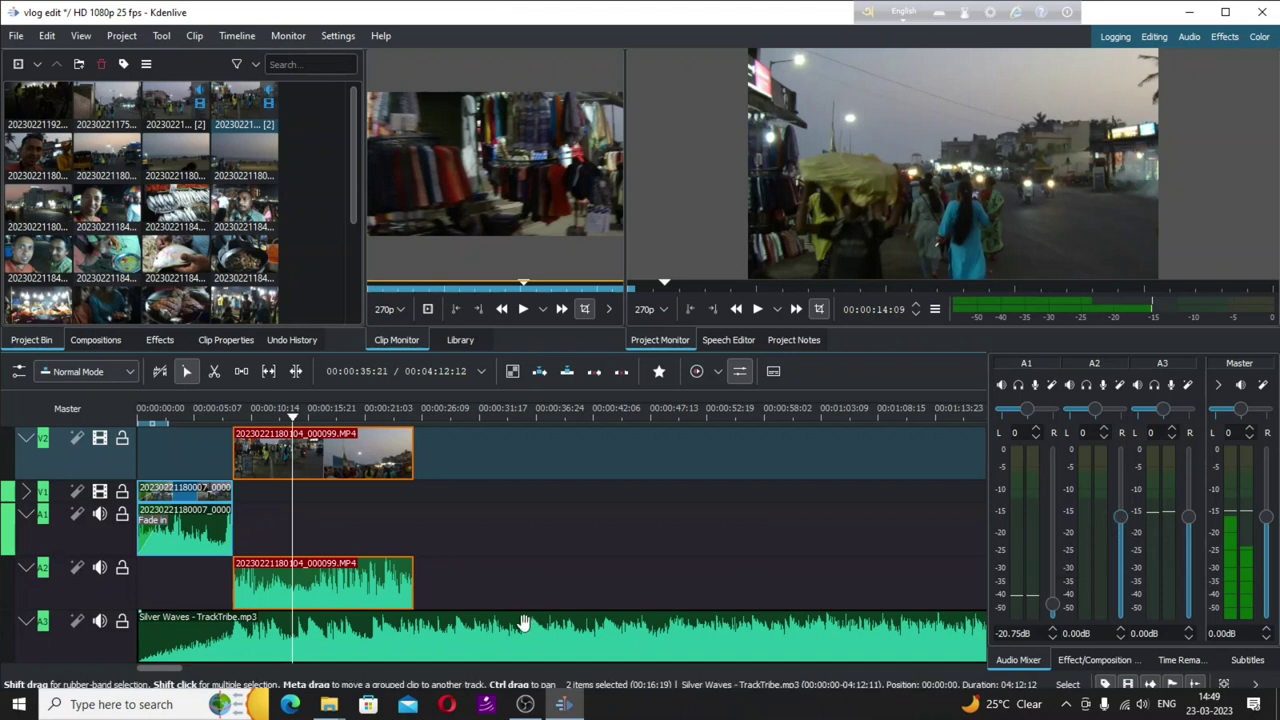
{"action": "key", "text": "space"}
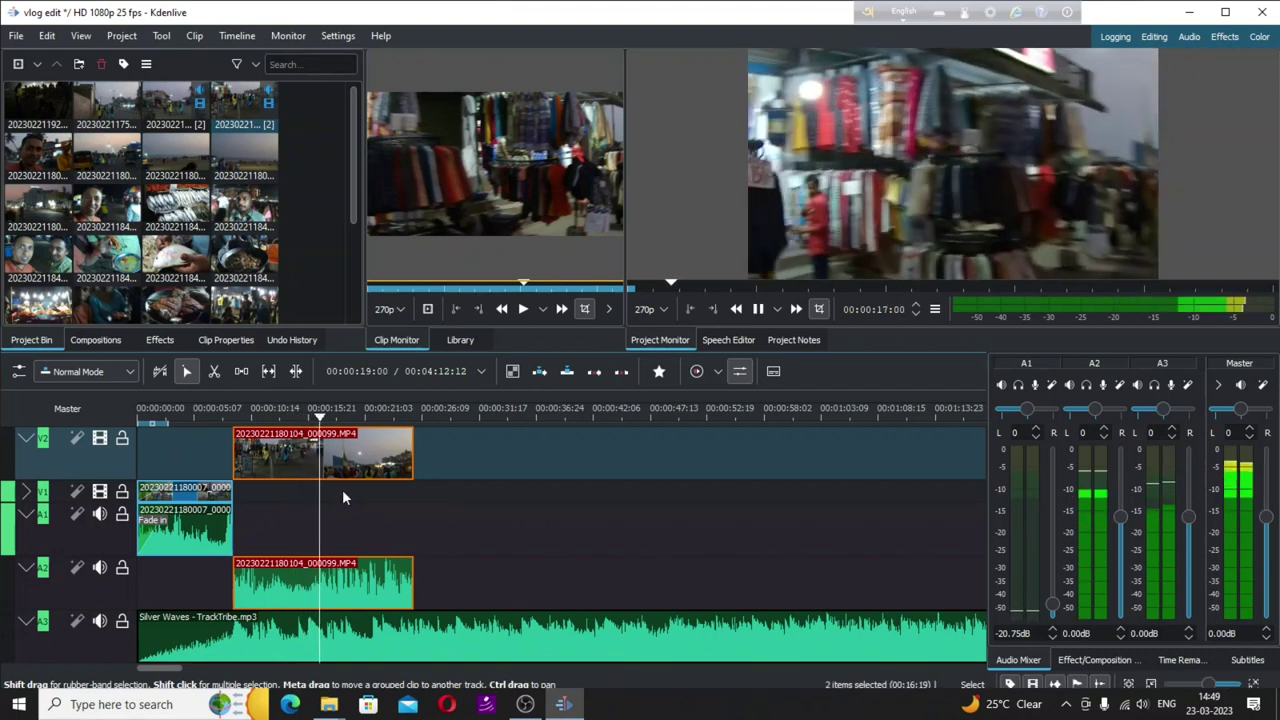
{"action": "key", "text": "space"}
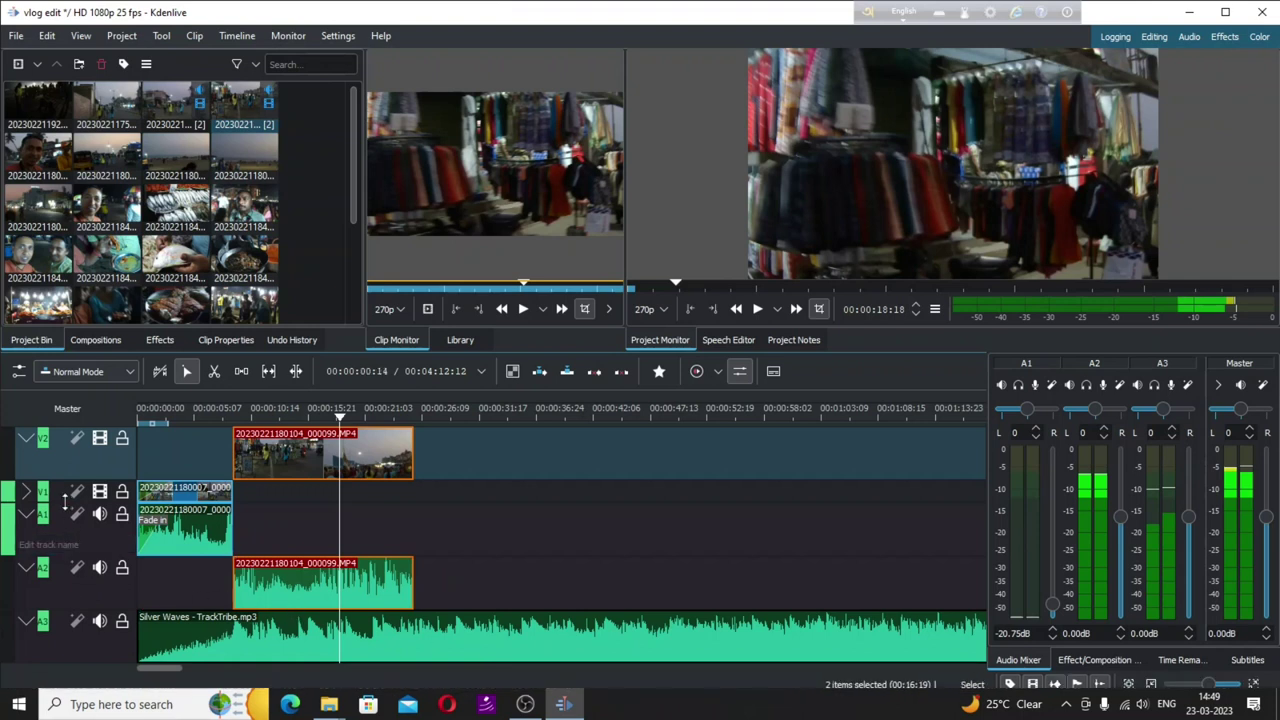
Collapse audio track A1 in the timeline.
{"action": "left_click", "coordinate": [27, 513]}
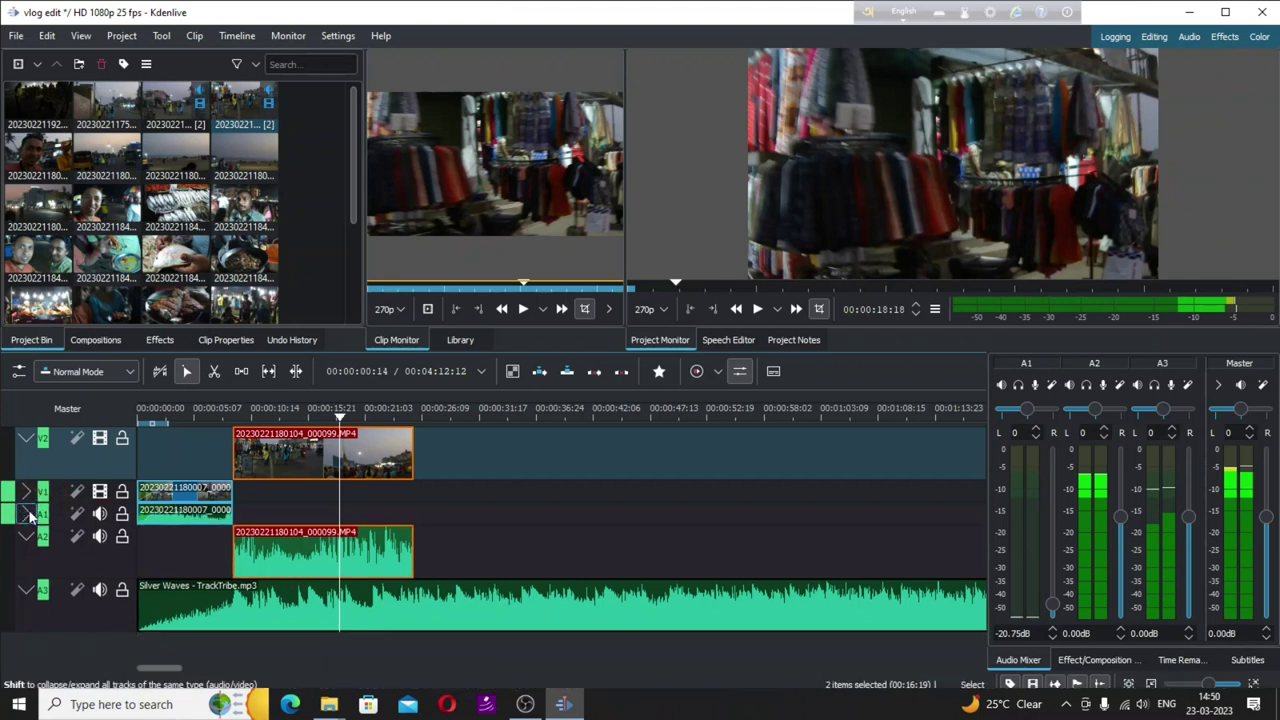
{"action": "left_click_drag", "start_coordinate": [103, 630], "coordinate": [103, 645]}
{"action": "scroll", "coordinate": [311, 440], "scroll_direction": "up", "scroll_amount": 9}
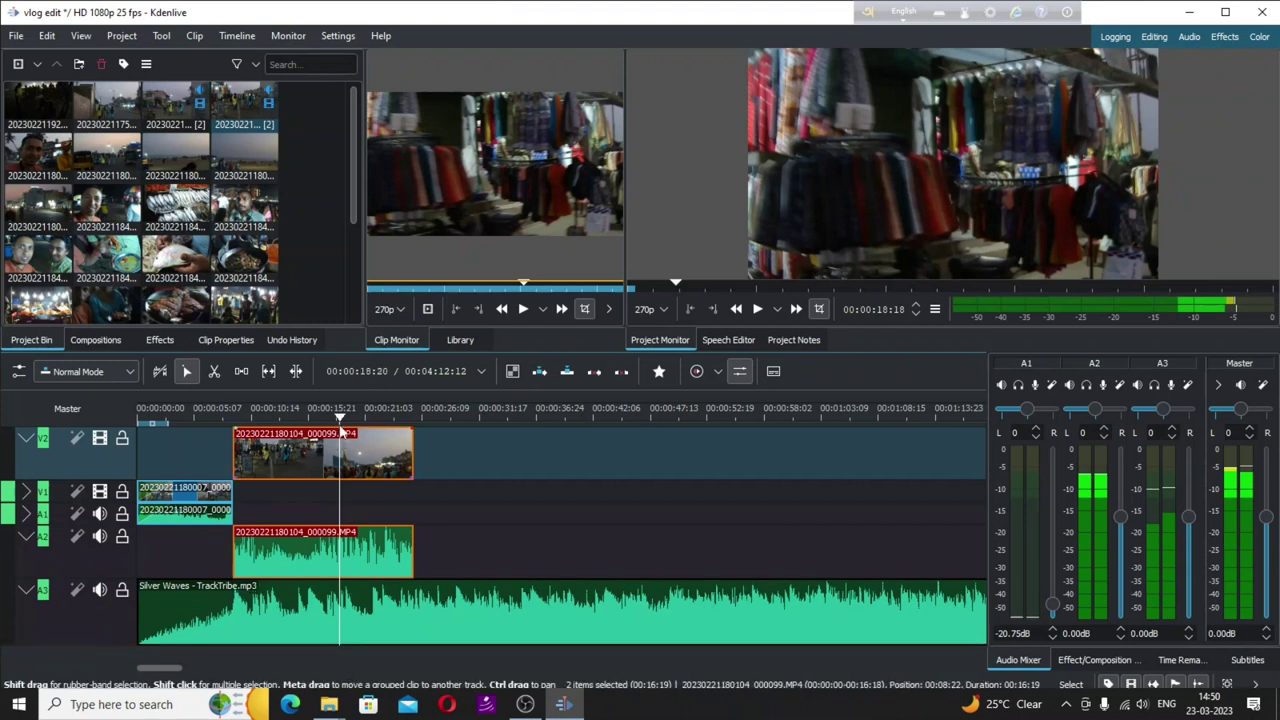
{"action": "scroll", "coordinate": [311, 440], "scroll_direction": "up", "scroll_amount": 20}
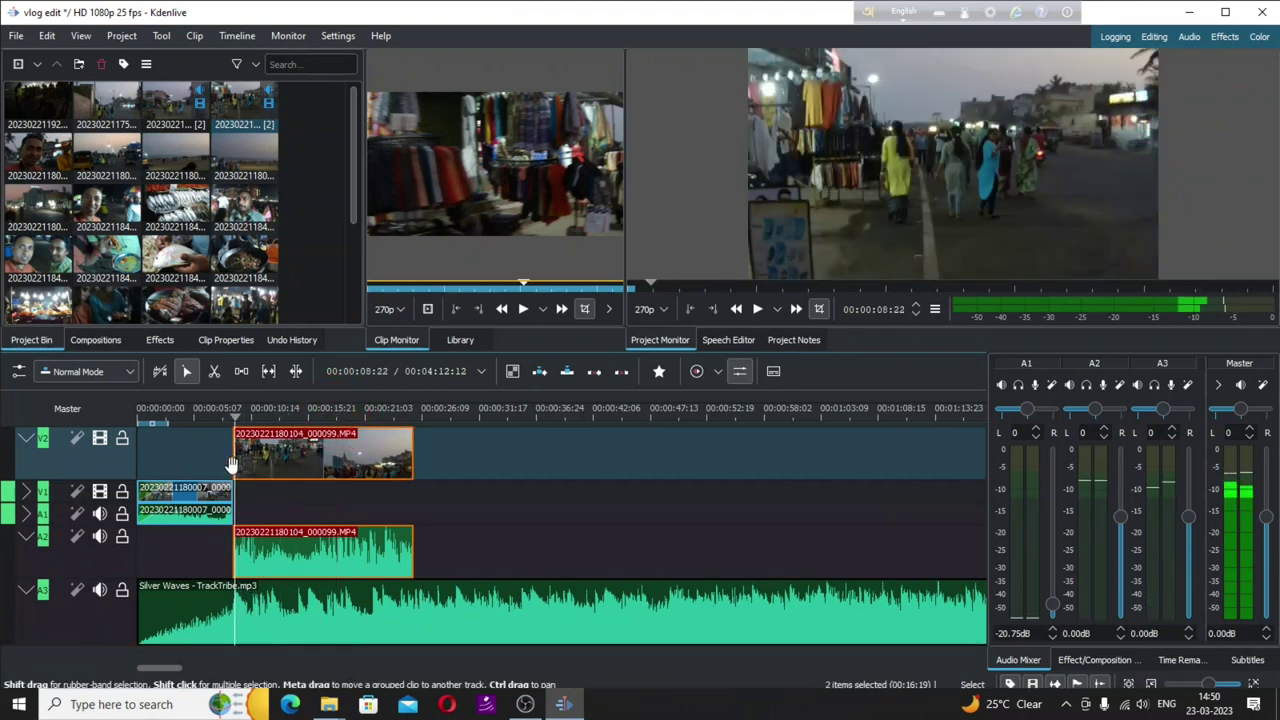
{"action": "left_click", "coordinate": [101, 591]}
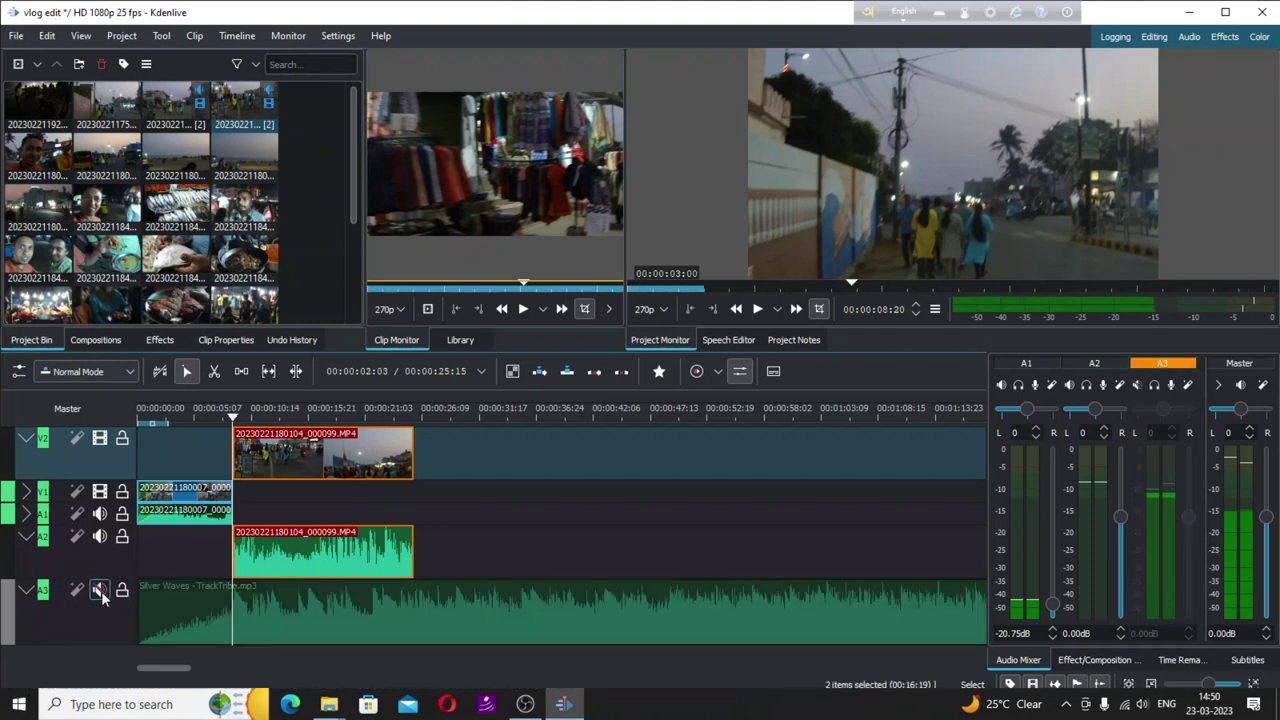
{"action": "key", "text": "space"}
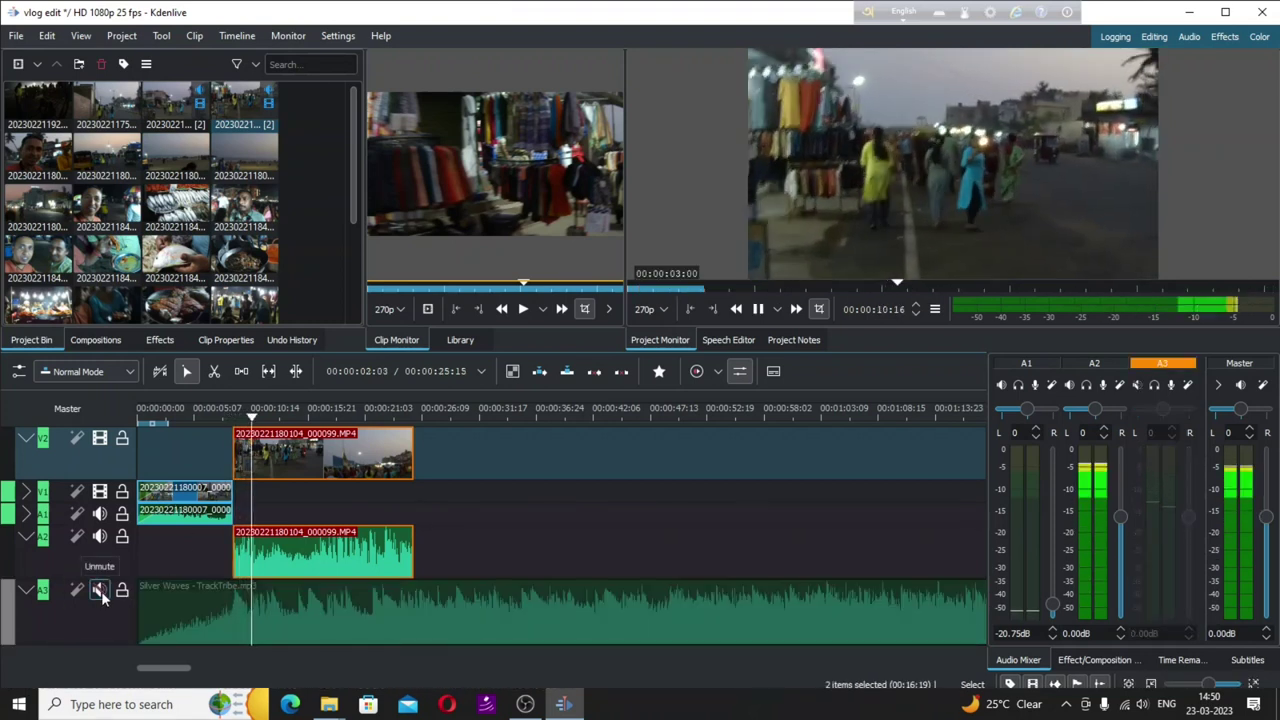
{"action": "key", "text": "space"}
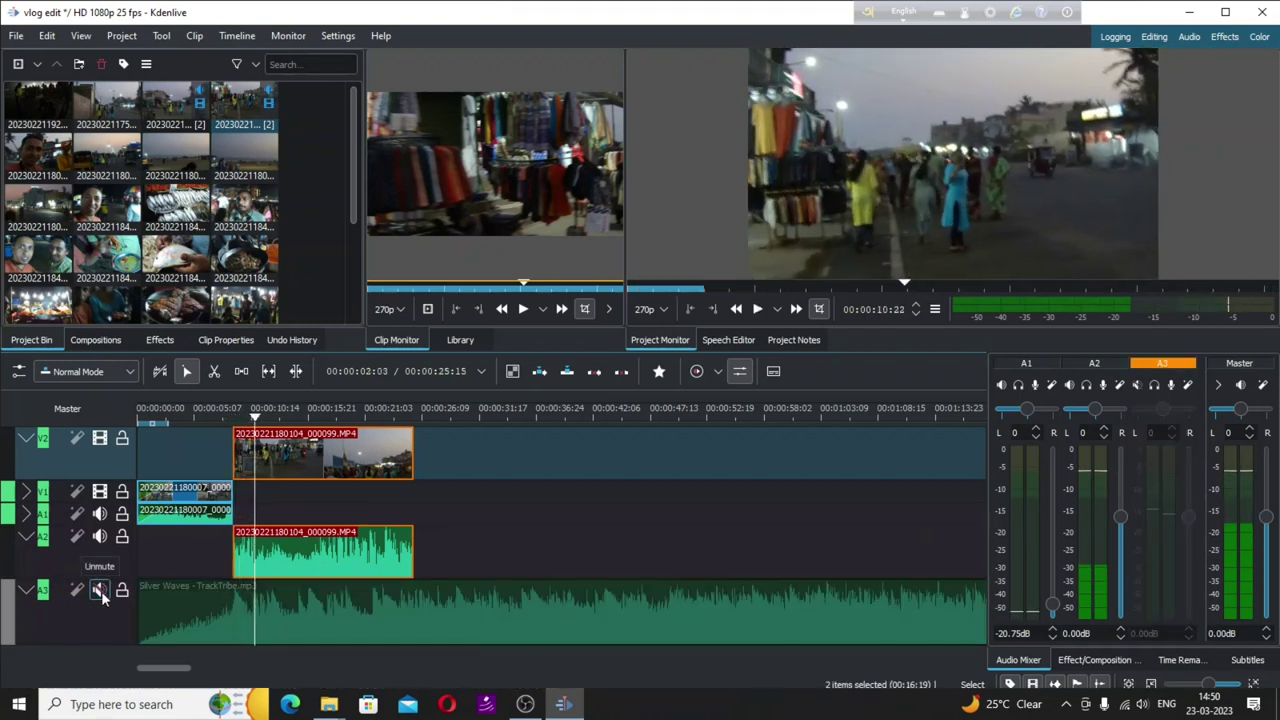
With the playhead at 00:00:08:20, add the Volume (keyframable) effect to the Silver Waves - TrackTribe.mp3 clip on A3.
{"action": "left_click", "coordinate": [229, 623]}
{"action": "mouse_move", "coordinate": [256, 425]}
{"action": "left_mouse_down"}
{"action": "mouse_move", "coordinate": [243, 416]}
{"action": "mouse_move", "coordinate": [233, 433]}
{"action": "left_mouse_up"}
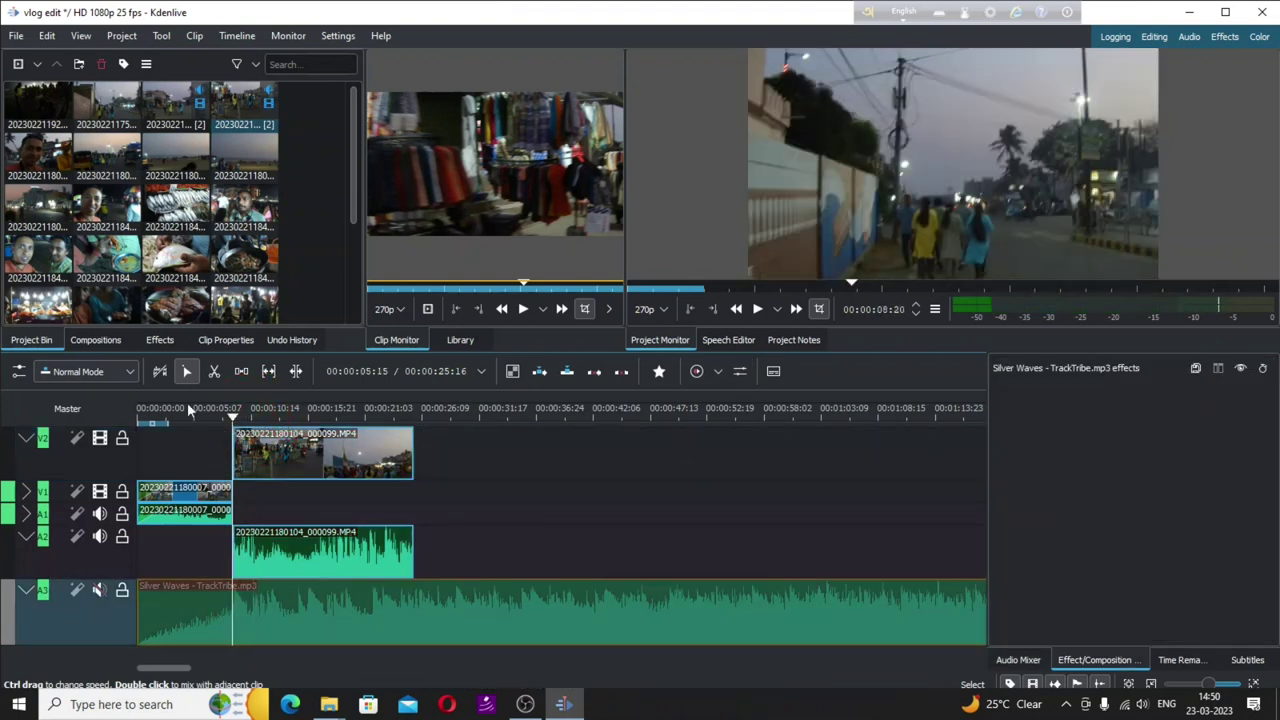
{"action": "right_click", "coordinate": [260, 621]}
{"action": "mouse_move", "coordinate": [345, 596]}
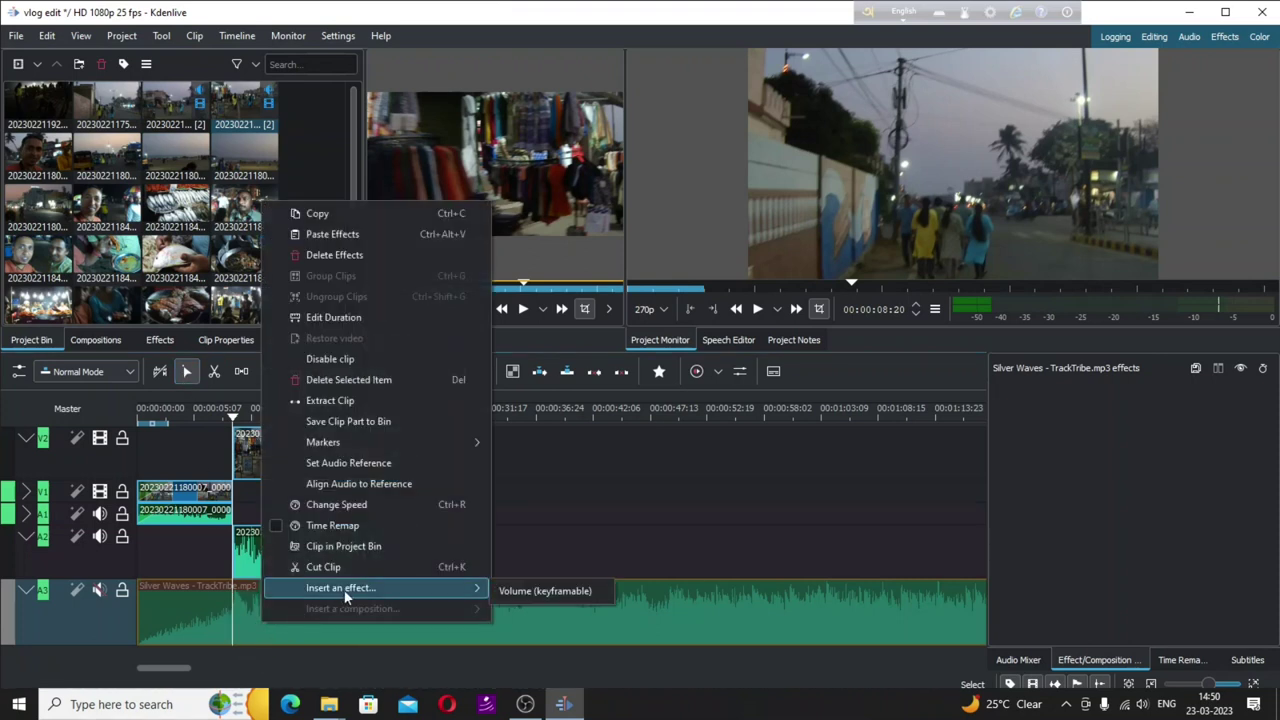
{"action": "left_click", "coordinate": [542, 591]}
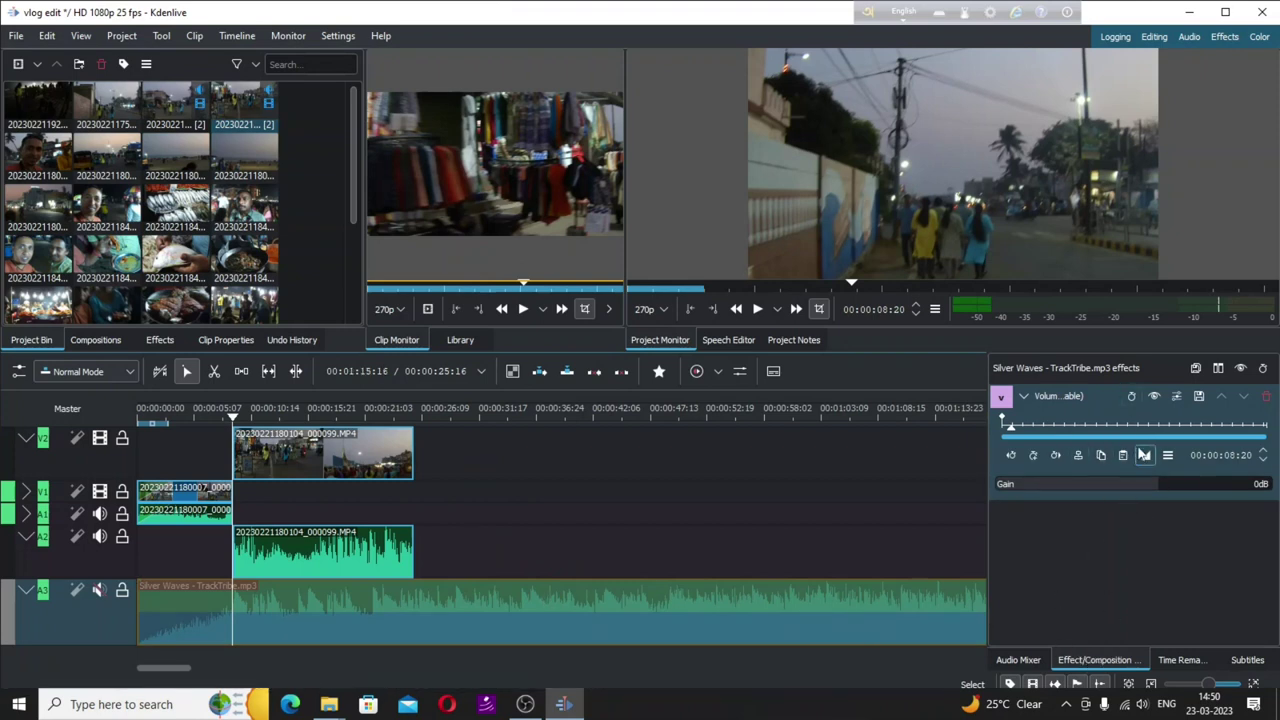
{"action": "left_click", "coordinate": [1018, 663]}
{"action": "left_click", "coordinate": [1094, 662]}
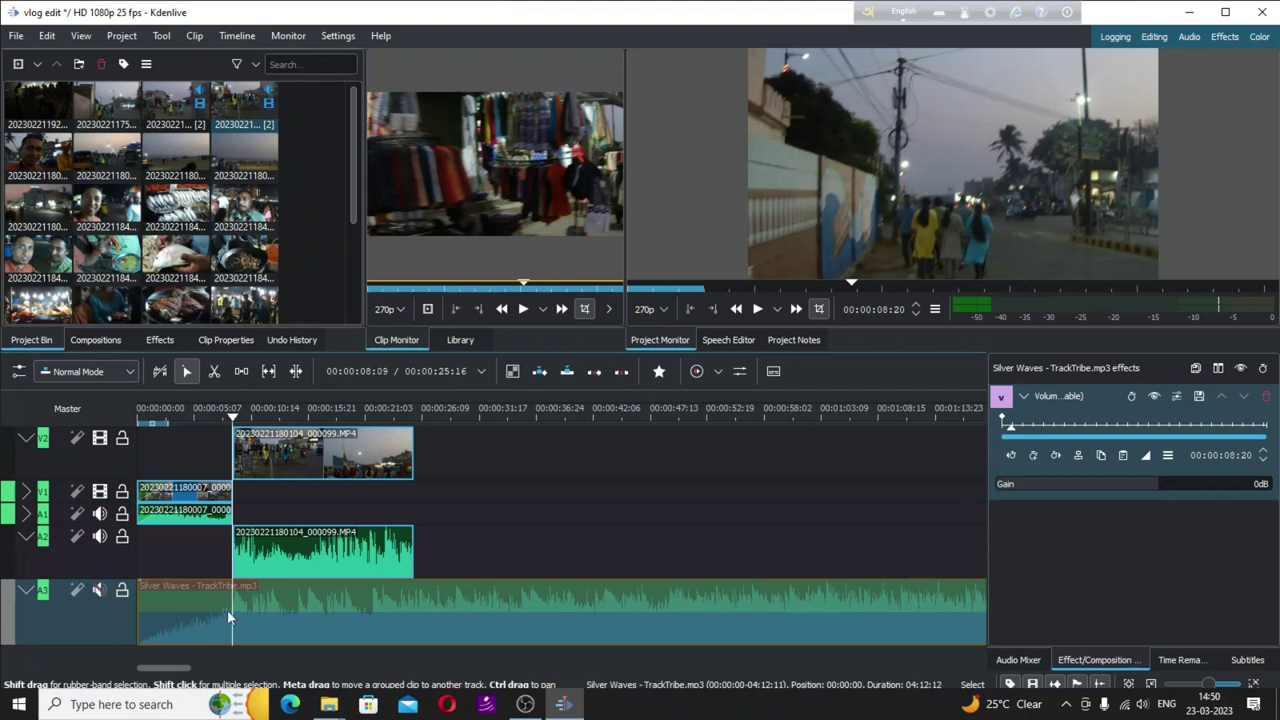
Add volume keyframes to the music at 00:00:08:20 and 00:00:07:23, and set the gain at 00:00:08:20 to -16 dB.
{"action": "left_click", "coordinate": [1036, 457]}
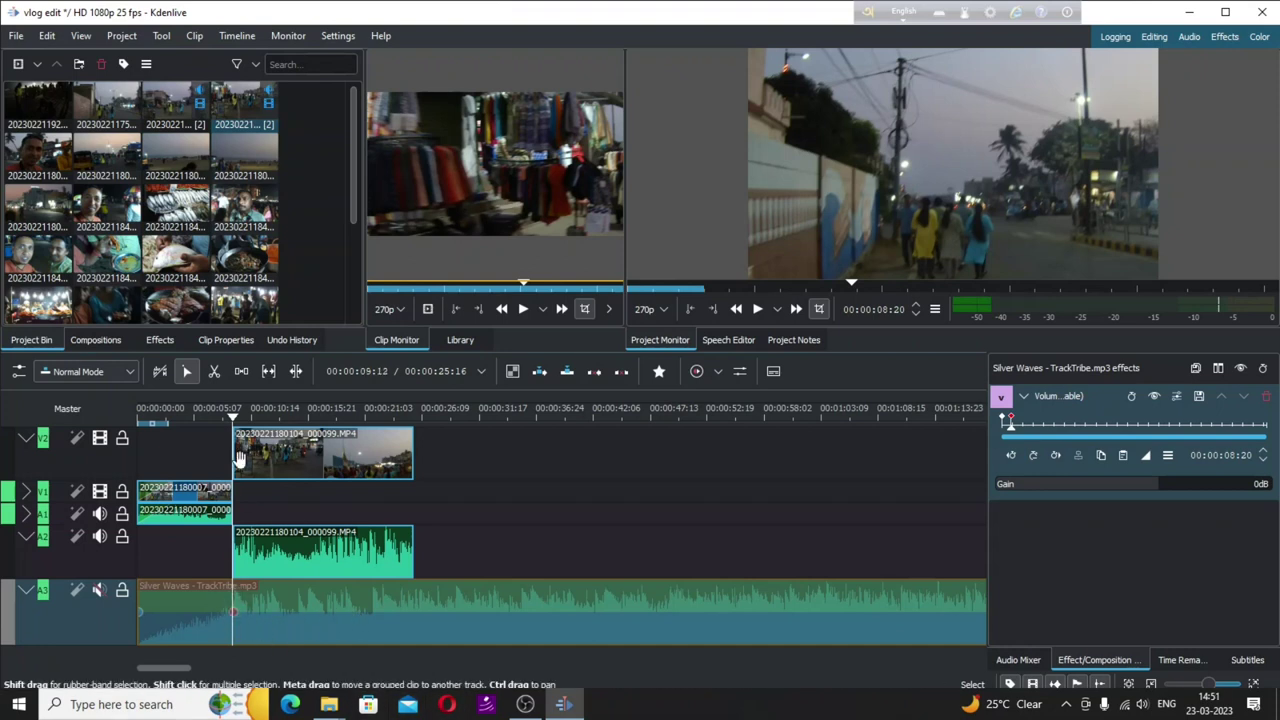
{"action": "left_click_drag", "start_coordinate": [216, 422], "coordinate": [222, 426]}
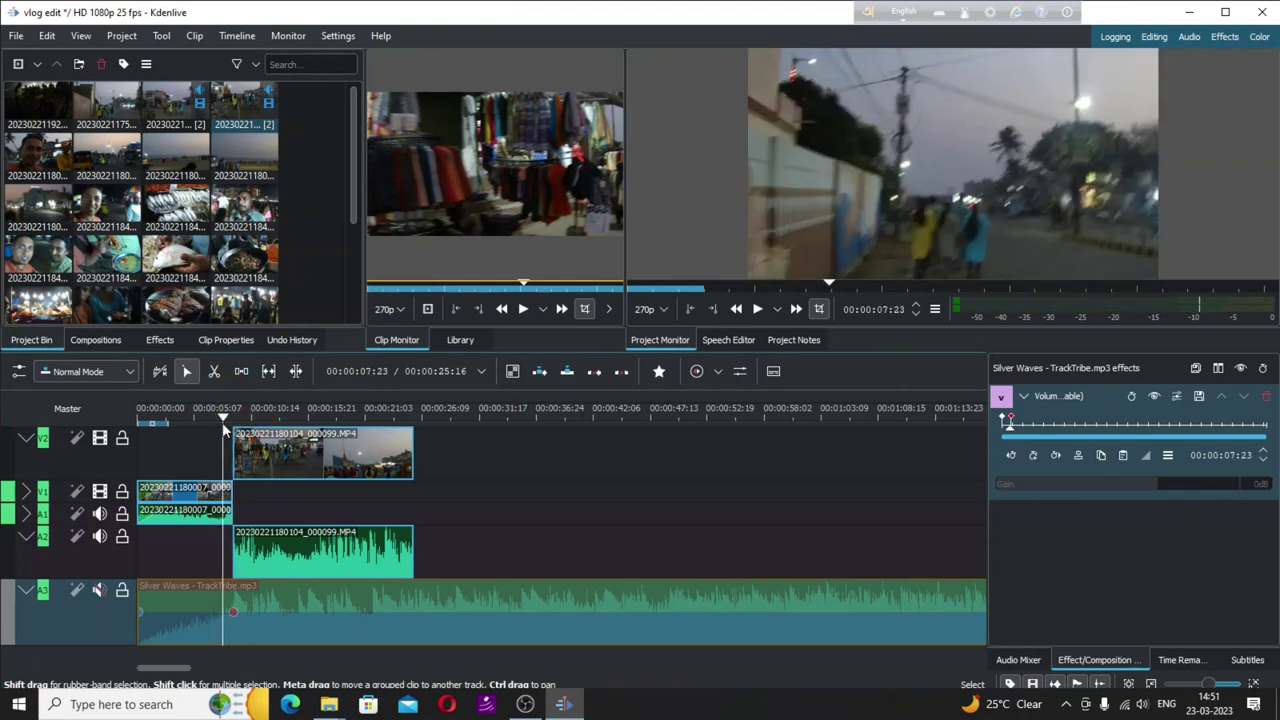
{"action": "left_click", "coordinate": [233, 615]}
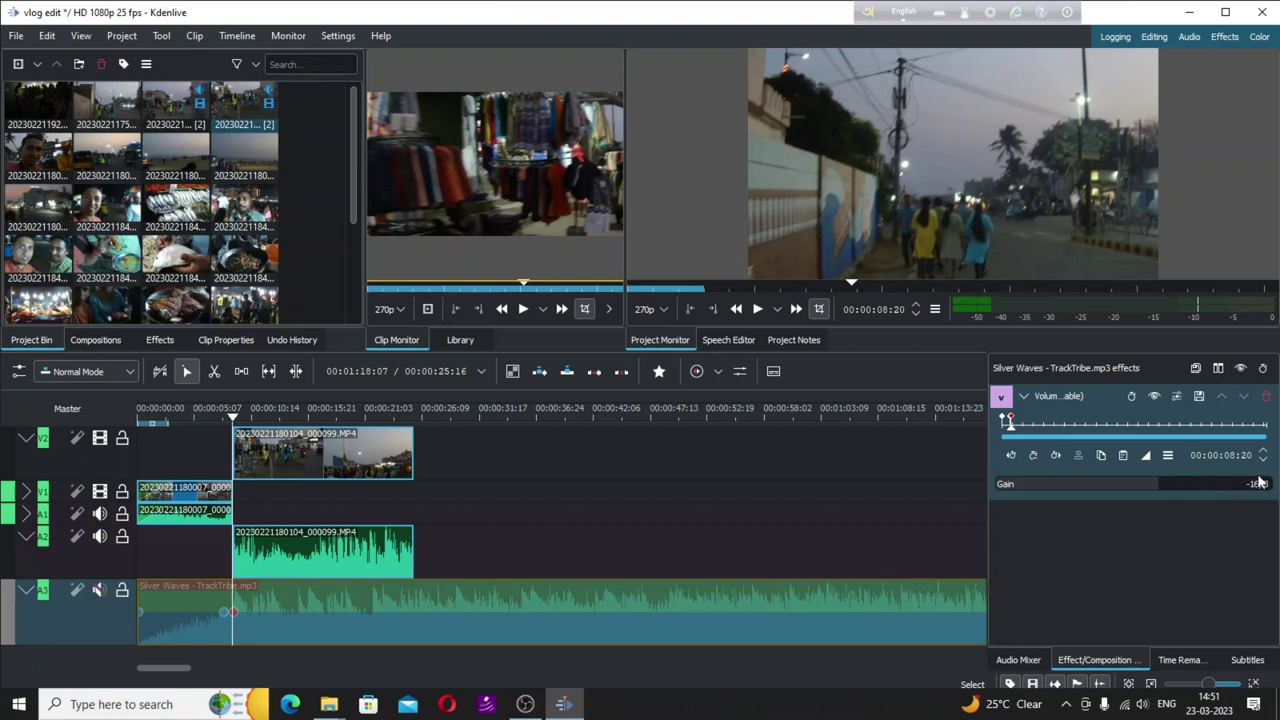
{"action": "scroll", "coordinate": [1258, 482], "scroll_direction": "down", "scroll_amount": 2}
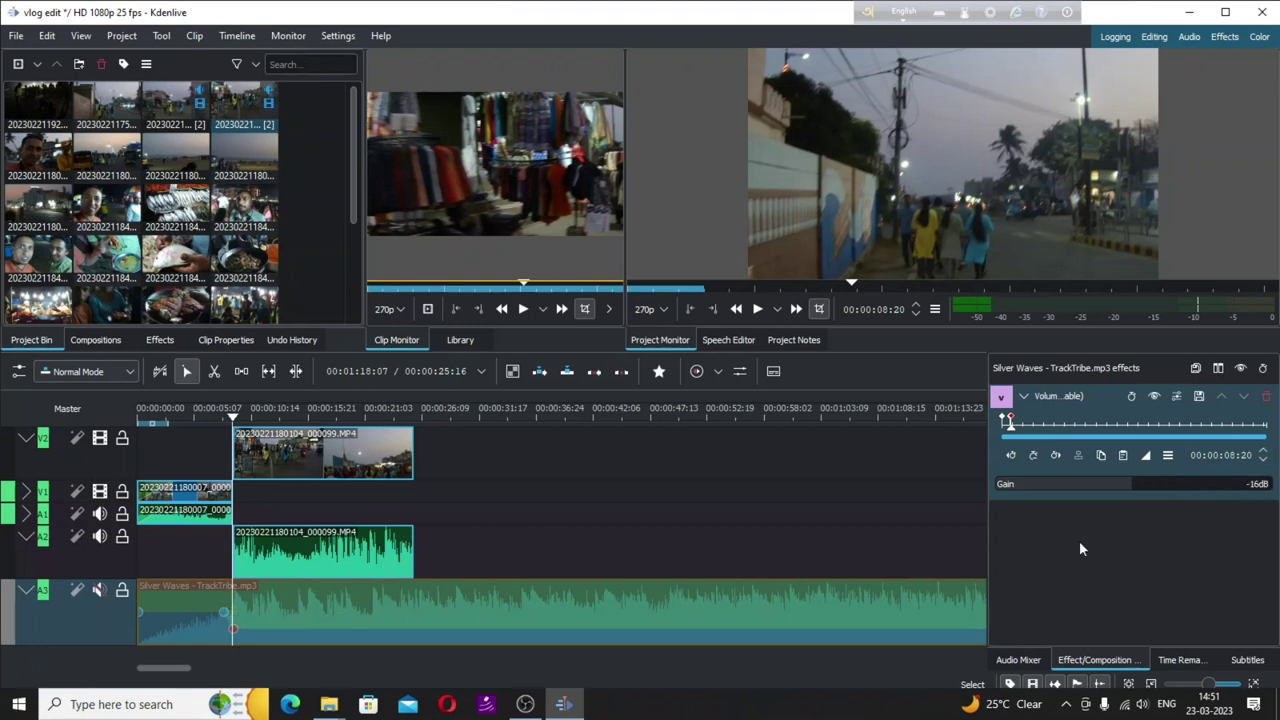
Play on from the lowered volume keyframe and add another music volume keyframe at 00:00:11:02.
{"action": "key", "text": "space"}
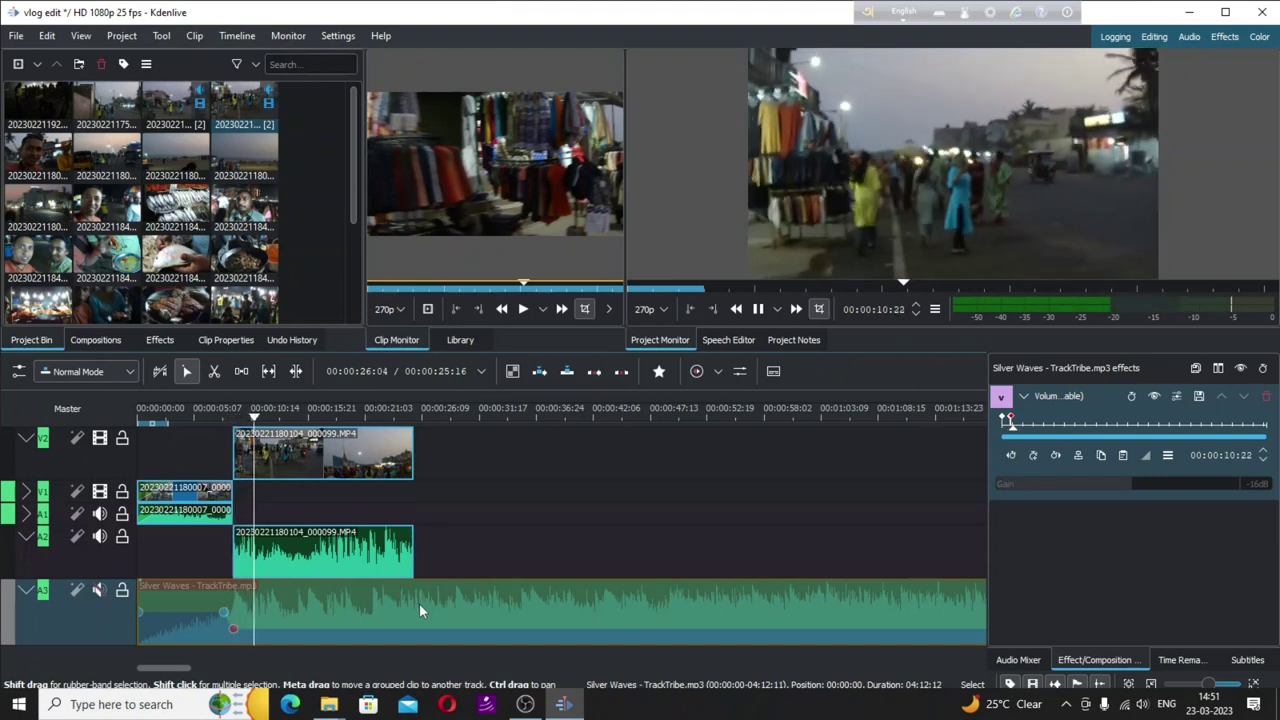
{"action": "key", "text": "space"}
{"action": "key", "text": "ctrl+k"}
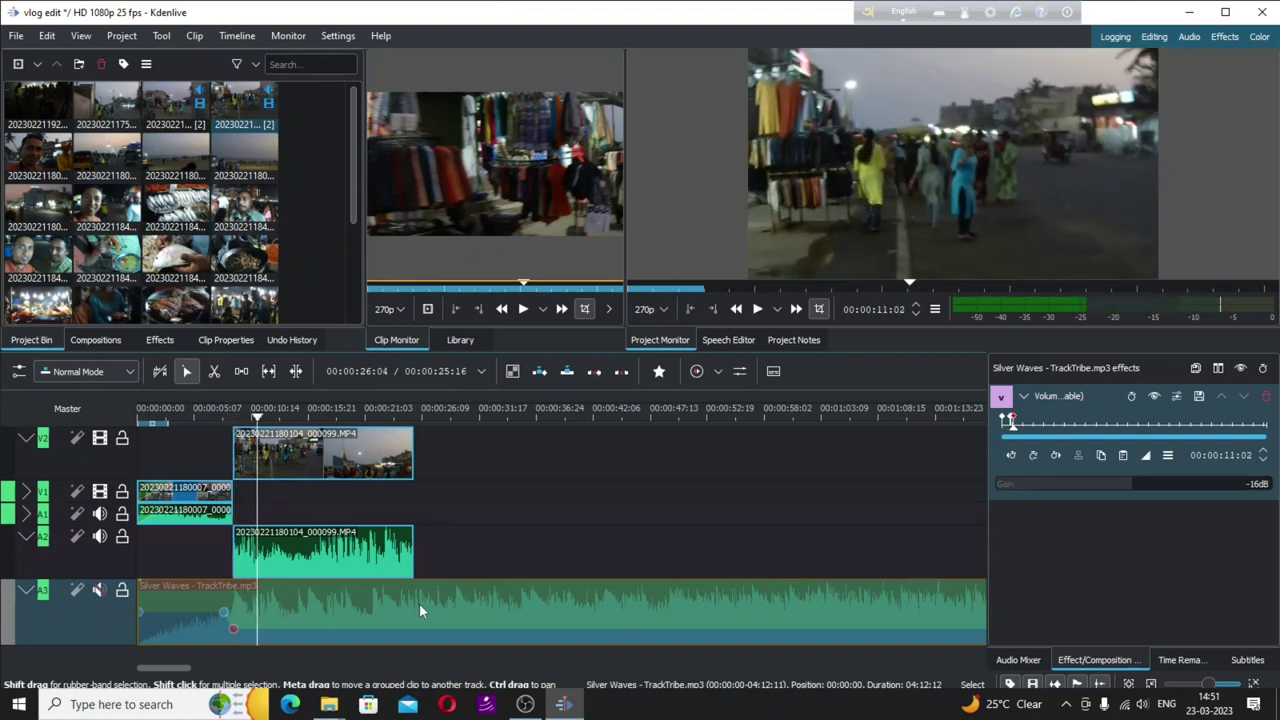
Add a music volume keyframe at 00:00:11:21 and set its gain to 0 dB.
{"action": "key", "text": "Right"}
{"action": "key", "text": "Right"}
{"action": "key", "text": "Right"}
{"action": "key", "text": "Right"}
{"action": "key", "text": "Right"}
{"action": "key", "text": "Right"}
{"action": "key", "text": "Right"}
{"action": "key", "text": "Right"}
{"action": "key", "text": "Right"}
{"action": "key", "text": "Right"}
{"action": "key", "text": "Right"}
{"action": "key", "text": "Right"}
{"action": "key", "text": "Right"}
{"action": "key", "text": "Right"}
{"action": "key", "text": "Right"}
{"action": "key", "text": "Right"}
{"action": "key", "text": "Right"}
{"action": "key", "text": "Right"}
{"action": "key", "text": "Right"}
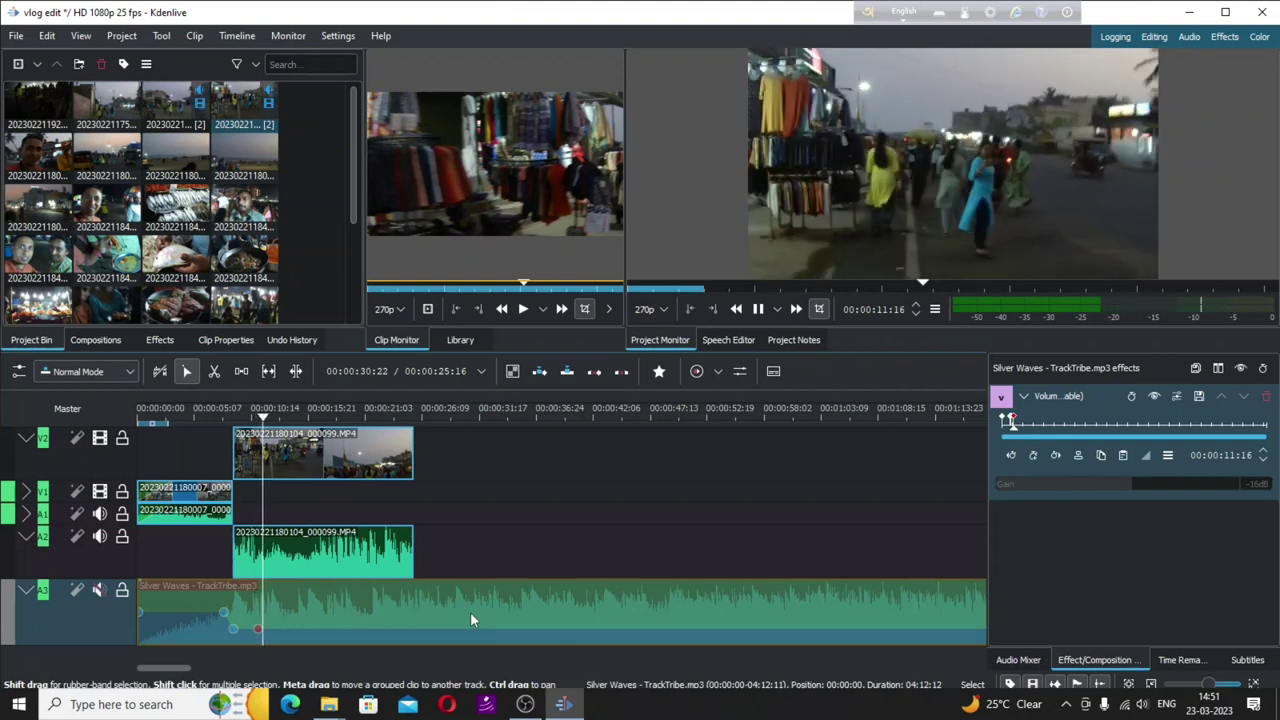
{"action": "key", "text": "ctrl+k"}
{"action": "left_click", "coordinate": [1245, 483]}
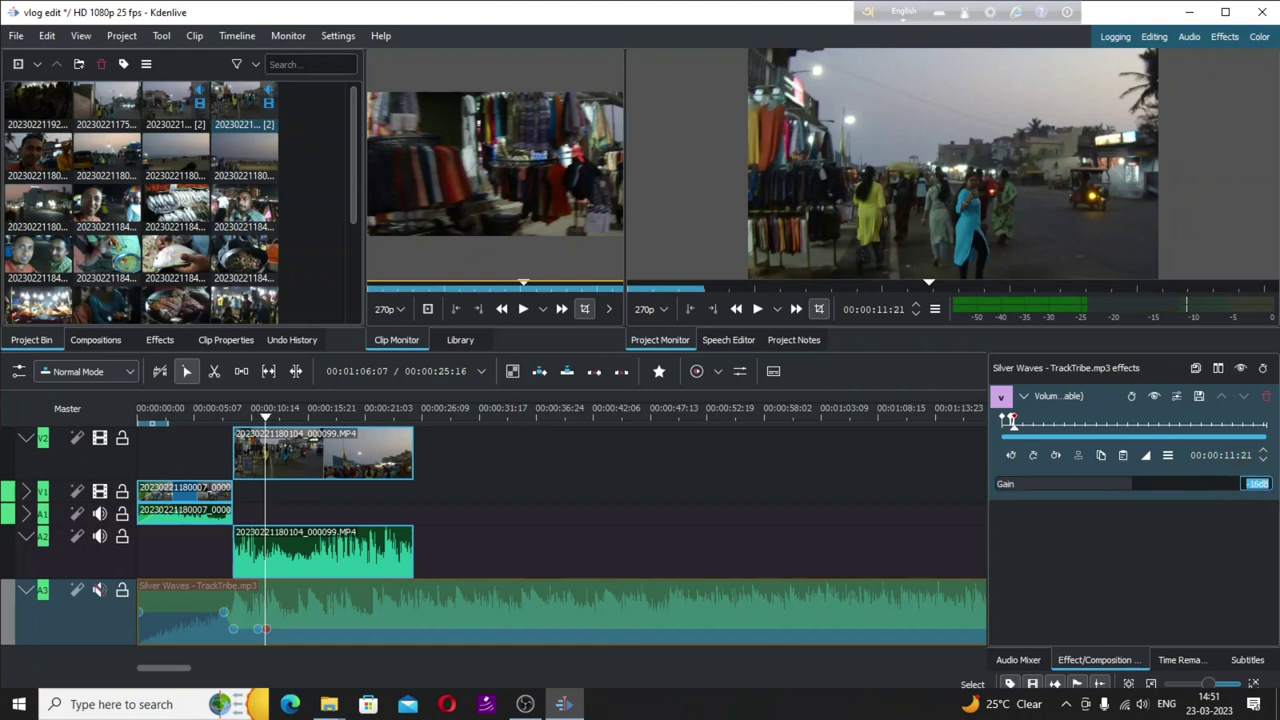
{"action": "key", "text": "Return"}
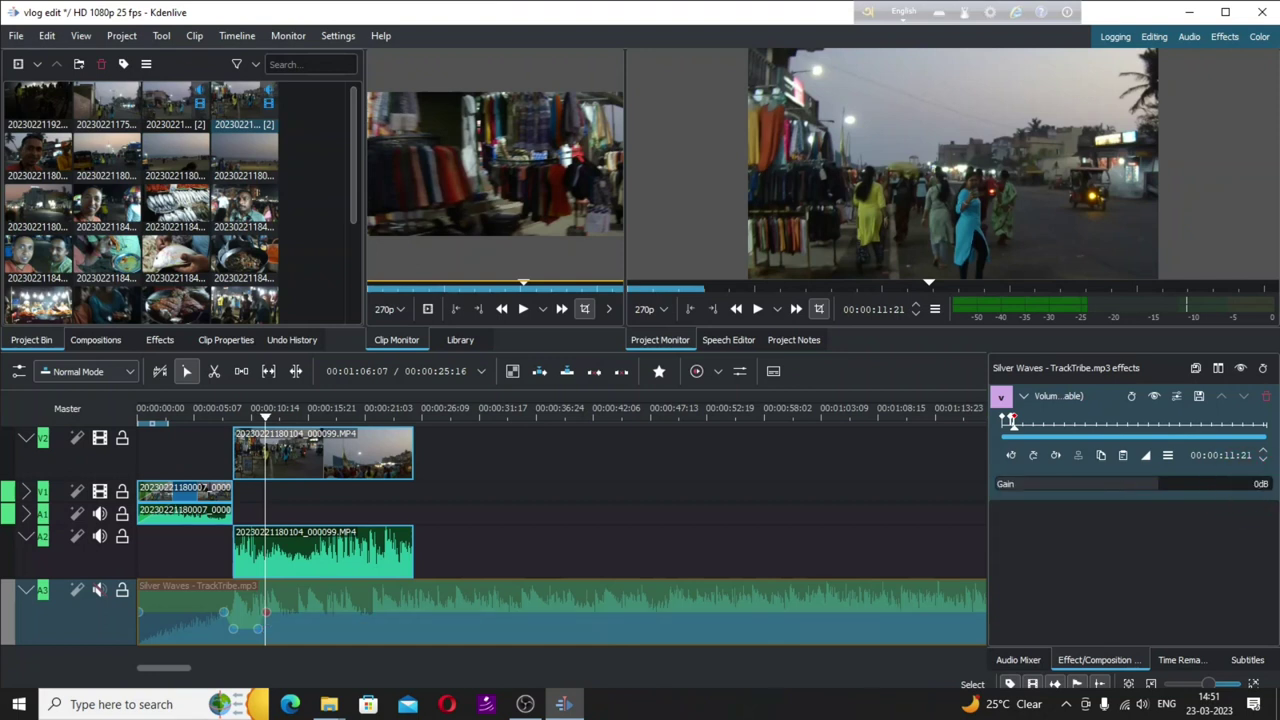
Play on through the clip, add music volume keyframes at 00:00:16:20 and 00:00:17:14, and set the second one's gain to -16 dB.
{"action": "key", "text": "space"}
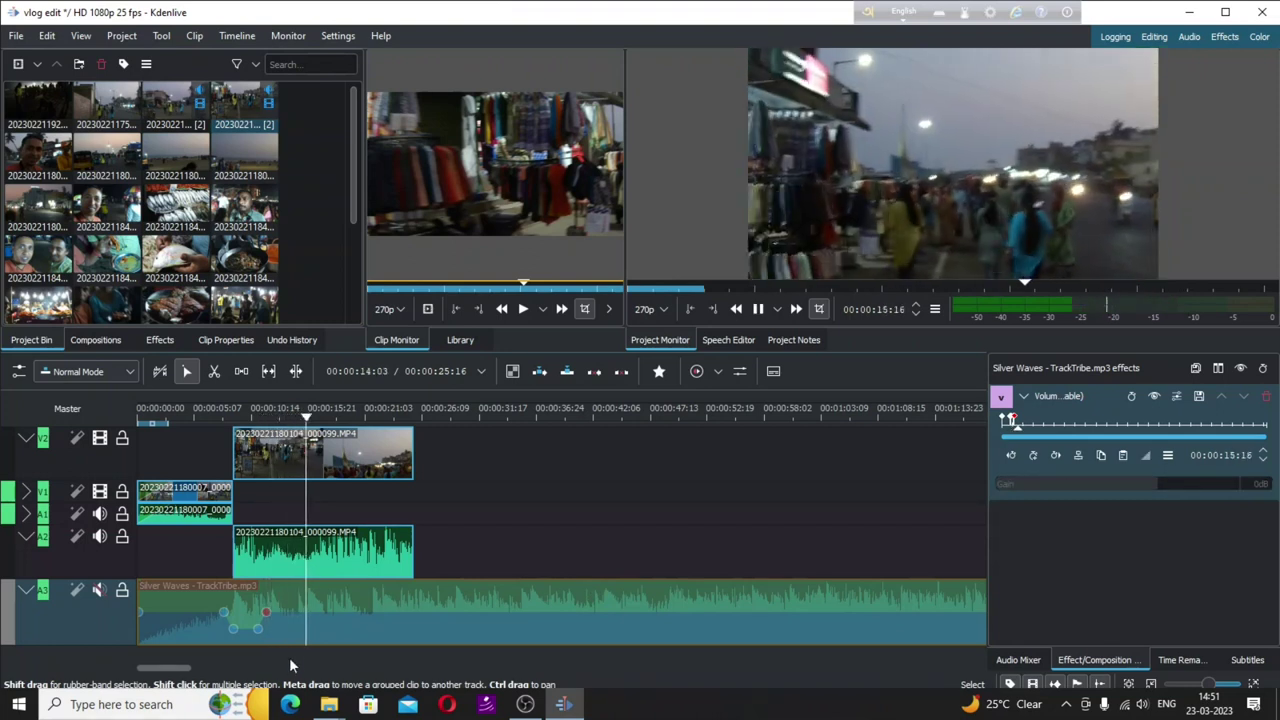
{"action": "key", "text": "space"}
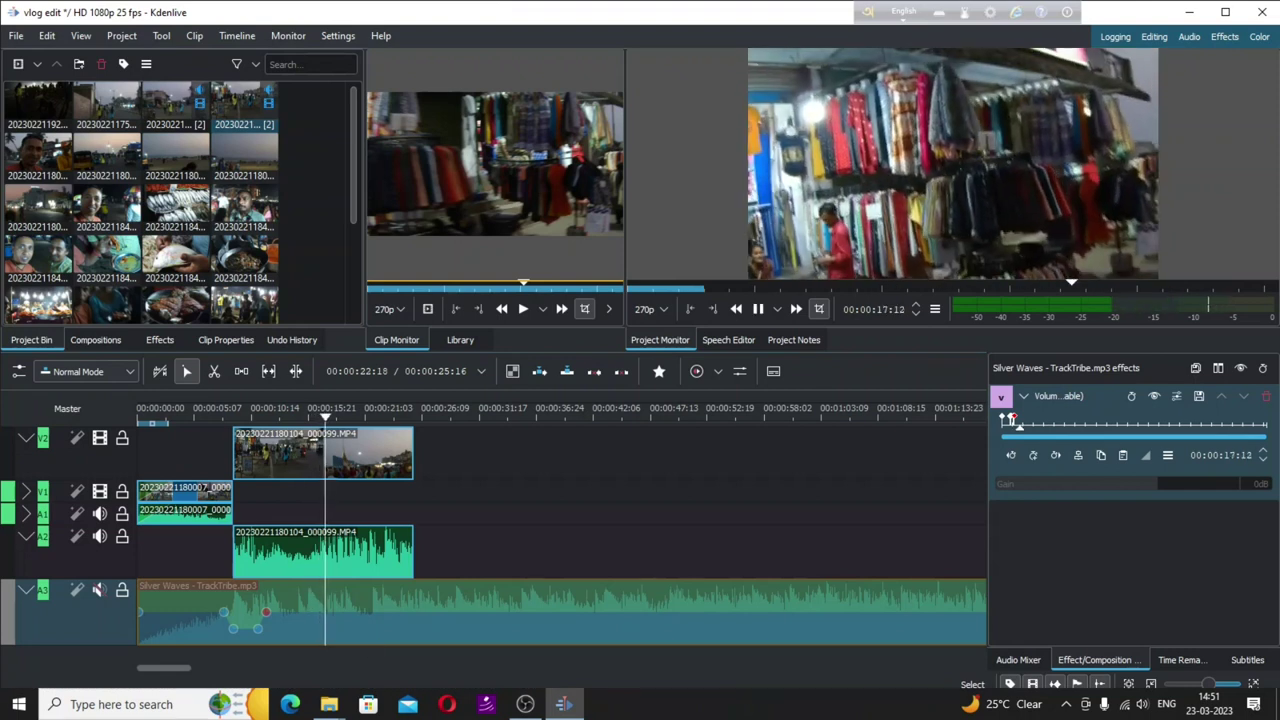
{"action": "key", "text": "space"}
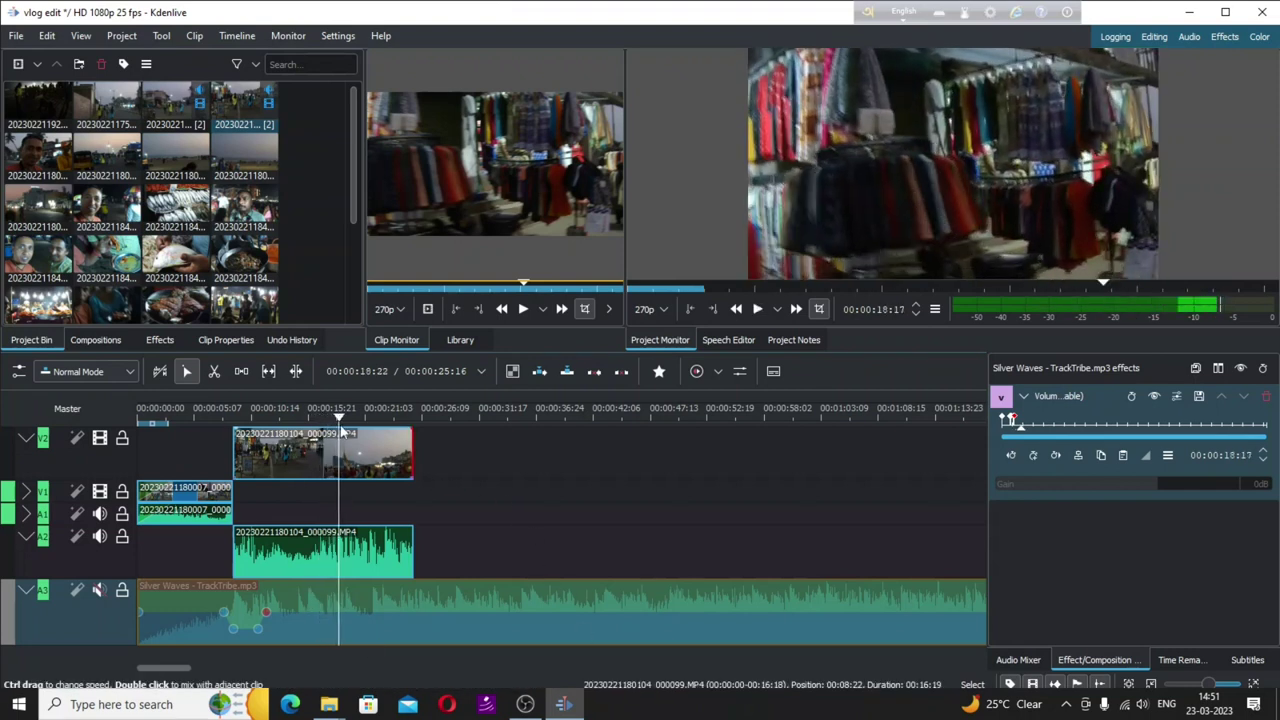
{"action": "left_click_drag", "start_coordinate": [340, 420], "coordinate": [320, 425]}
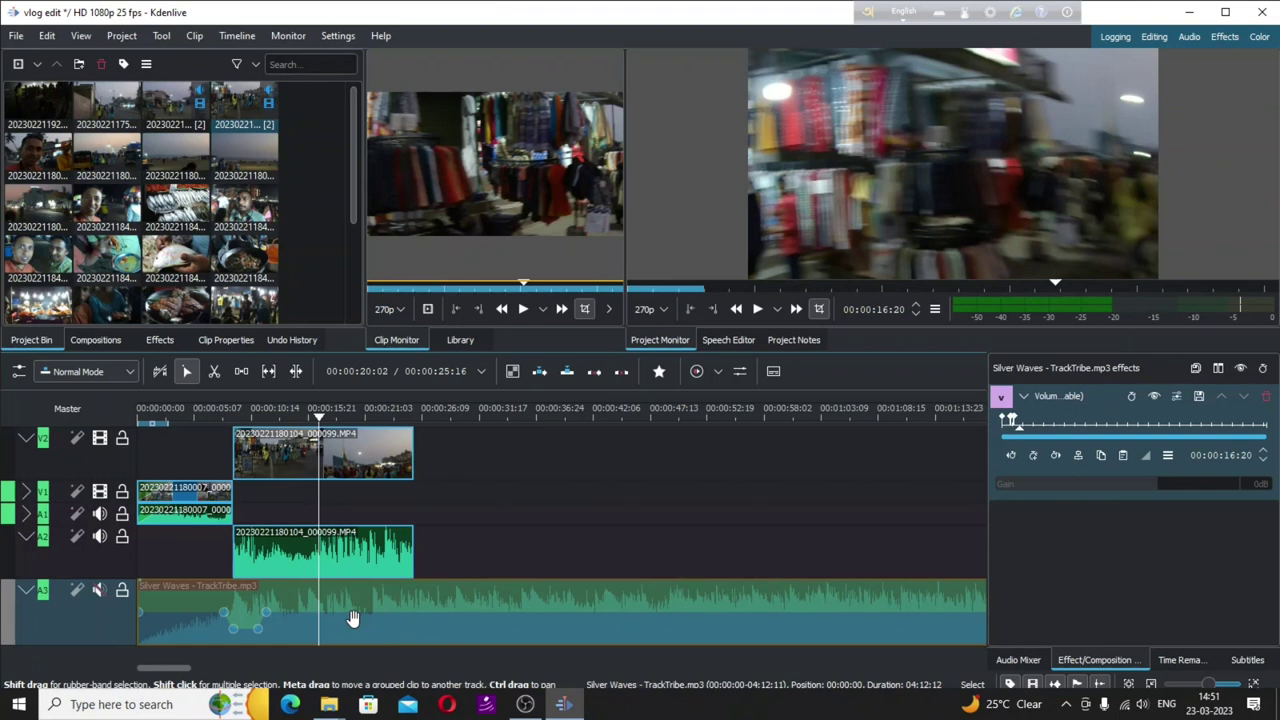
{"action": "key", "text": "space"}
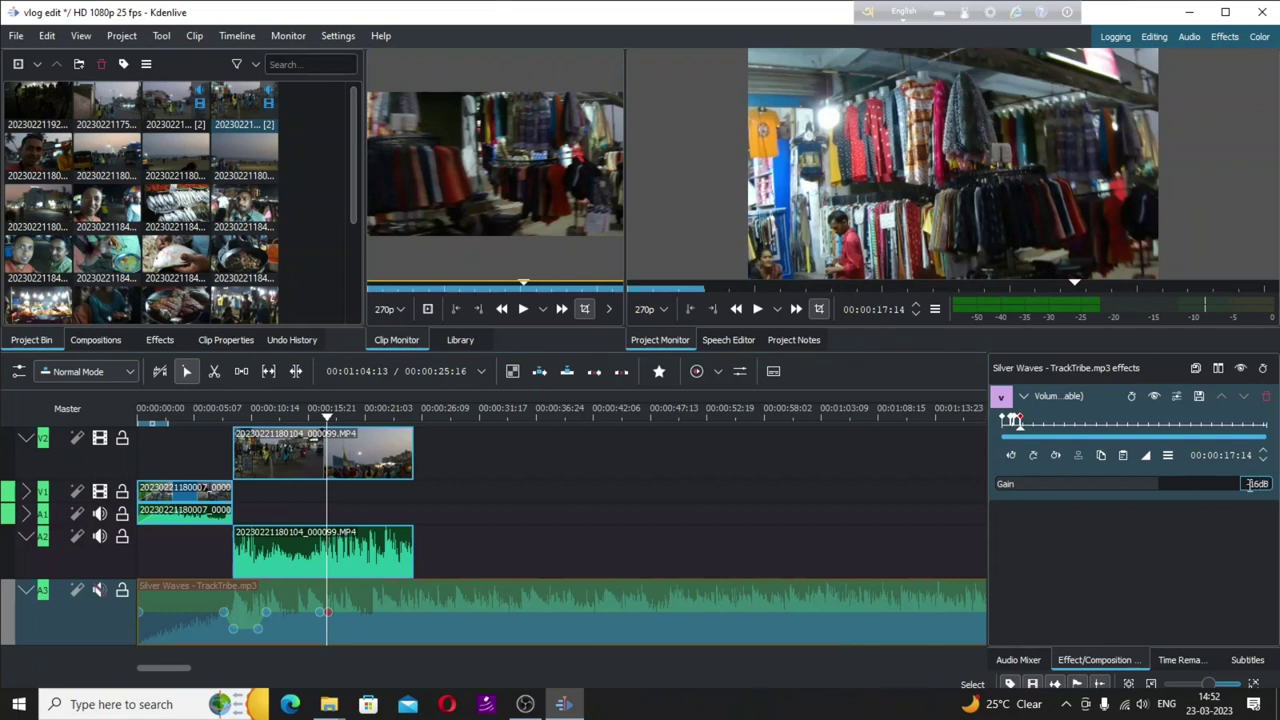
{"action": "scroll", "coordinate": [1252, 484], "scroll_direction": "down", "scroll_amount": 3}
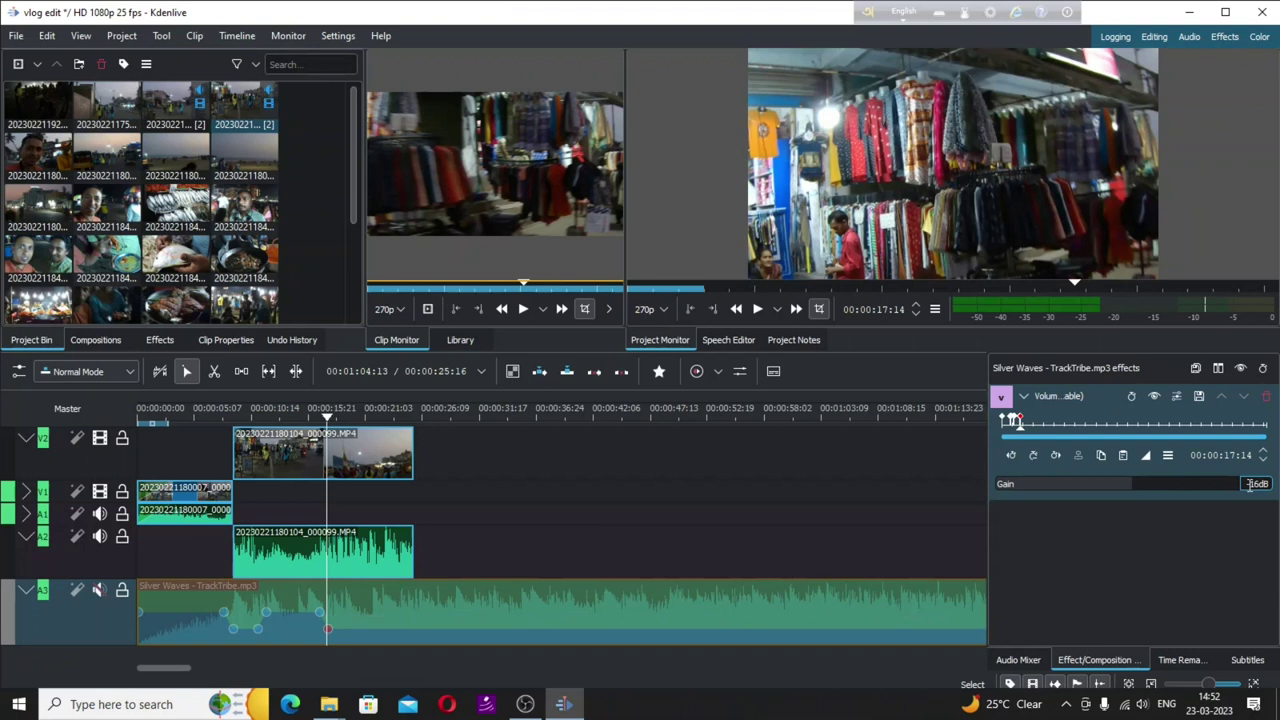
Play on through the clip, add music volume keyframes at 00:00:23:23 and 00:00:24:11, and set the second one's gain to 0 dB.
{"action": "key", "text": "space"}
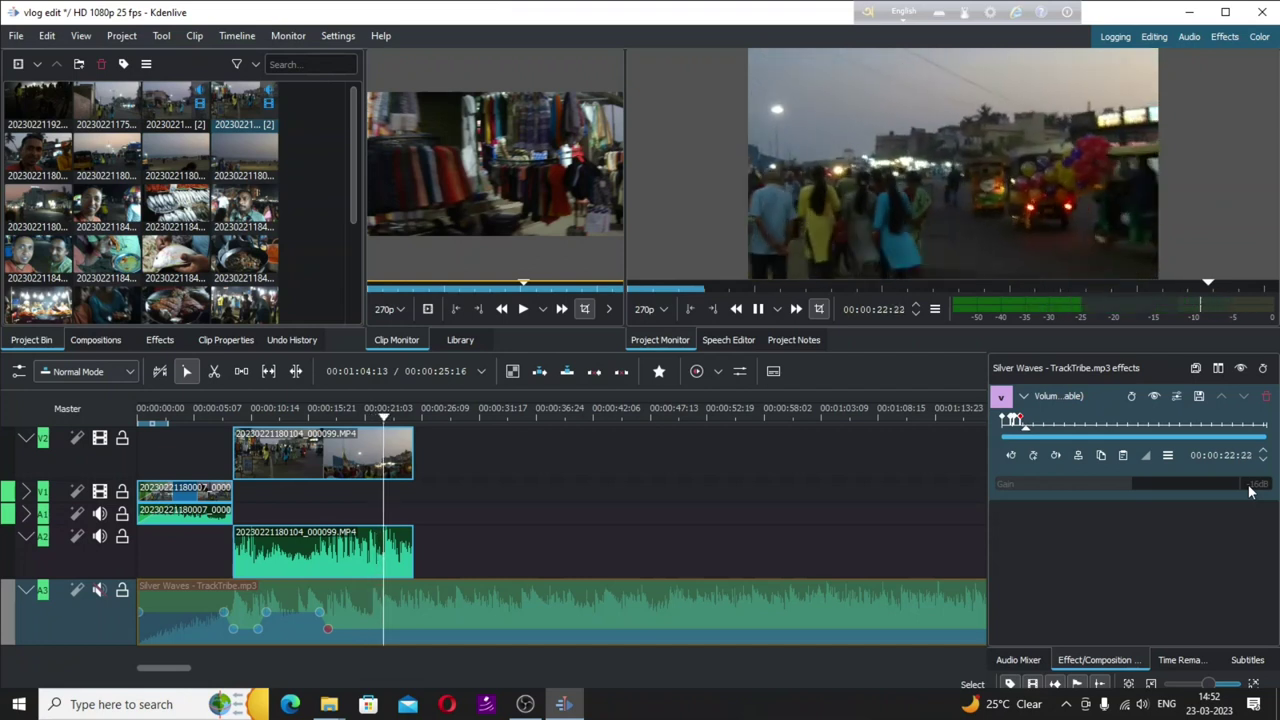
{"action": "key", "text": "space"}
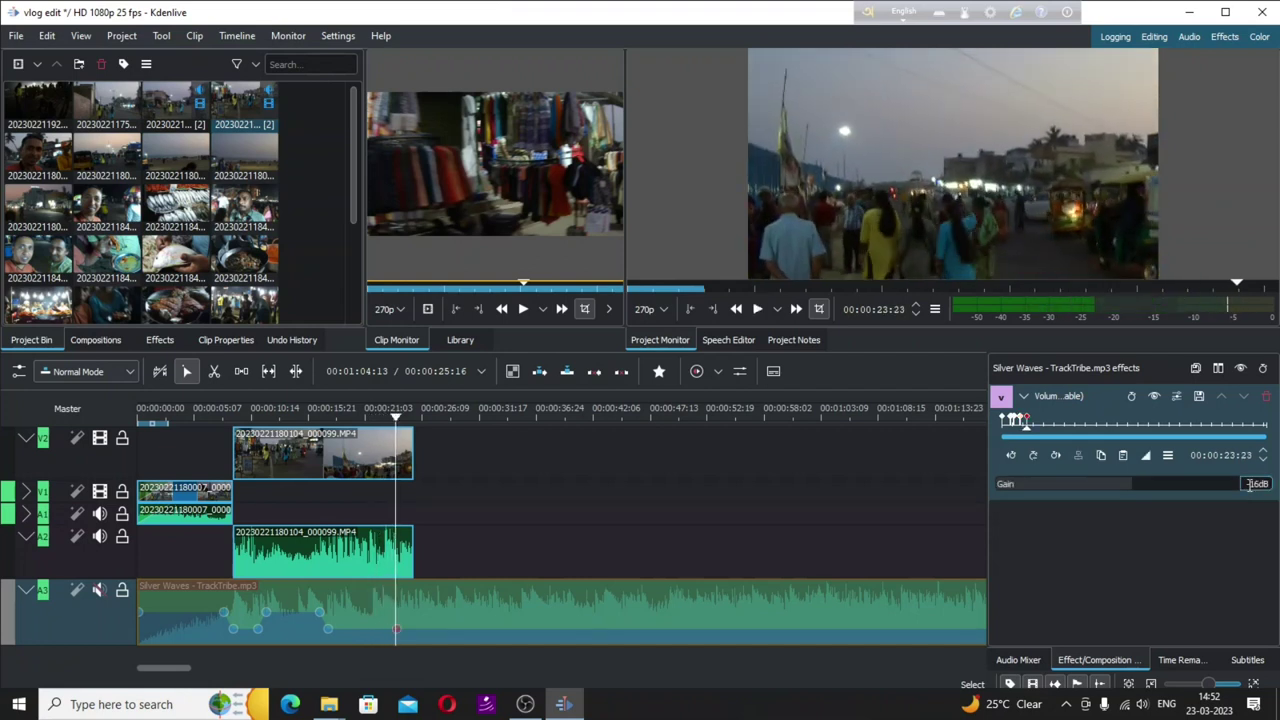
{"action": "key", "text": "space"}
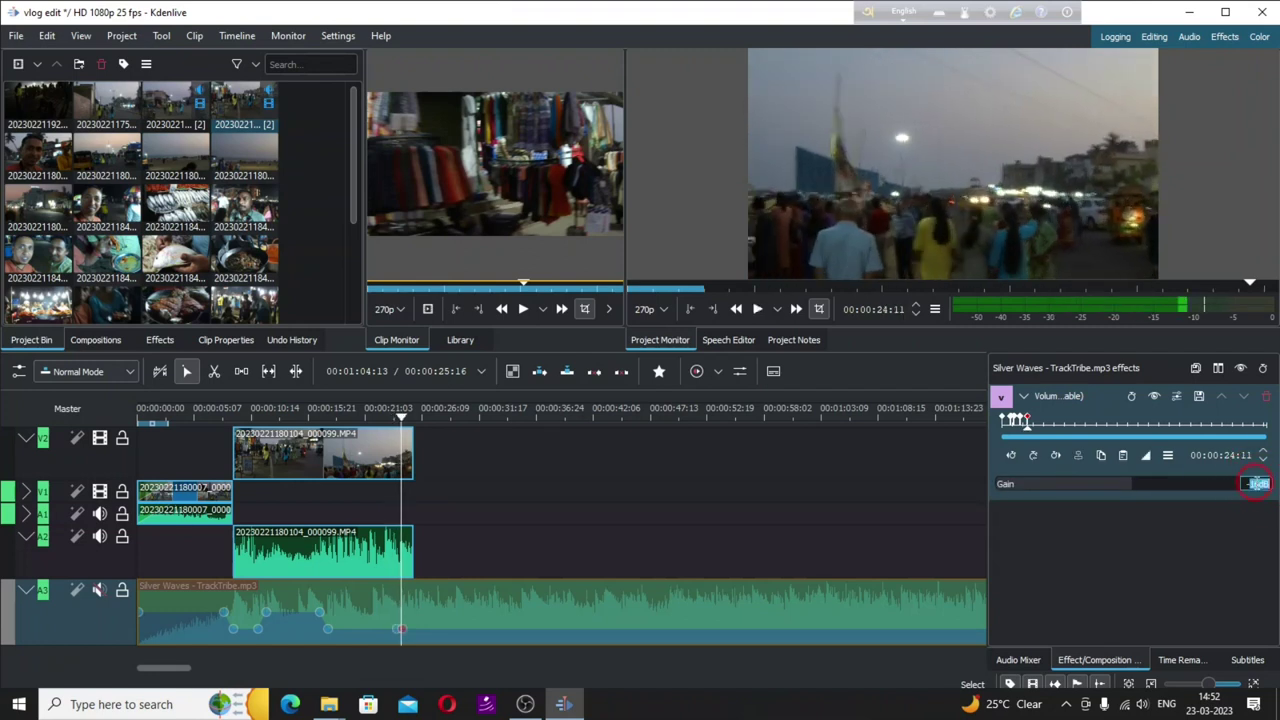
{"action": "scroll", "coordinate": [1258, 483], "scroll_direction": "up", "scroll_amount": 2}
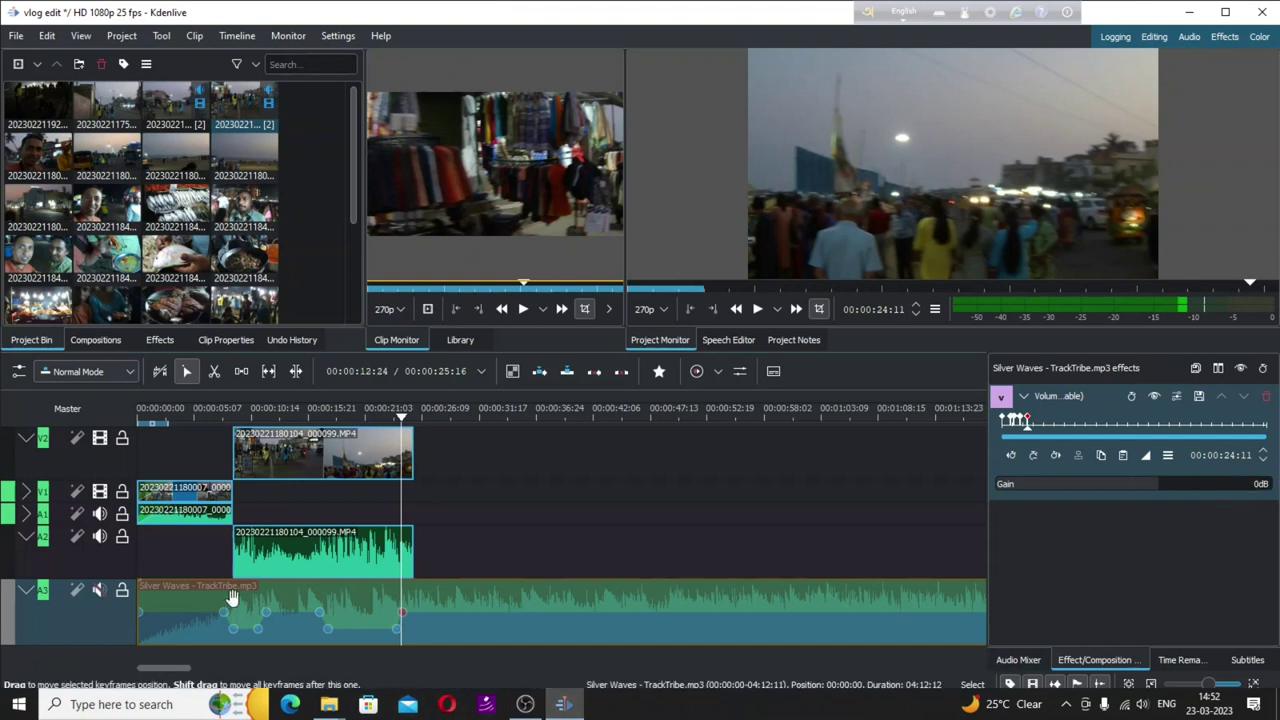
Unmute track A3 and play the timeline from the beginning to check the music's volume changes.
{"action": "left_click", "coordinate": [100, 592]}
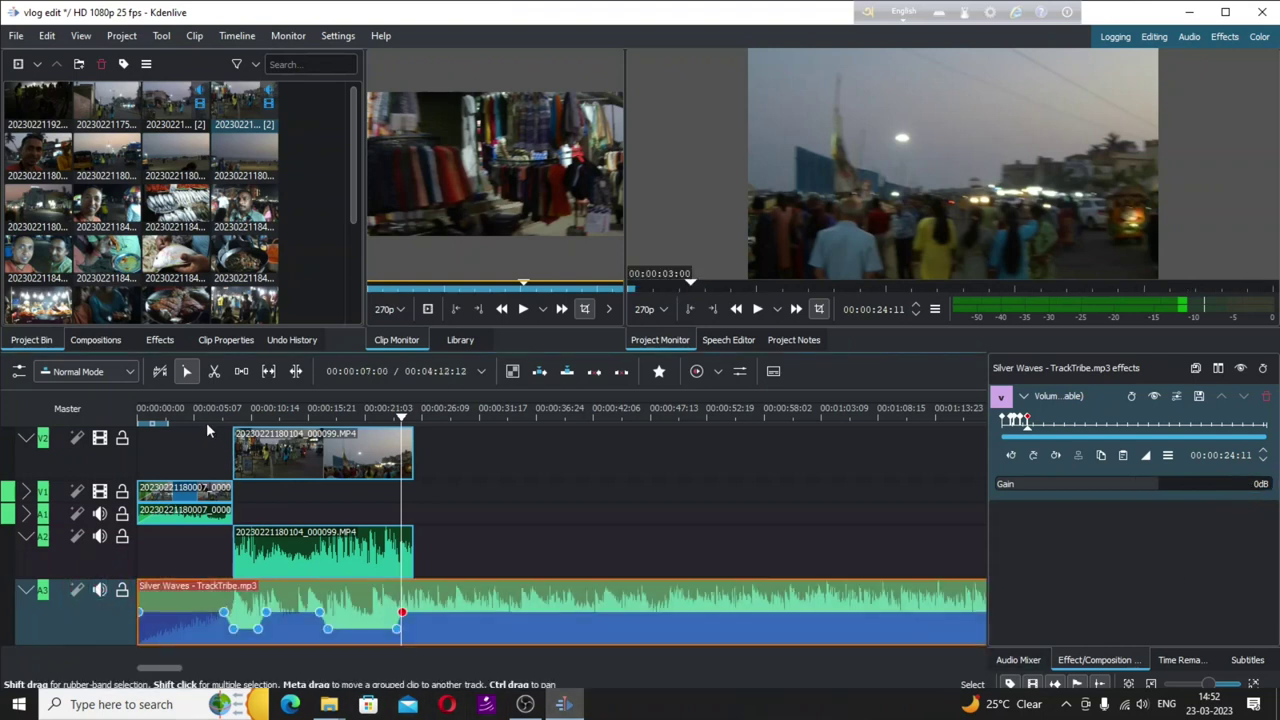
{"action": "left_click", "coordinate": [148, 416]}
{"action": "left_click_drag", "start_coordinate": [148, 420], "coordinate": [127, 425]}
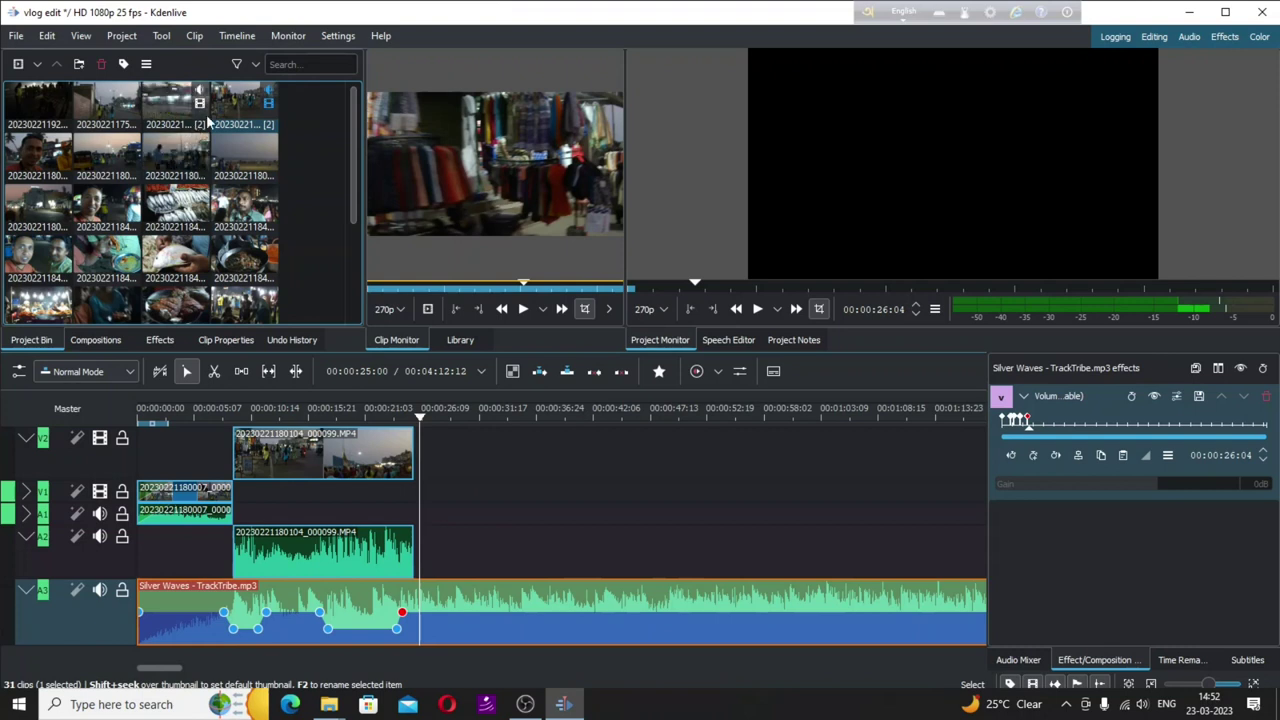
{"action": "left_click", "coordinate": [101, 166]}
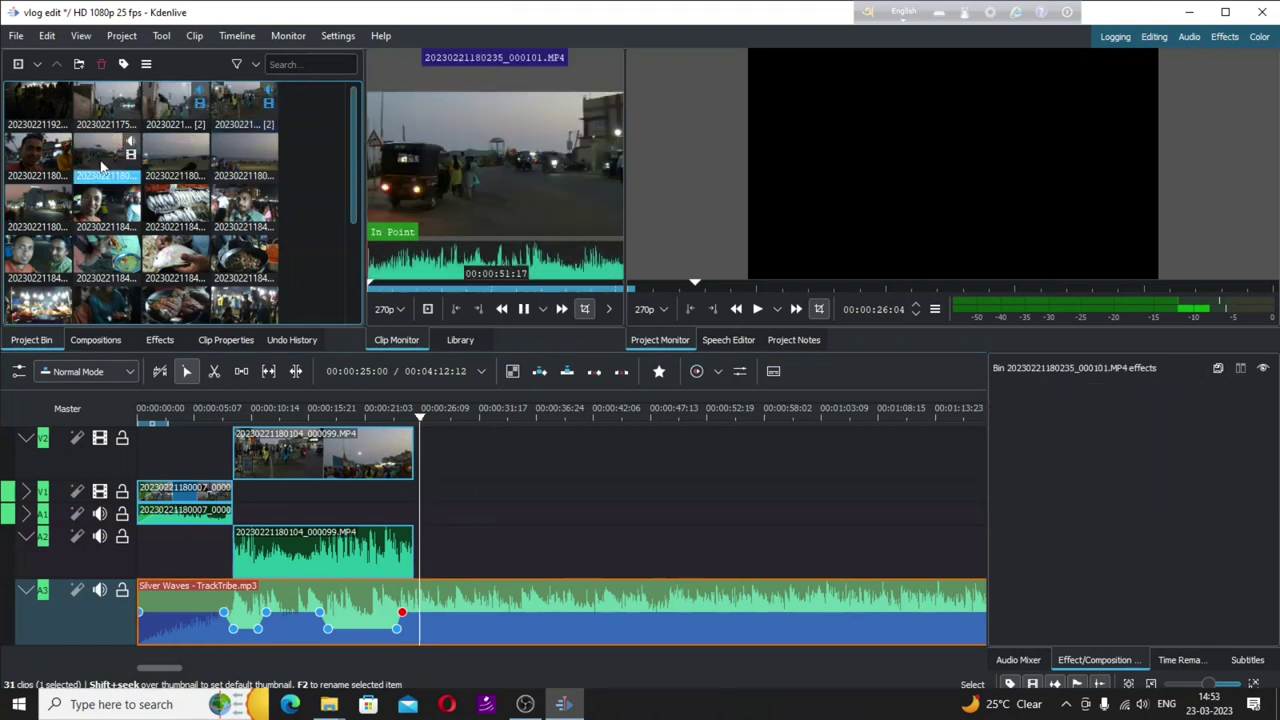
{"action": "key", "text": "space"}
{"action": "key", "text": "space"}
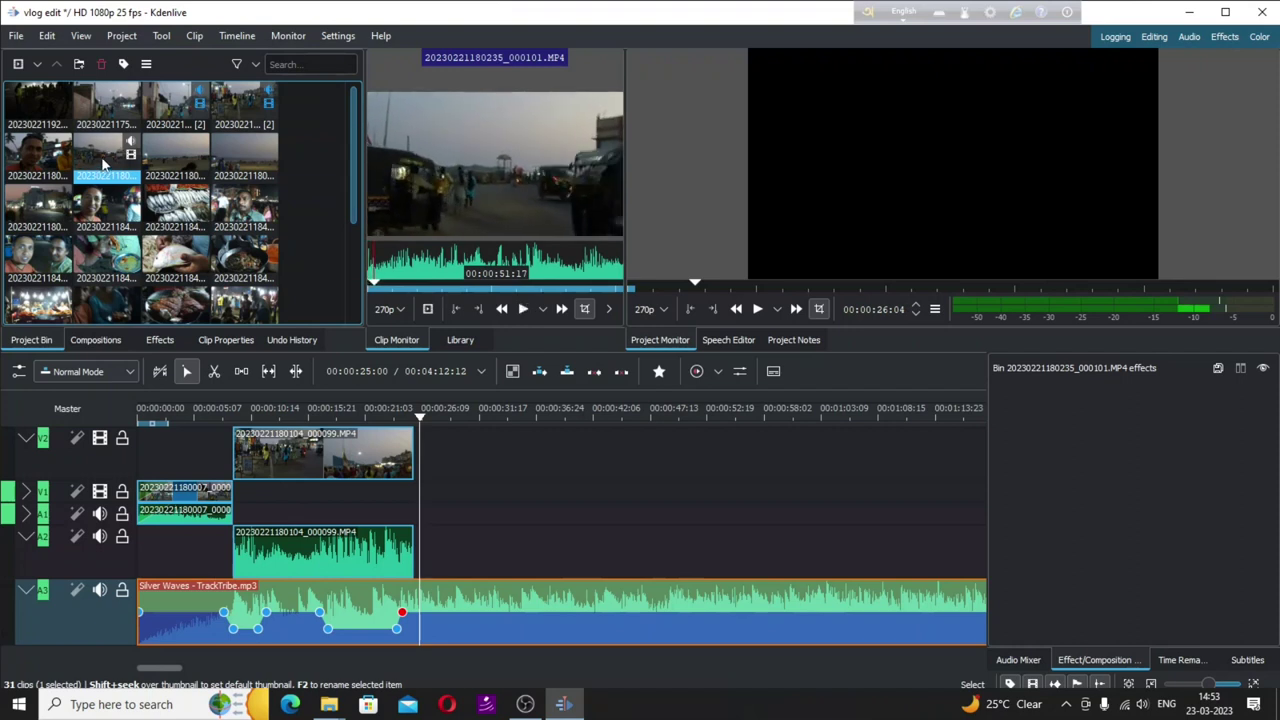
{"action": "left_click", "coordinate": [176, 162]}
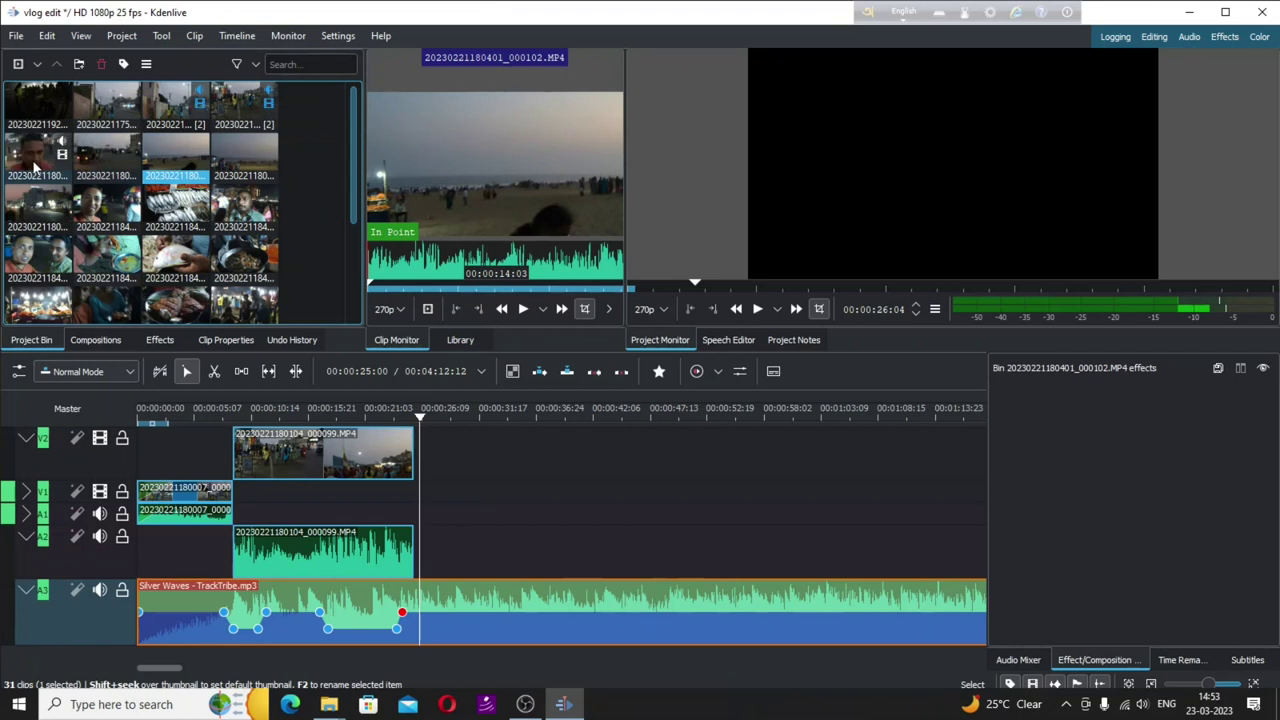
{"action": "left_click_drag", "start_coordinate": [33, 162], "coordinate": [415, 515]}
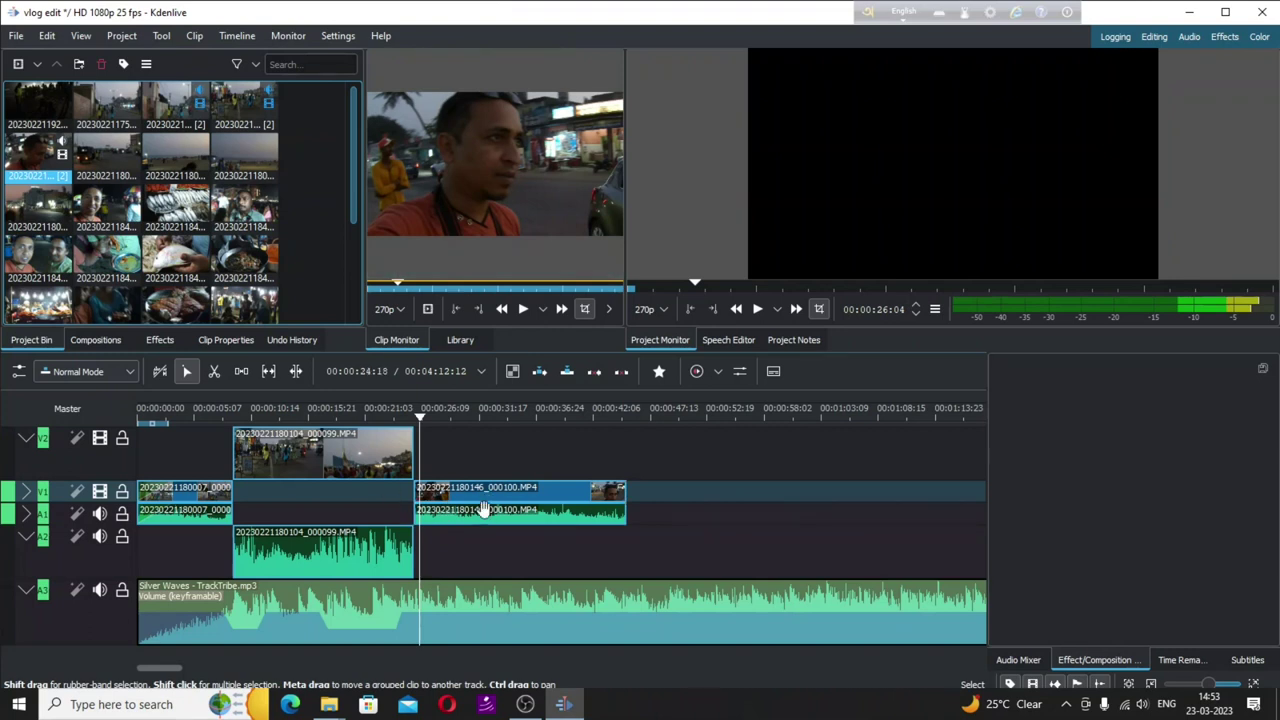
{"action": "left_click", "coordinate": [1018, 660]}
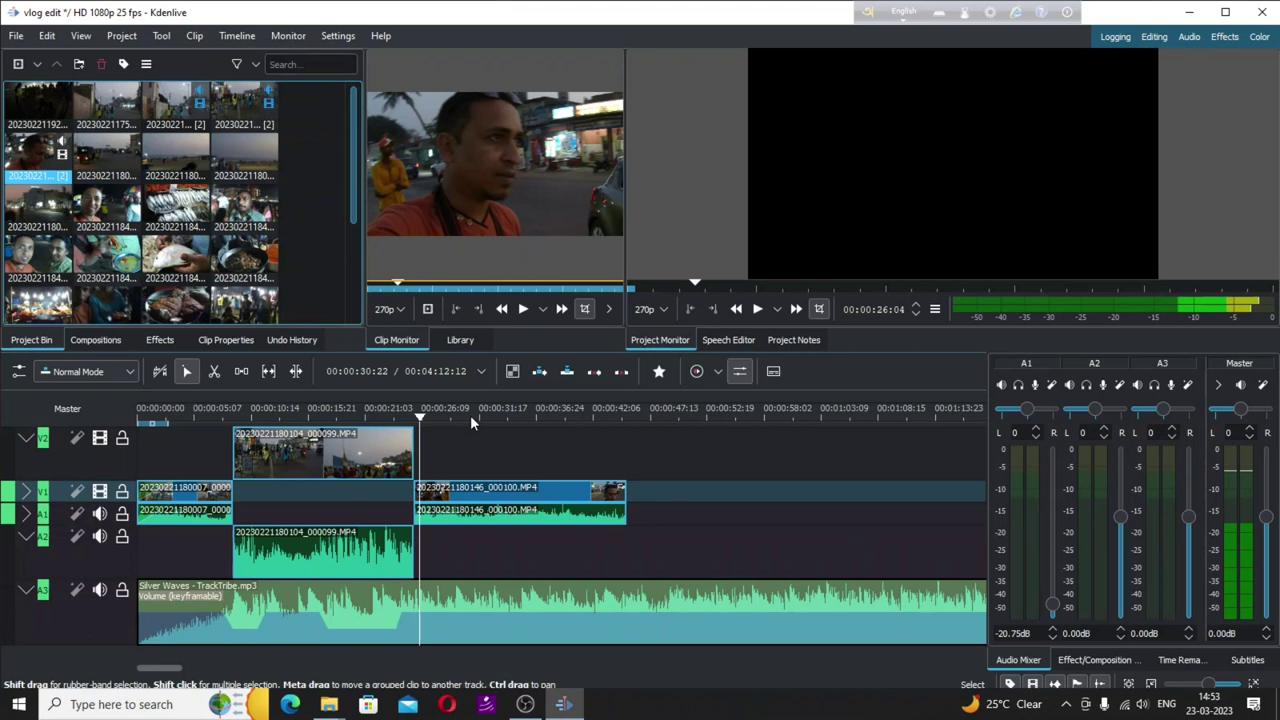
{"action": "left_click", "coordinate": [393, 418]}
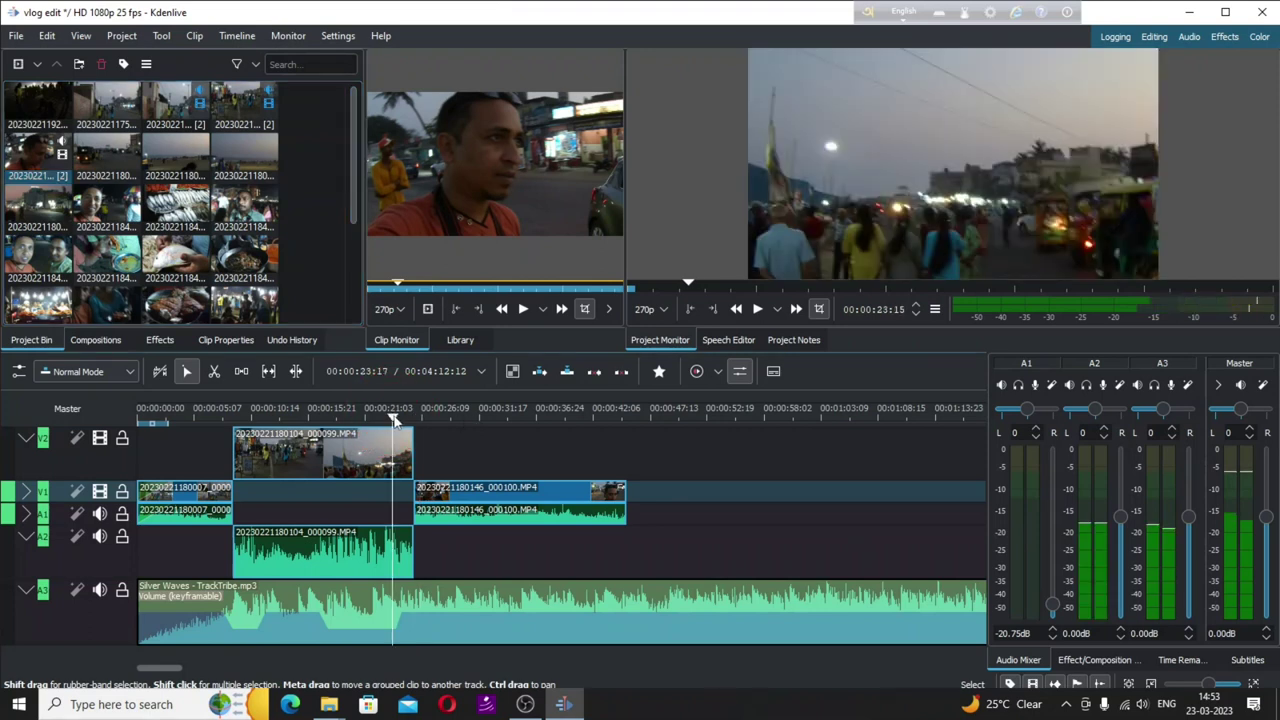
{"action": "key", "text": "space"}
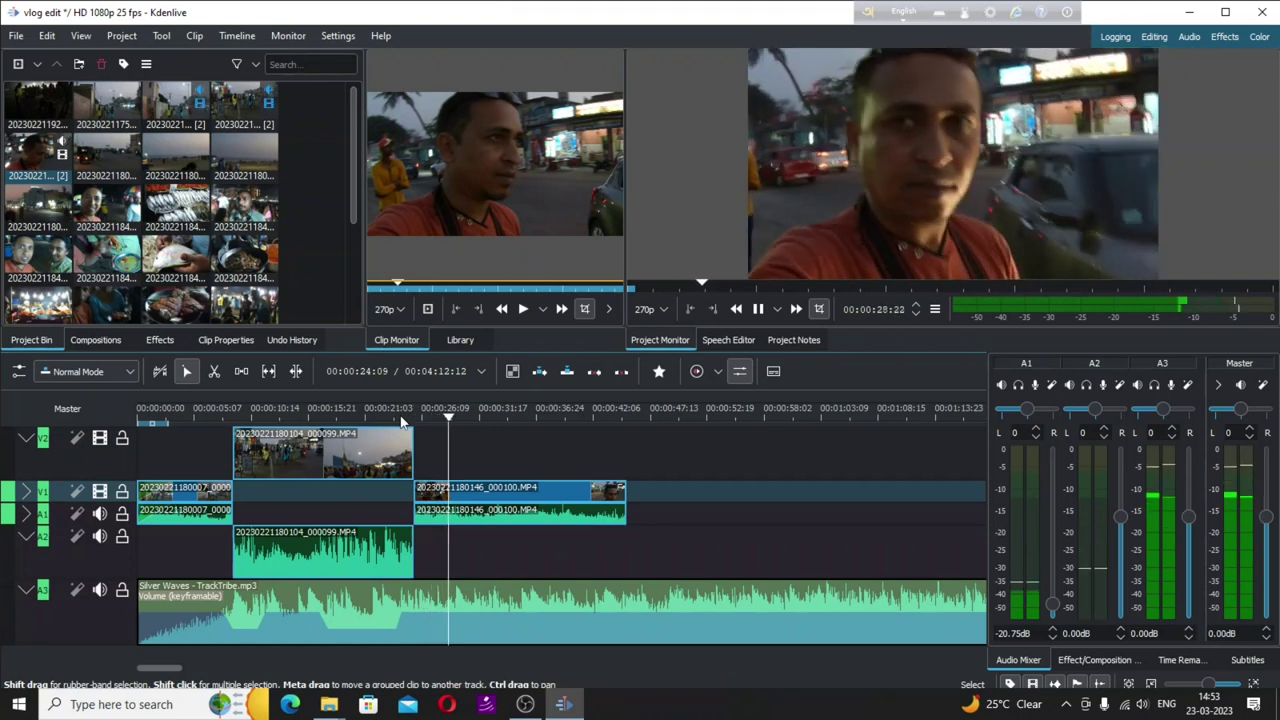
{"action": "key", "text": "space"}
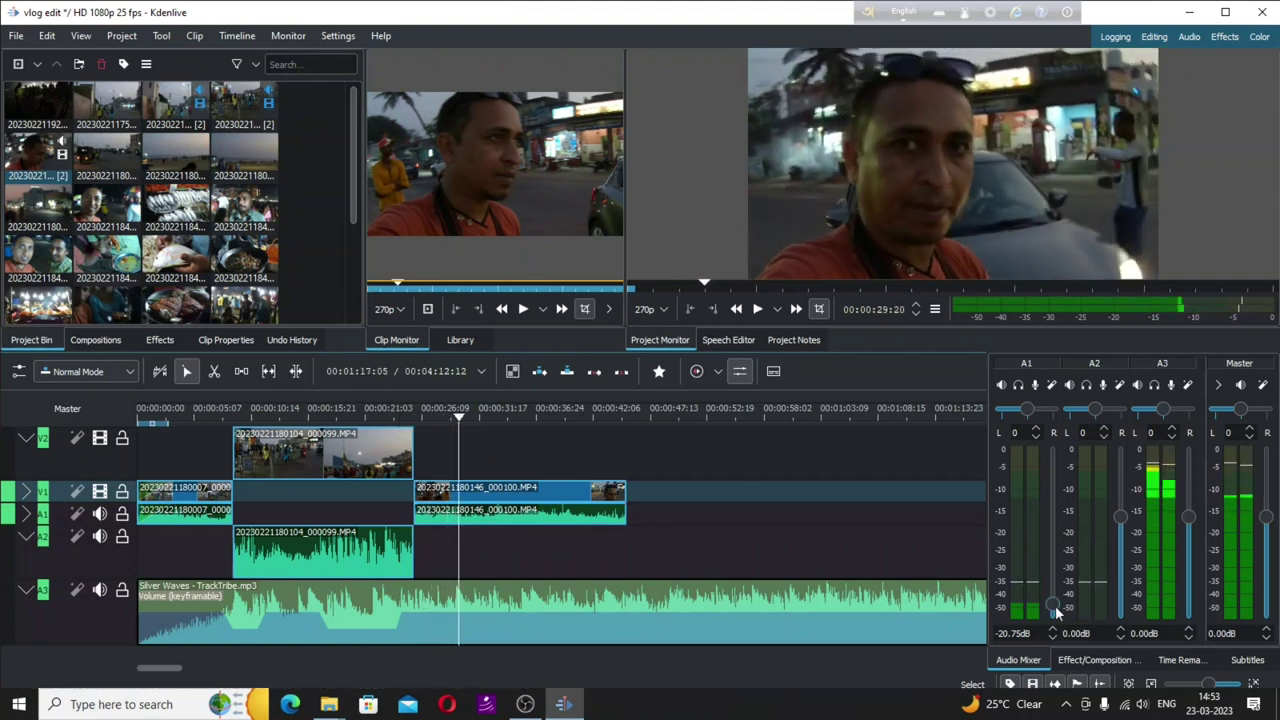
{"action": "left_click_drag", "start_coordinate": [1055, 606], "coordinate": [1056, 609]}
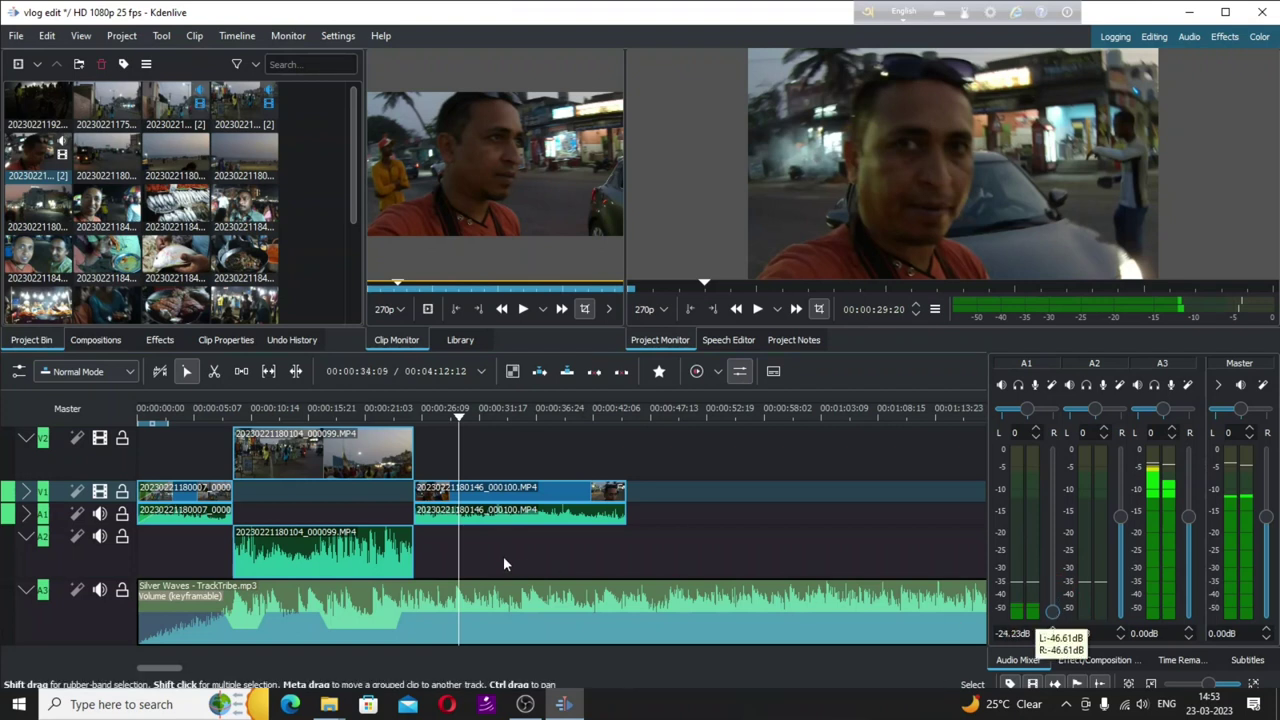
{"action": "key", "text": "space"}
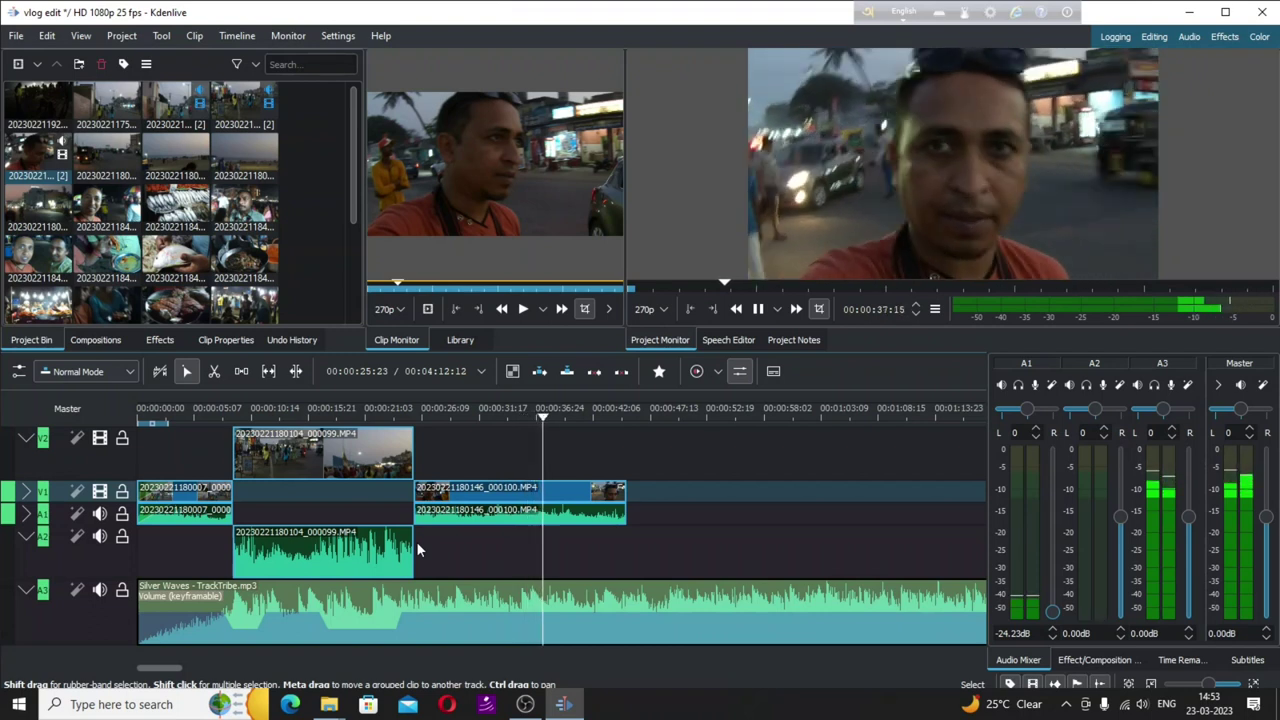
{"action": "key", "text": "space"}
{"action": "left_click", "coordinate": [546, 490]}
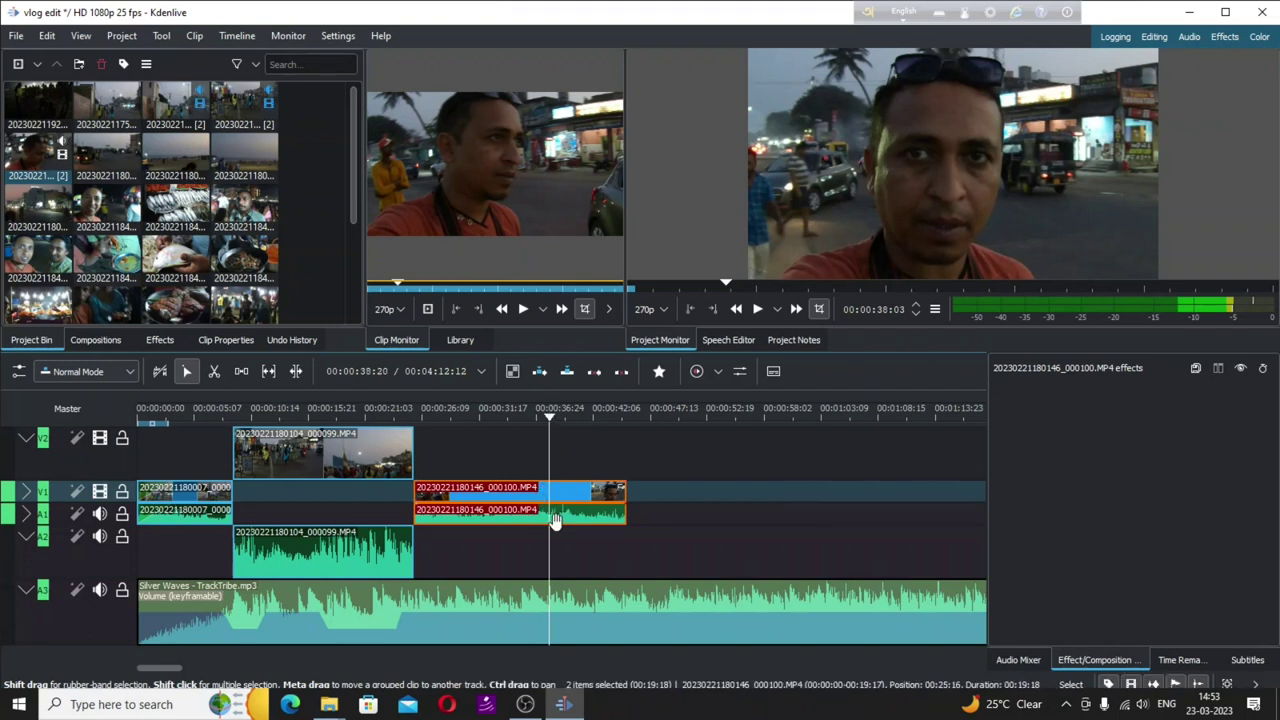
{"action": "key", "text": "parenright"}
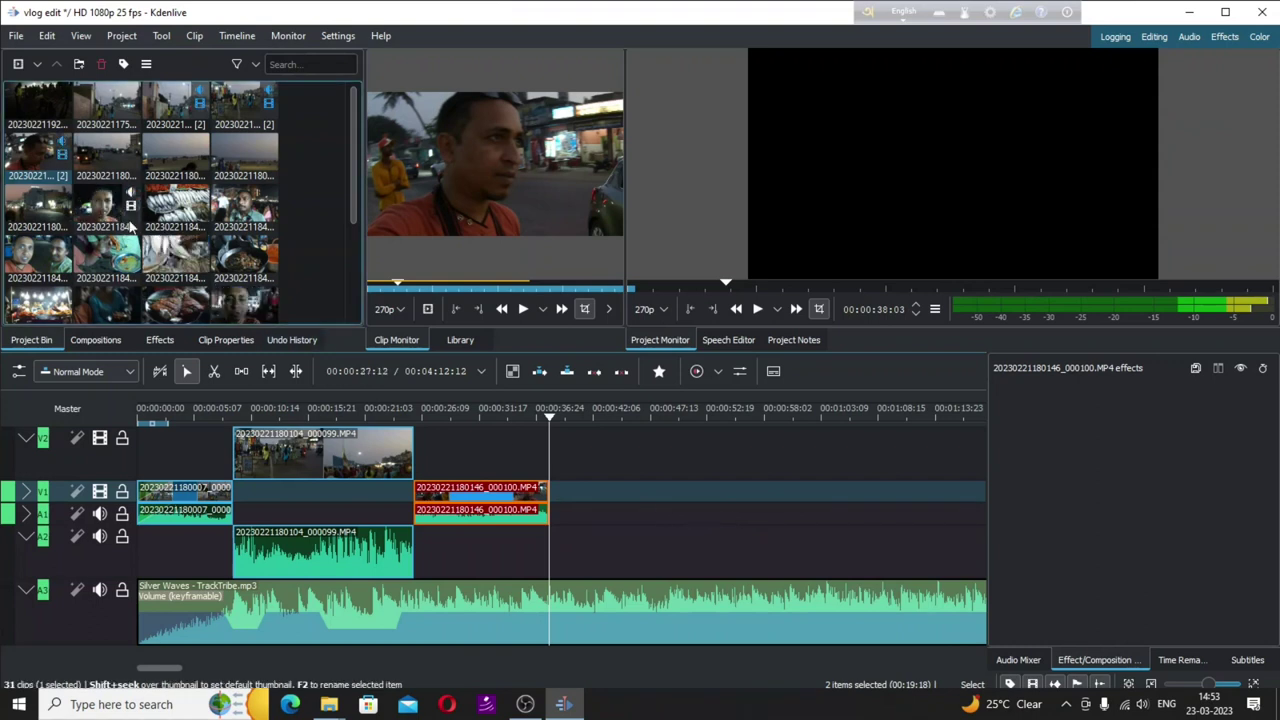
{"action": "left_click", "coordinate": [108, 160]}
{"action": "key", "text": "space"}
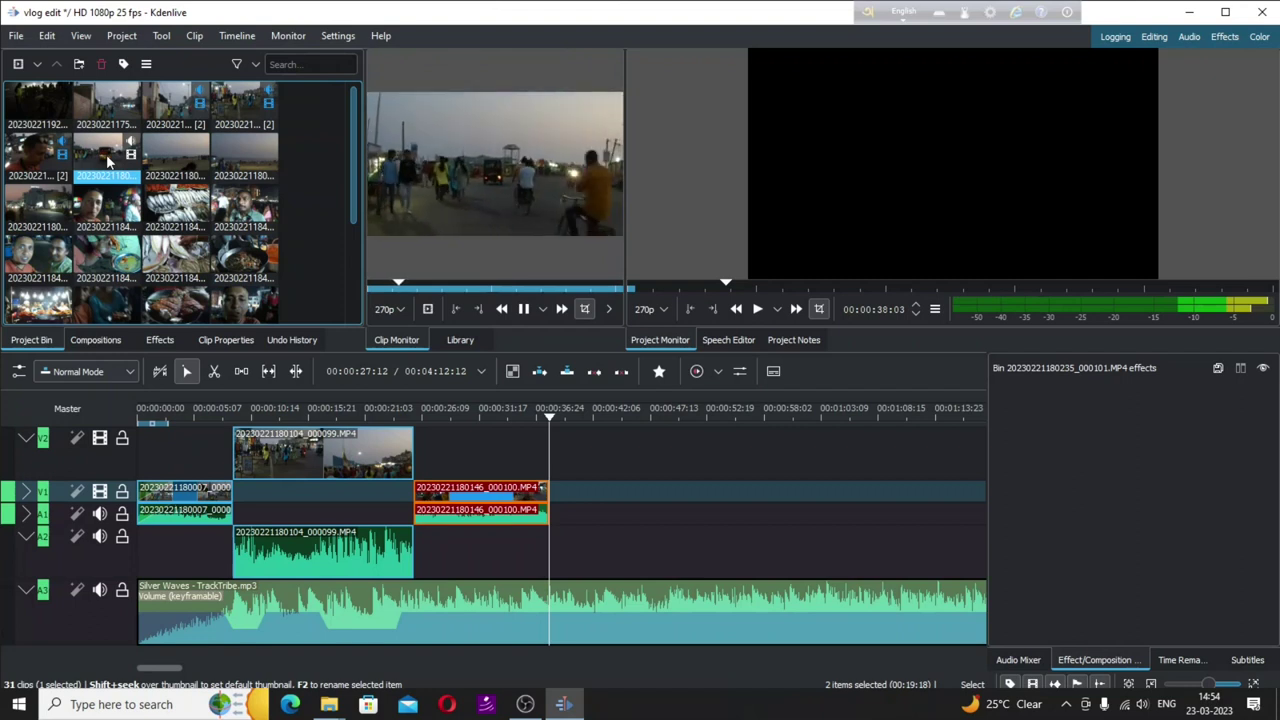
{"action": "key", "text": "space"}
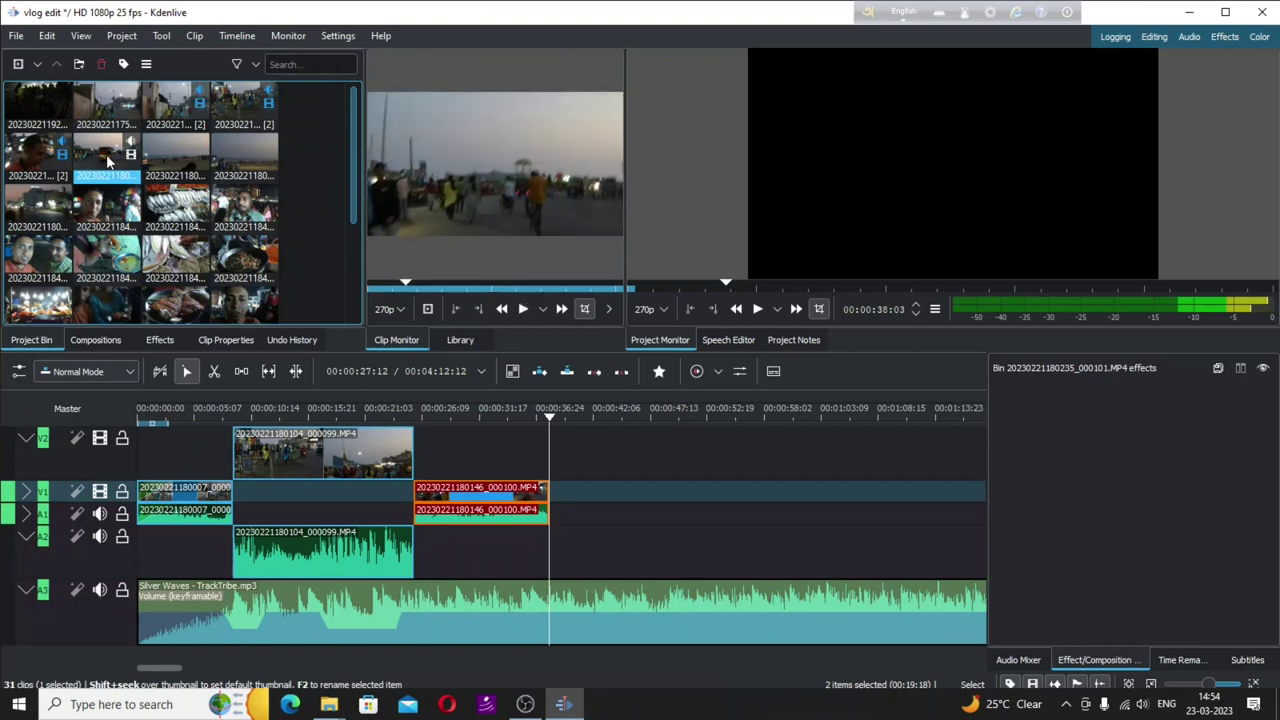
{"action": "left_click", "coordinate": [170, 168]}
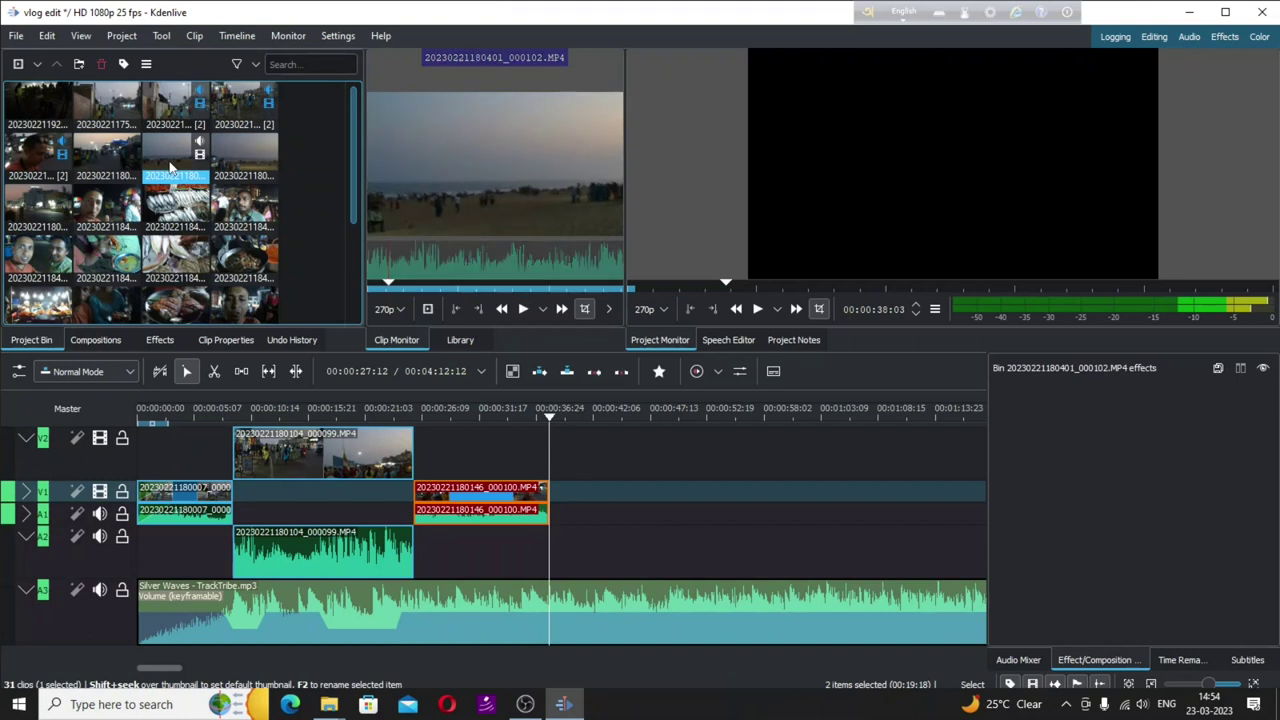
{"action": "left_click_drag", "start_coordinate": [170, 168], "coordinate": [565, 545]}
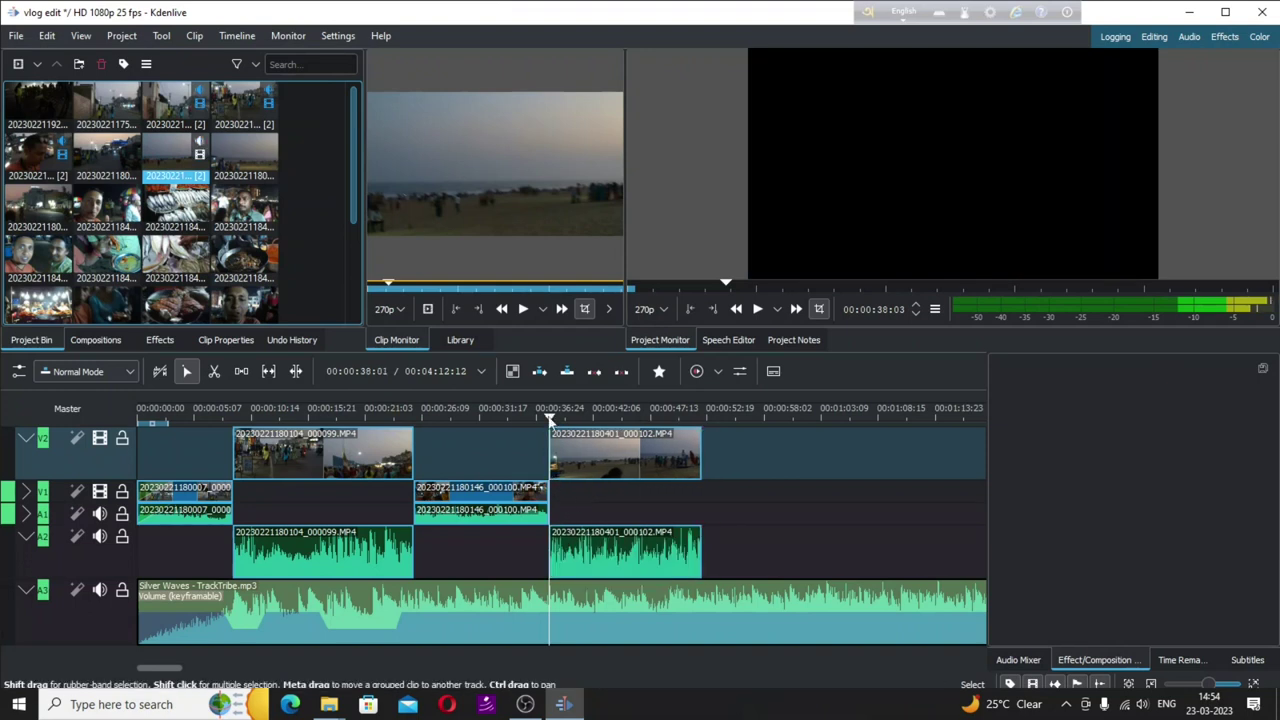
{"action": "left_click", "coordinate": [546, 419]}
{"action": "key", "text": "Left"}
{"action": "key", "text": "Left"}
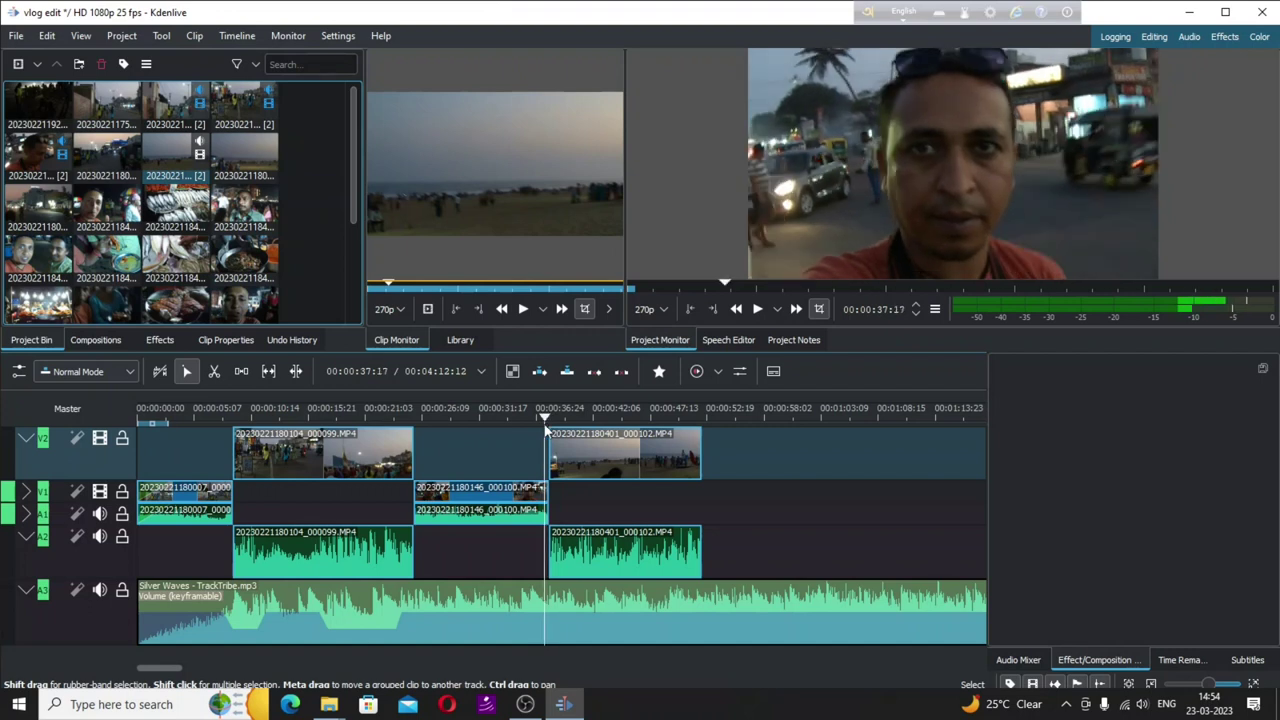
{"action": "scroll", "coordinate": [544, 423], "scroll_direction": "up", "scroll_amount": 4, "text": "ctrl"}
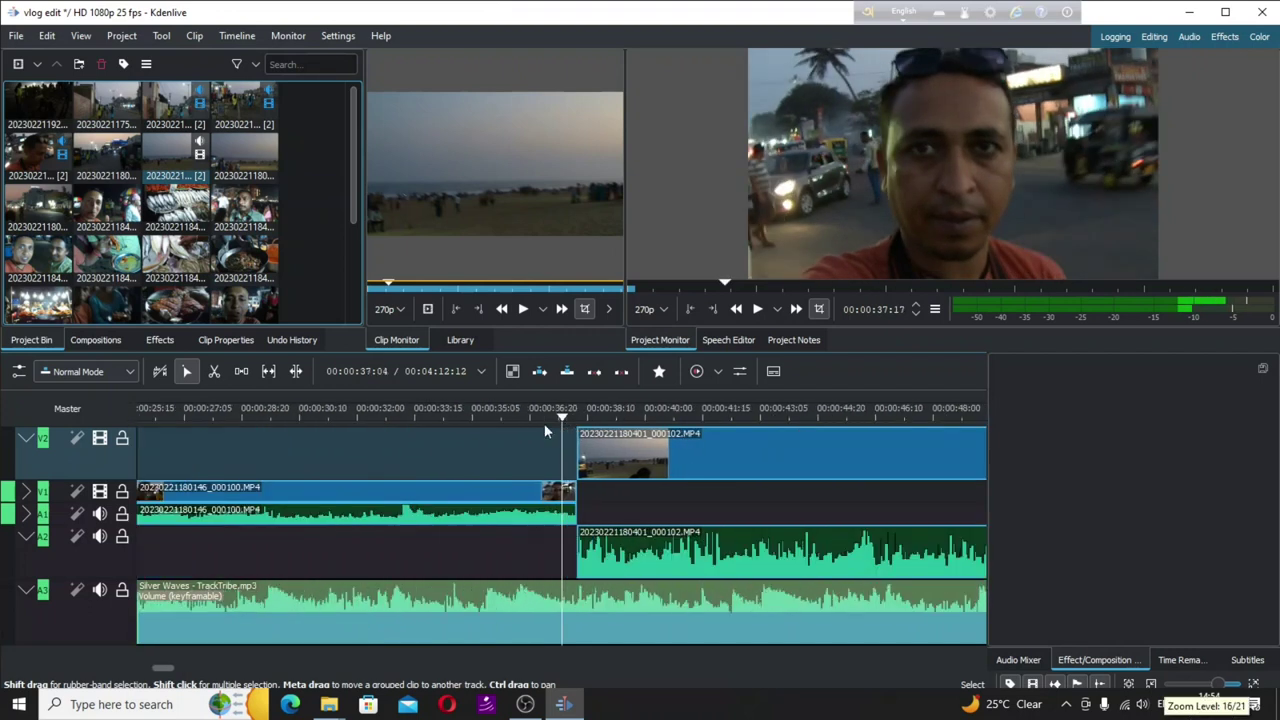
{"action": "key", "text": "Right"}
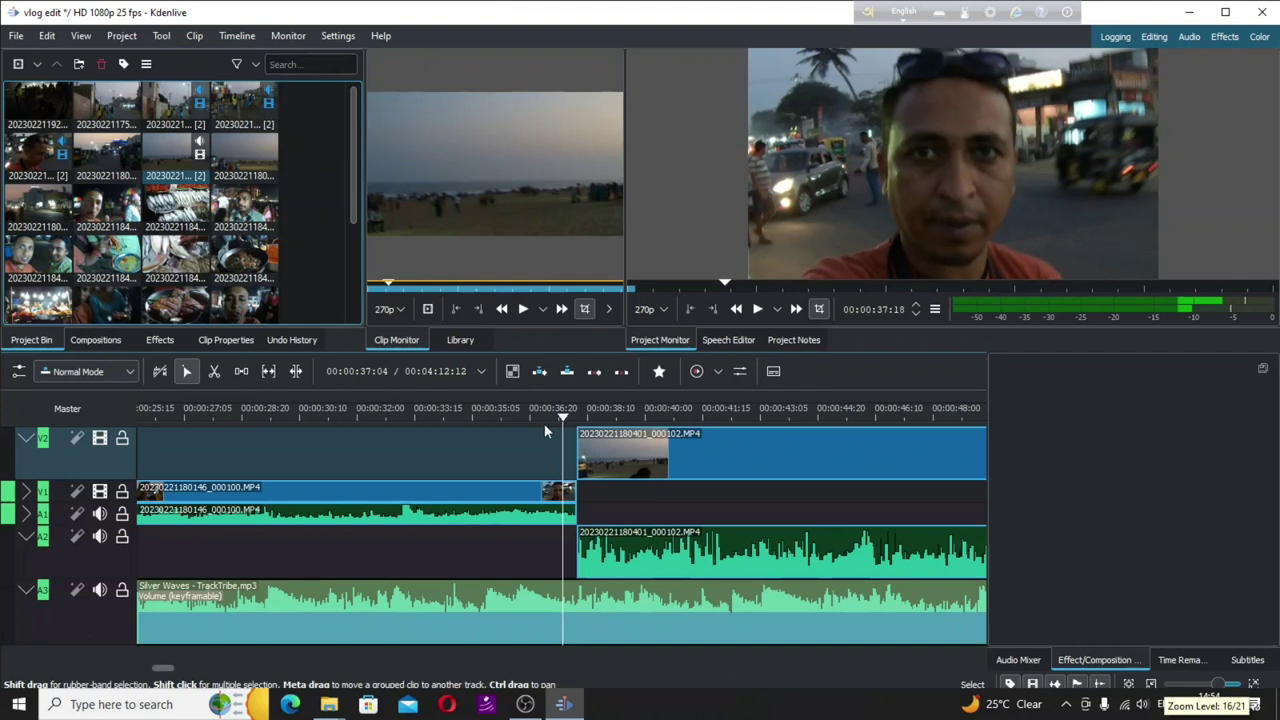
{"action": "left_click", "coordinate": [492, 600]}
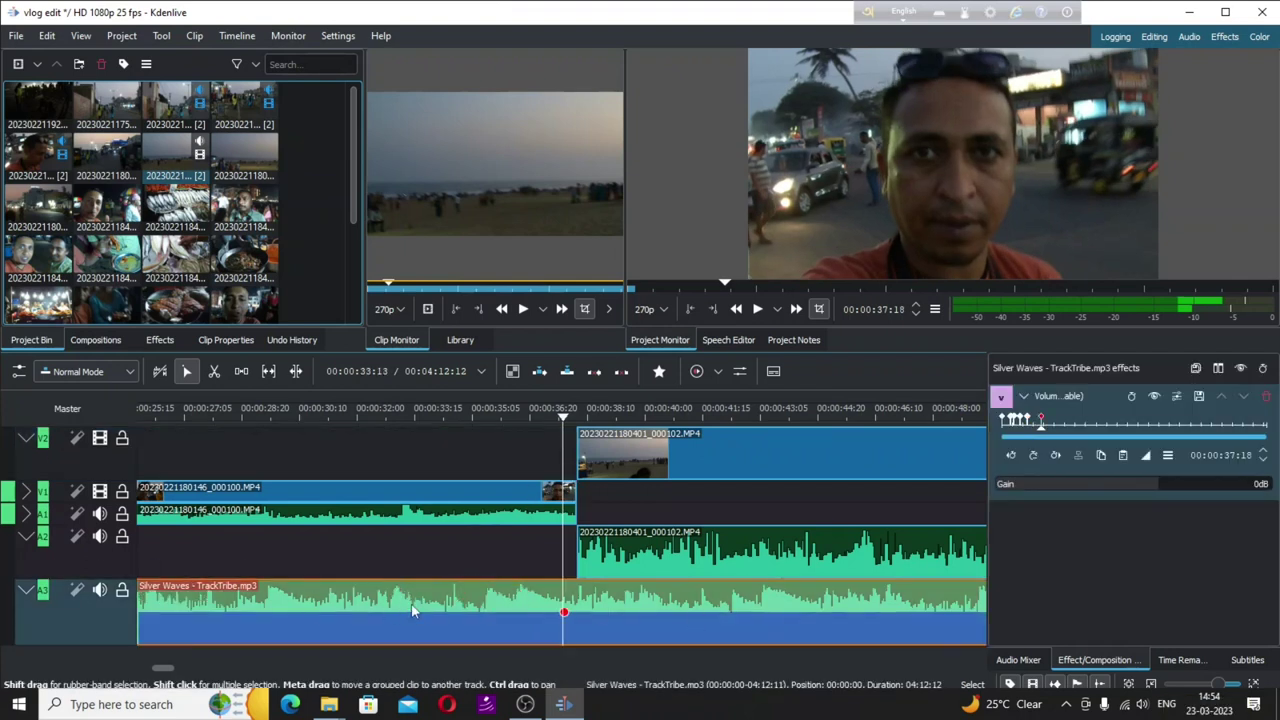
Add a second music volume keyframe at 00:00:38:07 and lower its gain to -17 dB.
{"action": "key", "text": "space"}
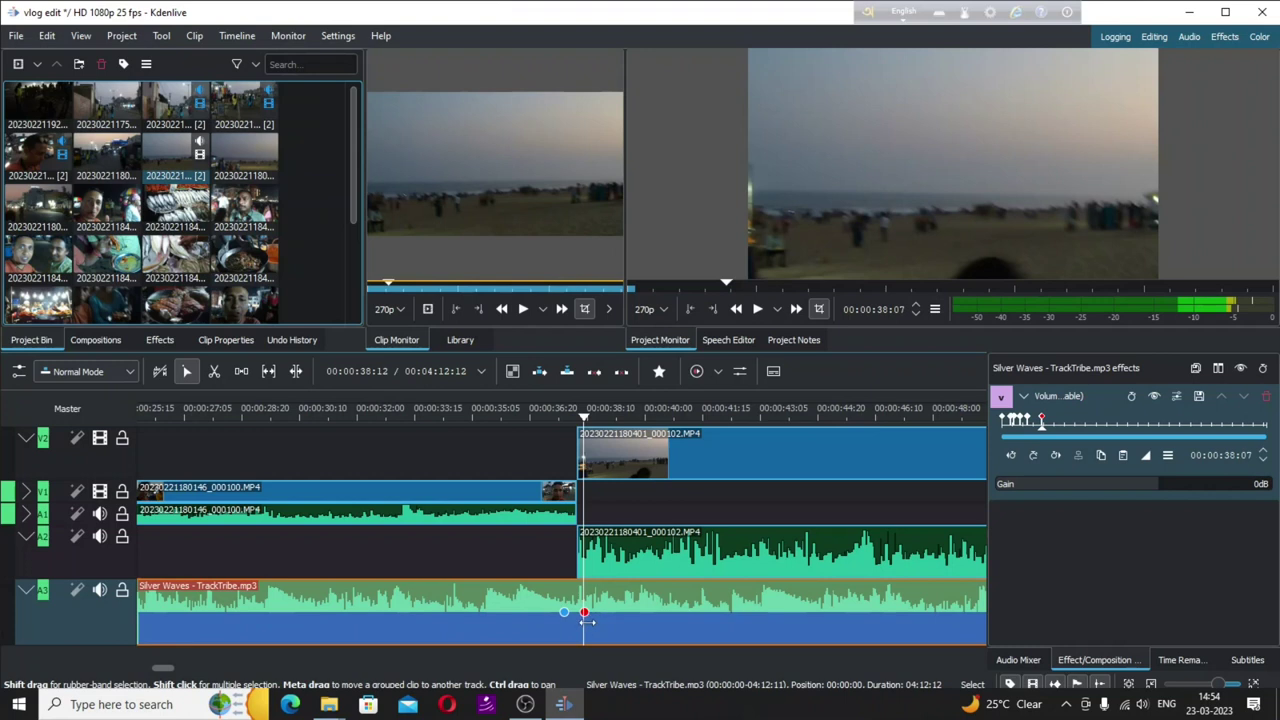
{"action": "left_click_drag", "start_coordinate": [587, 621], "coordinate": [588, 640]}
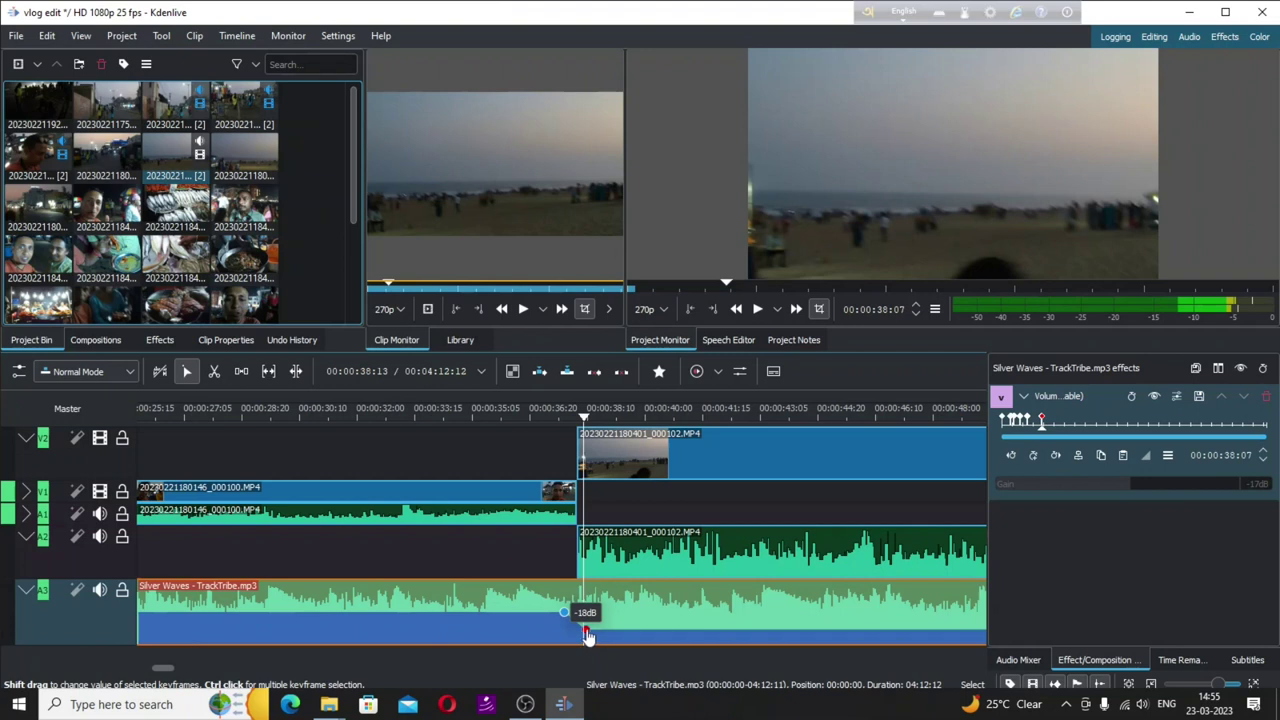
{"action": "left_click_drag", "start_coordinate": [587, 636], "coordinate": [587, 636]}
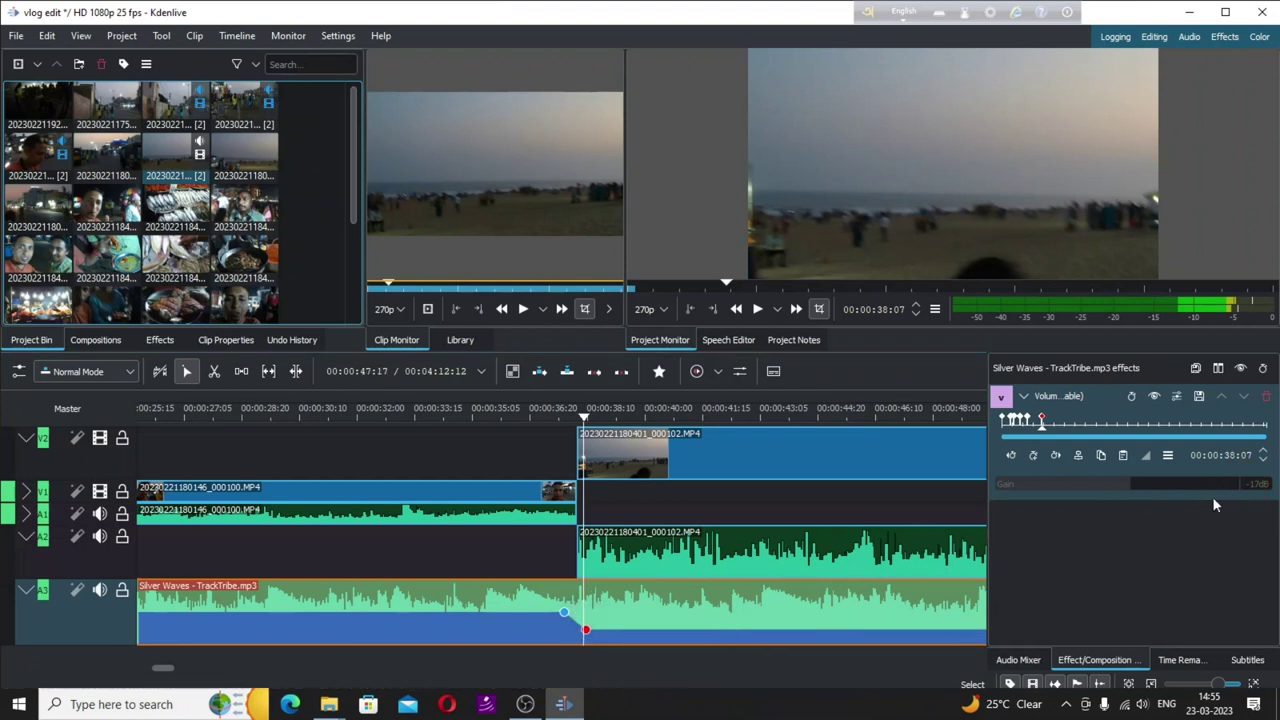
{"action": "left_click", "coordinate": [586, 631]}
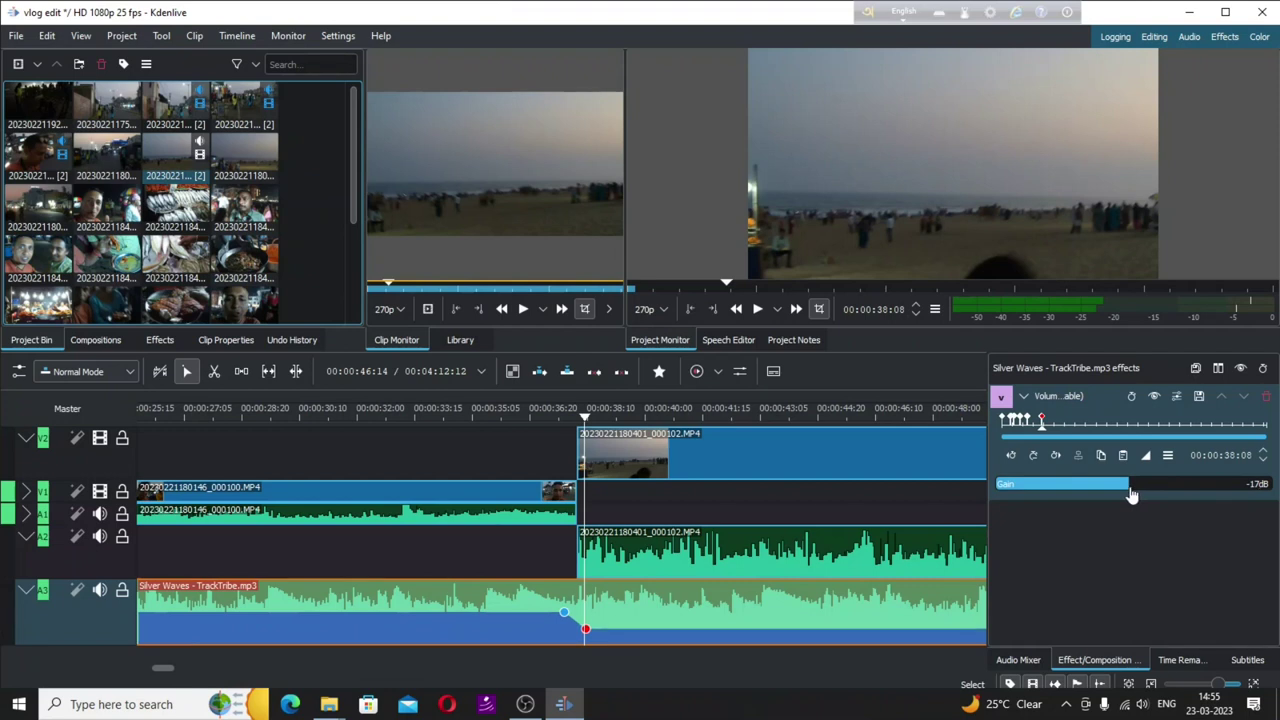
{"action": "left_click", "coordinate": [555, 411]}
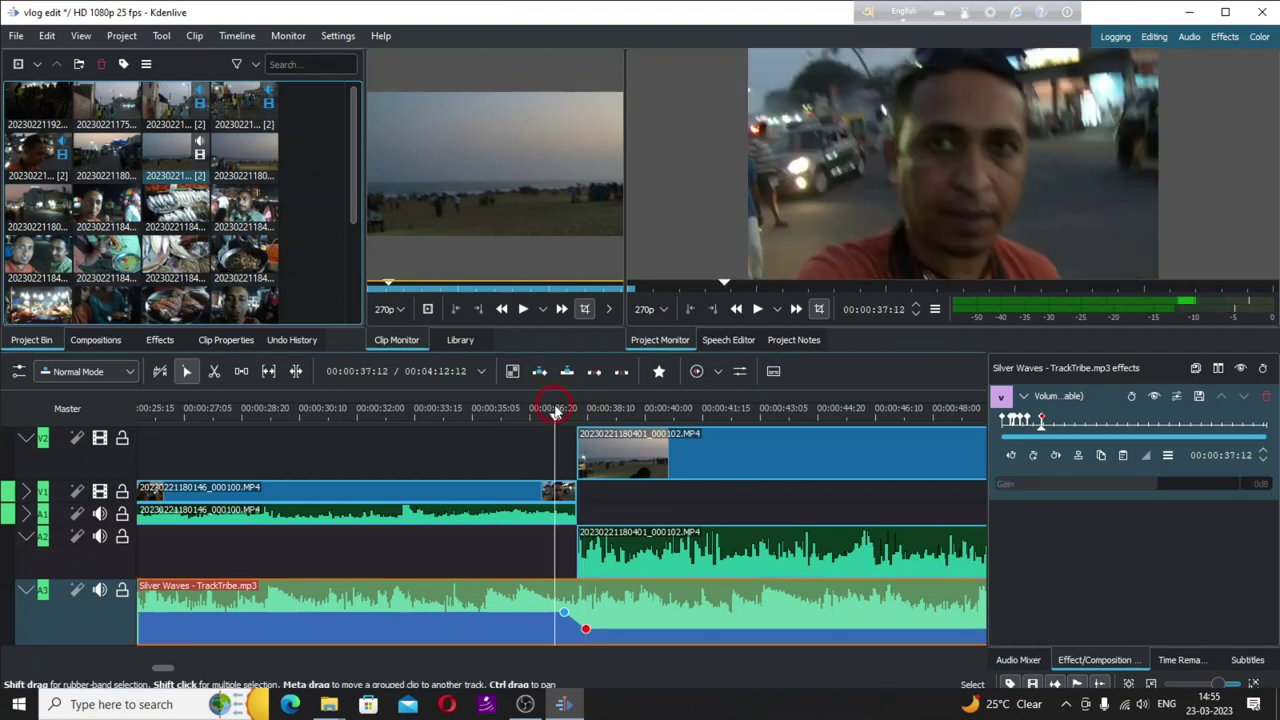
{"action": "key", "text": "space"}
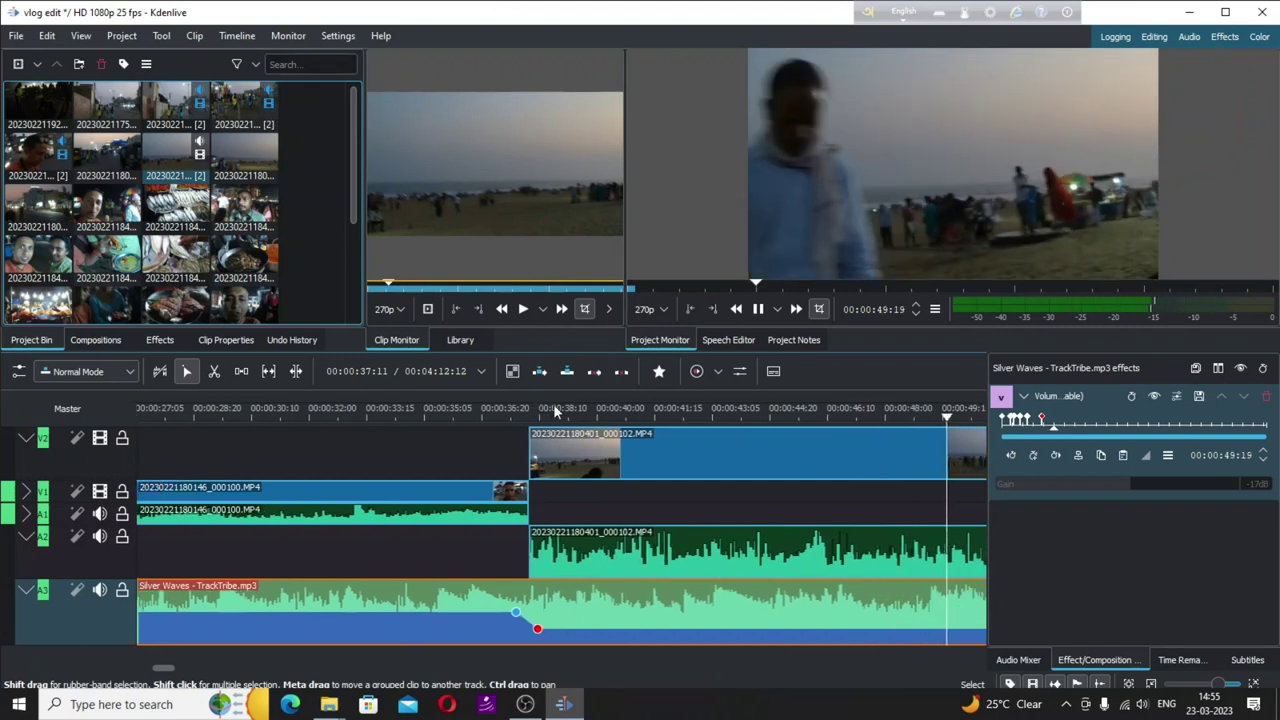
{"action": "scroll", "coordinate": [617, 418], "scroll_direction": "down", "scroll_amount": 1}
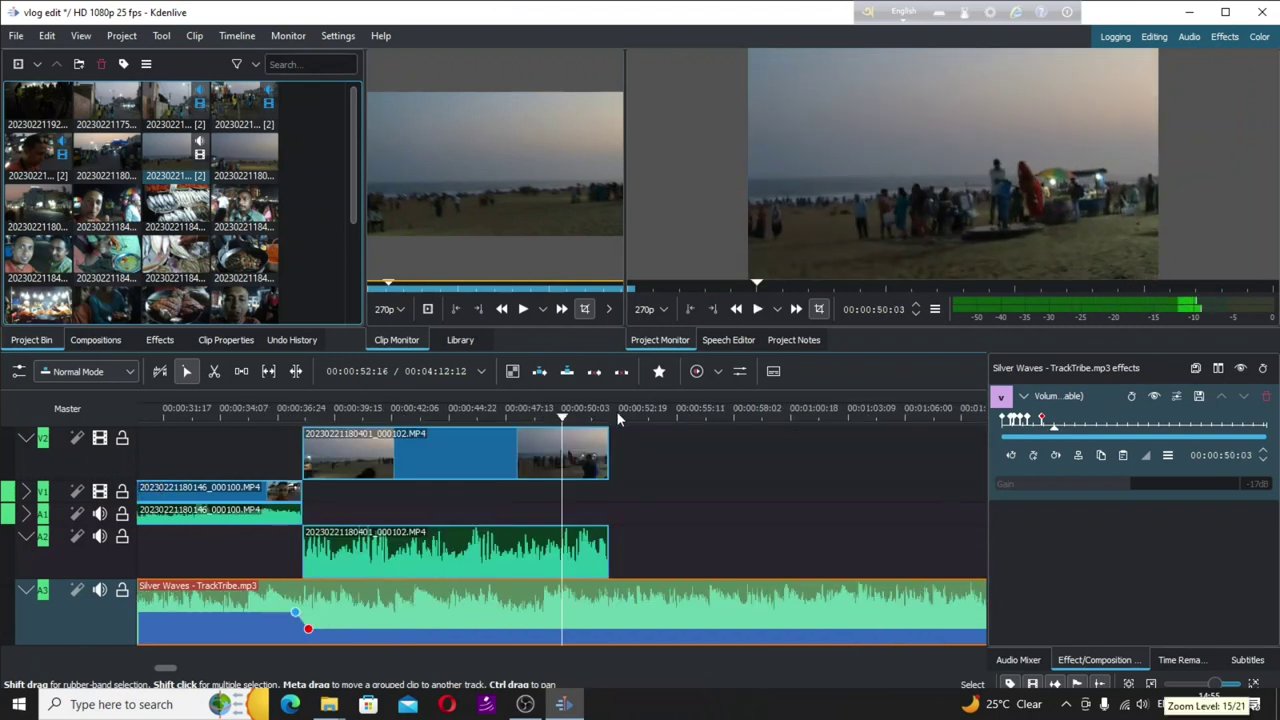
Add music volume keyframes at 00:00:48:09 and 00:00:48:20, and raise the second one's gain to 0 dB.
{"action": "left_click", "coordinate": [536, 422]}
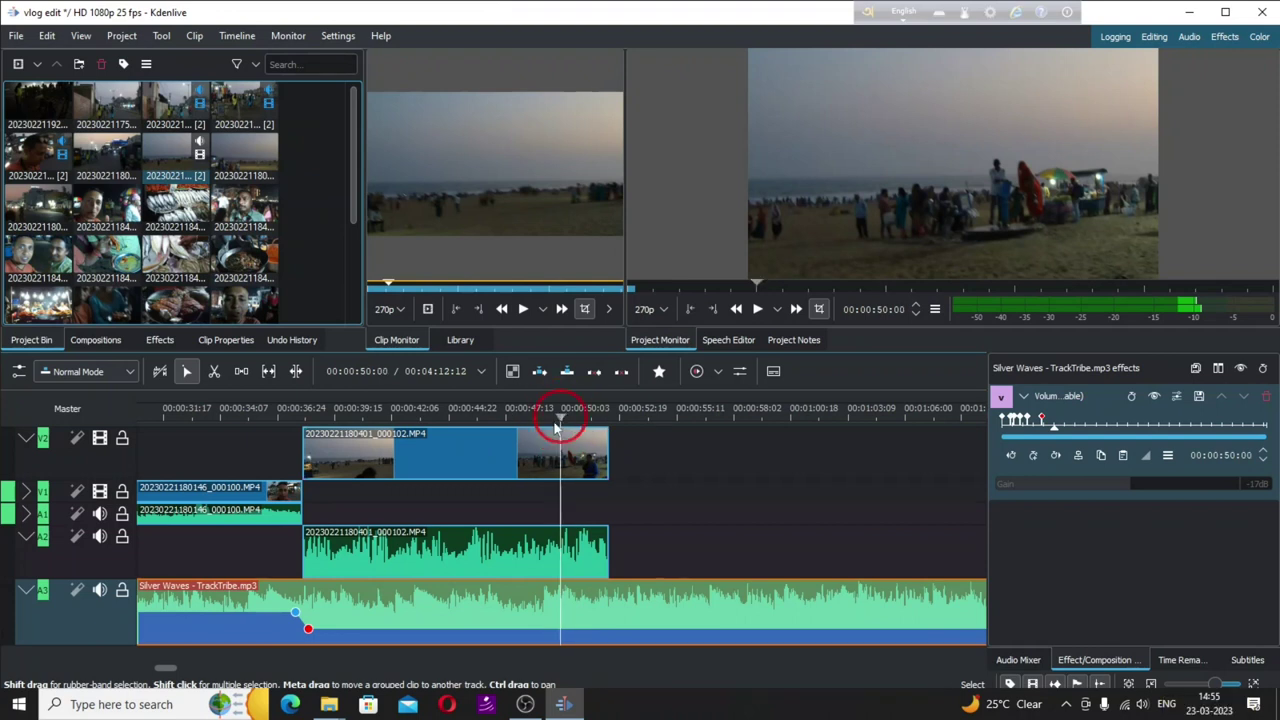
{"action": "left_click_drag", "start_coordinate": [535, 431], "coordinate": [523, 425]}
{"action": "left_click", "coordinate": [529, 610]}
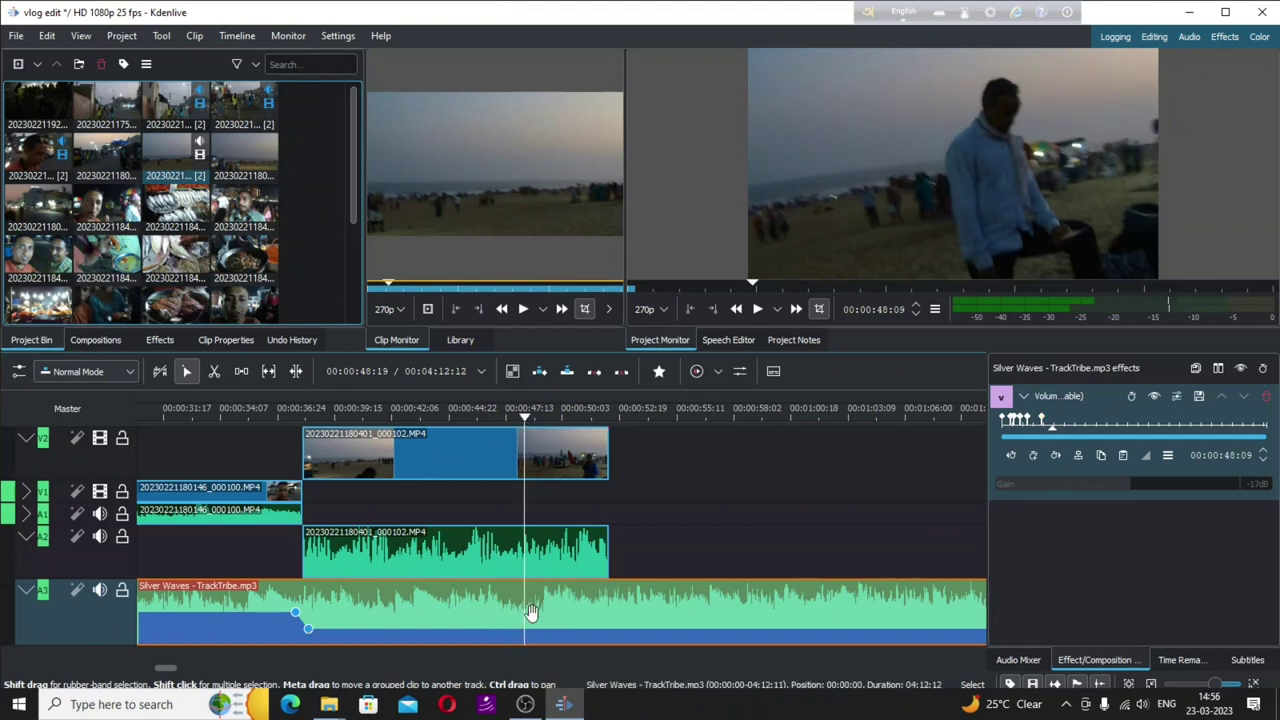
{"action": "double_click", "coordinate": [527, 627]}
{"action": "left_click", "coordinate": [533, 622]}
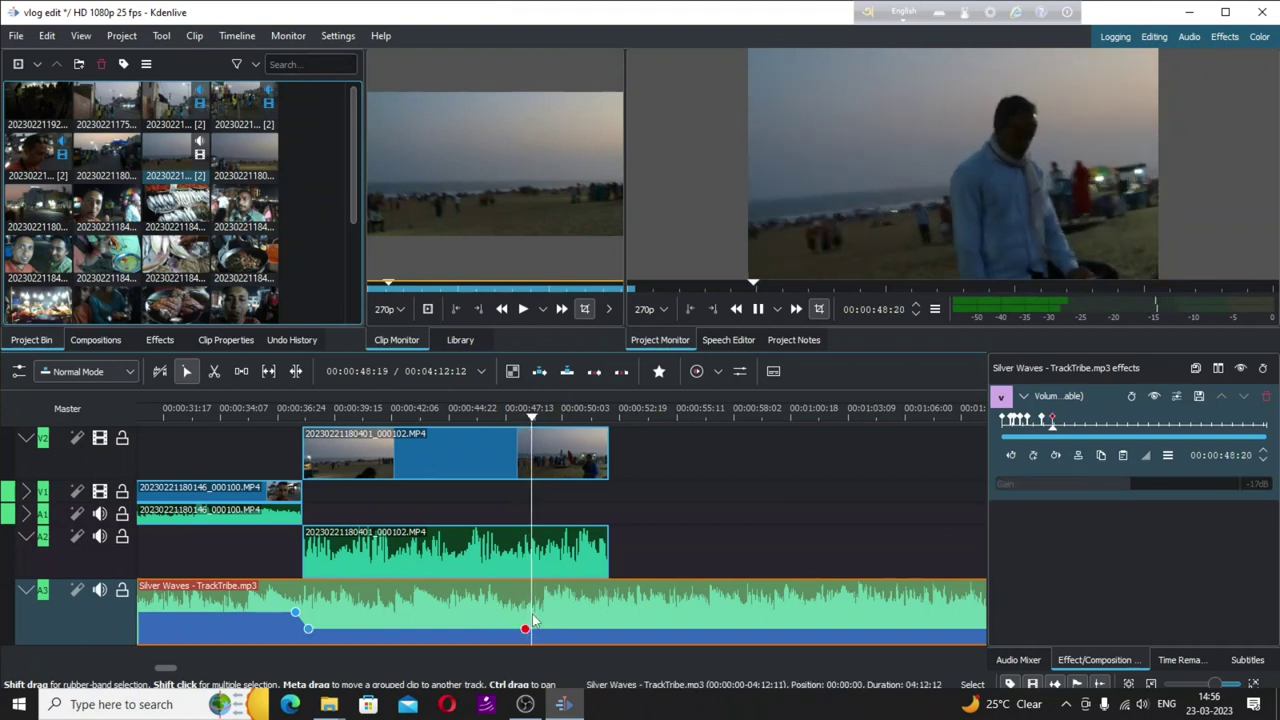
{"action": "double_click", "coordinate": [533, 622]}
{"action": "left_click_drag", "start_coordinate": [538, 627], "coordinate": [535, 612]}
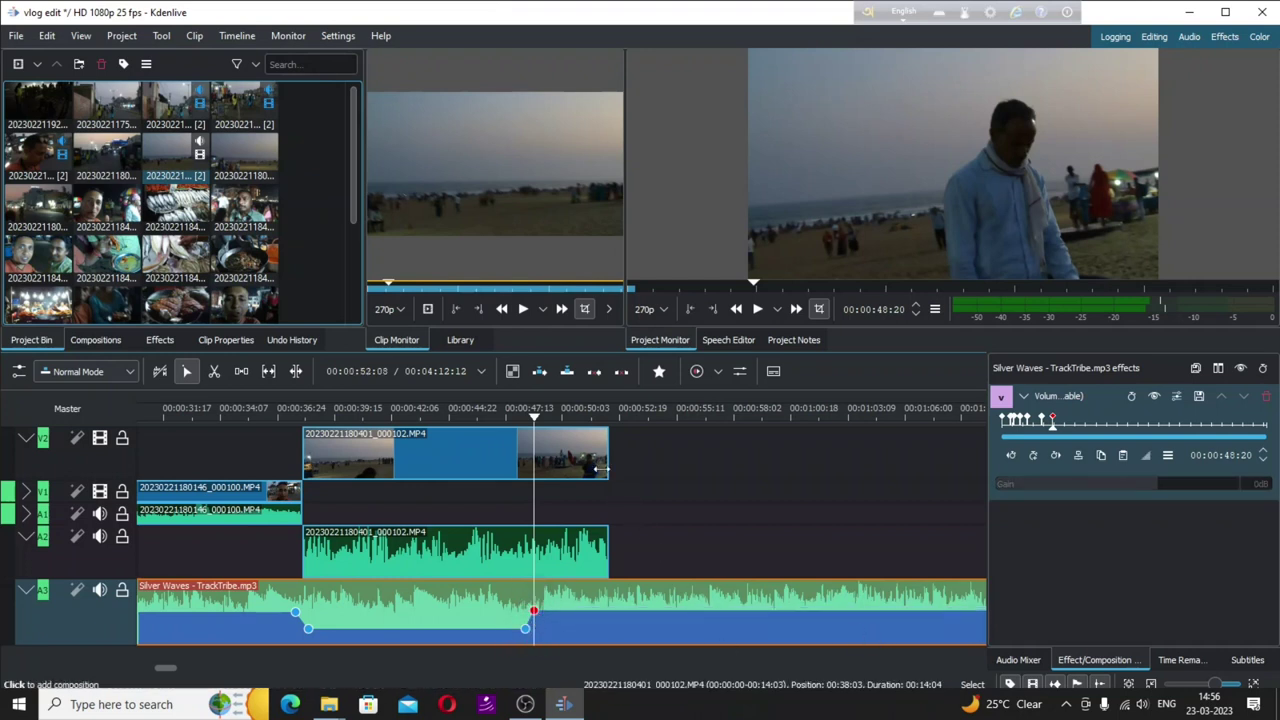
{"action": "left_click", "coordinate": [492, 414]}
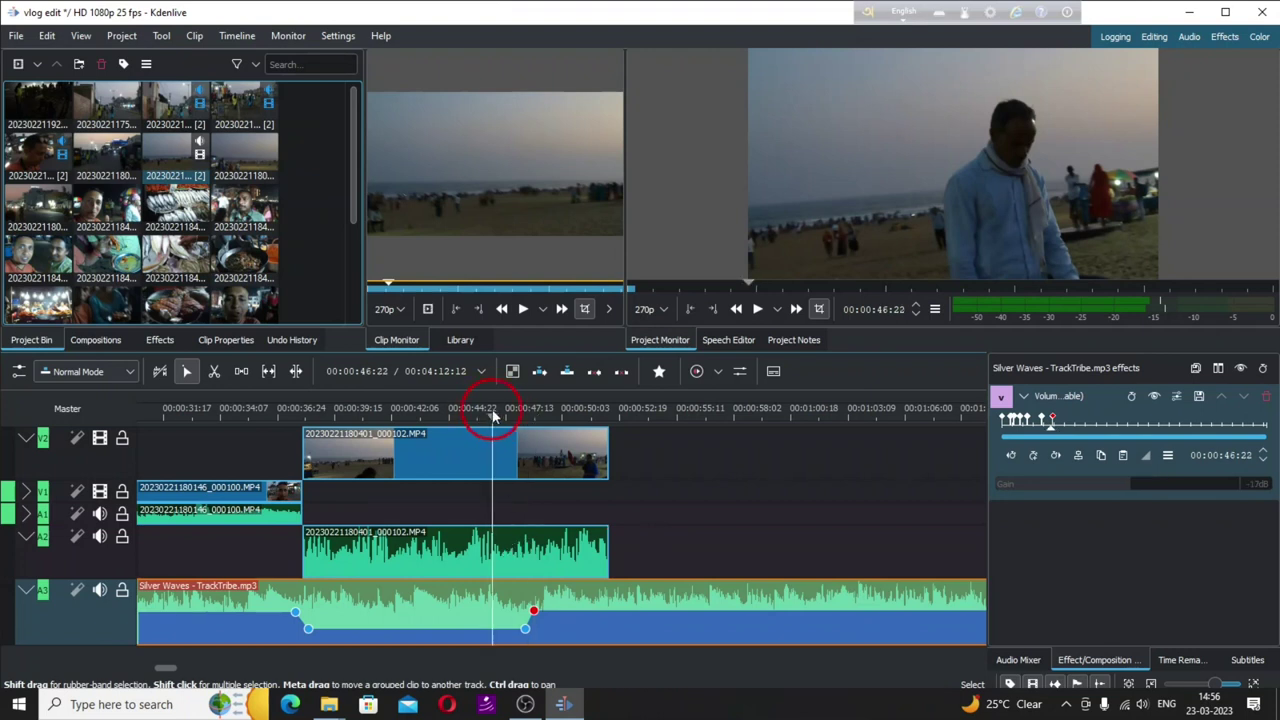
{"action": "left_click", "coordinate": [505, 557]}
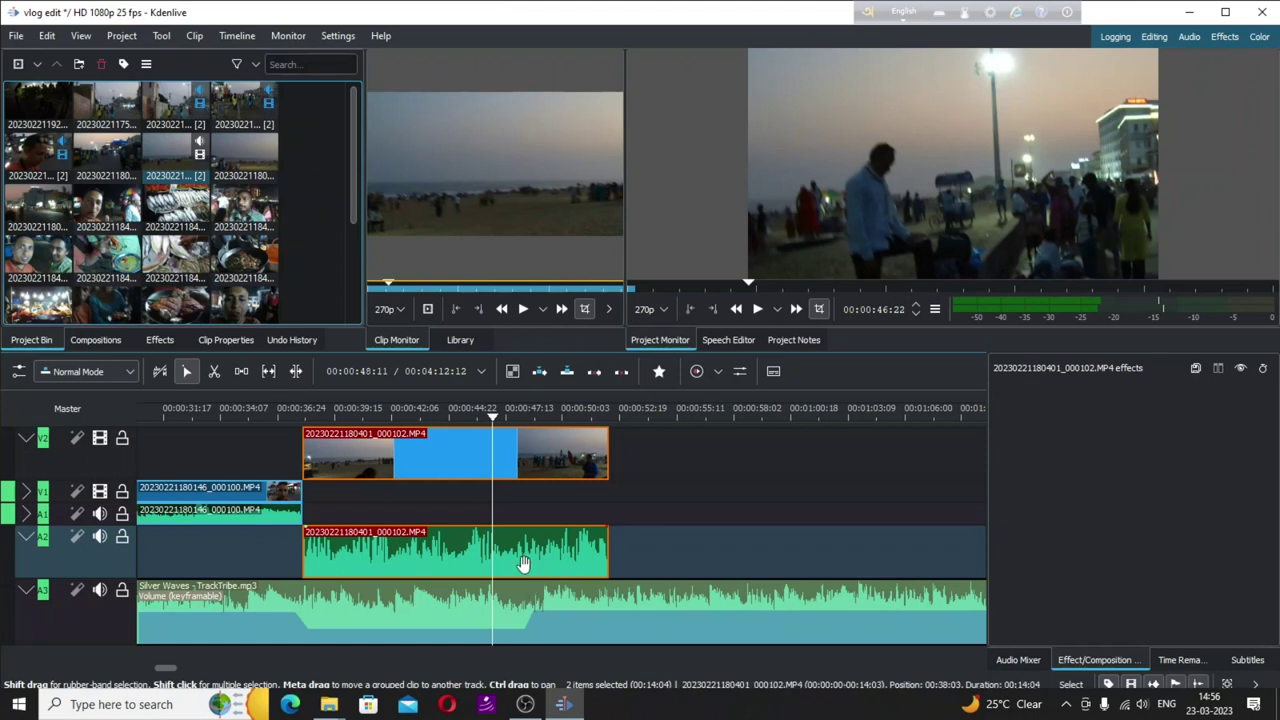
{"action": "right_click", "coordinate": [520, 555]}
{"action": "mouse_move", "coordinate": [643, 521]}
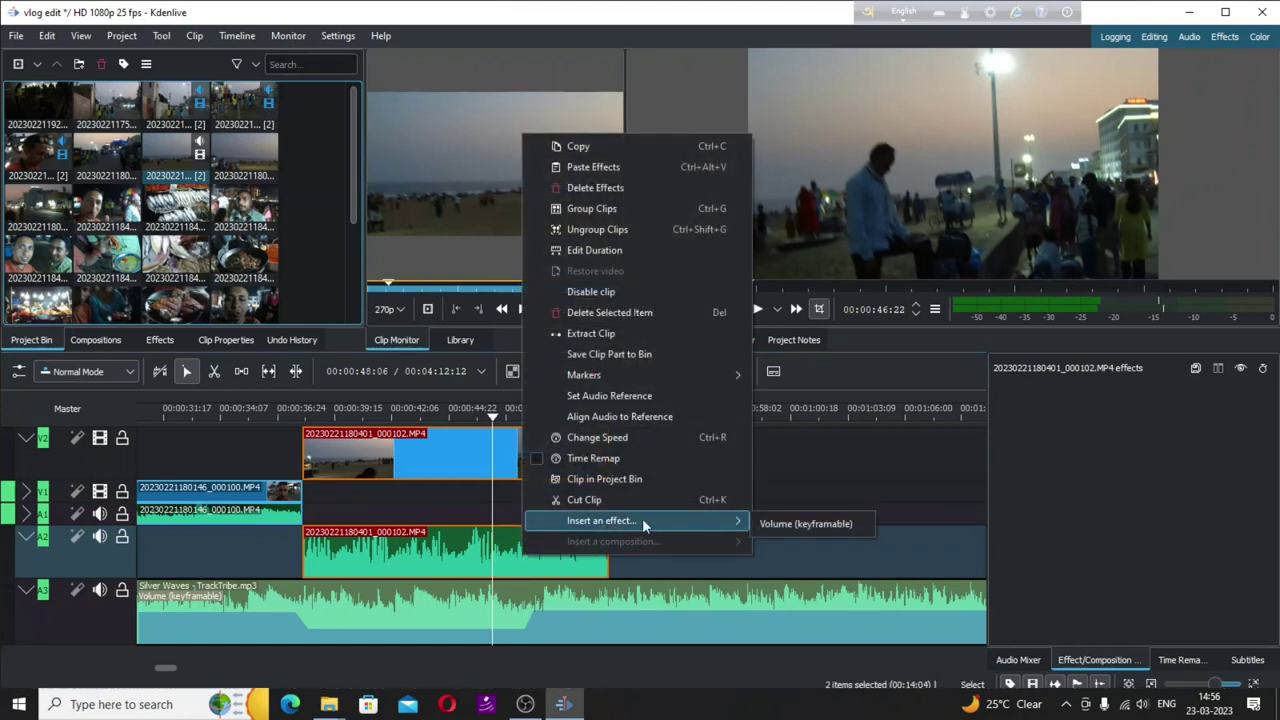
{"action": "left_click", "coordinate": [783, 526]}
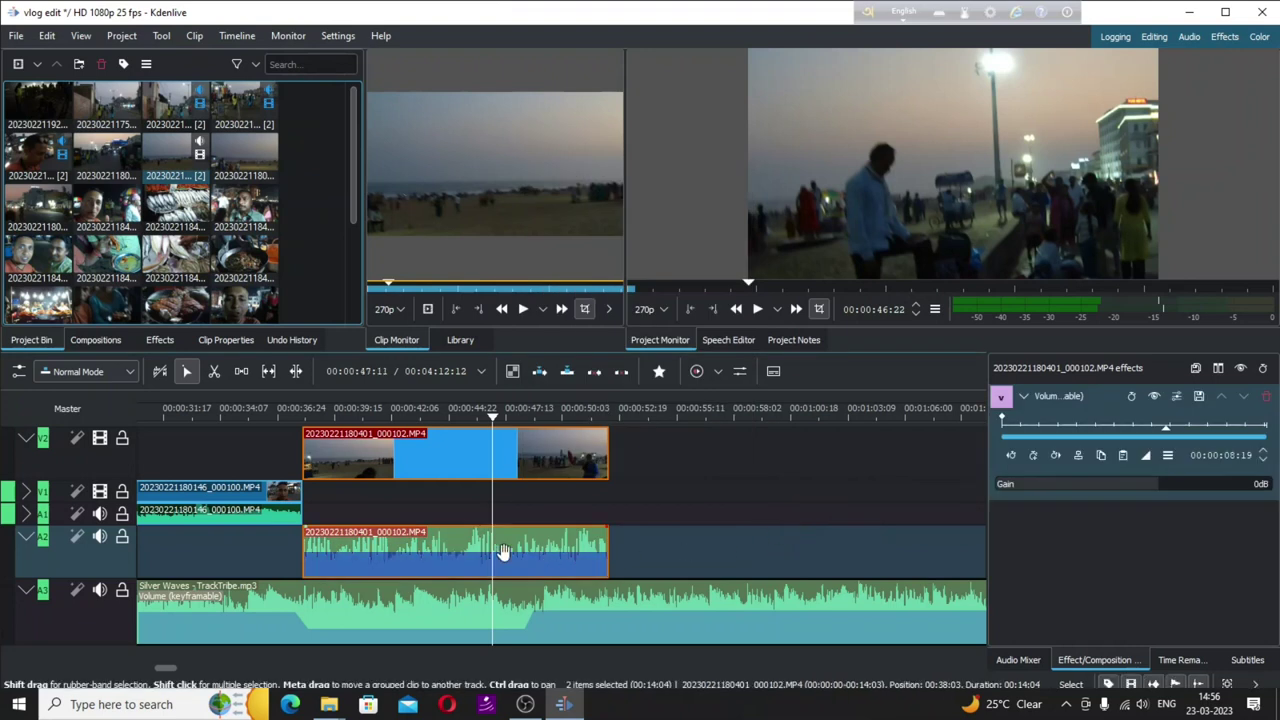
Add volume keyframes to the A2 clip at 00:00:46:22 and just after it, lower the second to -22 dB, and play the result.
{"action": "double_click", "coordinate": [492, 552]}
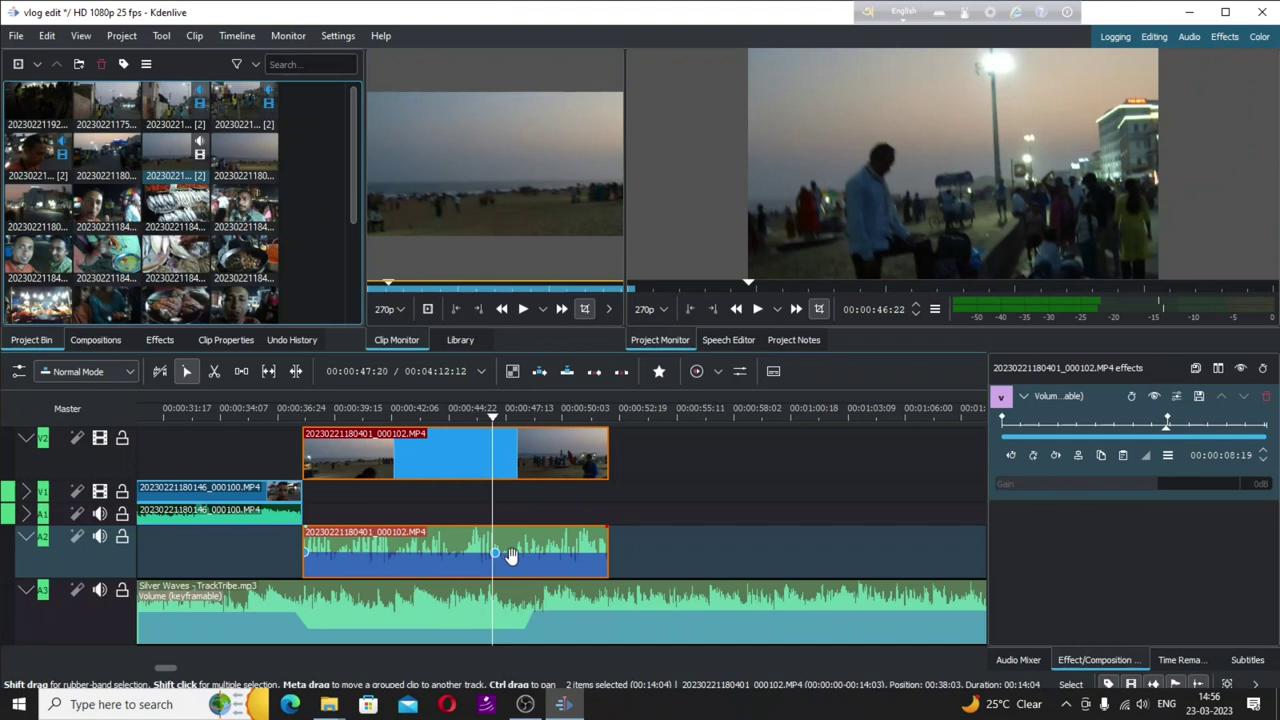
{"action": "left_click_drag", "start_coordinate": [508, 553], "coordinate": [505, 567]}
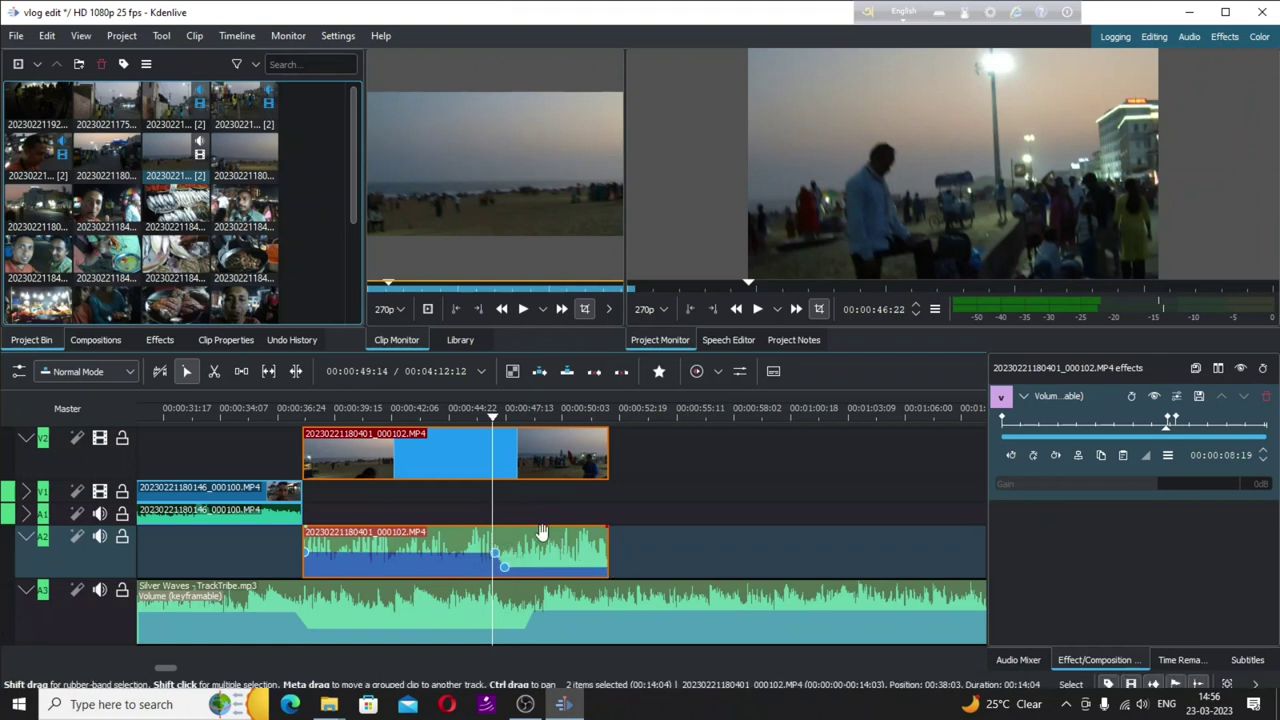
{"action": "key", "text": "space"}
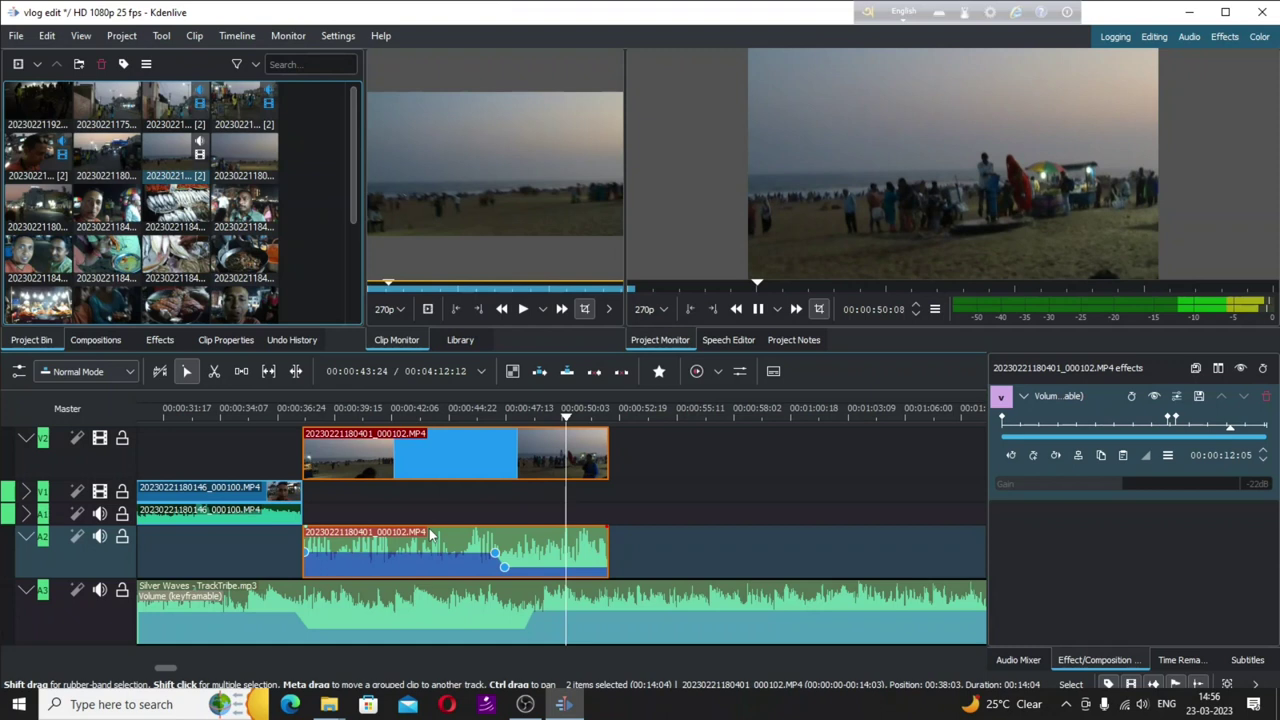
{"action": "key", "text": "space"}
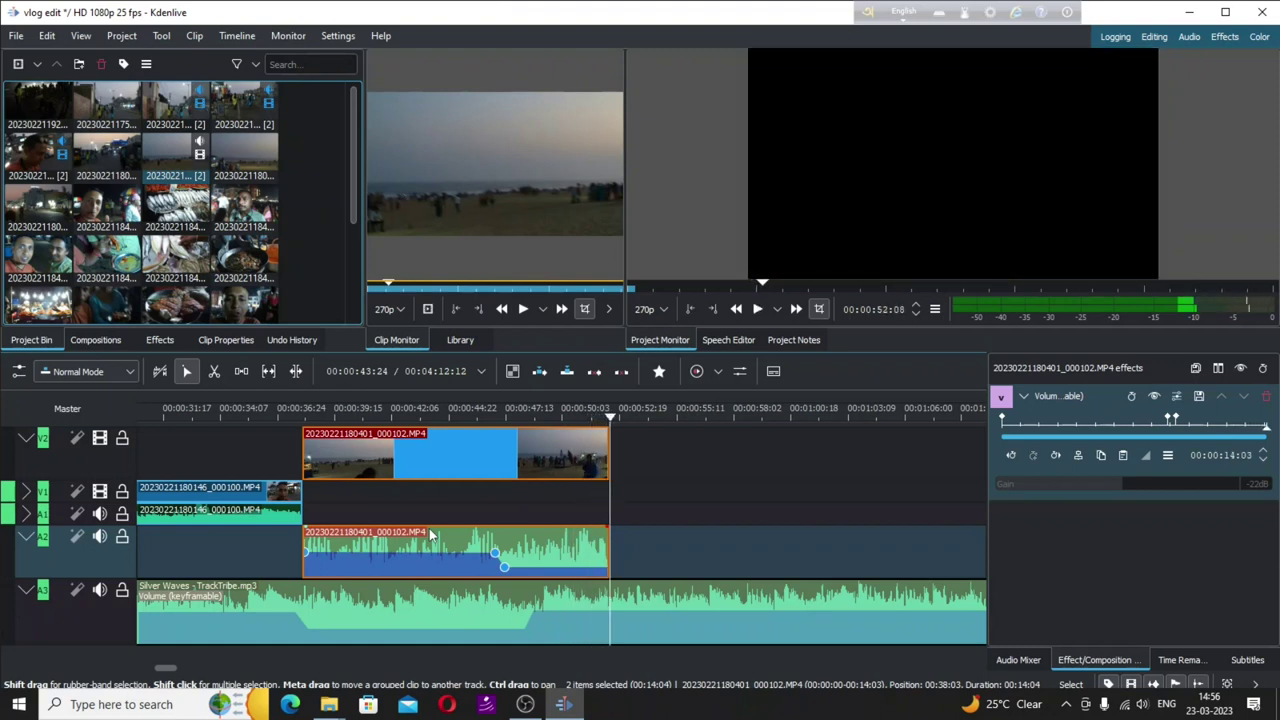
{"action": "scroll", "coordinate": [430, 537], "scroll_direction": "down", "scroll_amount": 2}
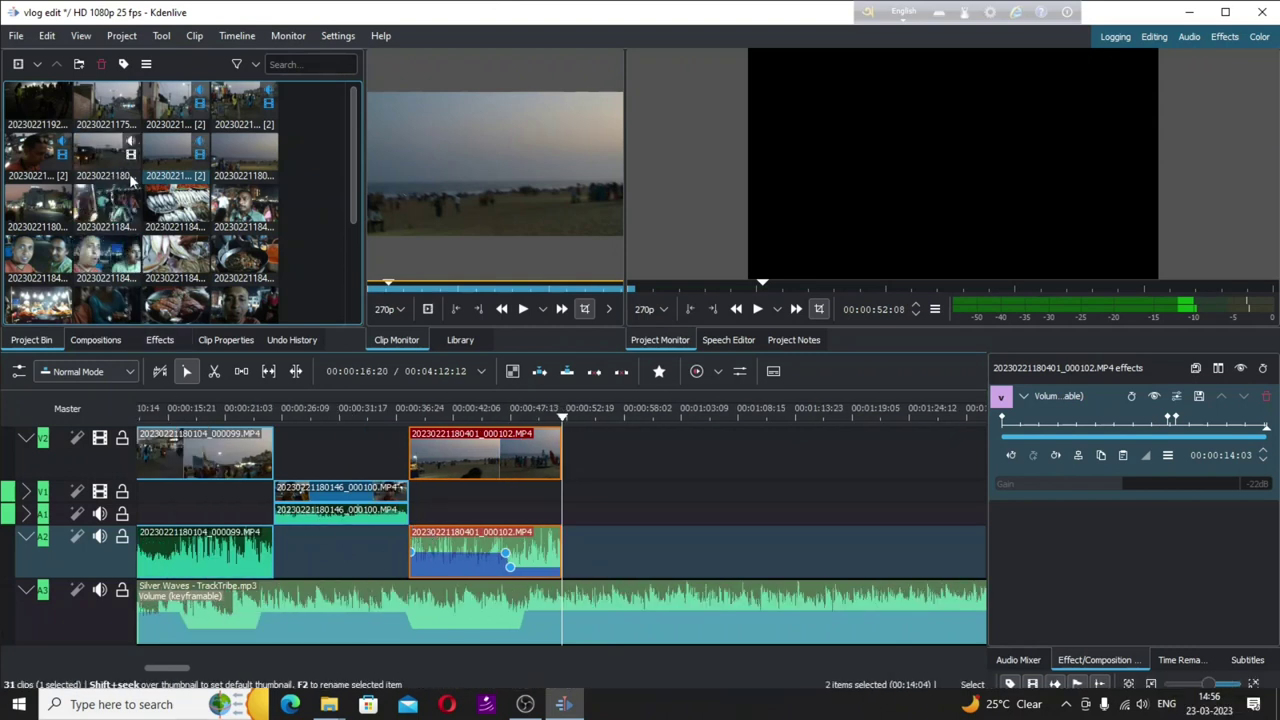
{"action": "left_click", "coordinate": [38, 205]}
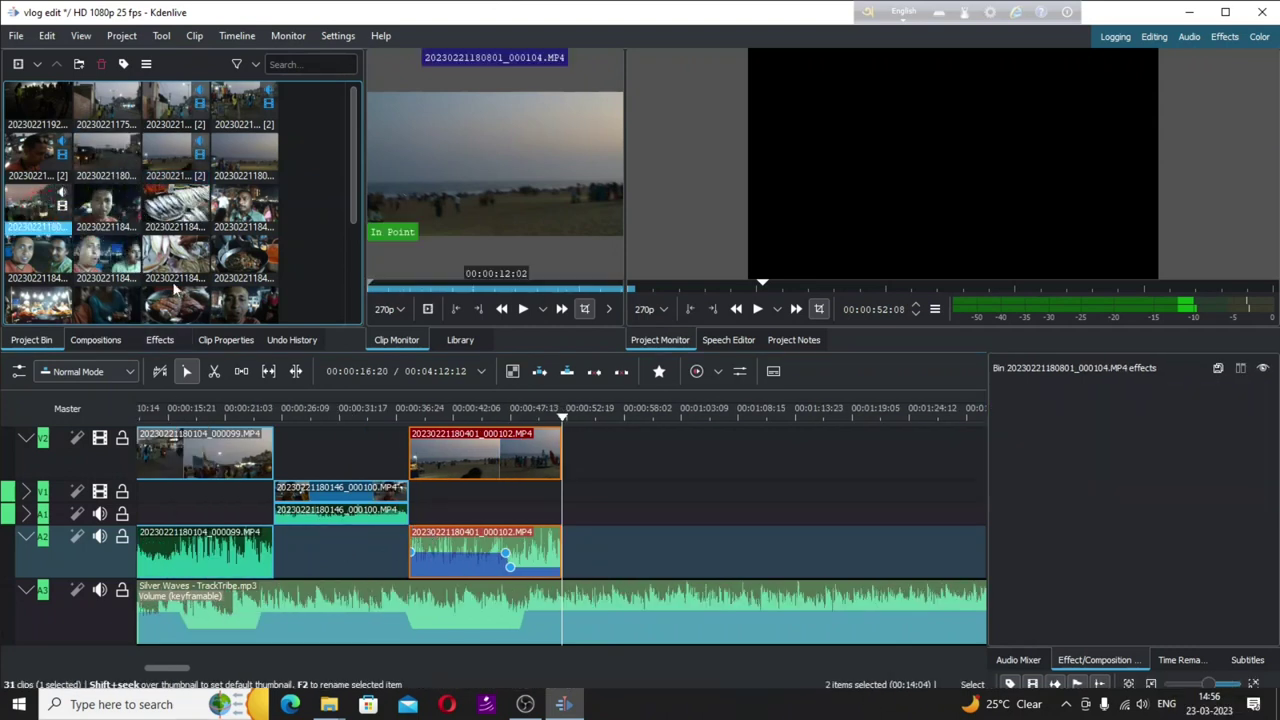
{"action": "left_click_drag", "start_coordinate": [175, 290], "coordinate": [590, 497]}
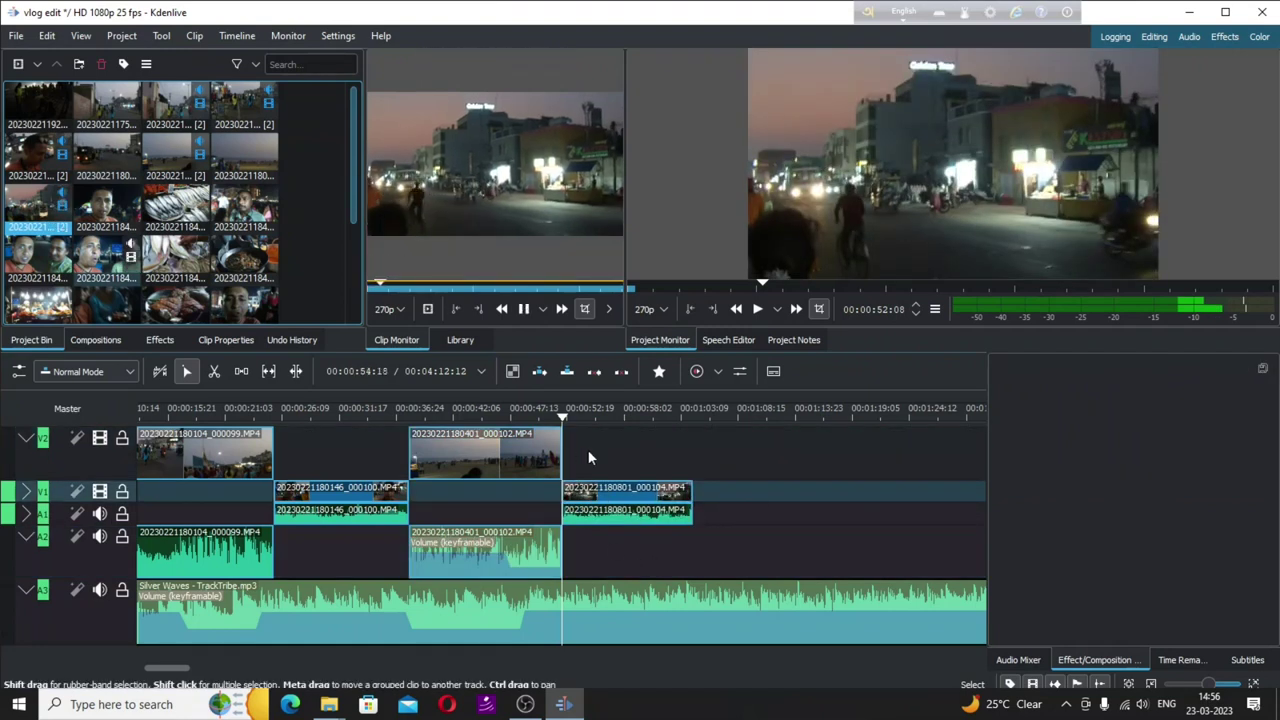
{"action": "left_click", "coordinate": [563, 418]}
{"action": "key", "text": "space"}
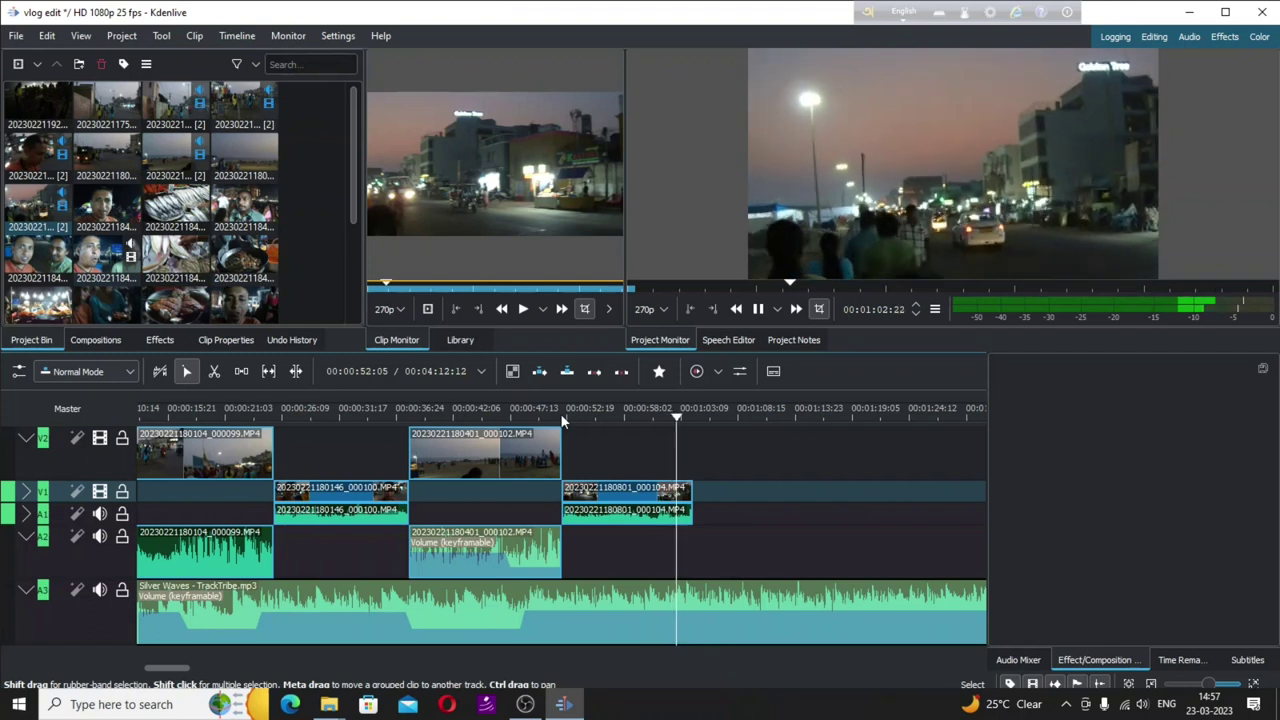
{"action": "key", "text": "space"}
{"action": "key", "text": "parenright"}
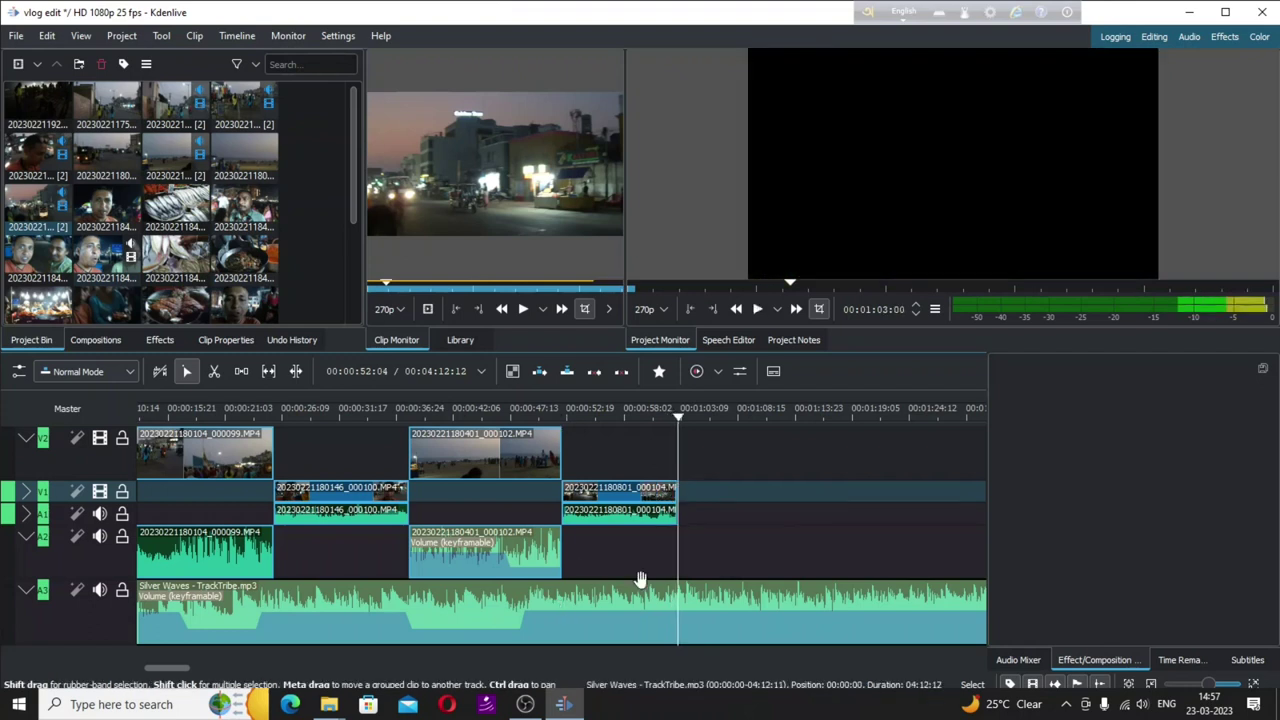
{"action": "left_click", "coordinate": [107, 208]}
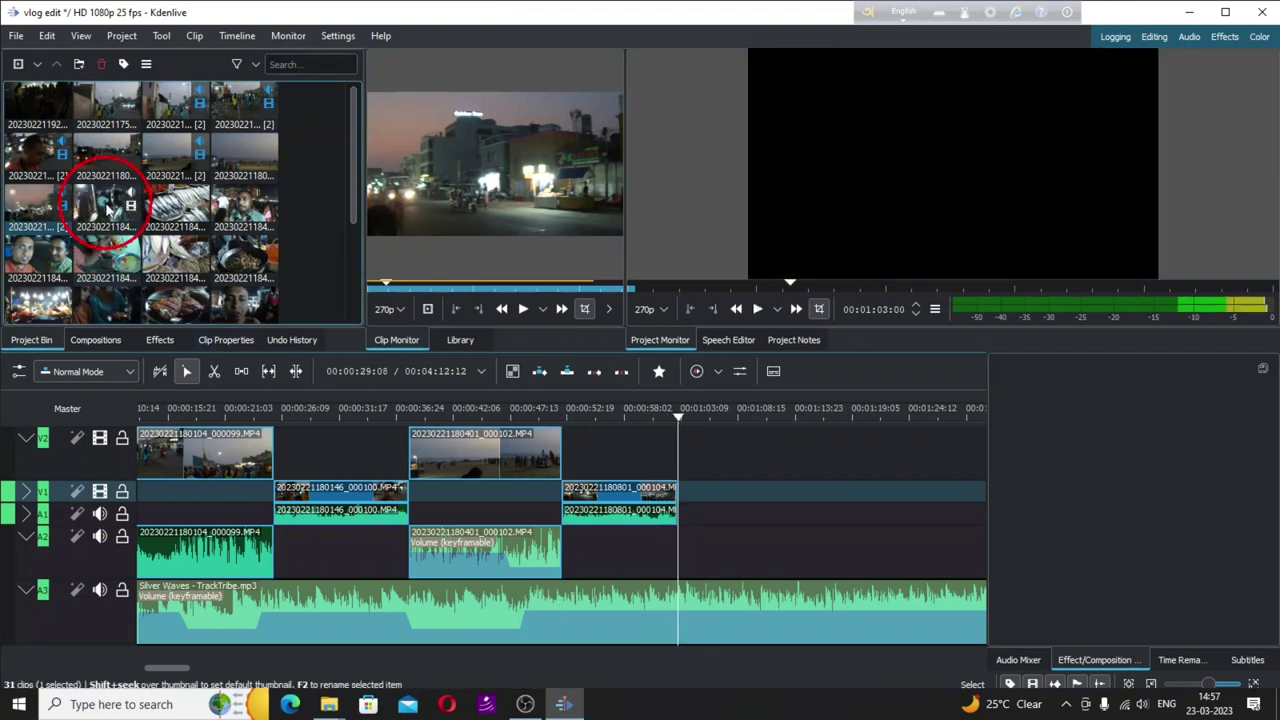
{"action": "left_click_drag", "start_coordinate": [107, 208], "coordinate": [680, 470]}
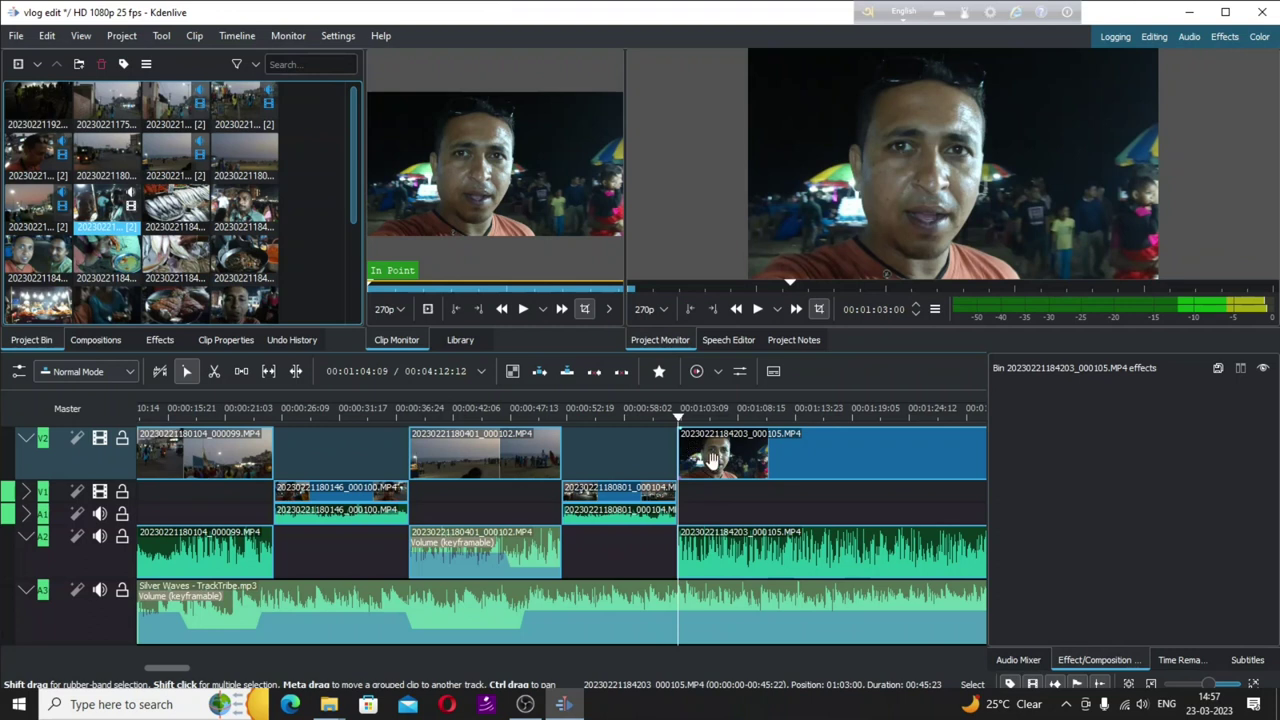
Add music volume keyframes at 00:01:02:14 and 00:01:03:02, lower the second to -19 dB, and play from 00:01:01:19.
{"action": "left_click", "coordinate": [676, 424]}
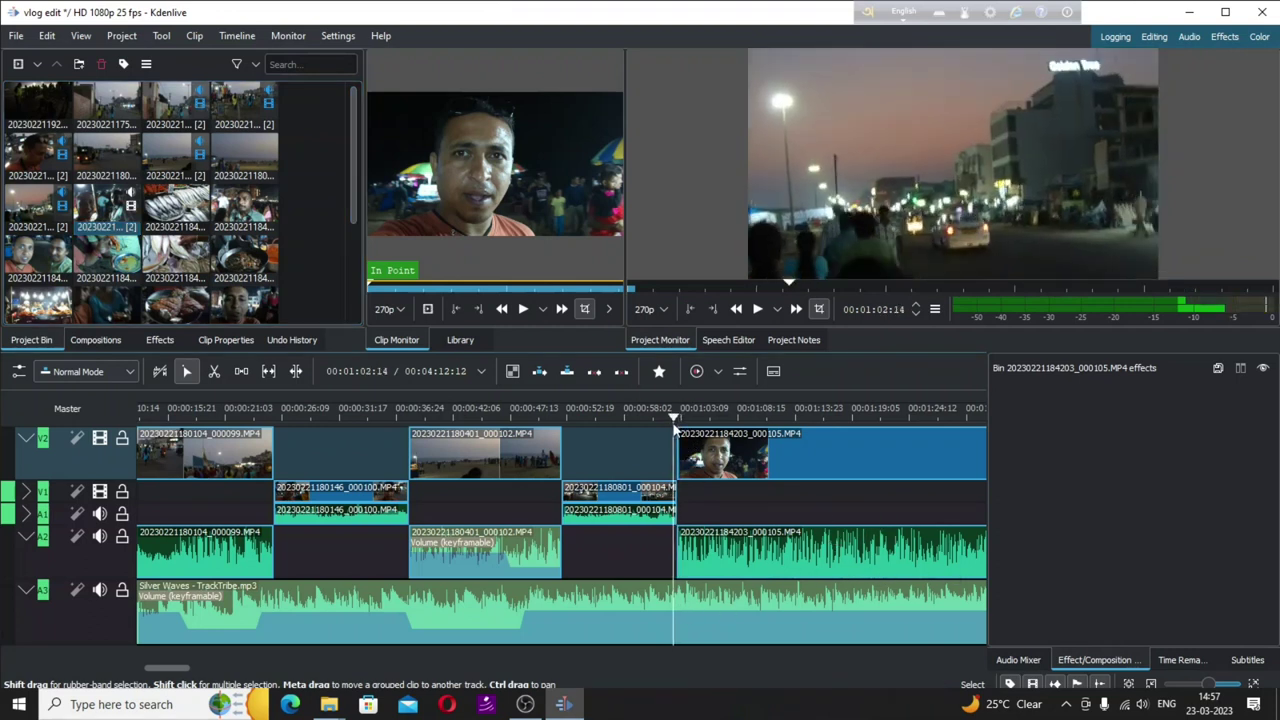
{"action": "left_click", "coordinate": [694, 608]}
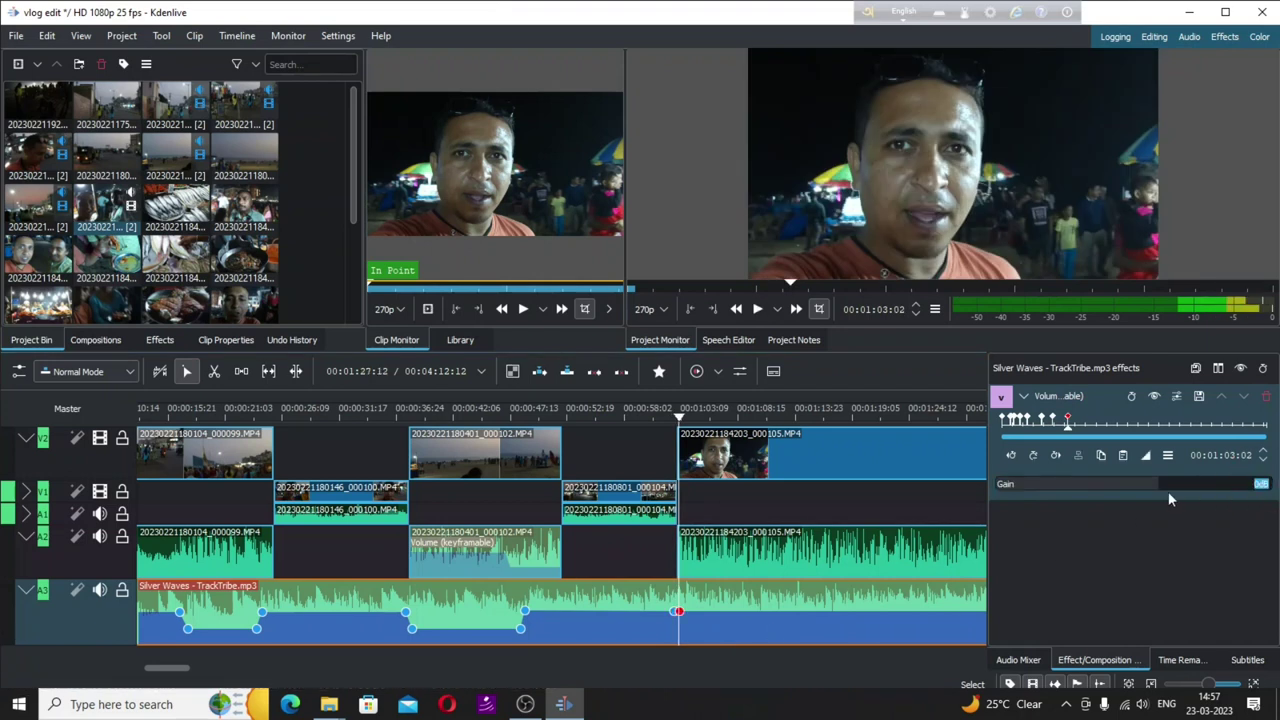
{"action": "left_click_drag", "start_coordinate": [1123, 493], "coordinate": [1100, 495]}
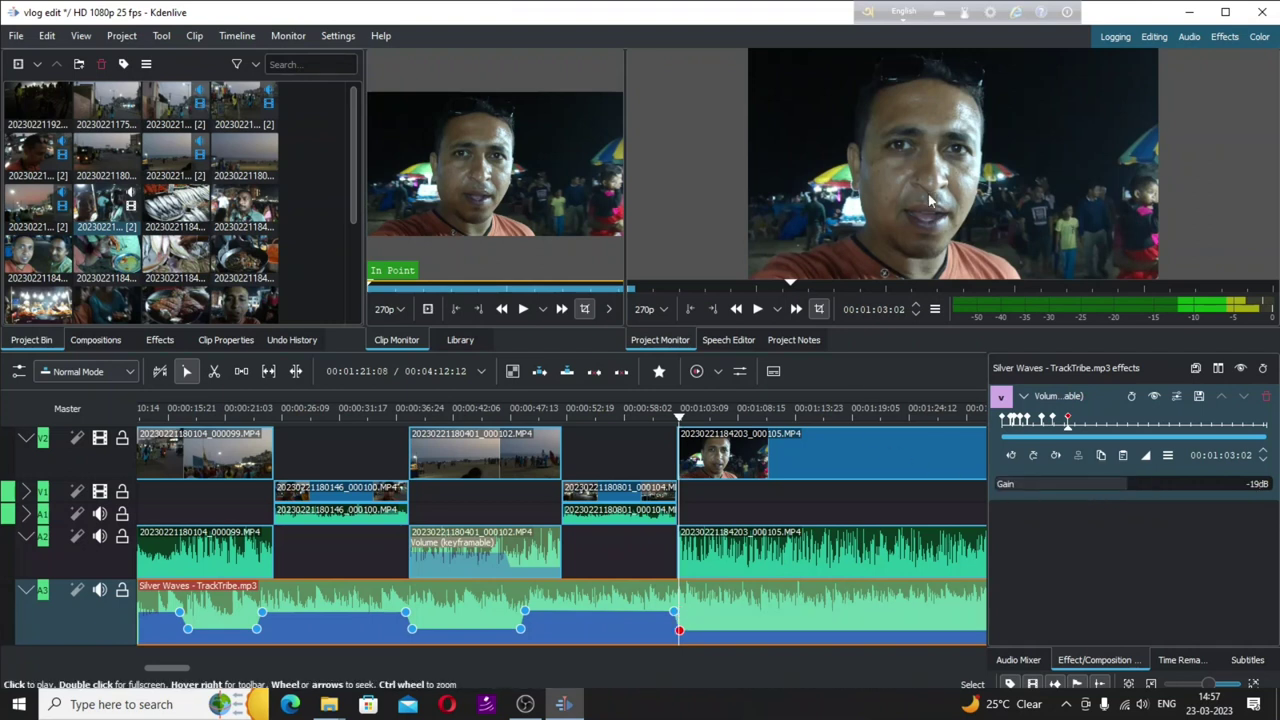
{"action": "left_click", "coordinate": [666, 420]}
{"action": "key", "text": "space"}
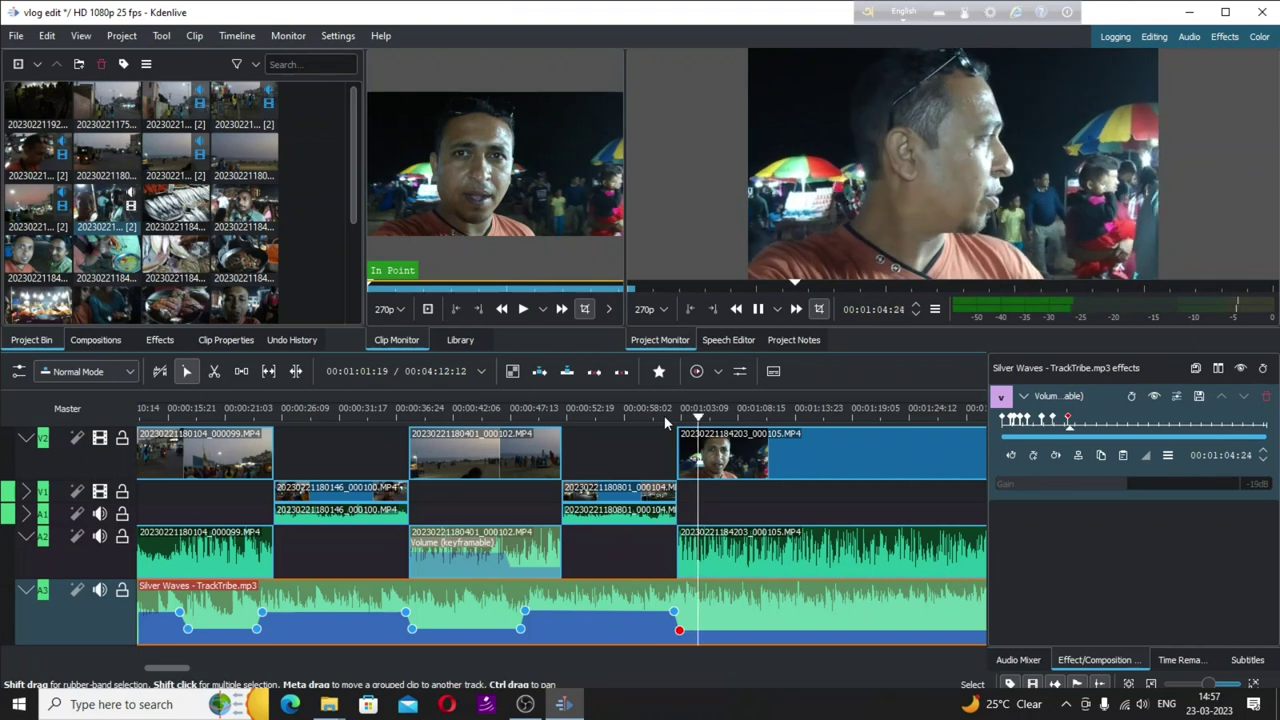
{"action": "key", "text": "space"}
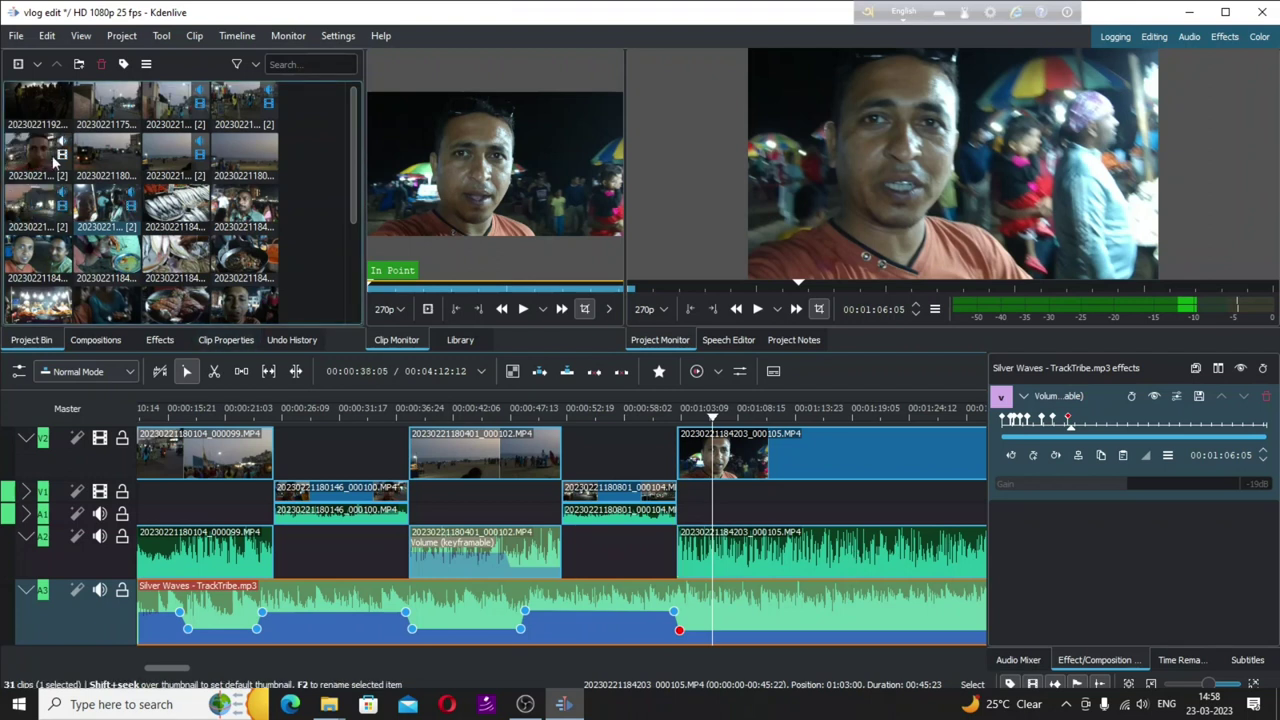
Apply the LADSPA Noise Suppressor for Voice audio effect to the whole A2 track.
{"action": "left_click", "coordinate": [163, 342]}
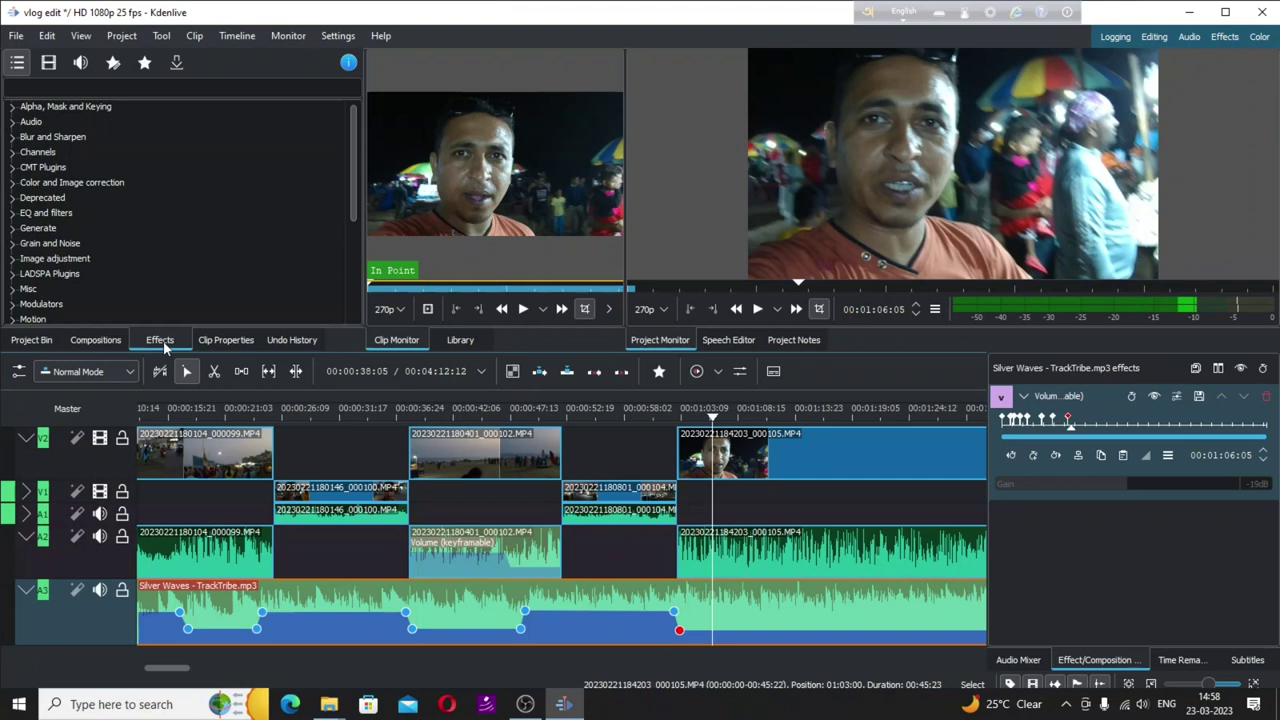
{"action": "left_click", "coordinate": [117, 182]}
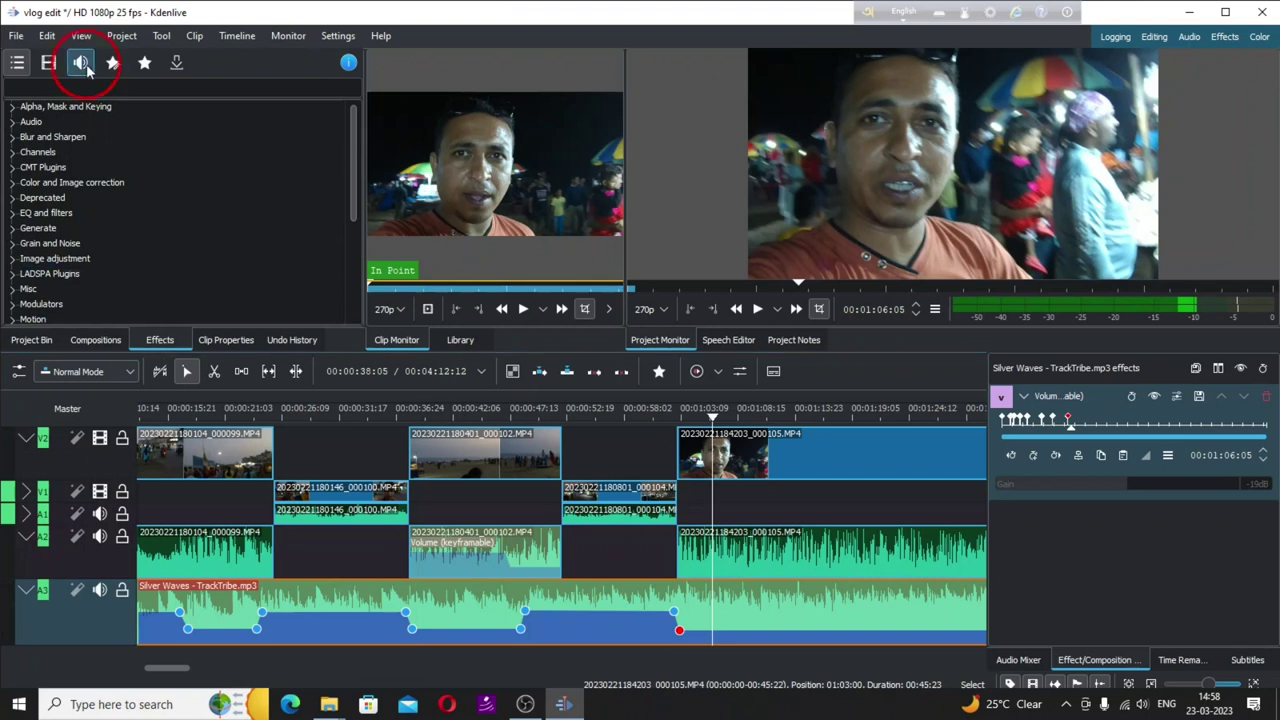
{"action": "left_click", "coordinate": [80, 62]}
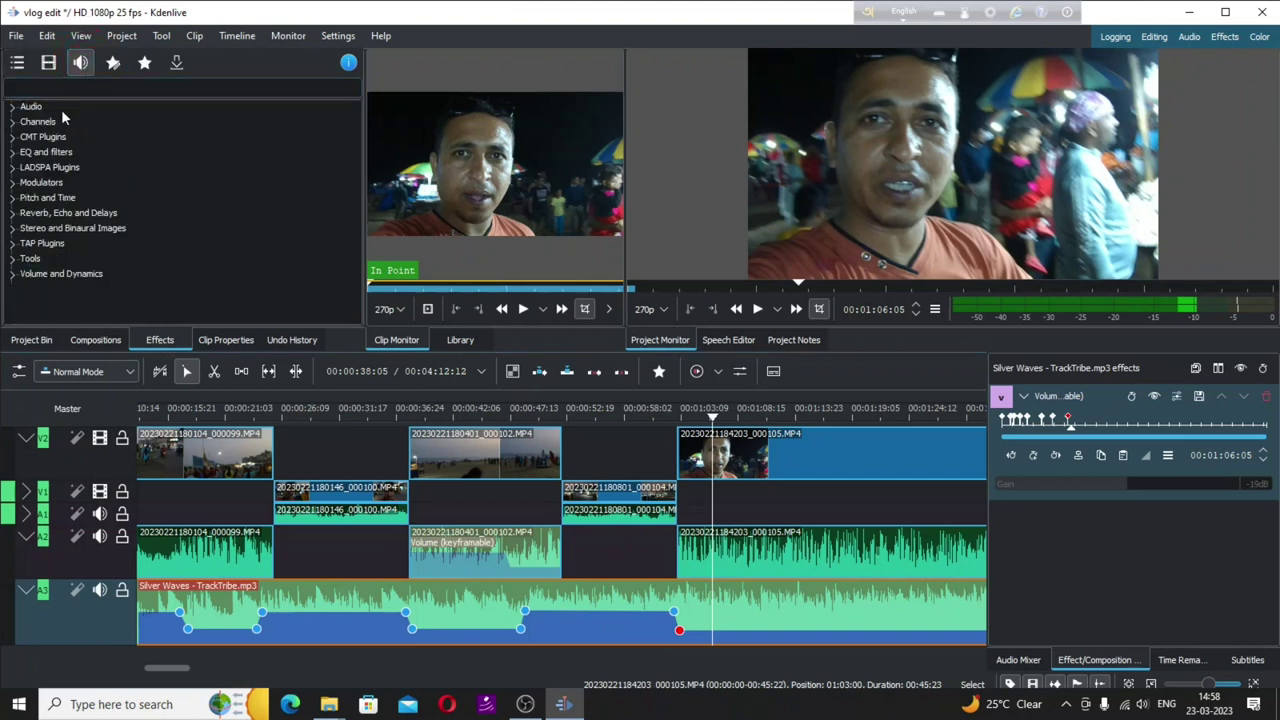
{"action": "left_click", "coordinate": [12, 168]}
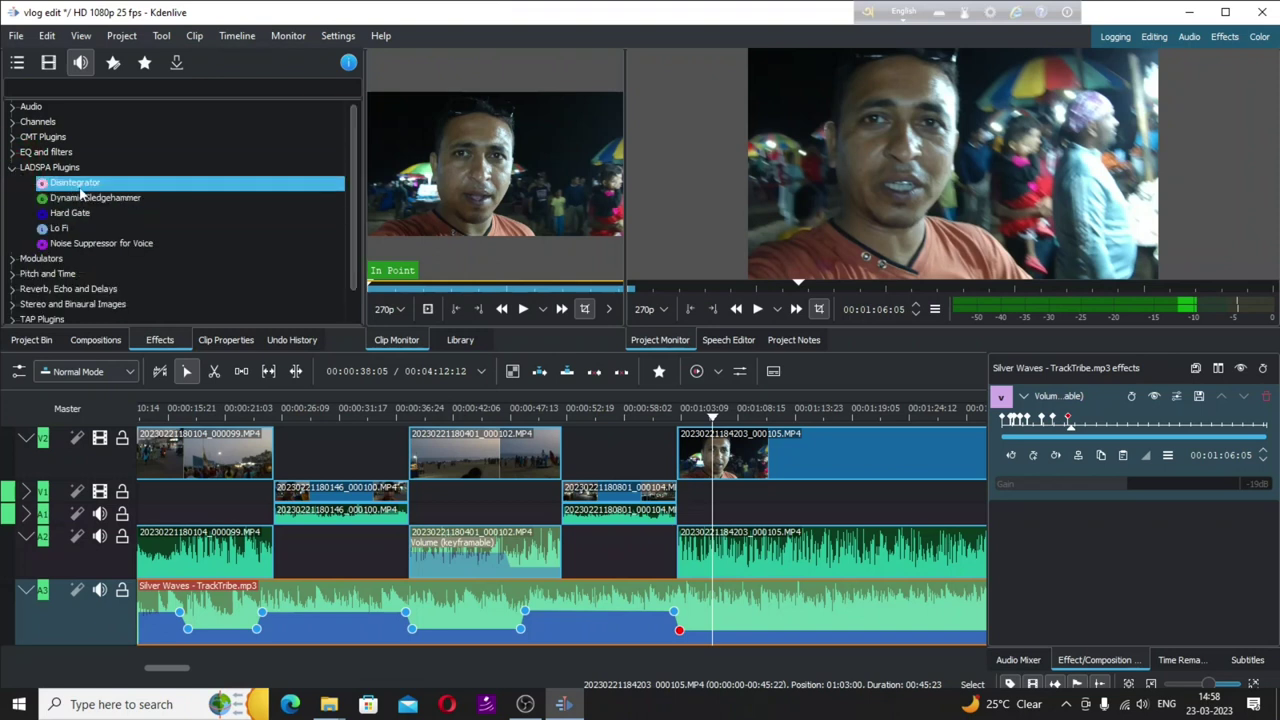
{"action": "left_click", "coordinate": [108, 200]}
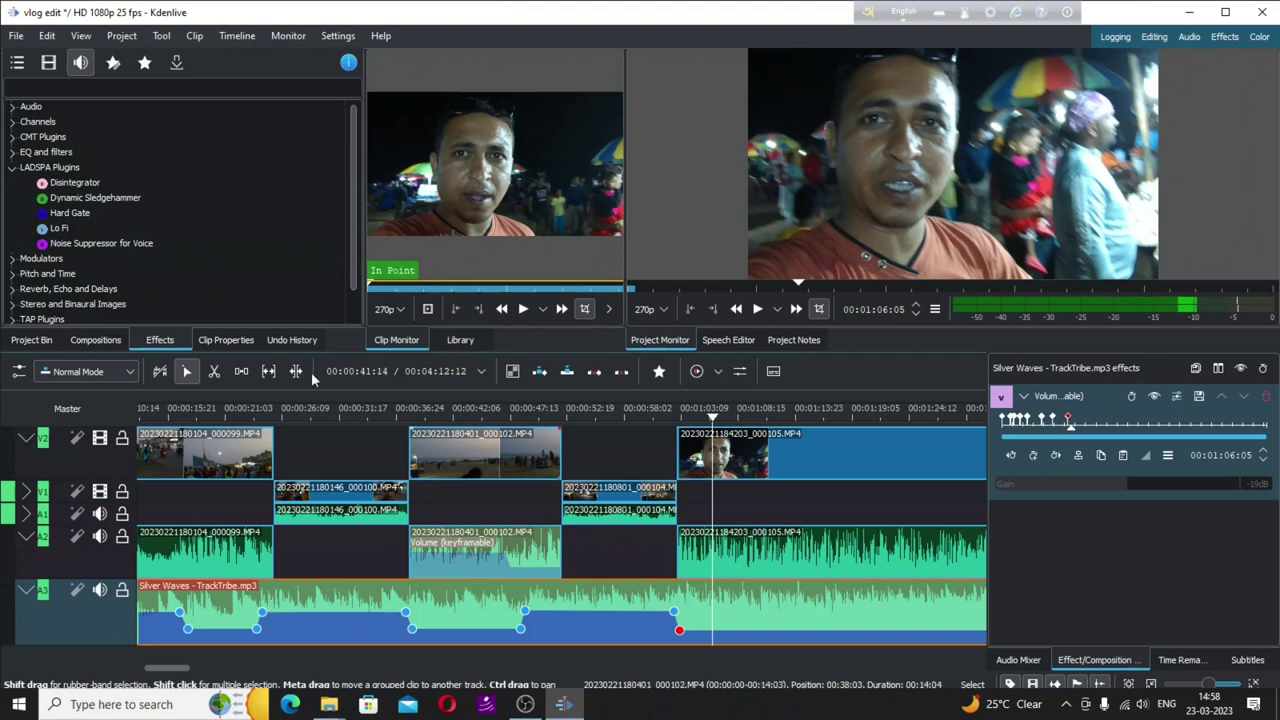
{"action": "left_click", "coordinate": [97, 247]}
{"action": "left_click_drag", "start_coordinate": [97, 247], "coordinate": [99, 413]}
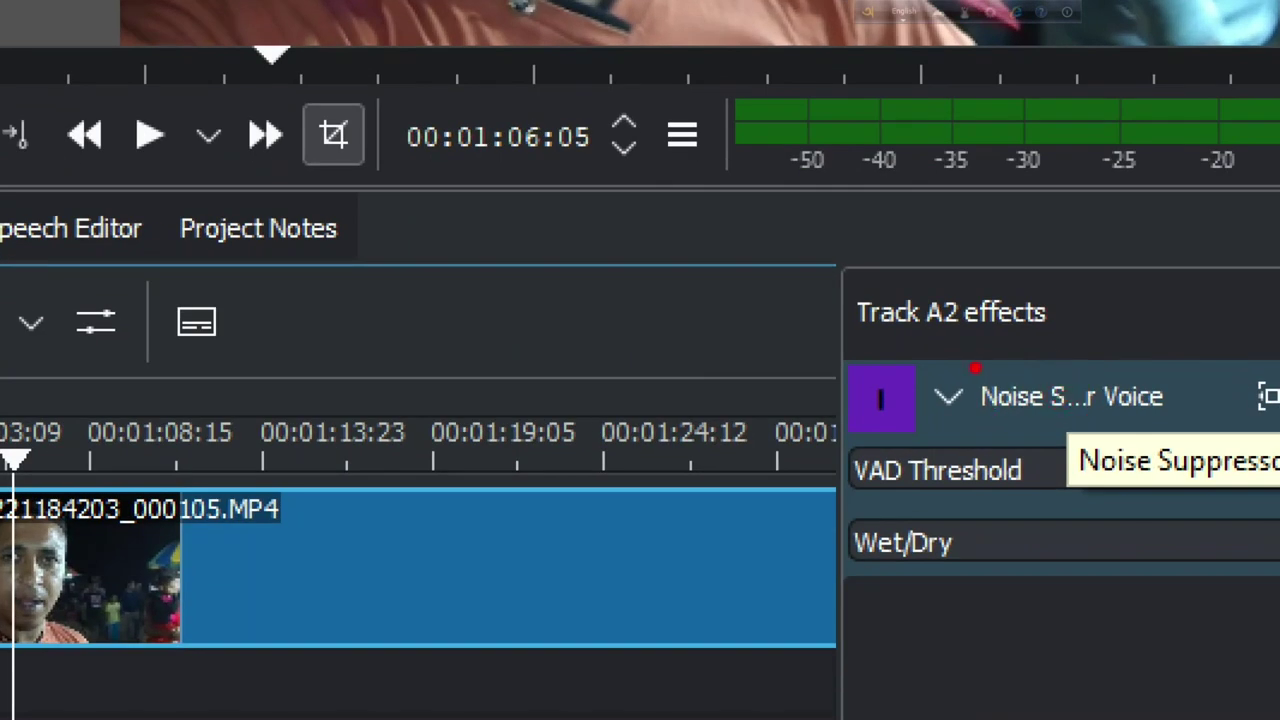
{"action": "mouse_move", "coordinate": [975, 368]}
{"action": "left_mouse_down"}
{"action": "mouse_move", "coordinate": [1179, 358]}
{"action": "mouse_move", "coordinate": [1259, 381]}
{"action": "mouse_move", "coordinate": [1139, 459]}
{"action": "mouse_move", "coordinate": [989, 442]}
{"action": "mouse_move", "coordinate": [942, 390]}
{"action": "left_mouse_up"}
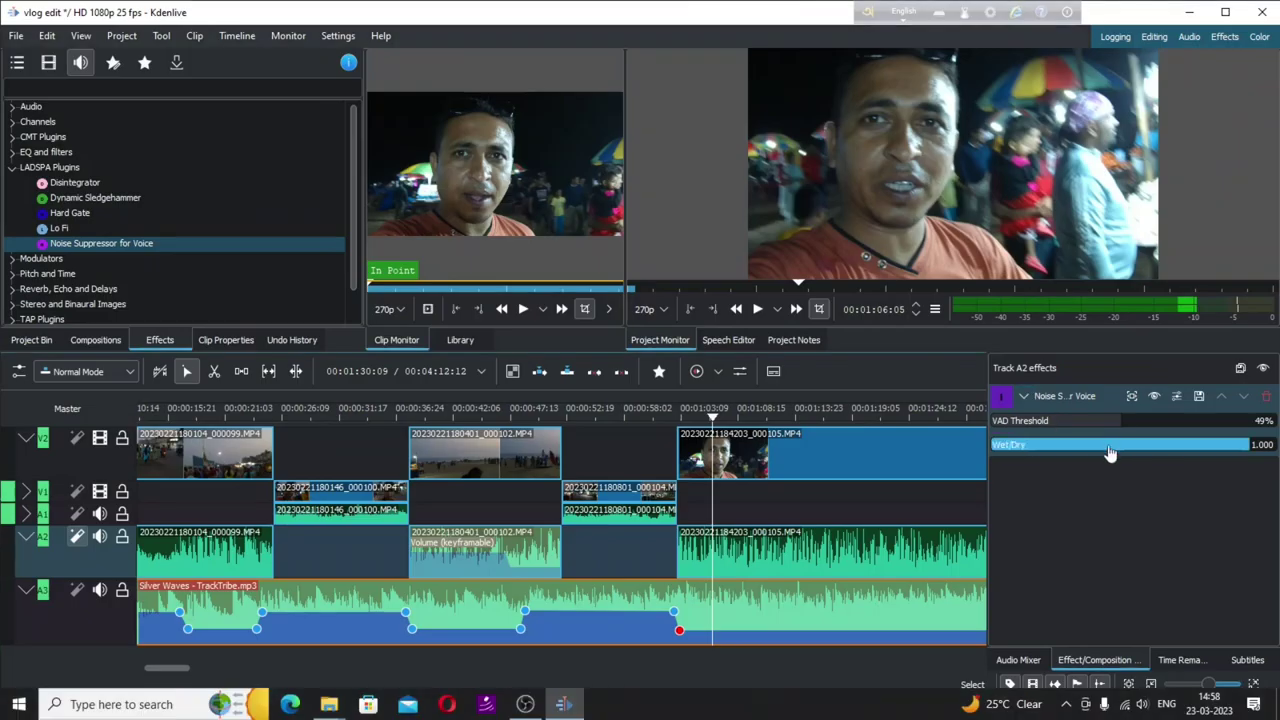
{"action": "left_click", "coordinate": [674, 419]}
{"action": "key", "text": "space"}
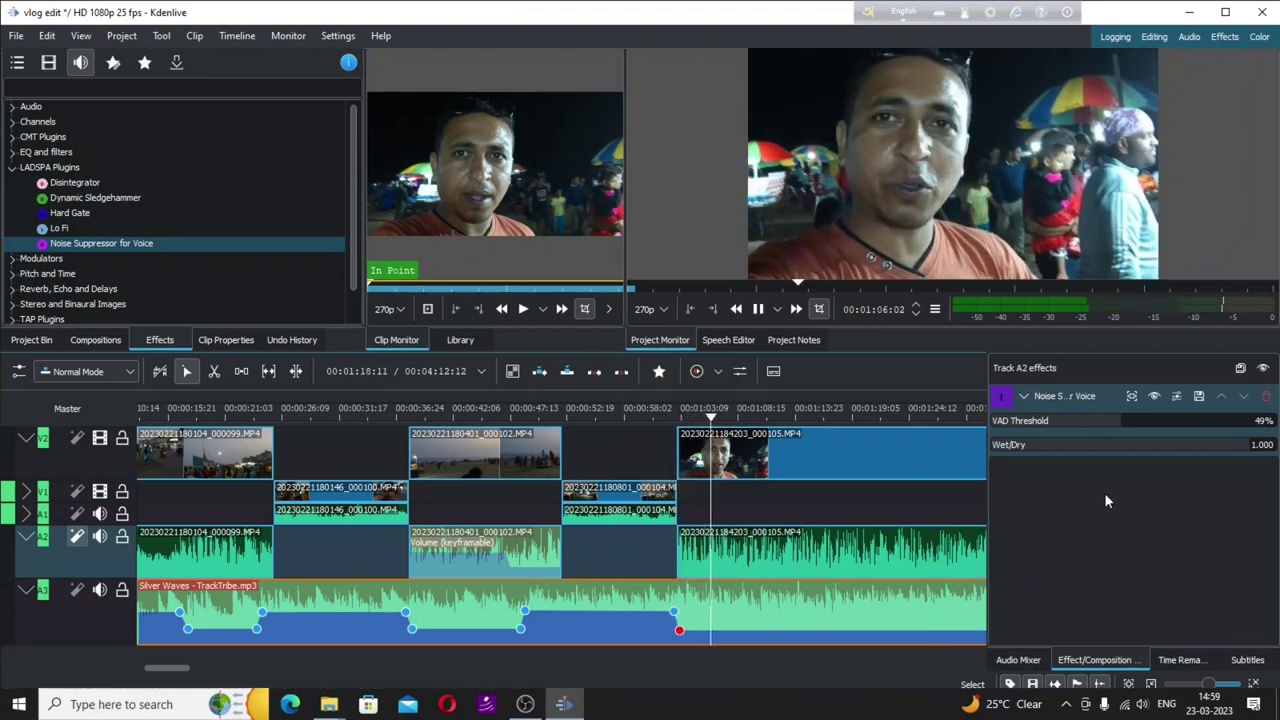
{"action": "left_click", "coordinate": [1124, 427]}
{"action": "left_click_drag", "start_coordinate": [1124, 427], "coordinate": [1157, 433]}
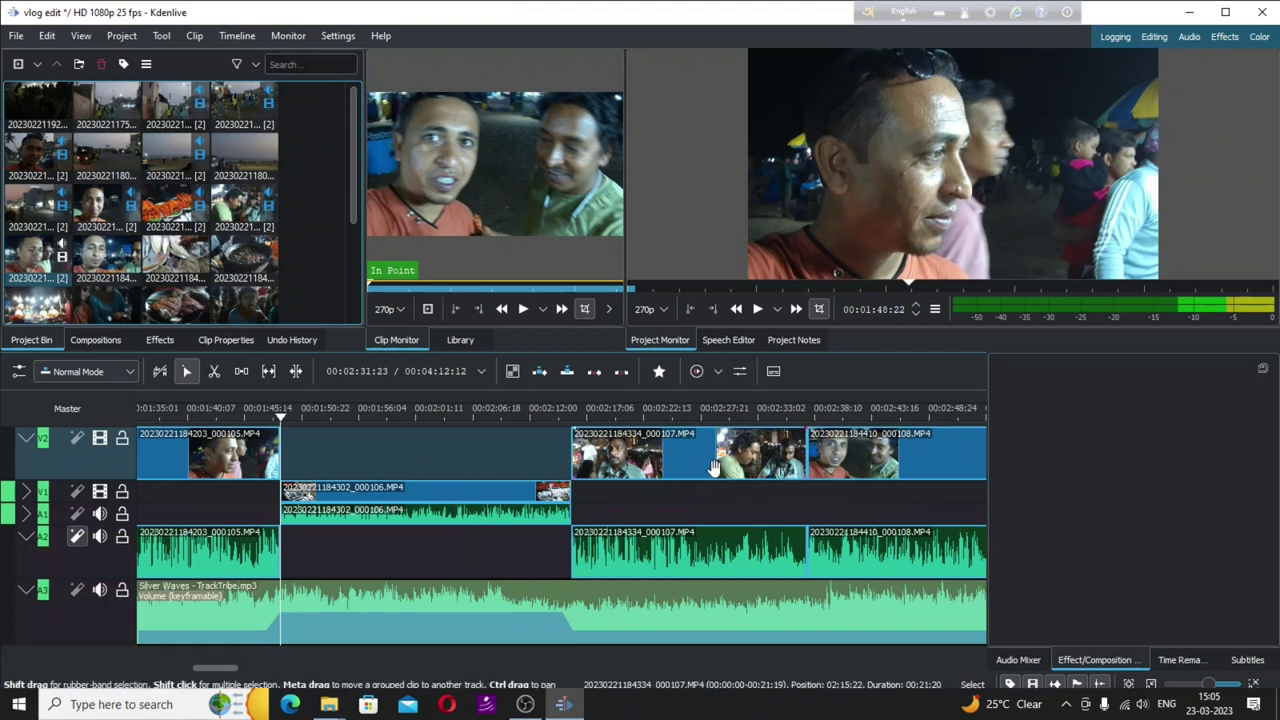
{"action": "left_click", "coordinate": [573, 413]}
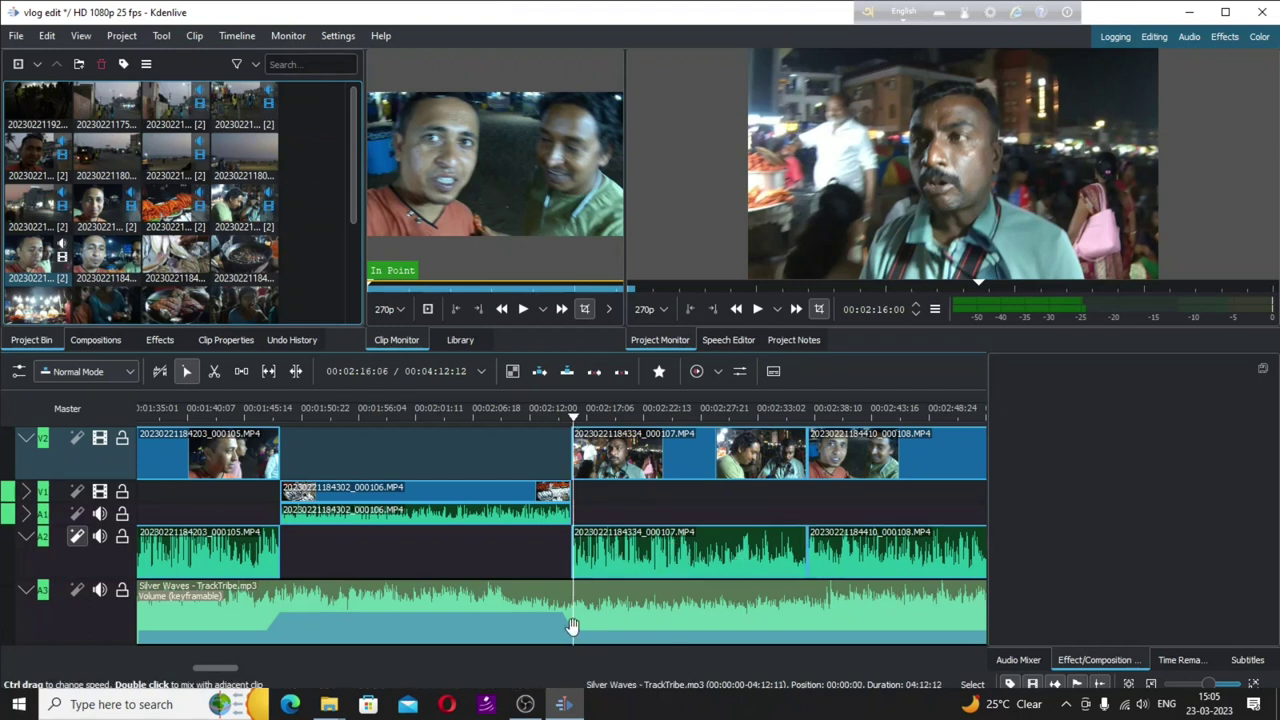
{"action": "left_click", "coordinate": [698, 416]}
{"action": "left_click", "coordinate": [686, 416]}
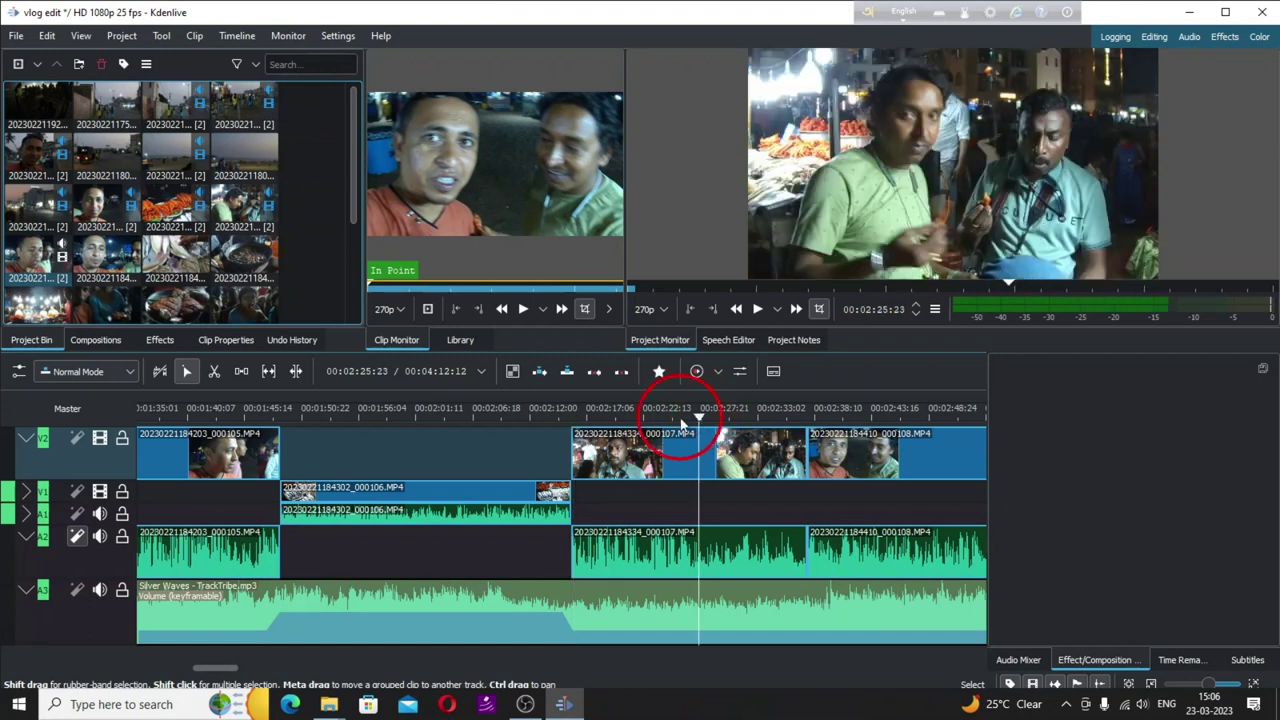
{"action": "key", "text": "space"}
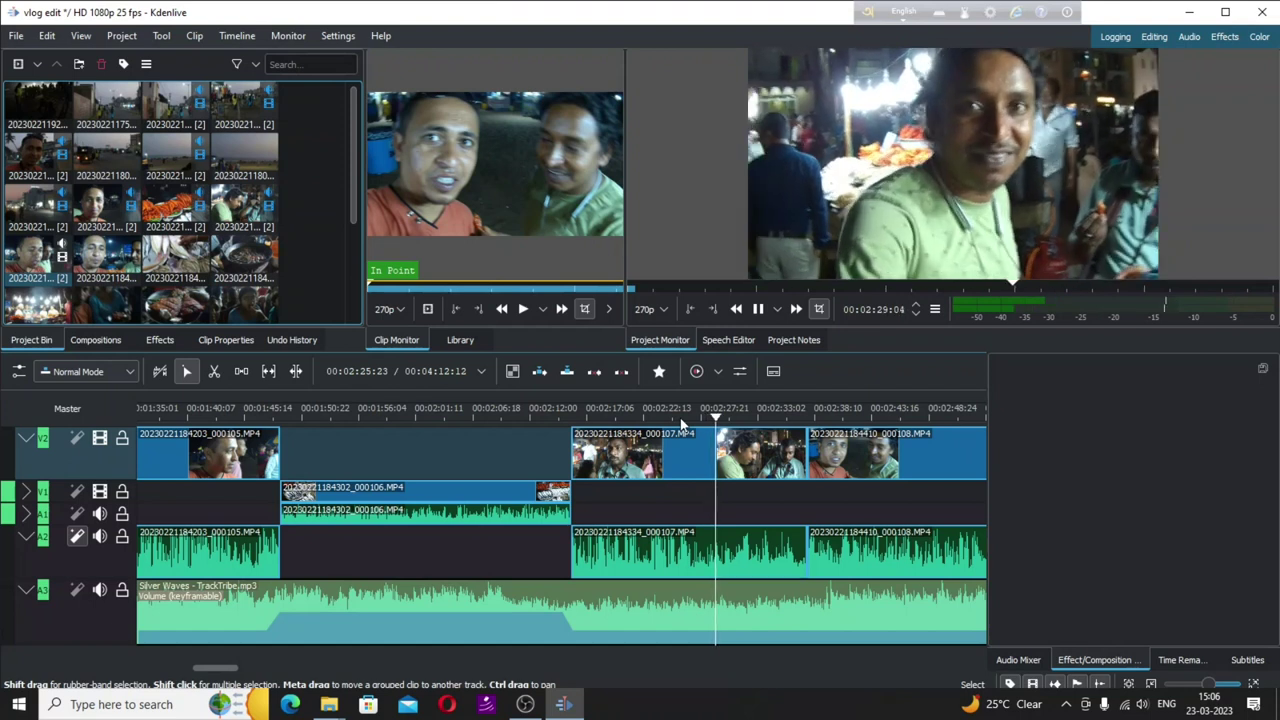
{"action": "key", "text": "space"}
Add music volume keyframes at 00:02:27:17 and 00:02:28:13, raise the second to -1 dB, and play the result.
{"action": "mouse_move", "coordinate": [716, 420]}
{"action": "left_mouse_down"}
{"action": "mouse_move", "coordinate": [735, 420]}
{"action": "mouse_move", "coordinate": [694, 425]}
{"action": "mouse_move", "coordinate": [699, 435]}
{"action": "left_mouse_up"}
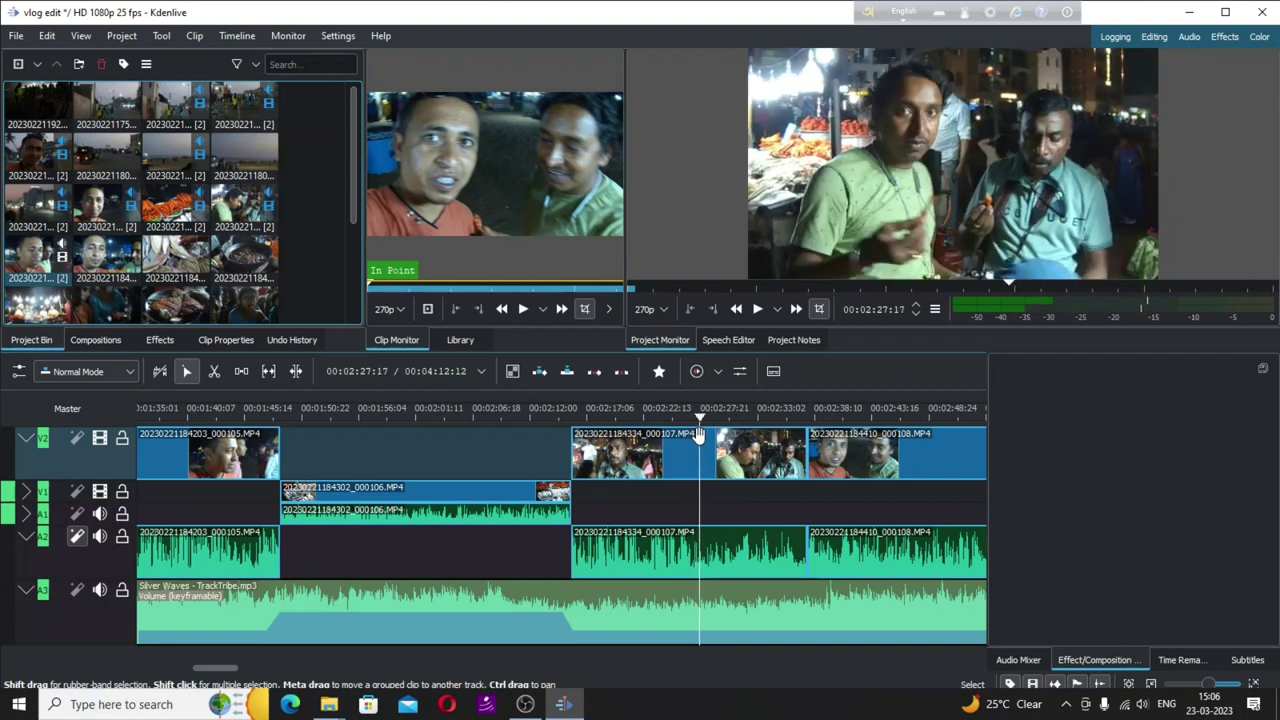
{"action": "left_click", "coordinate": [705, 615]}
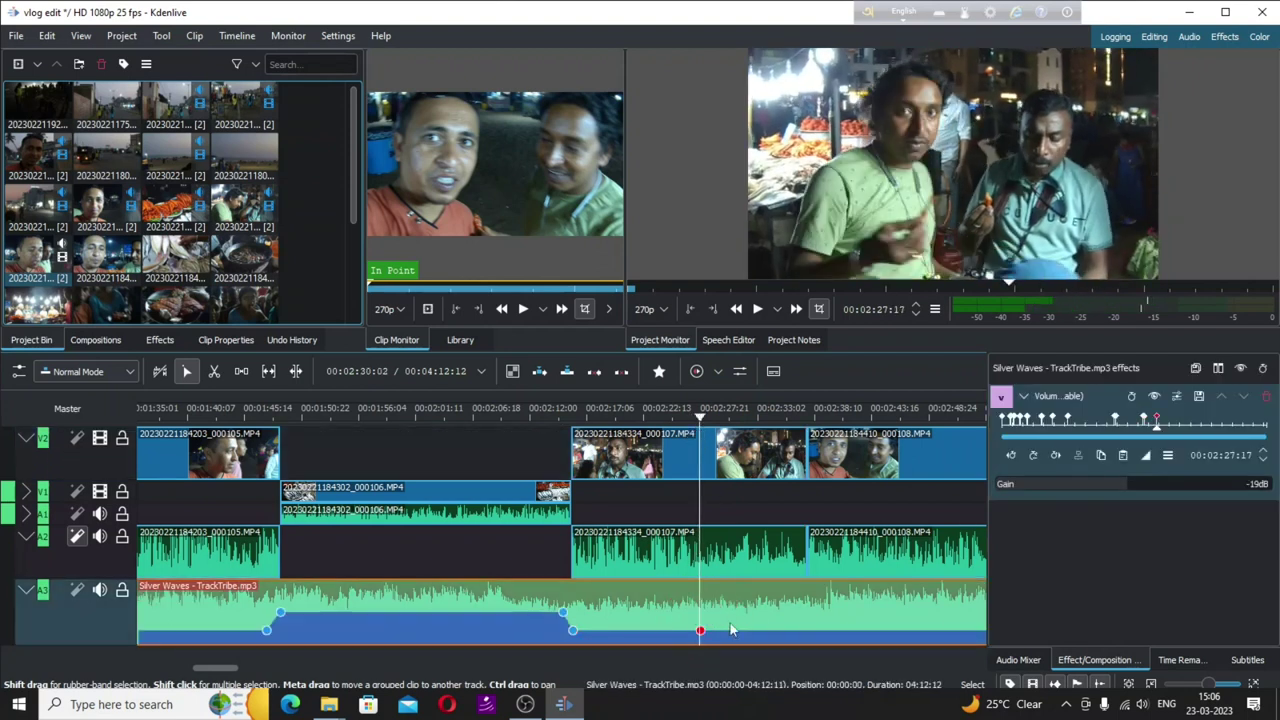
{"action": "key", "text": "space"}
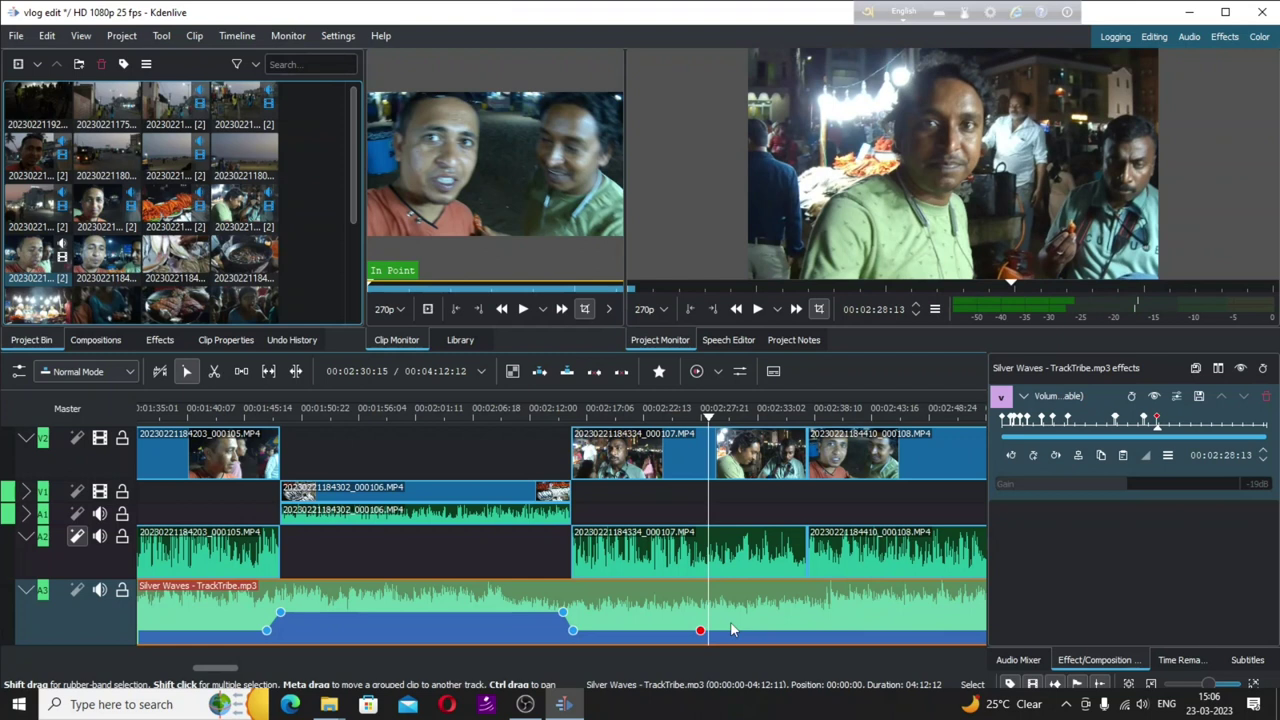
{"action": "left_click_drag", "start_coordinate": [712, 636], "coordinate": [711, 622]}
{"action": "key", "text": "space"}
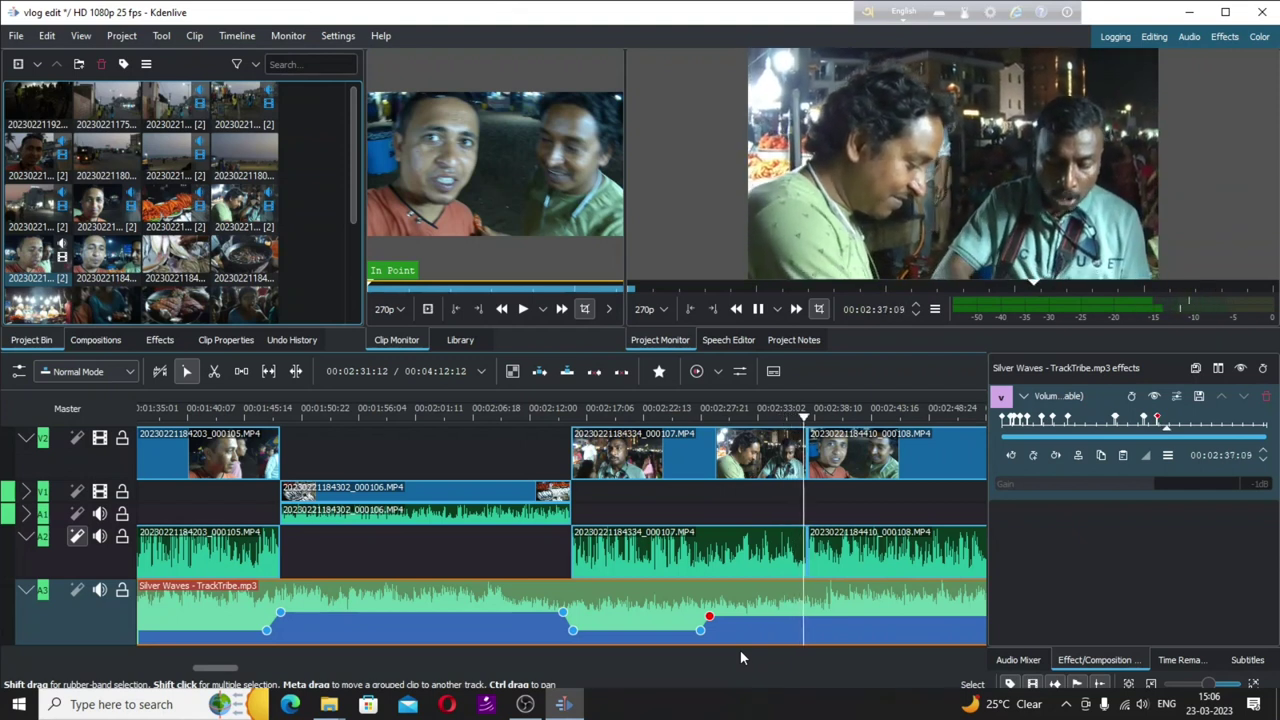
{"action": "key", "text": "space"}
{"action": "left_click_drag", "start_coordinate": [816, 420], "coordinate": [808, 458]}
{"action": "left_click", "coordinate": [802, 617]}
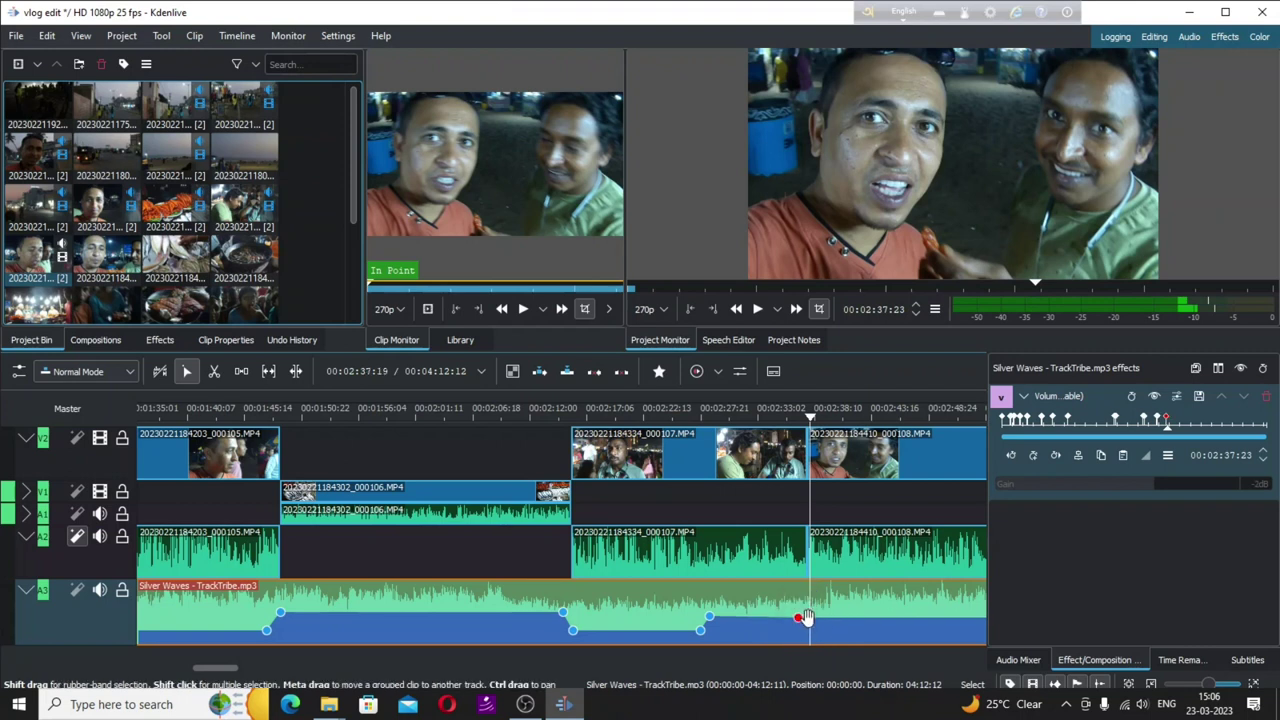
{"action": "mouse_move", "coordinate": [800, 625]}
{"action": "left_click_drag", "start_coordinate": [800, 625], "coordinate": [801, 622]}
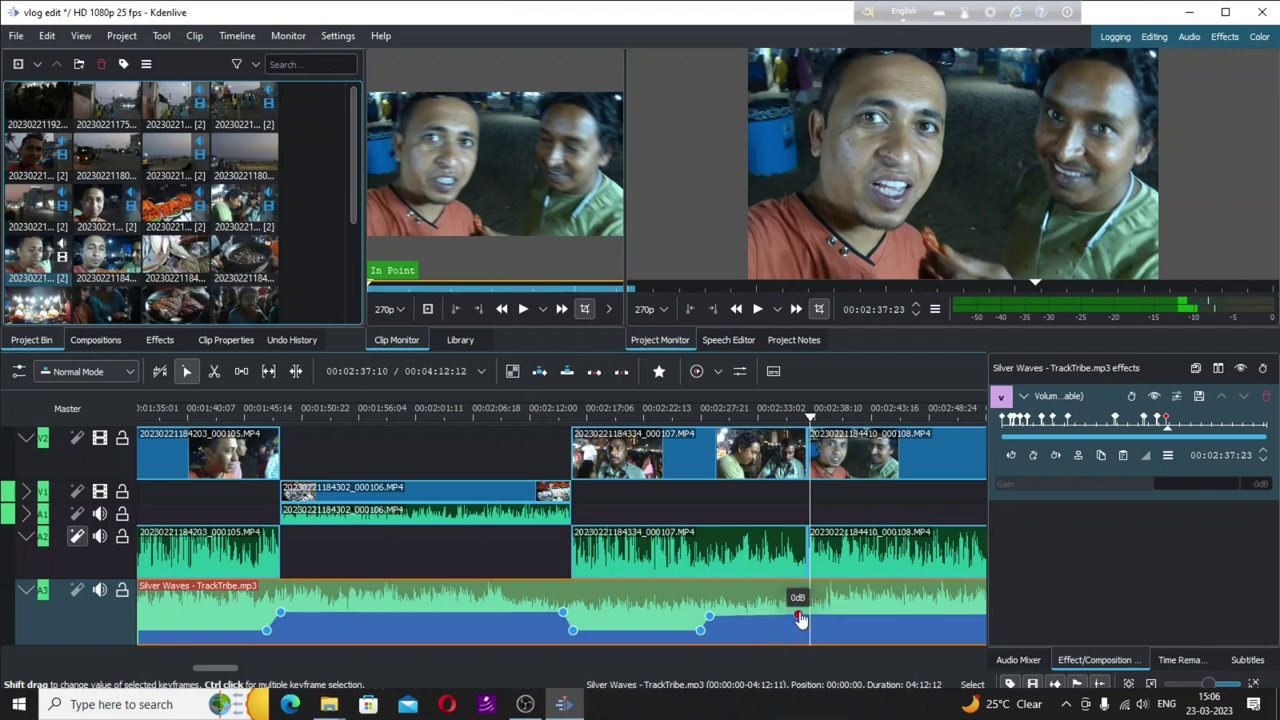
Add a -19 dB music keyframe near 00:02:37:23, lower the keyframe before it to about -3 dB, and play from 00:02:31:04.
{"action": "left_click", "coordinate": [806, 614]}
{"action": "left_click", "coordinate": [811, 618]}
{"action": "mouse_move", "coordinate": [812, 622]}
{"action": "left_mouse_down"}
{"action": "mouse_move", "coordinate": [812, 640]}
{"action": "mouse_move", "coordinate": [797, 622]}
{"action": "left_mouse_up"}
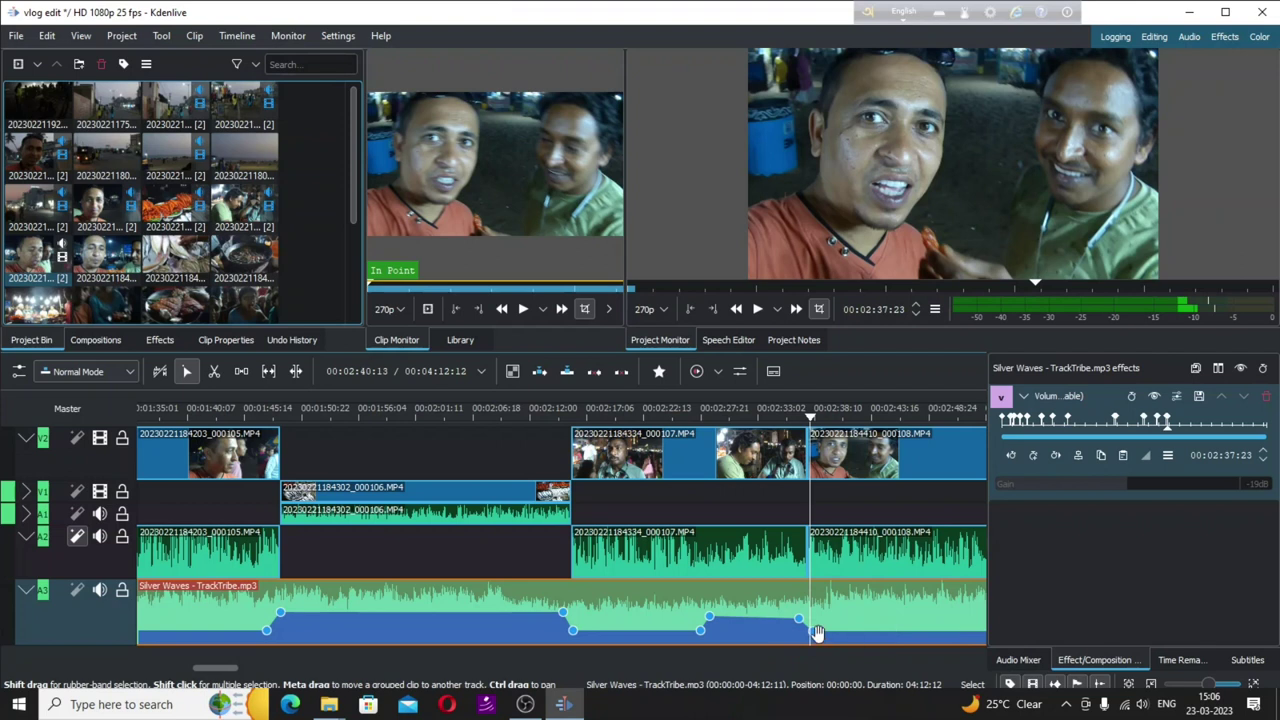
{"action": "mouse_move", "coordinate": [799, 621]}
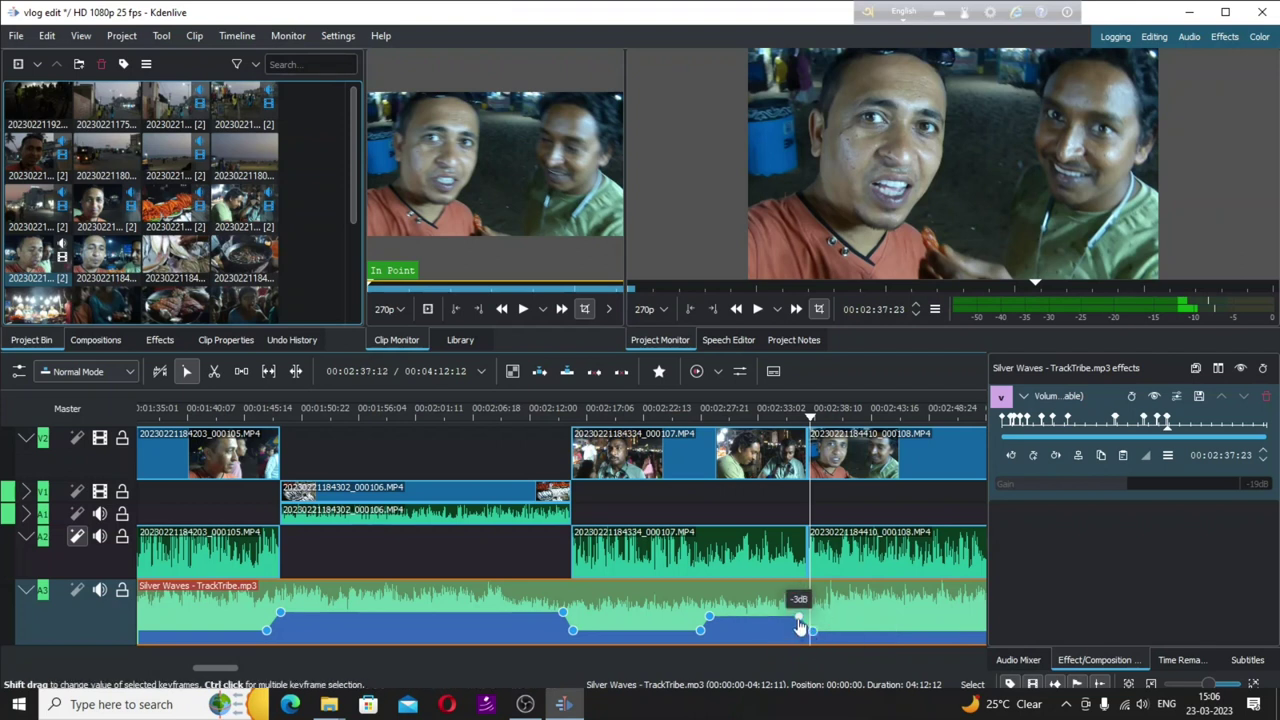
{"action": "left_click", "coordinate": [738, 418]}
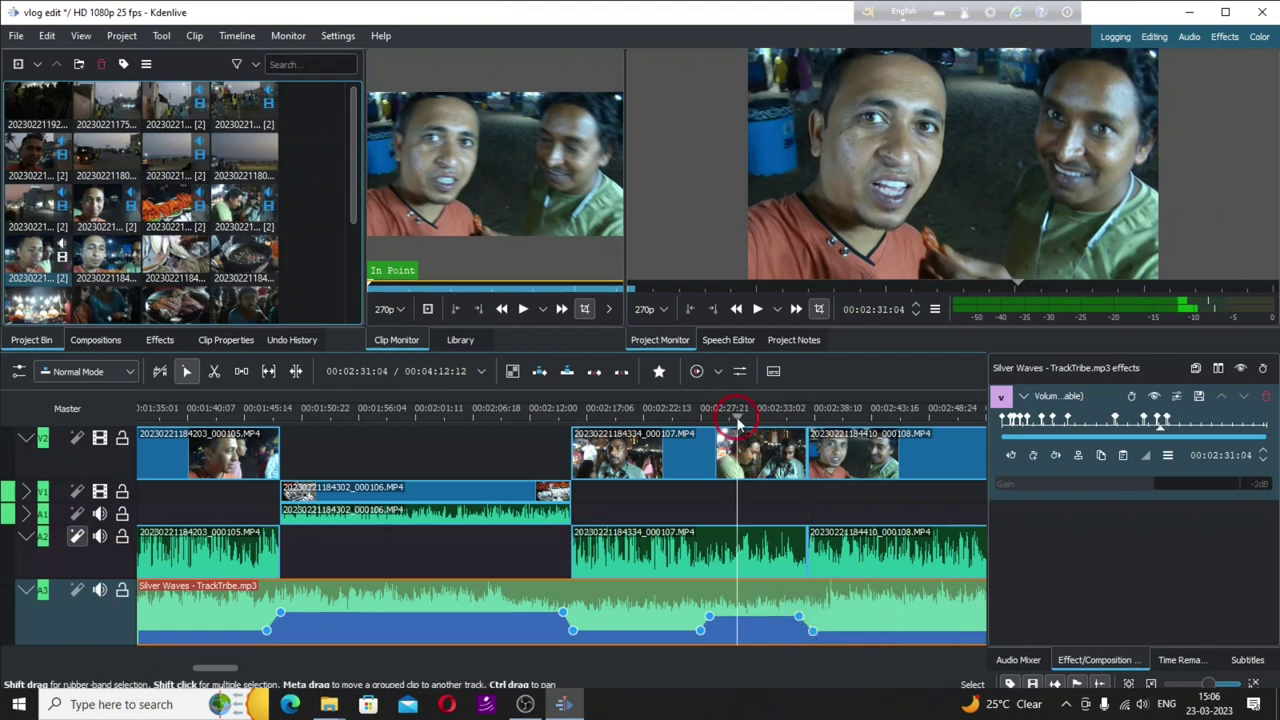
{"action": "key", "text": "space"}
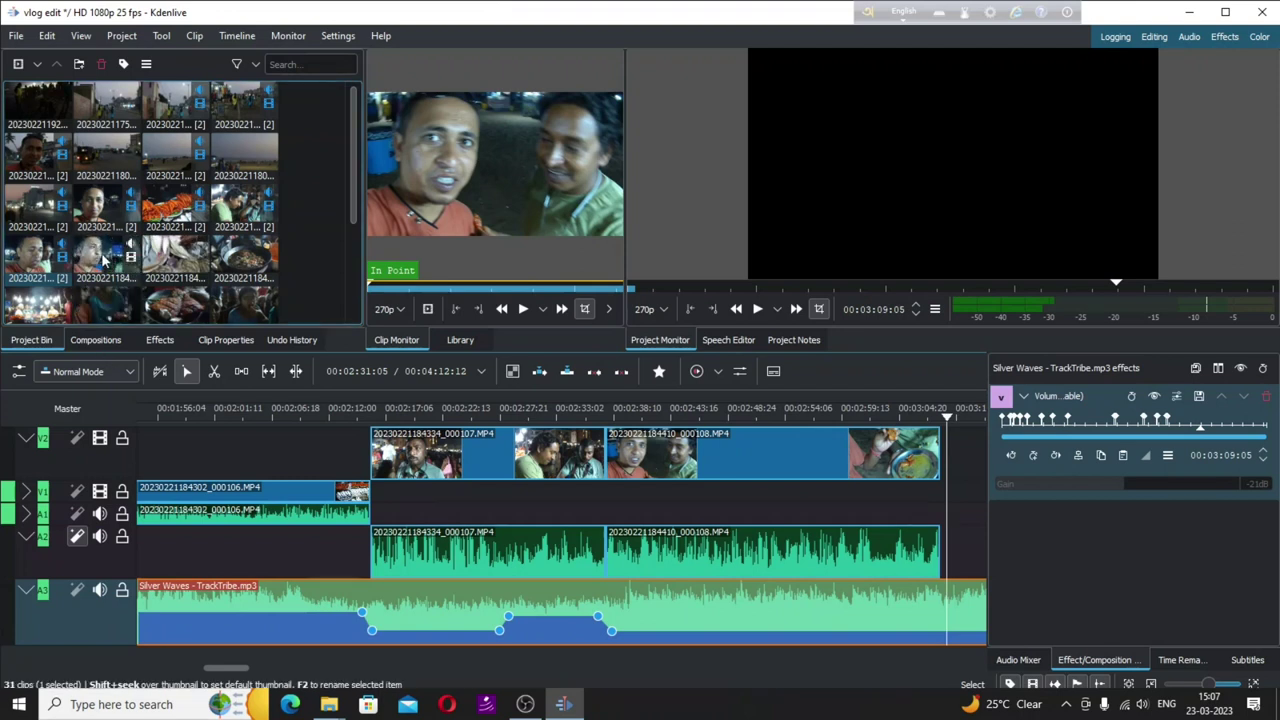
{"action": "left_click", "coordinate": [167, 262]}
{"action": "left_click_drag", "start_coordinate": [170, 262], "coordinate": [946, 537]}
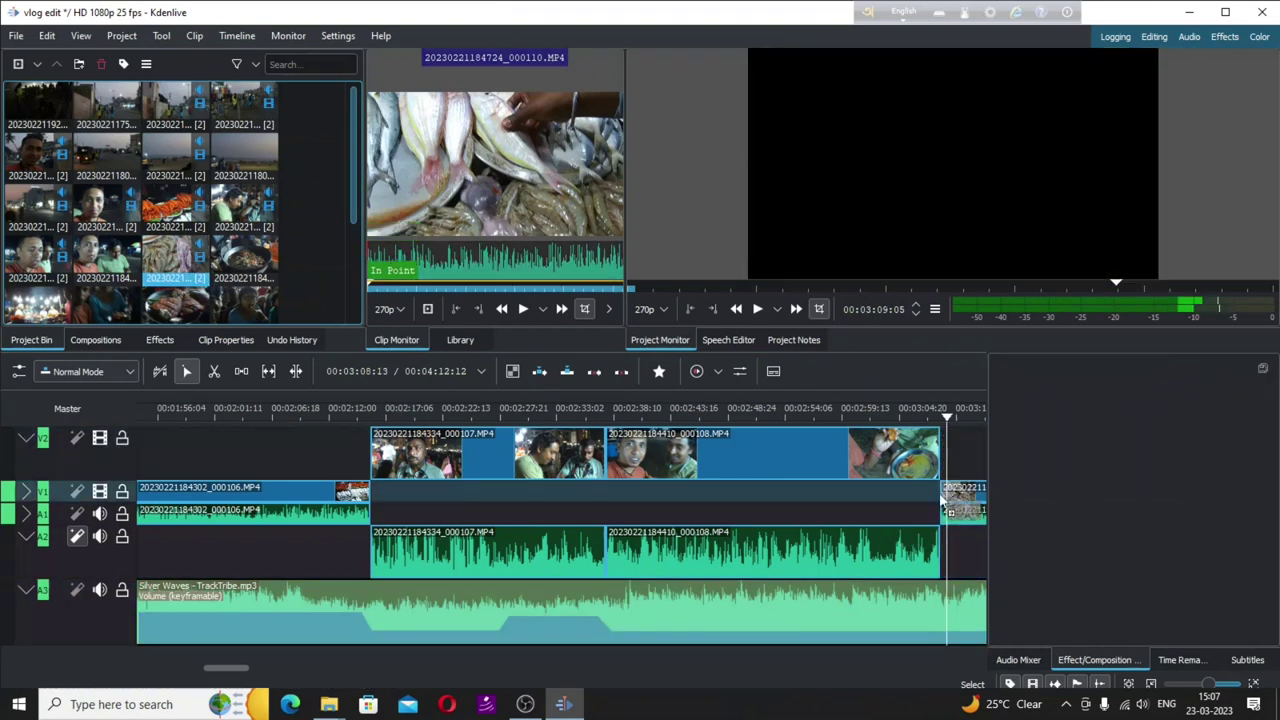
{"action": "scroll", "coordinate": [900, 438], "scroll_direction": "down", "scroll_amount": 5}
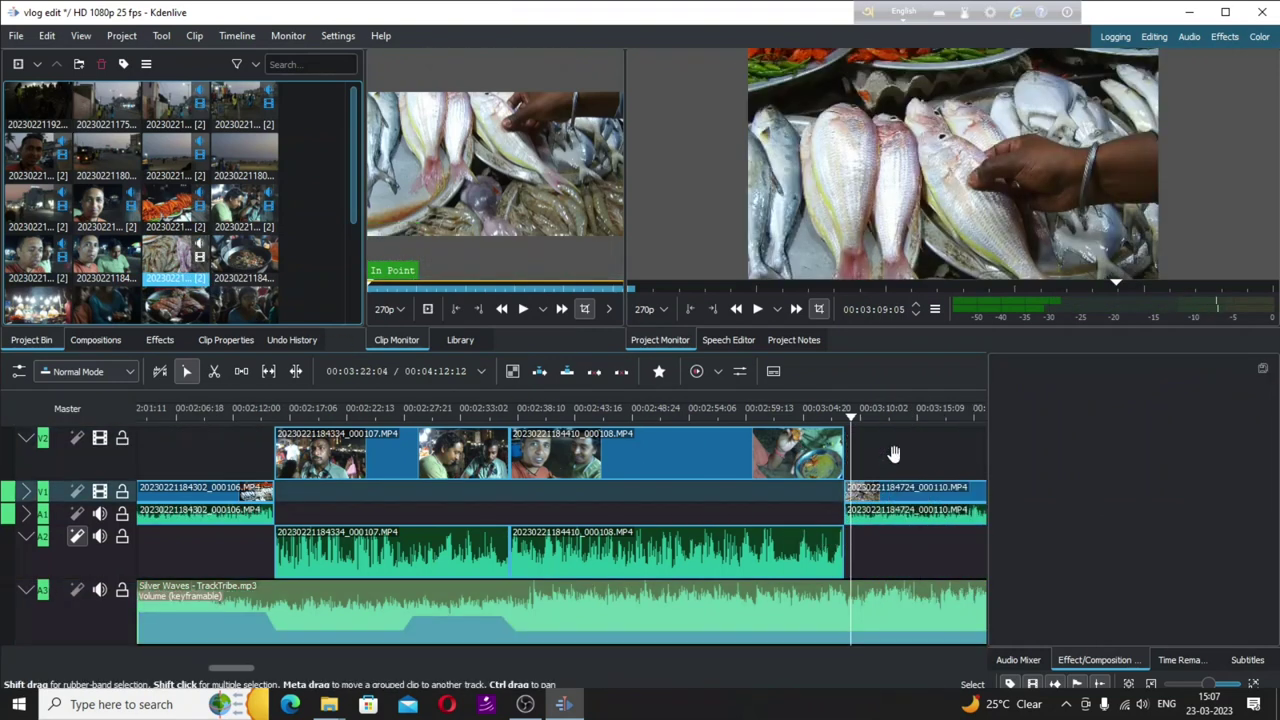
{"action": "left_click", "coordinate": [547, 409]}
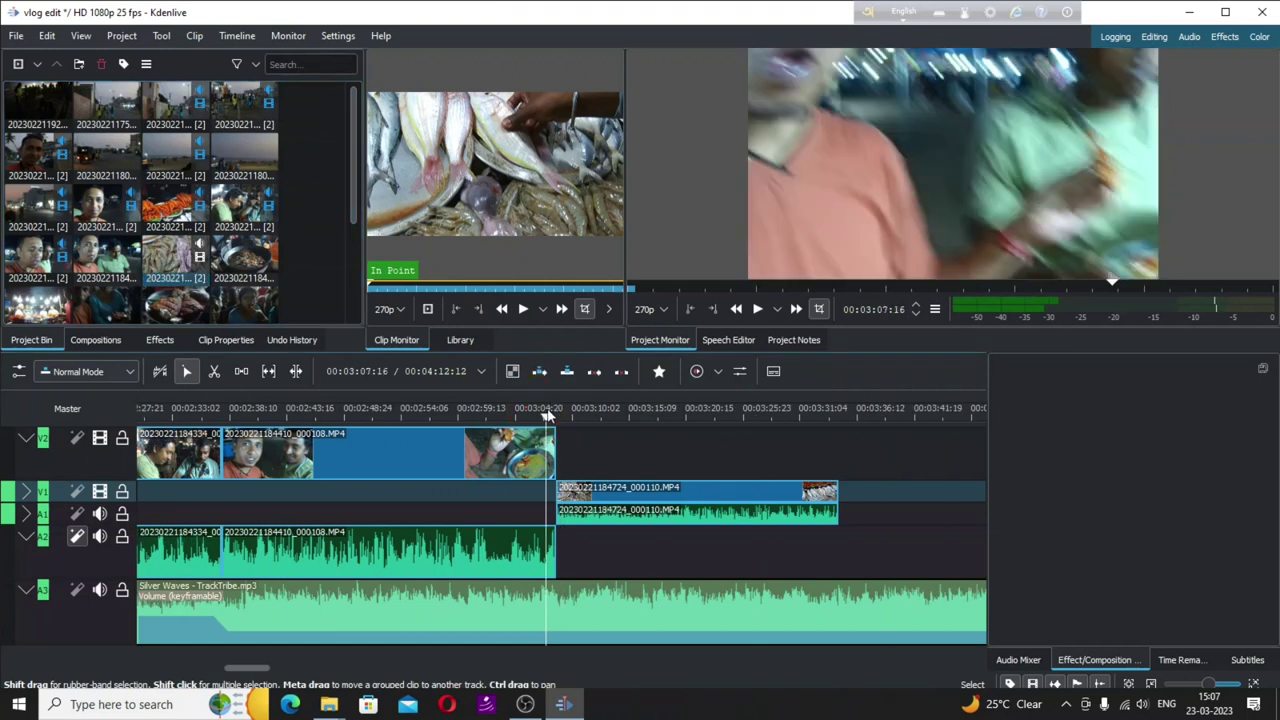
{"action": "left_click", "coordinate": [549, 418]}
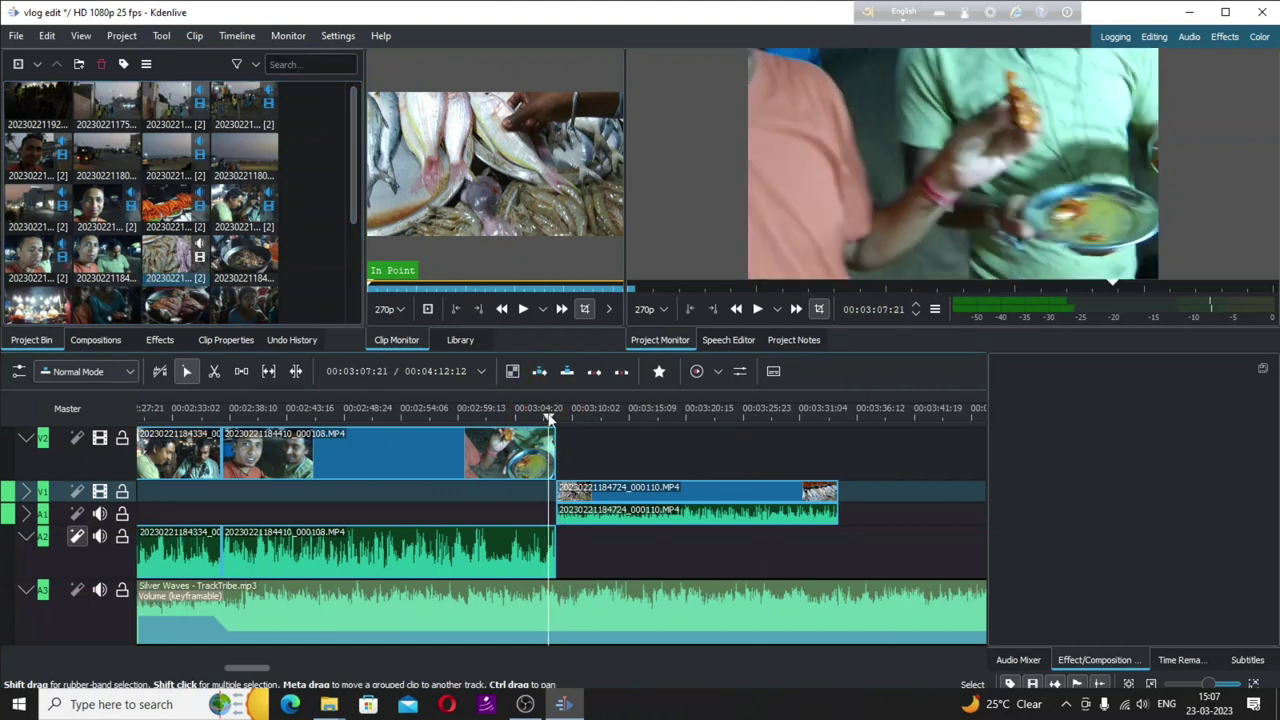
{"action": "left_click", "coordinate": [567, 603]}
{"action": "double_click", "coordinate": [566, 601]}
{"action": "key", "text": "space"}
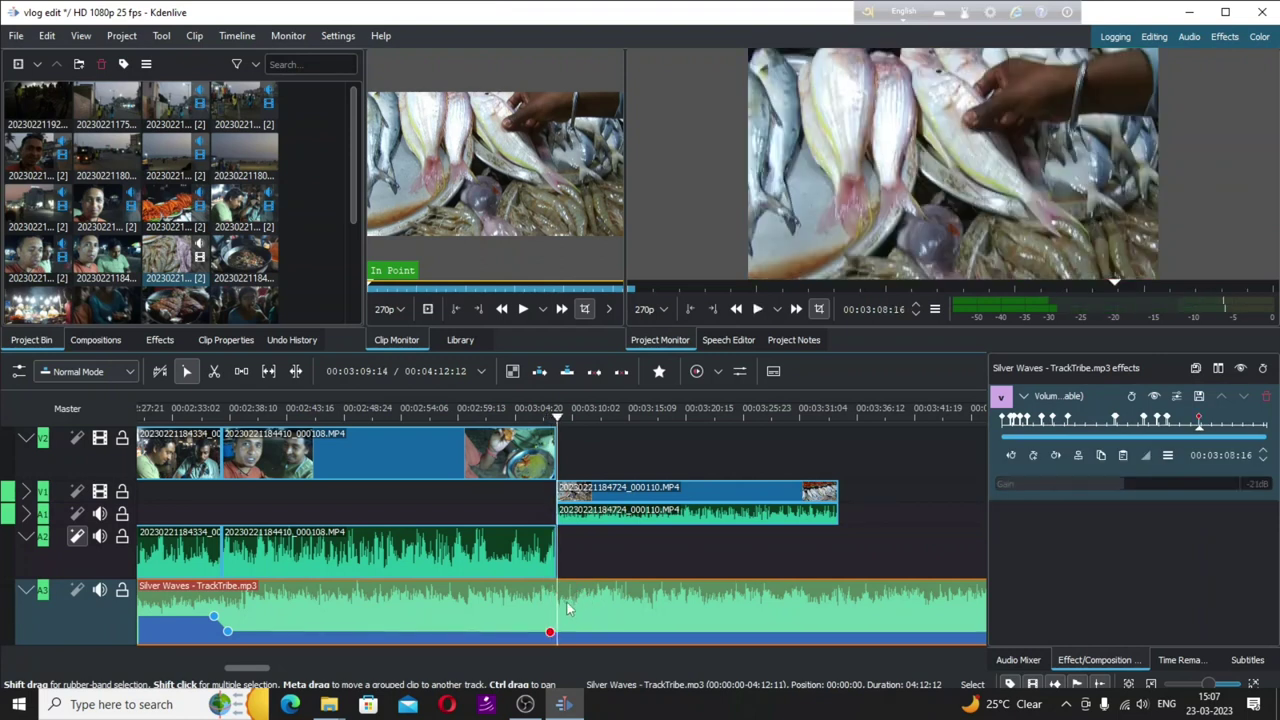
{"action": "left_click", "coordinate": [1252, 484]}
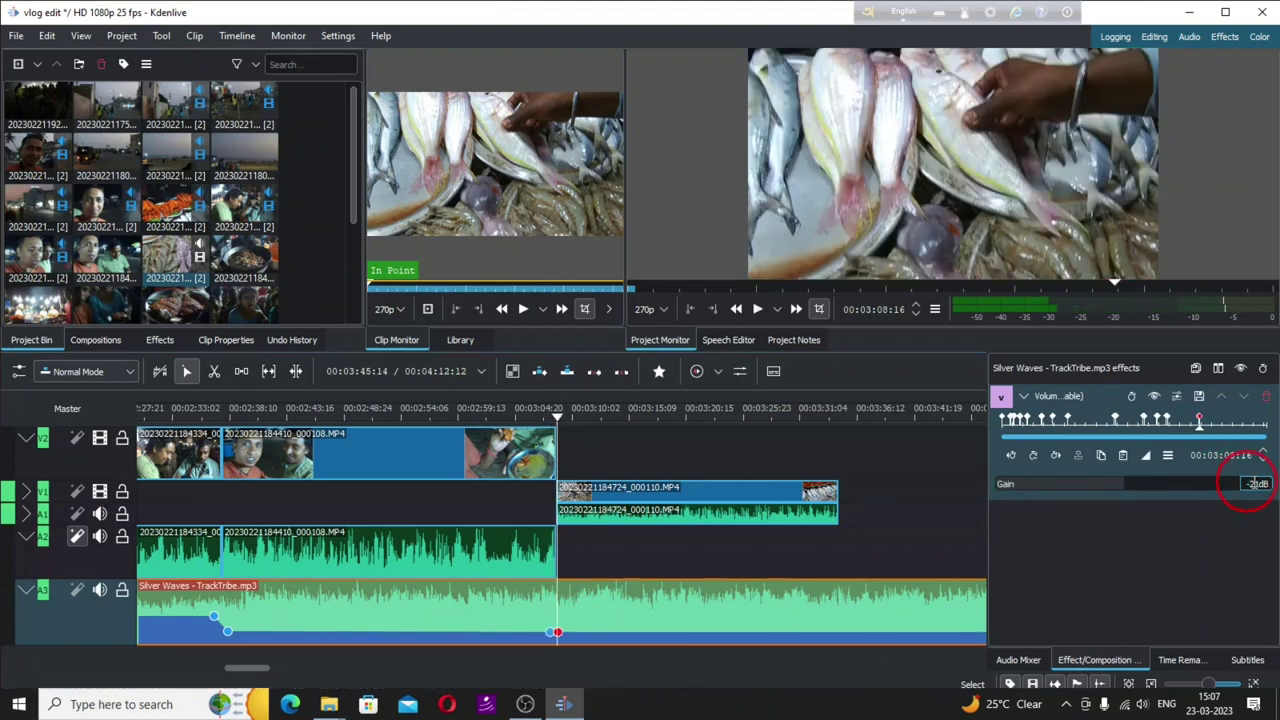
{"action": "scroll", "coordinate": [1256, 483], "scroll_direction": "up", "scroll_amount": 5}
{"action": "key", "text": "space"}
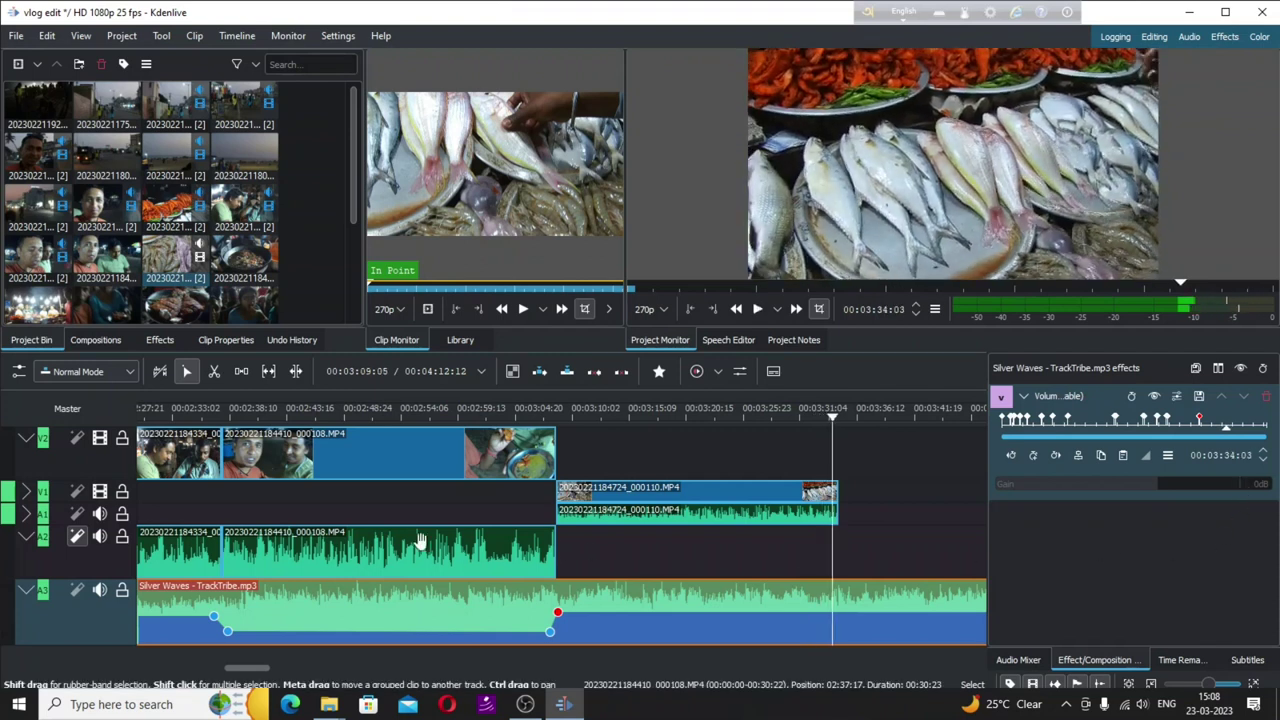
{"action": "left_click", "coordinate": [99, 591]}
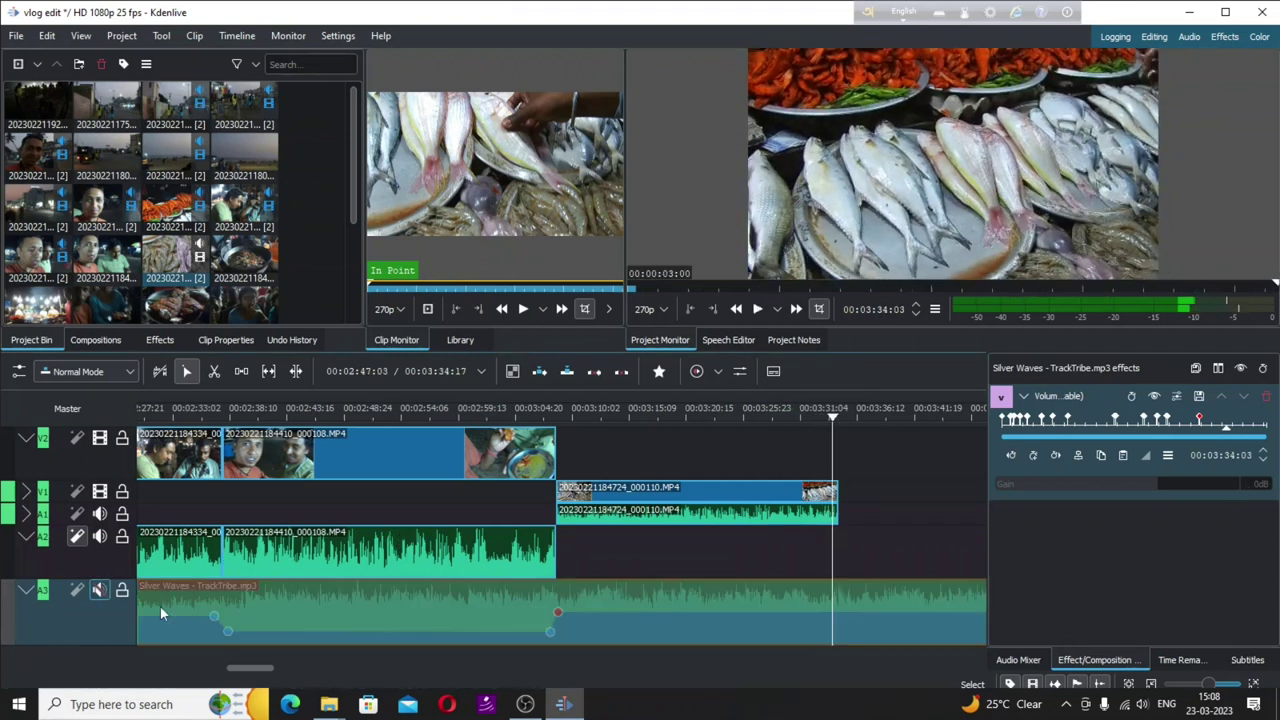
{"action": "left_click", "coordinate": [673, 412]}
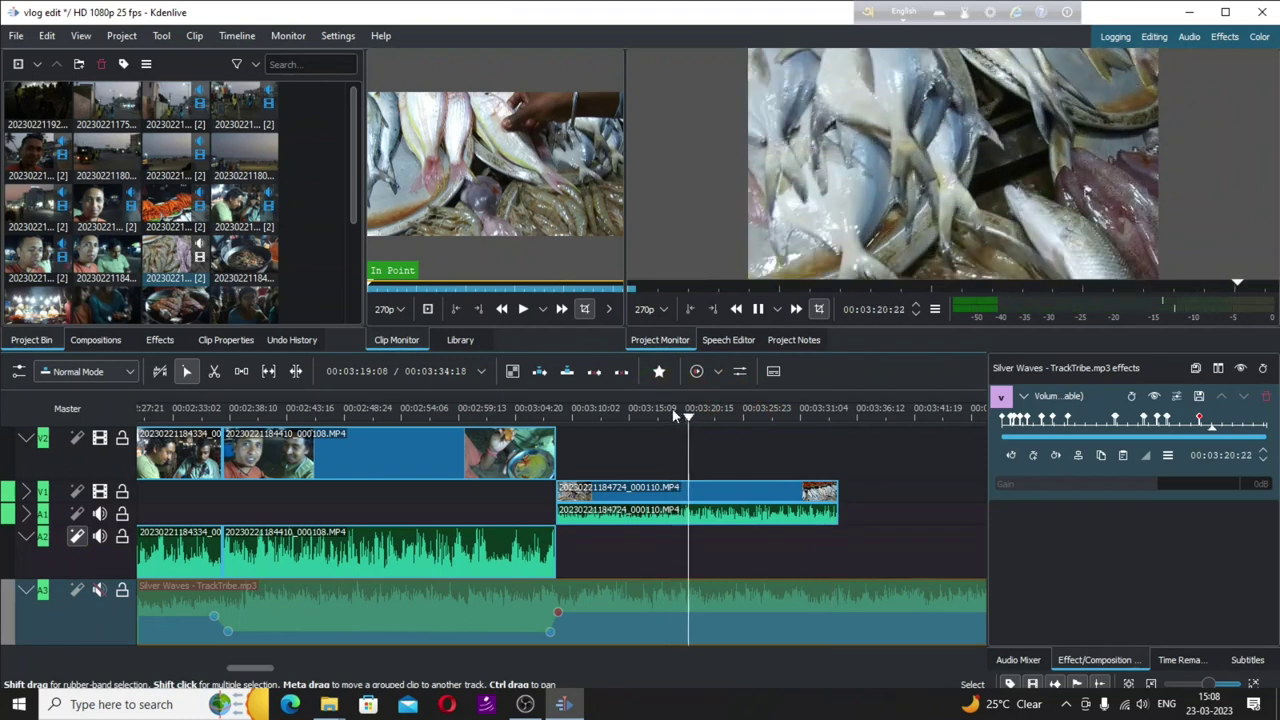
{"action": "left_click", "coordinate": [608, 487]}
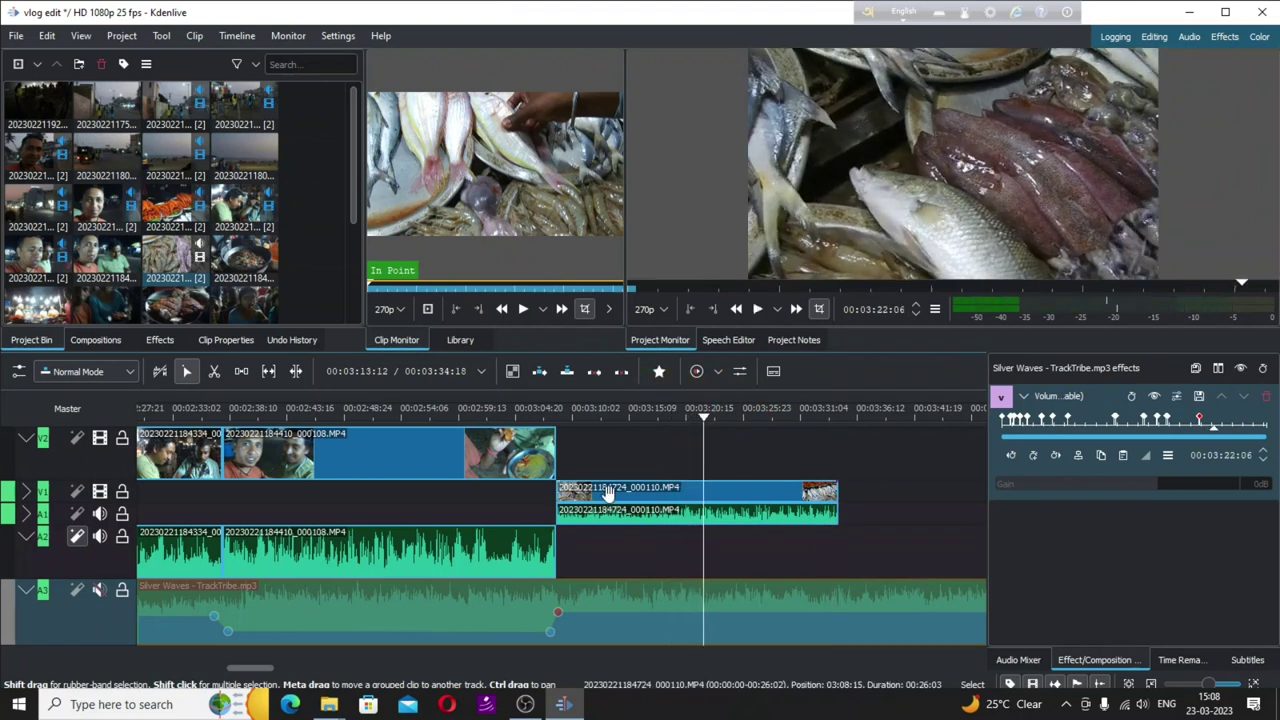
{"action": "left_click_drag", "start_coordinate": [608, 487], "coordinate": [608, 460]}
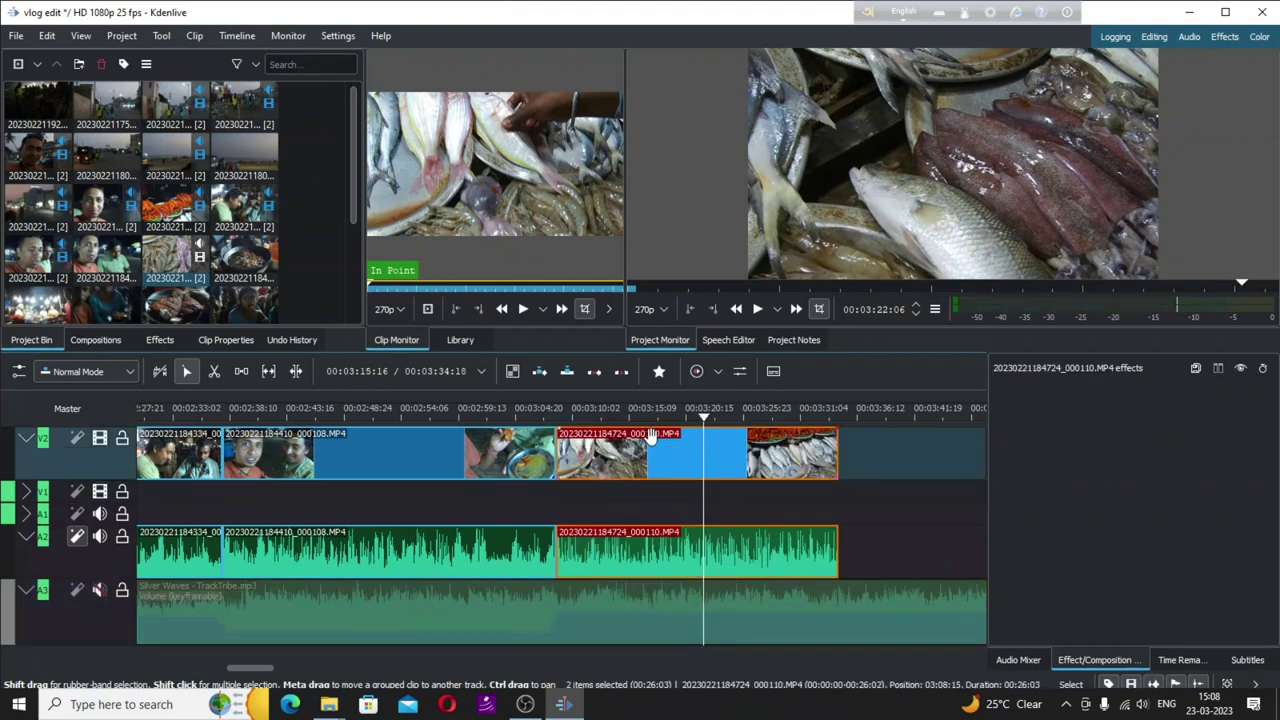
{"action": "left_click_drag", "start_coordinate": [705, 420], "coordinate": [557, 462]}
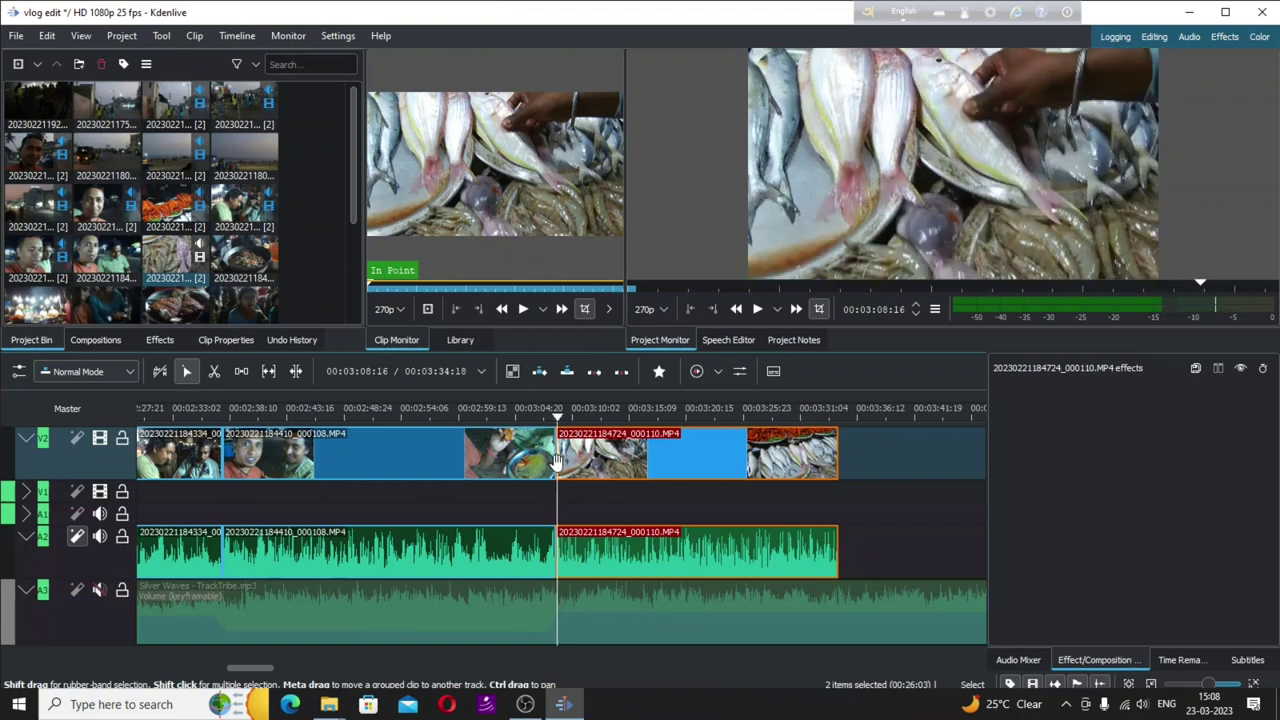
{"action": "left_click", "coordinate": [608, 615]}
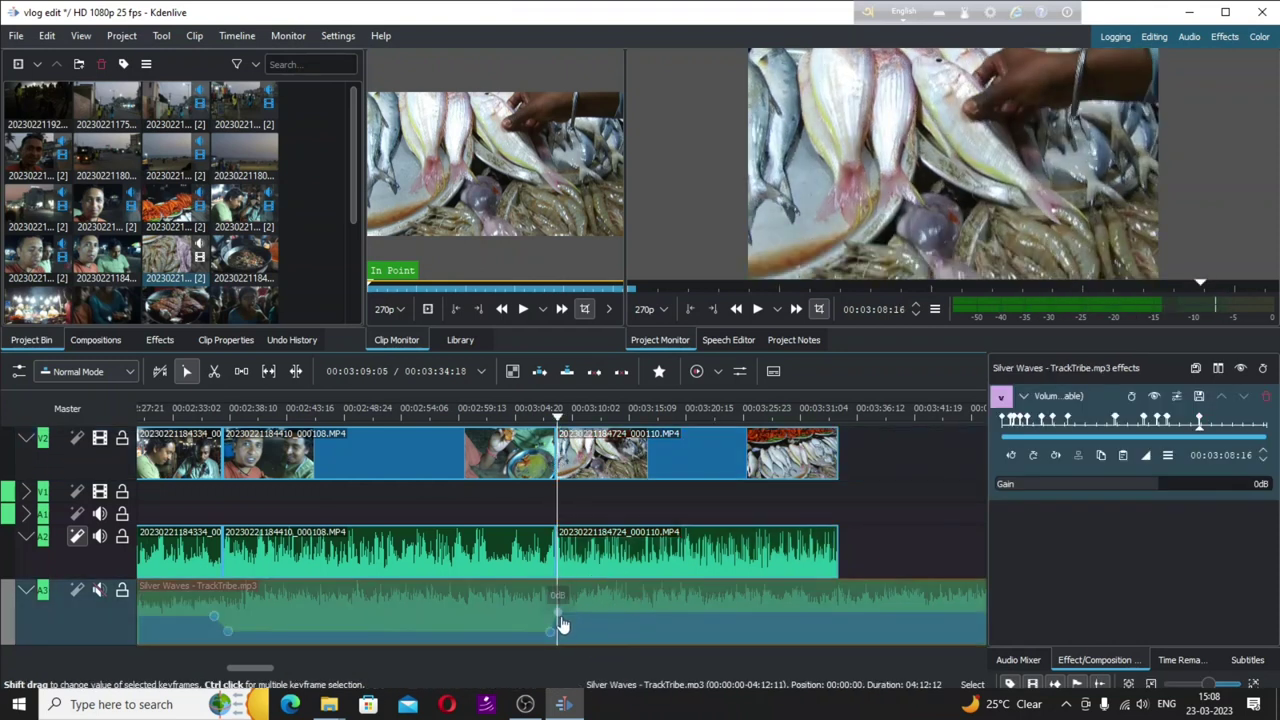
{"action": "key", "text": "Delete"}
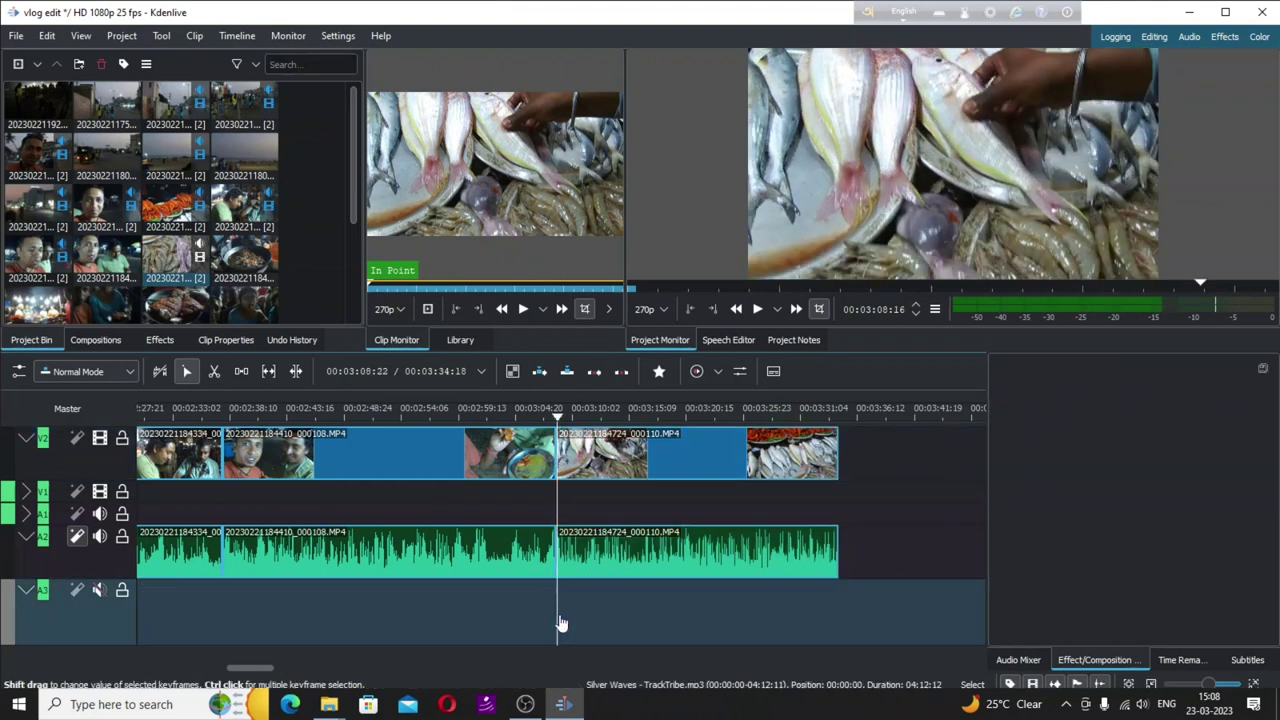
{"action": "key", "text": "ctrl+z"}
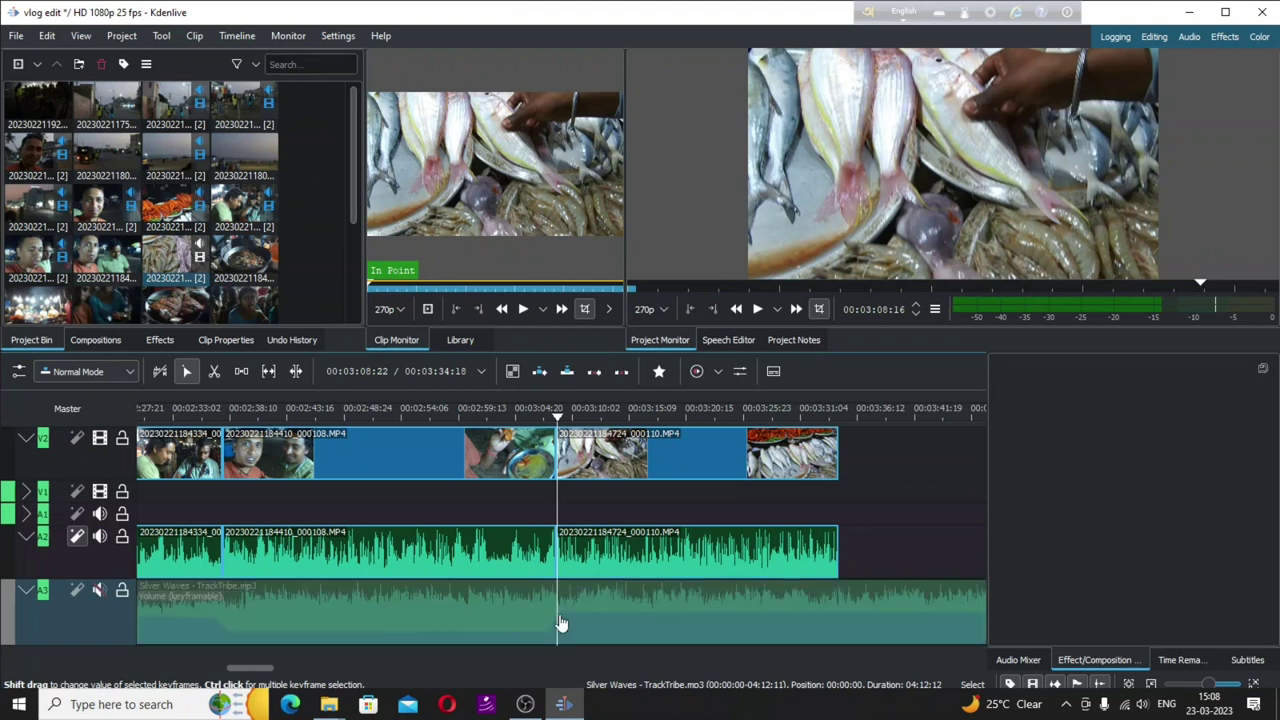
Delete the 0 dB music keyframe at 00:03:08:16, unmute music track A3, and play from about 00:03:07:15.
{"action": "left_click", "coordinate": [557, 612]}
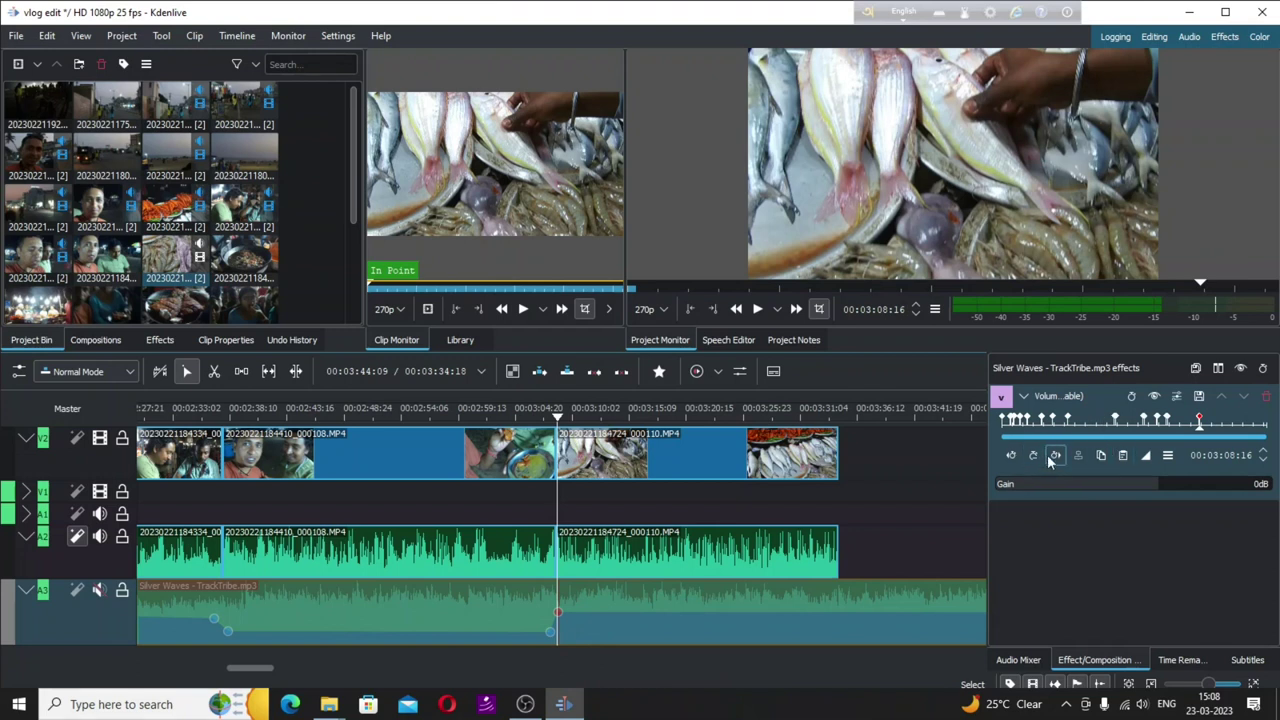
{"action": "key", "text": "space"}
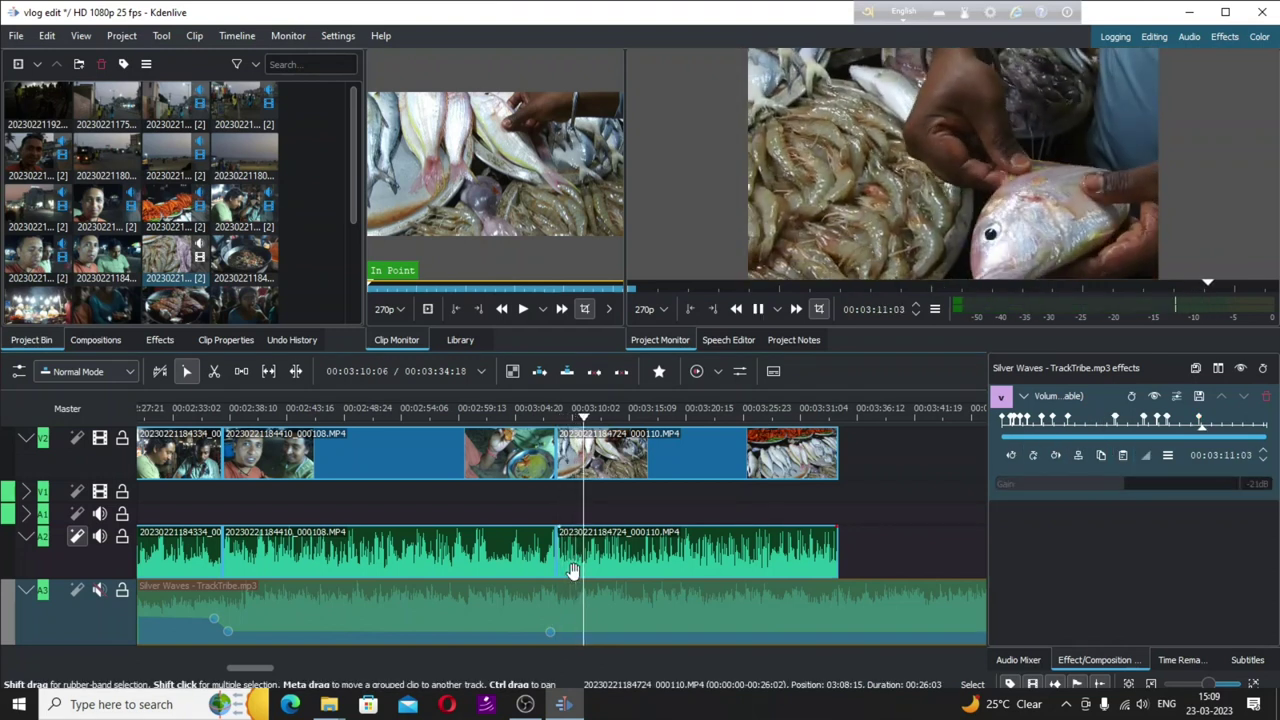
{"action": "key", "text": "space"}
{"action": "left_click", "coordinate": [97, 591]}
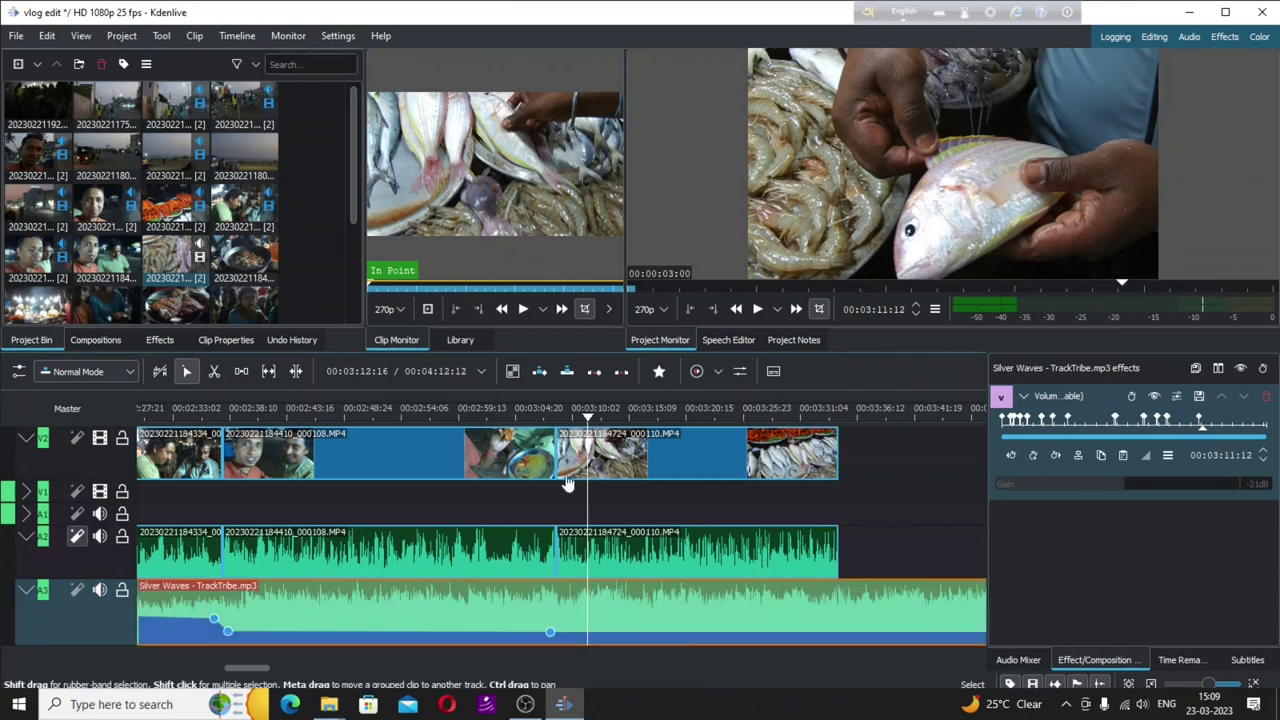
{"action": "left_click", "coordinate": [546, 420]}
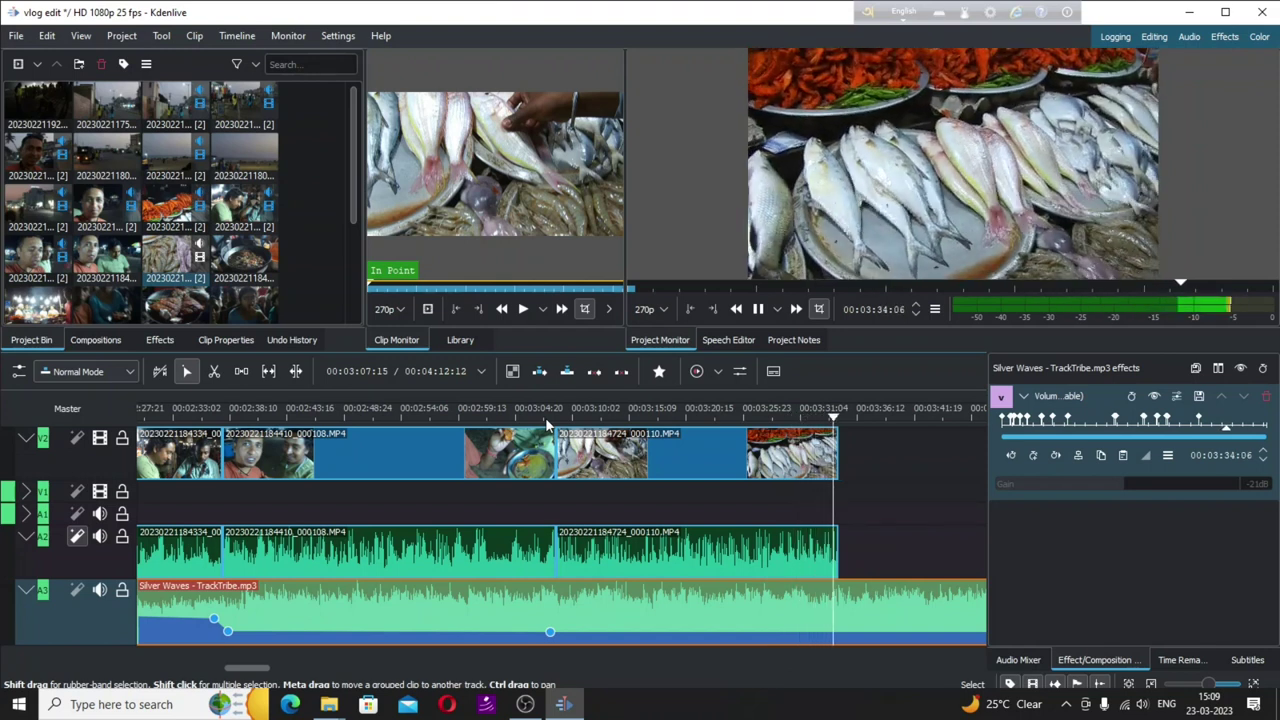
{"action": "key", "text": "space"}
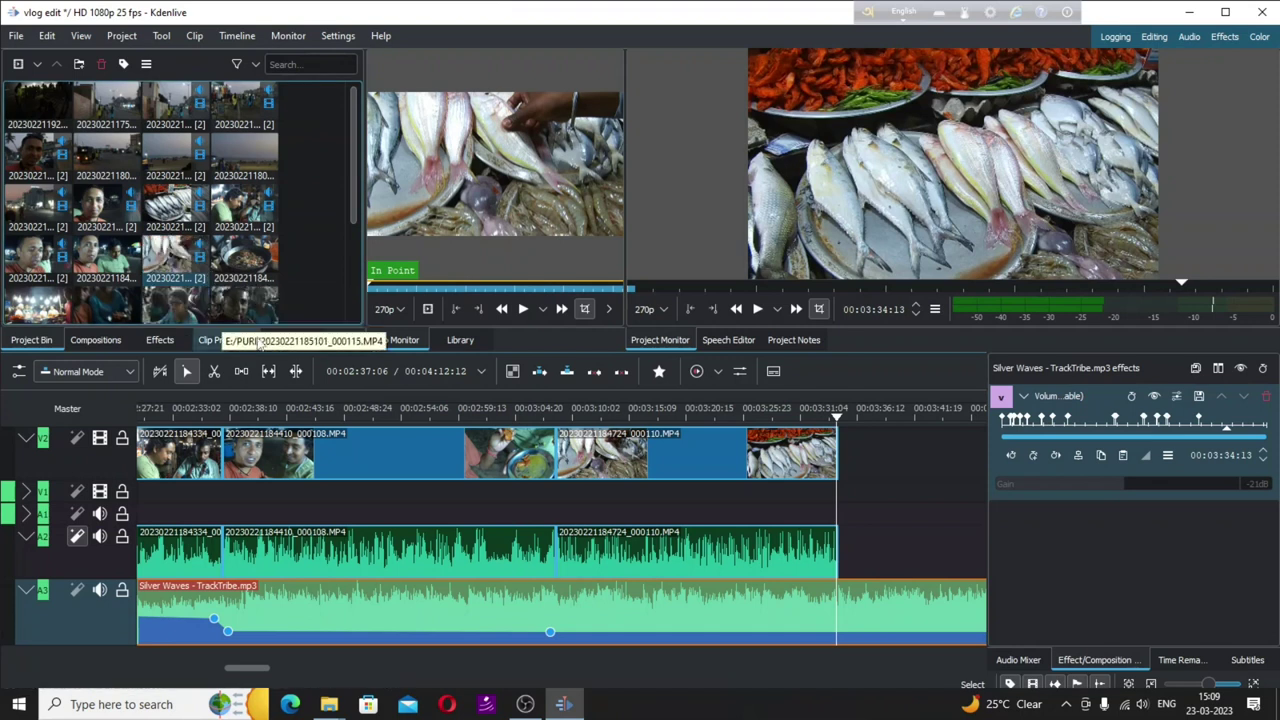
{"action": "left_click", "coordinate": [104, 268]}
{"action": "key", "text": "space"}
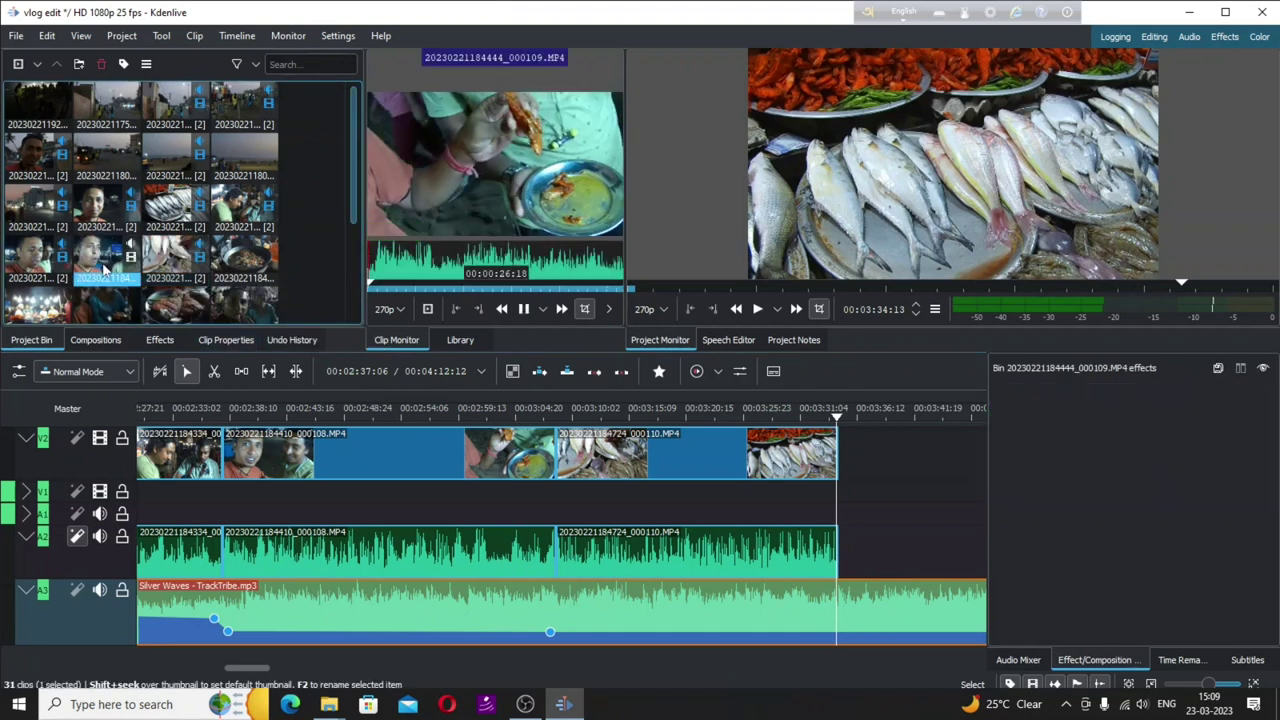
{"action": "left_click_drag", "start_coordinate": [104, 268], "coordinate": [847, 460]}
{"action": "left_click", "coordinate": [829, 414]}
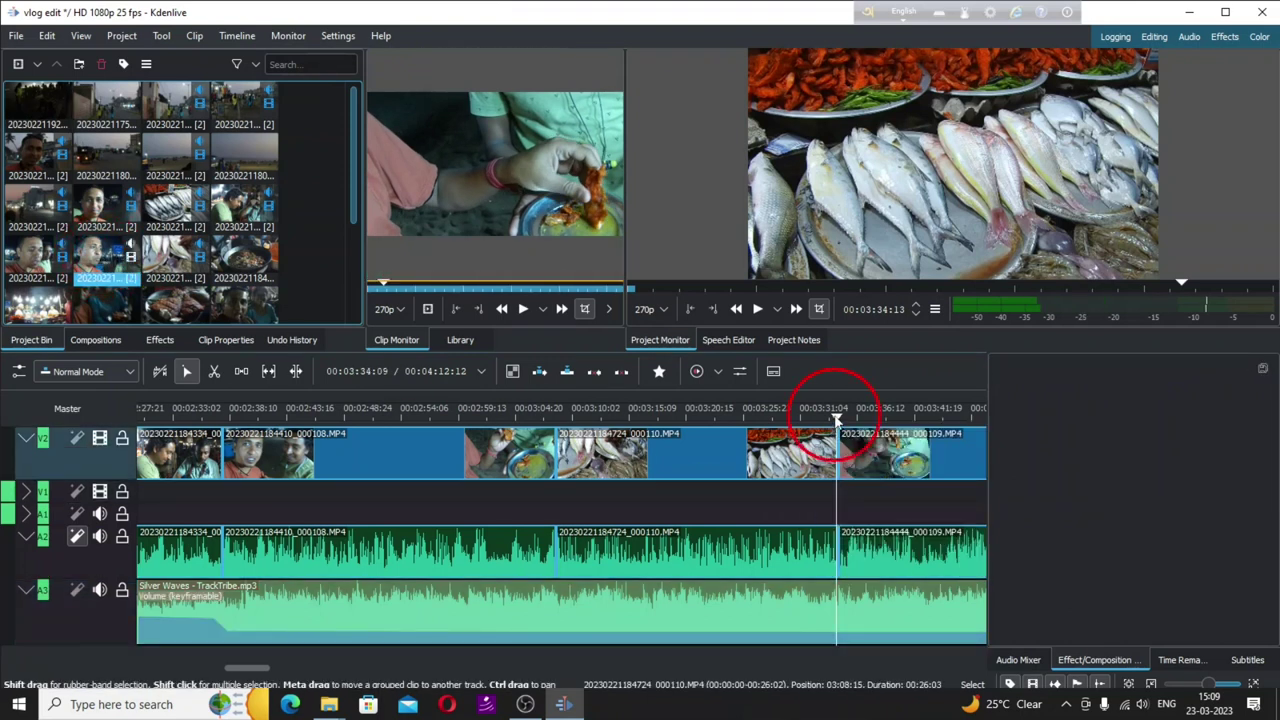
{"action": "key", "text": "space"}
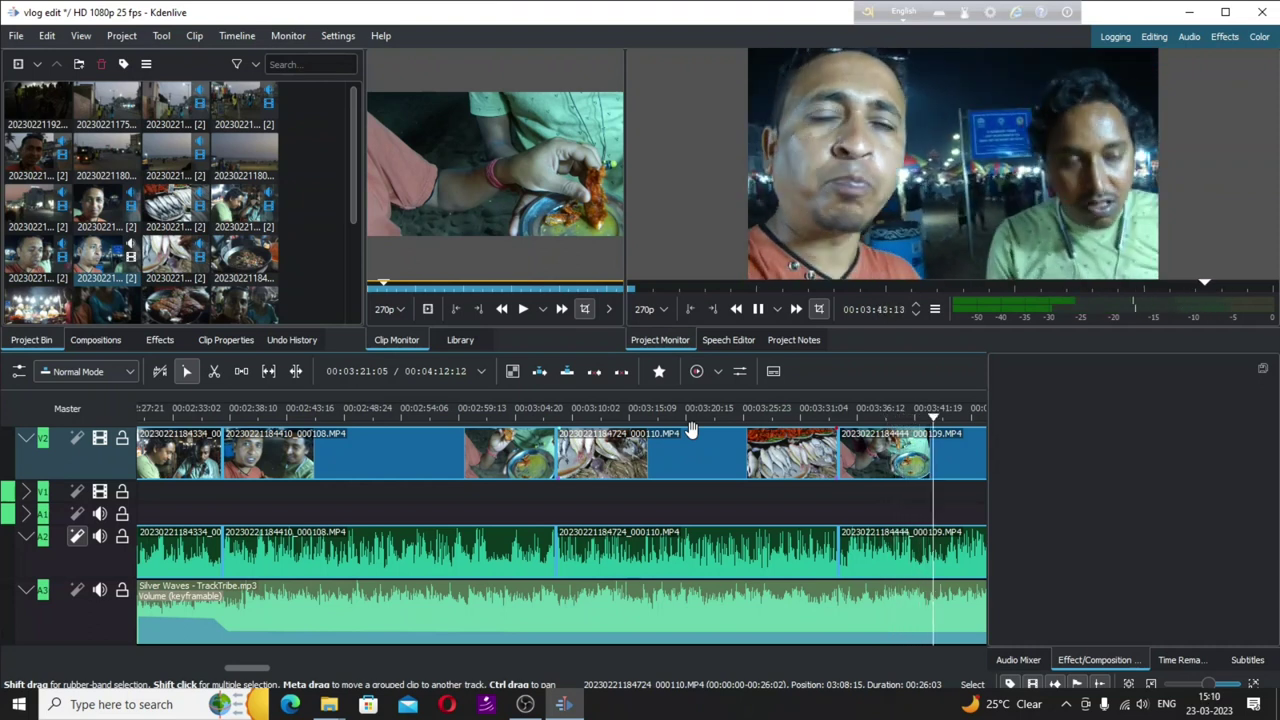
{"action": "key", "text": "space"}
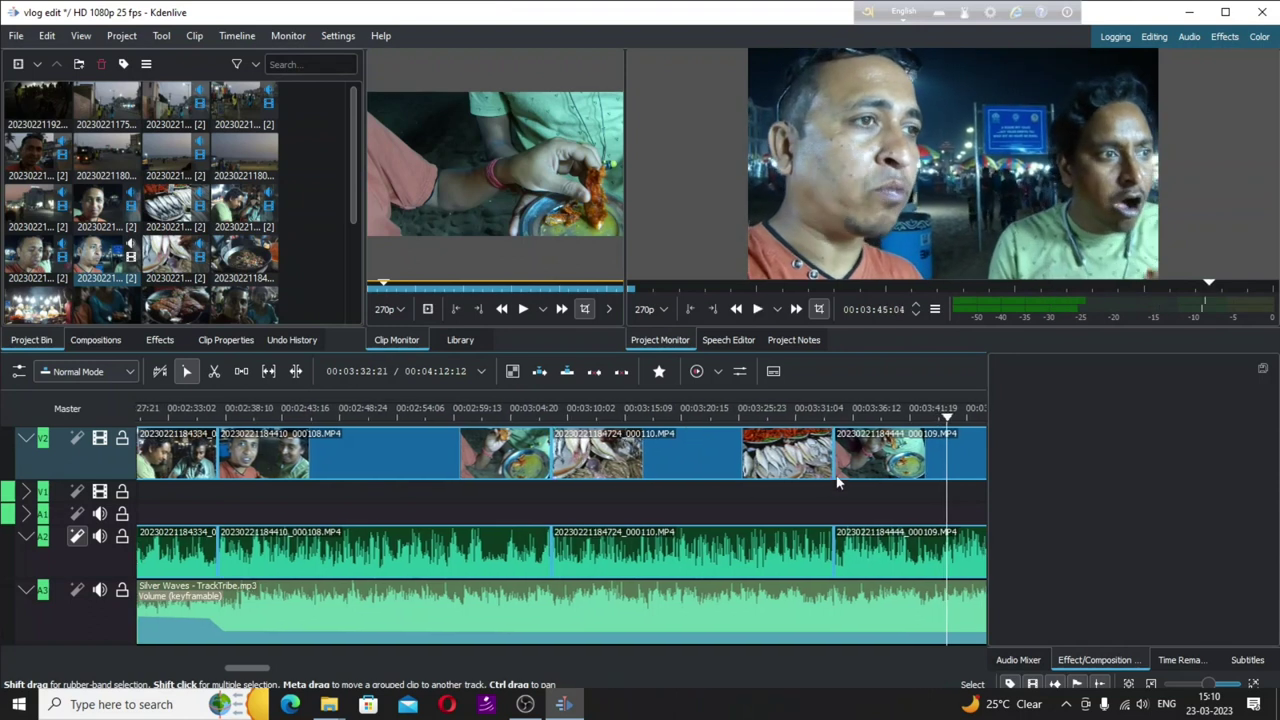
{"action": "left_click", "coordinate": [866, 470]}
{"action": "left_click_drag", "start_coordinate": [866, 470], "coordinate": [866, 492]}
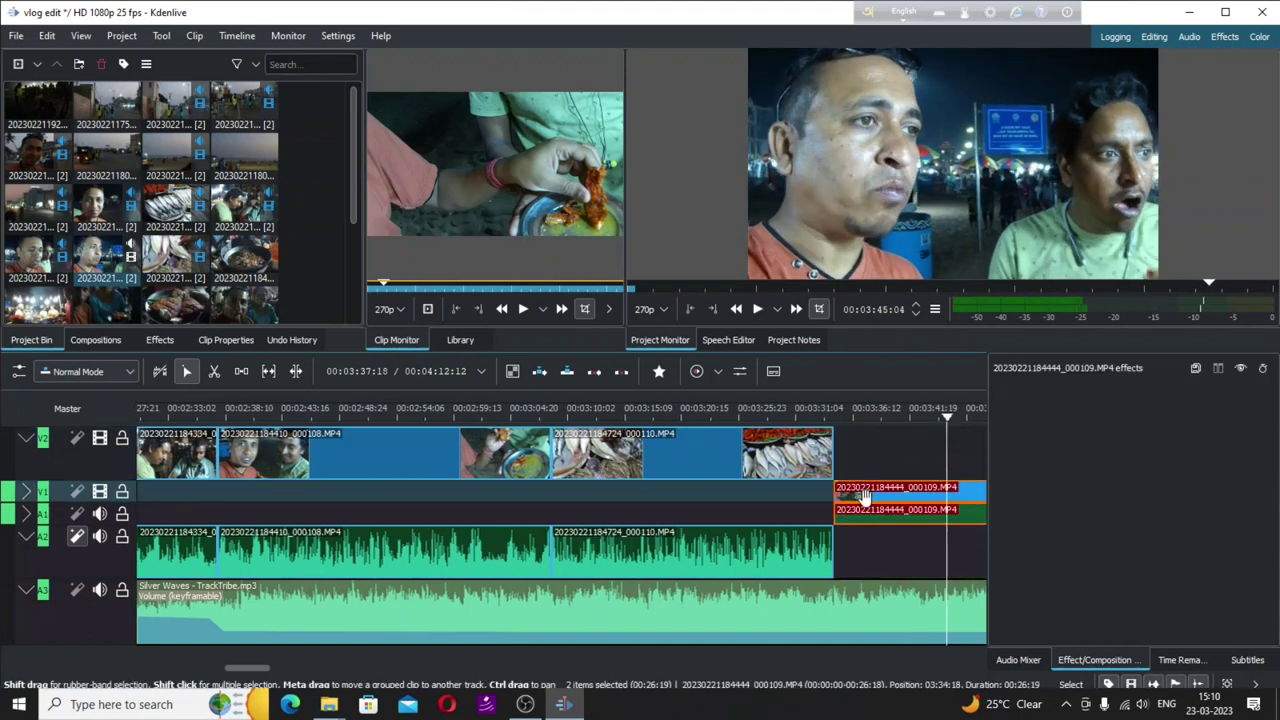
{"action": "left_click", "coordinate": [828, 408]}
{"action": "key", "text": "space"}
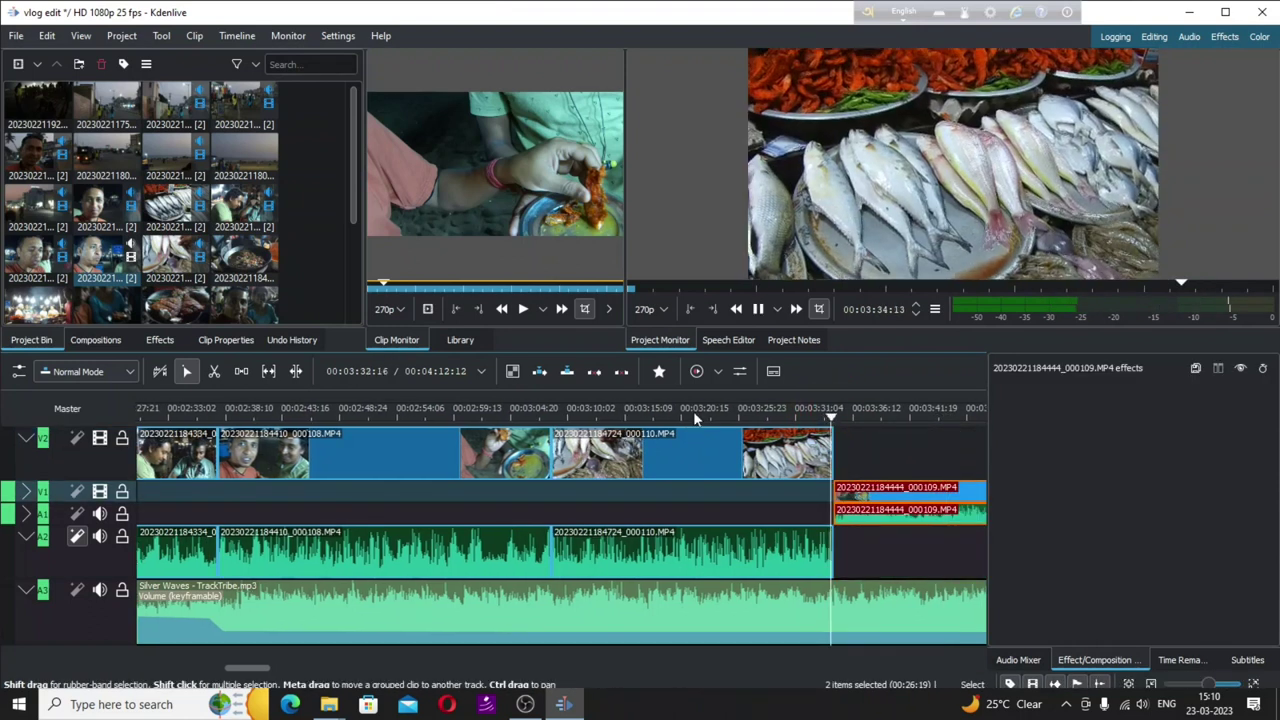
Add music volume keyframes at 00:03:33:20 and 00:03:34:21, raise the second to 0 dB, and play the result.
{"action": "left_click", "coordinate": [841, 420]}
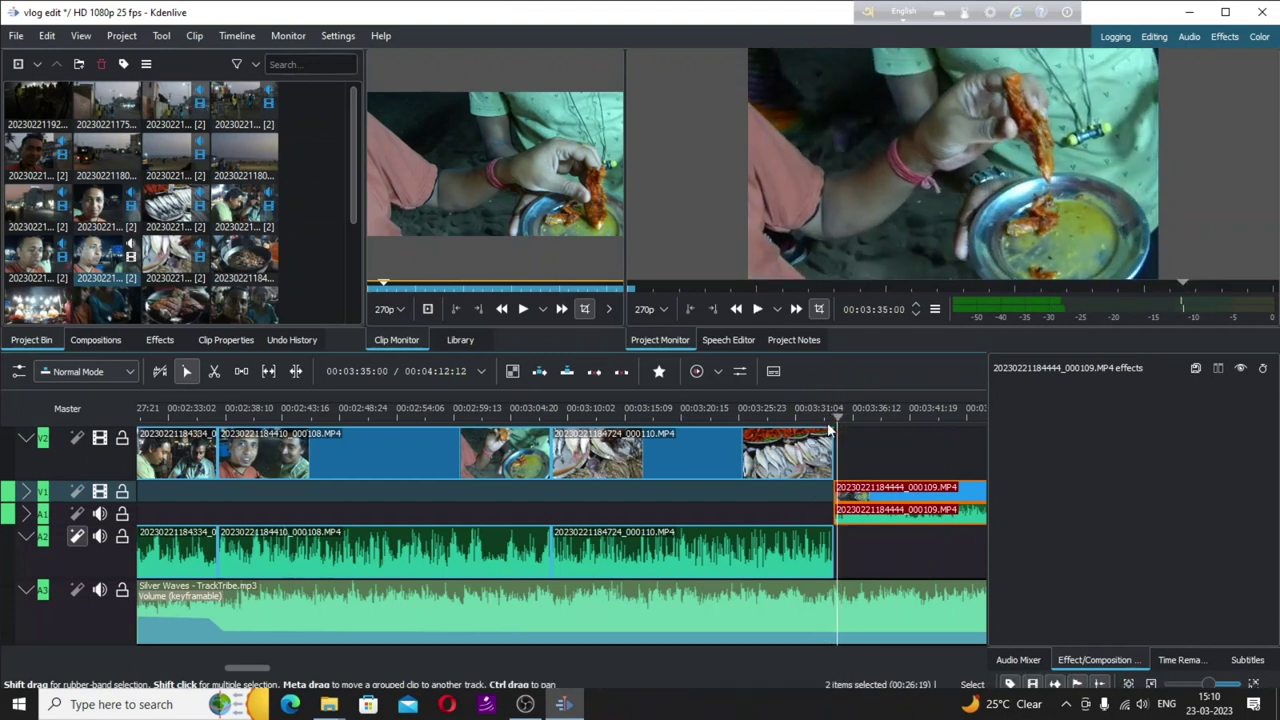
{"action": "left_click_drag", "start_coordinate": [828, 428], "coordinate": [826, 432]}
{"action": "left_click", "coordinate": [829, 600]}
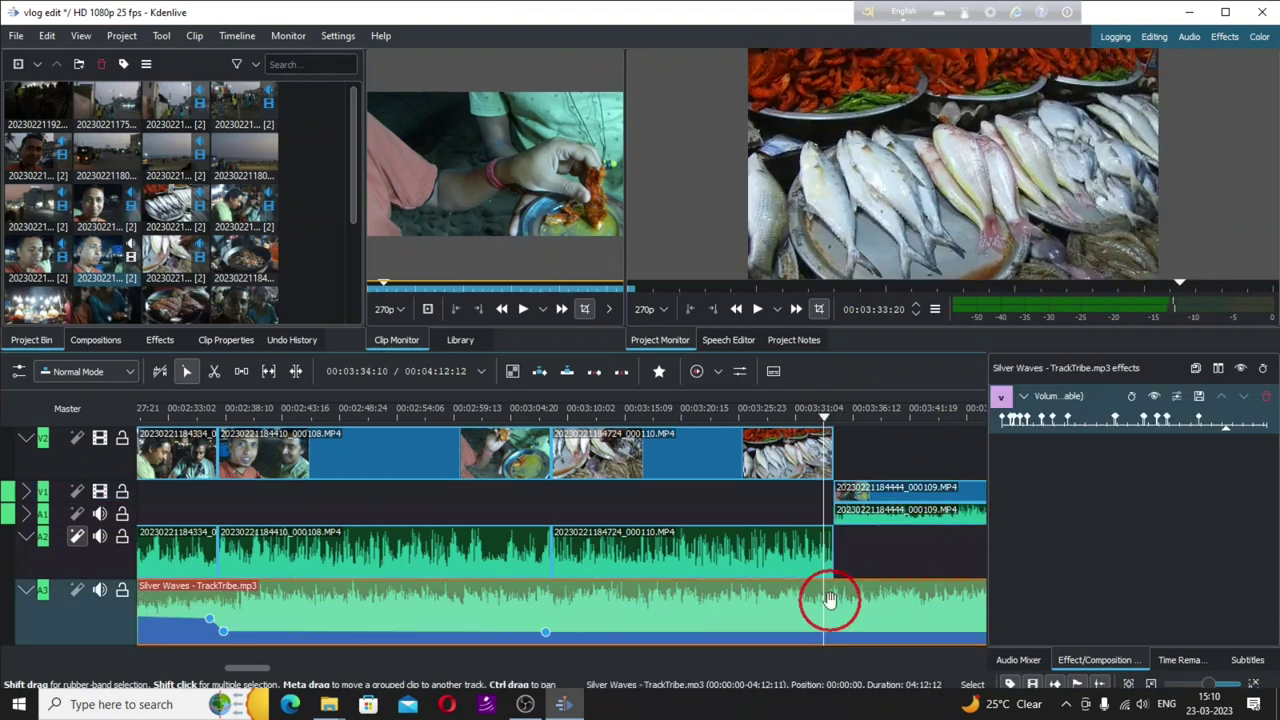
{"action": "key", "text": "space"}
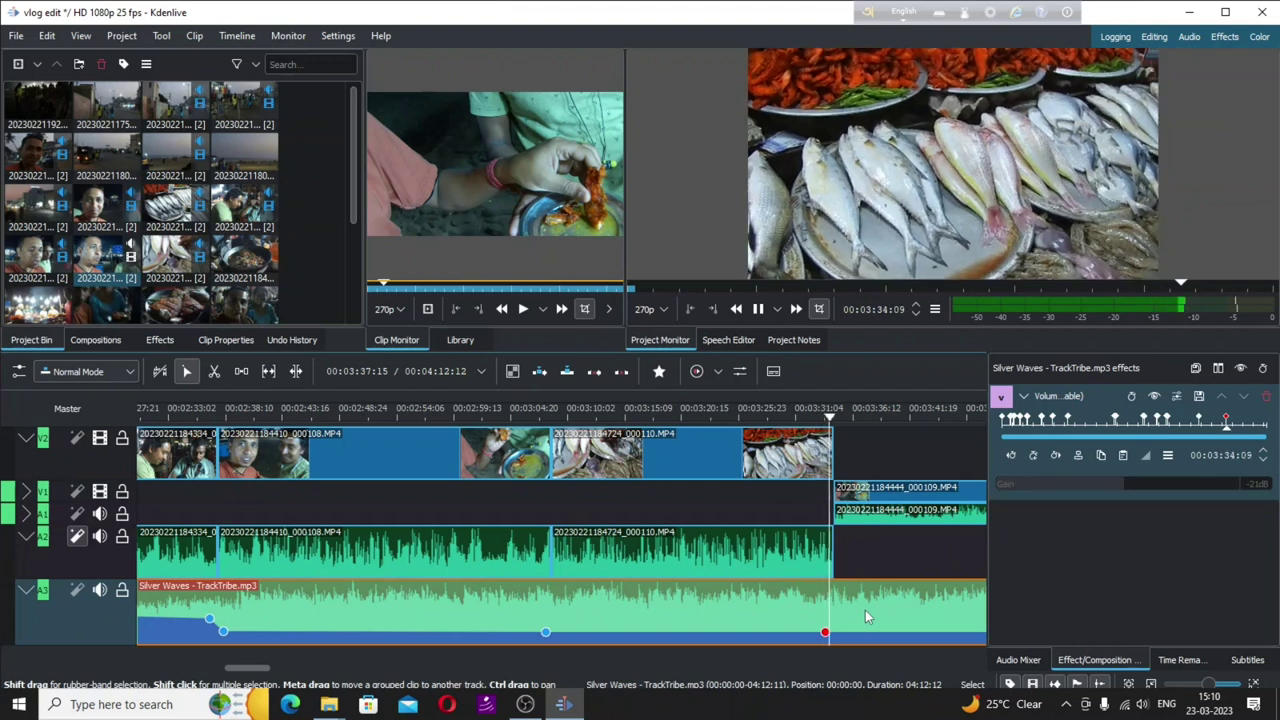
{"action": "key", "text": "space"}
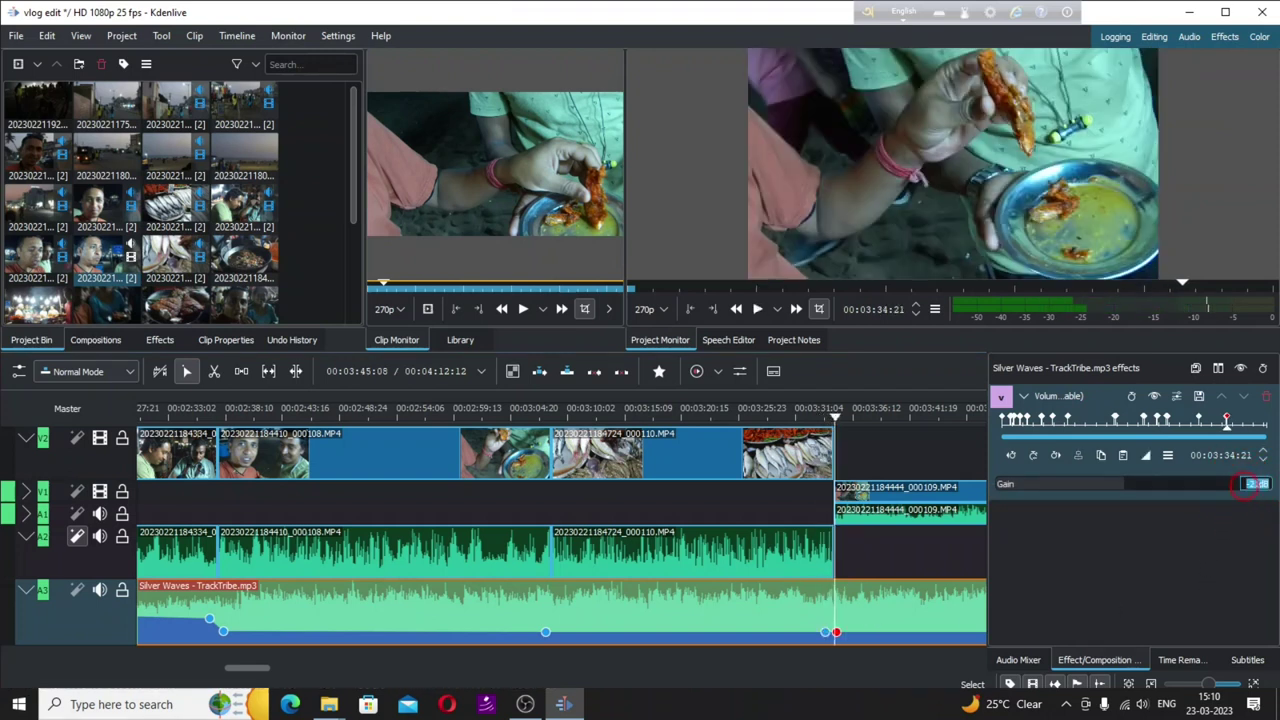
{"action": "key", "text": "Return"}
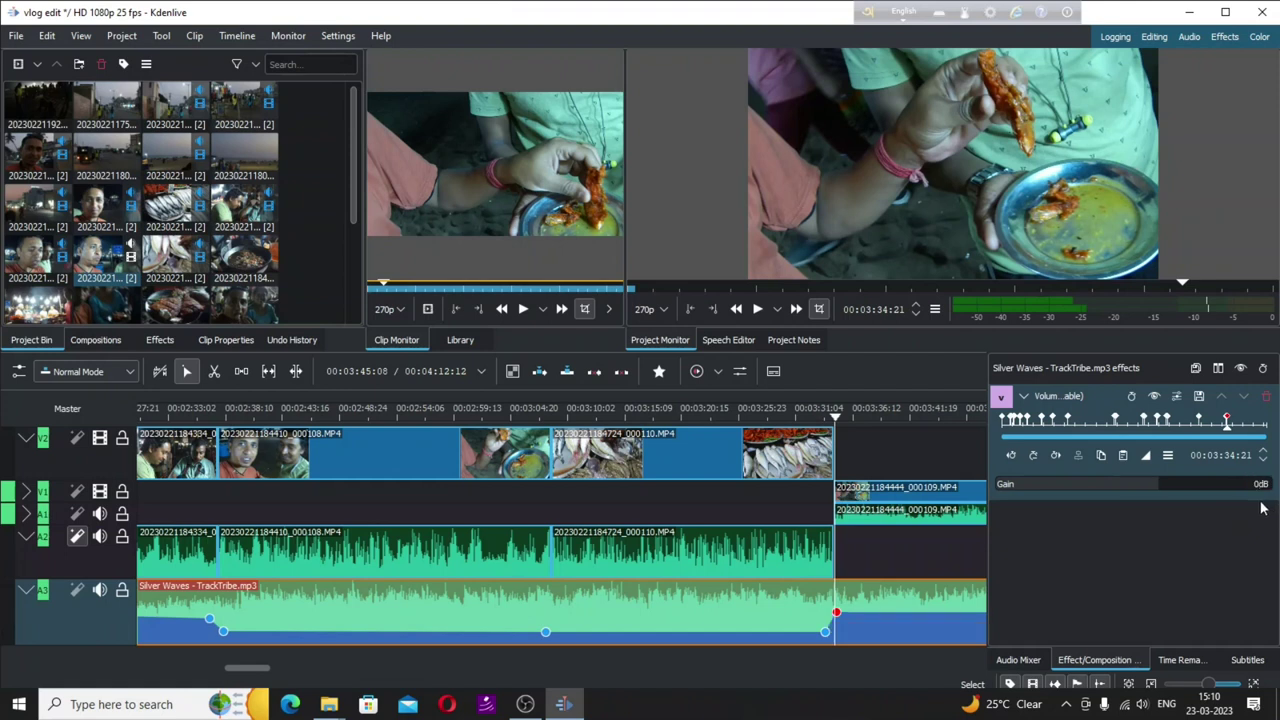
{"action": "key", "text": "space"}
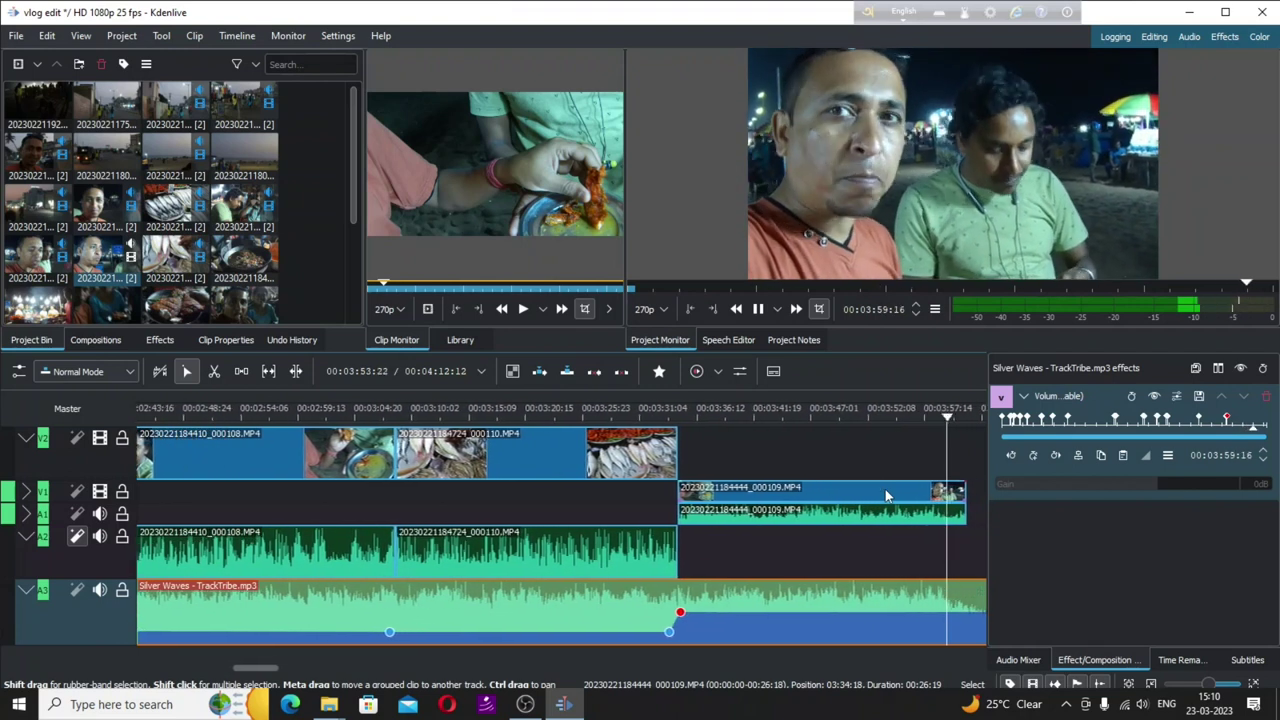
{"action": "left_click", "coordinate": [306, 412]}
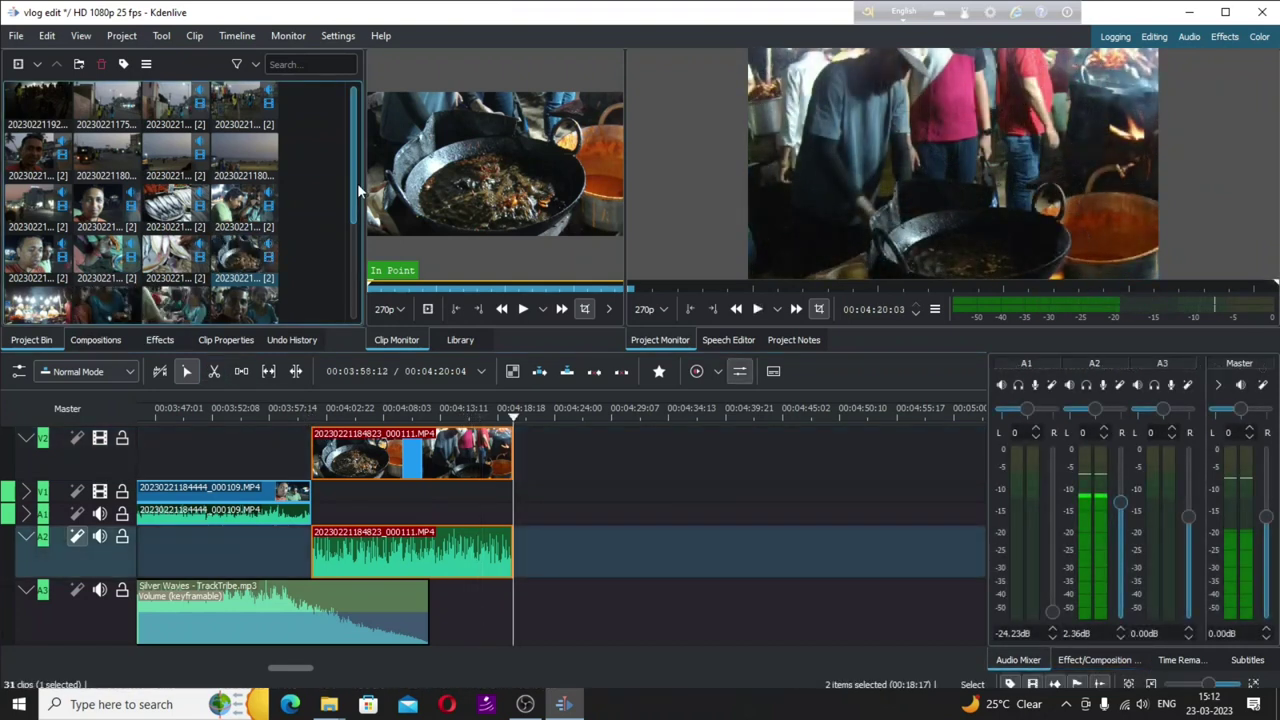
{"action": "left_click_drag", "start_coordinate": [353, 192], "coordinate": [351, 252]}
{"action": "left_click", "coordinate": [30, 205]}
{"action": "key", "text": "space"}
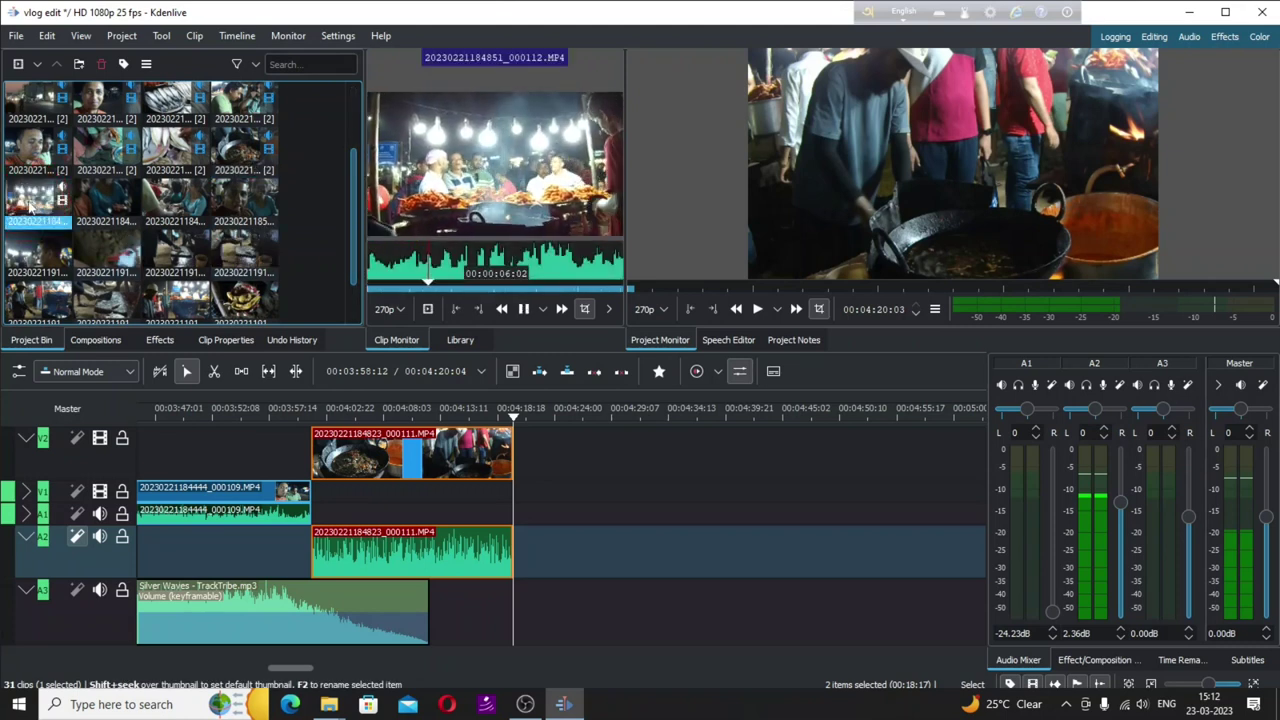
{"action": "key", "text": "space"}
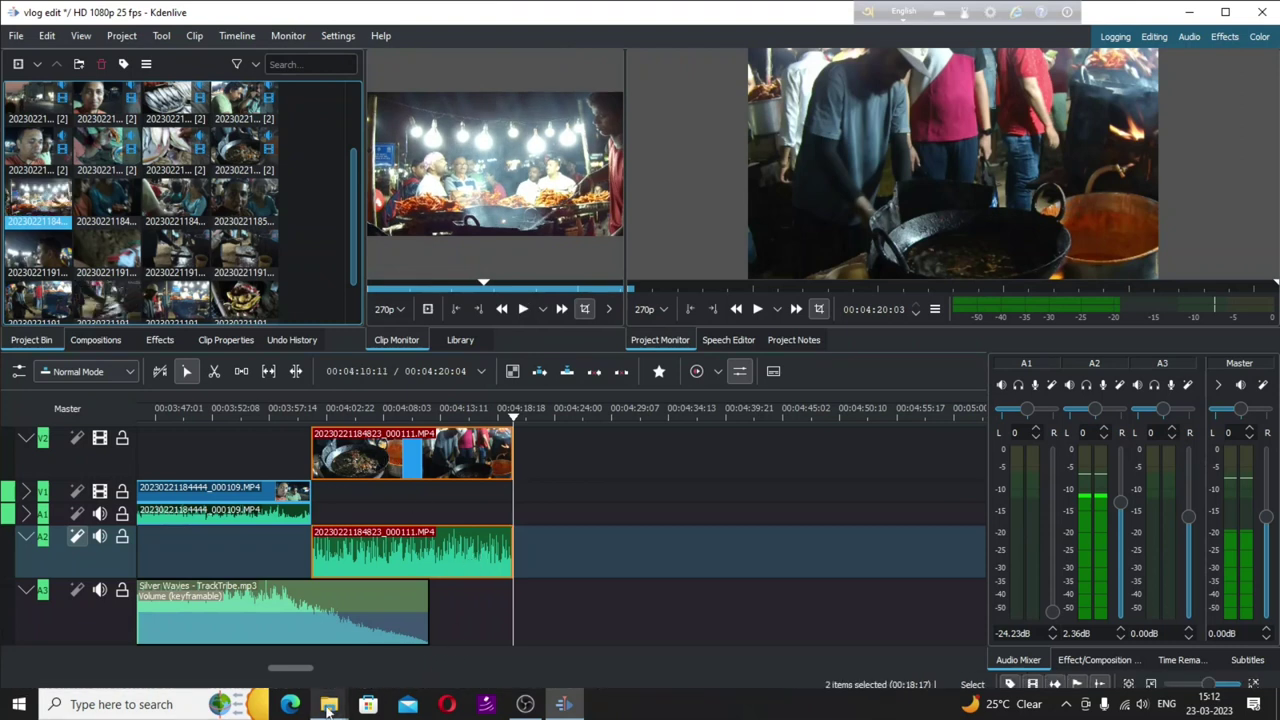
Audition We Cruisin' - Otis McDonald.mp3 and We Wish You A Merry Christmas - DJ Williams.mp3 from the FREEMUSIC cinematic folder in File Explorer.
{"action": "mouse_move", "coordinate": [329, 706]}
{"action": "left_click", "coordinate": [274, 640]}
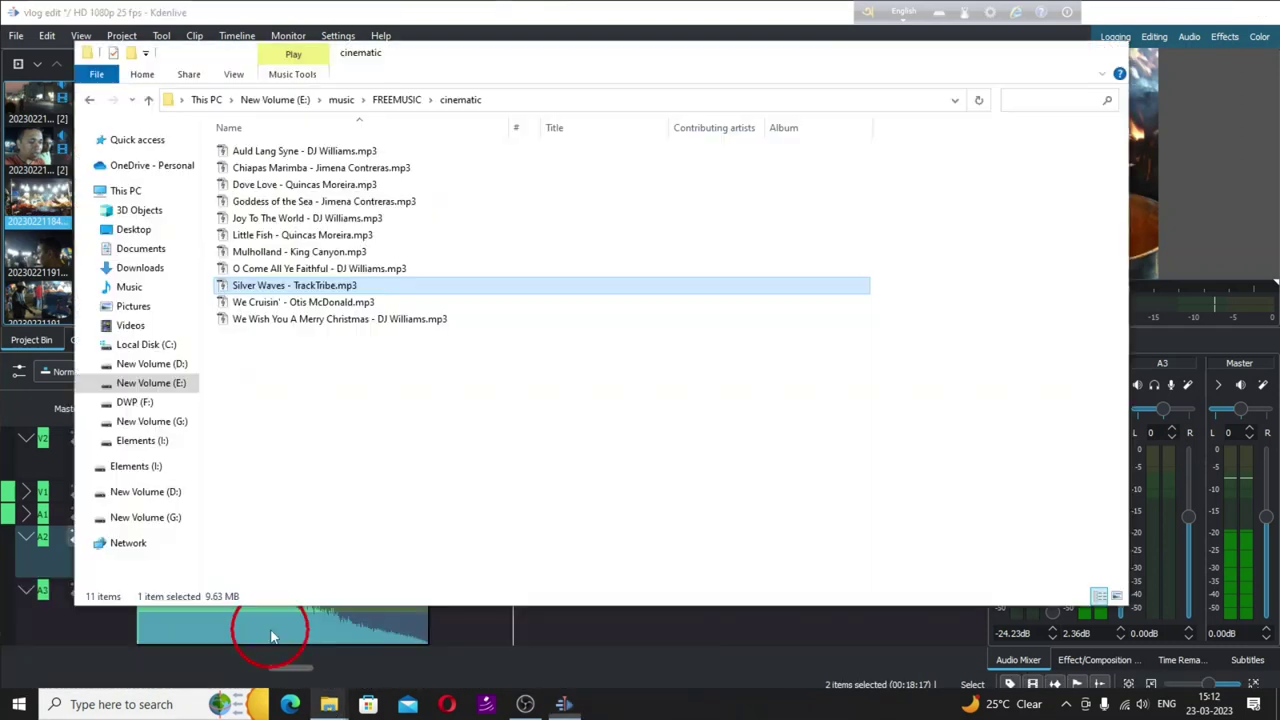
{"action": "left_click", "coordinate": [280, 302]}
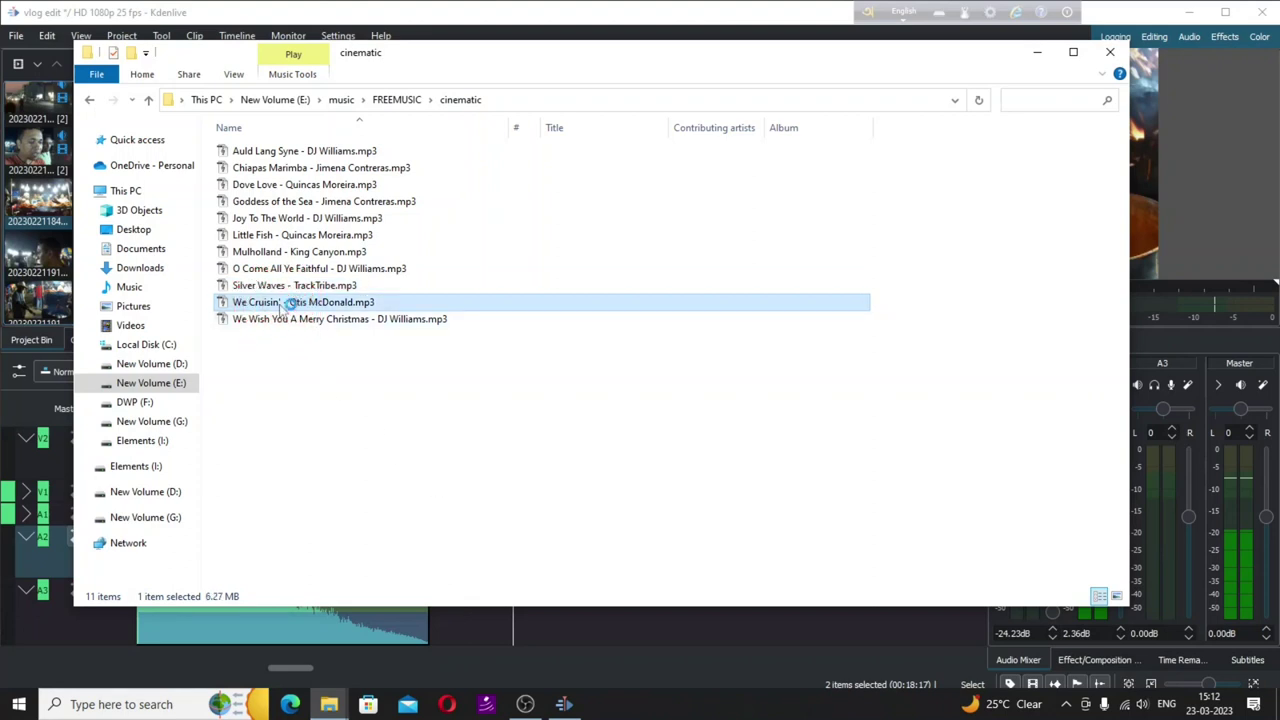
{"action": "double_click", "coordinate": [289, 302]}
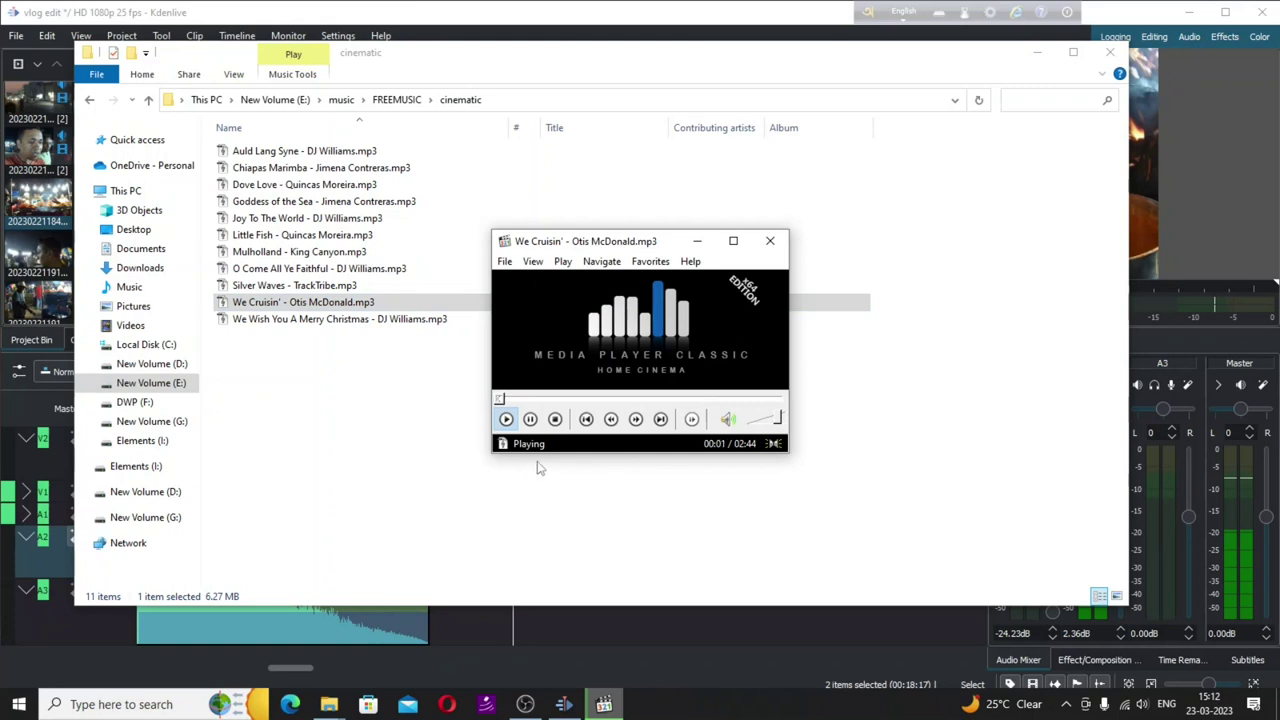
{"action": "left_click", "coordinate": [770, 243]}
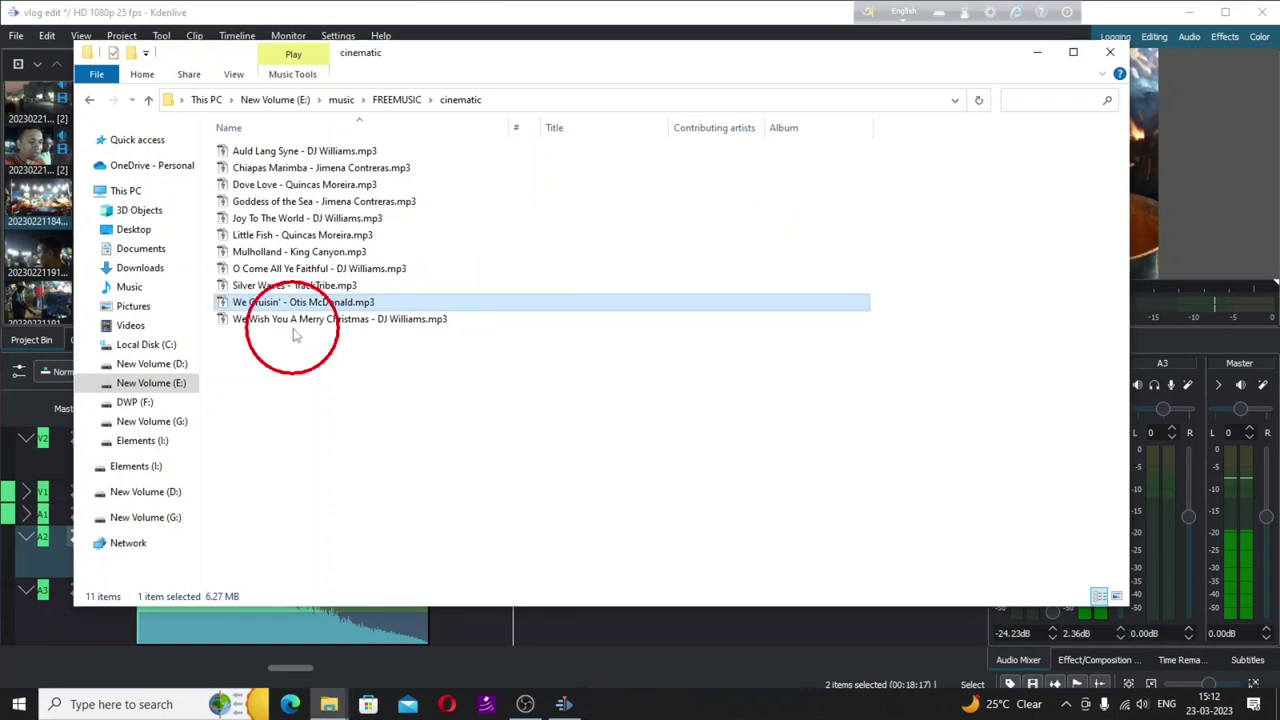
{"action": "left_click", "coordinate": [295, 336]}
{"action": "double_click", "coordinate": [300, 320]}
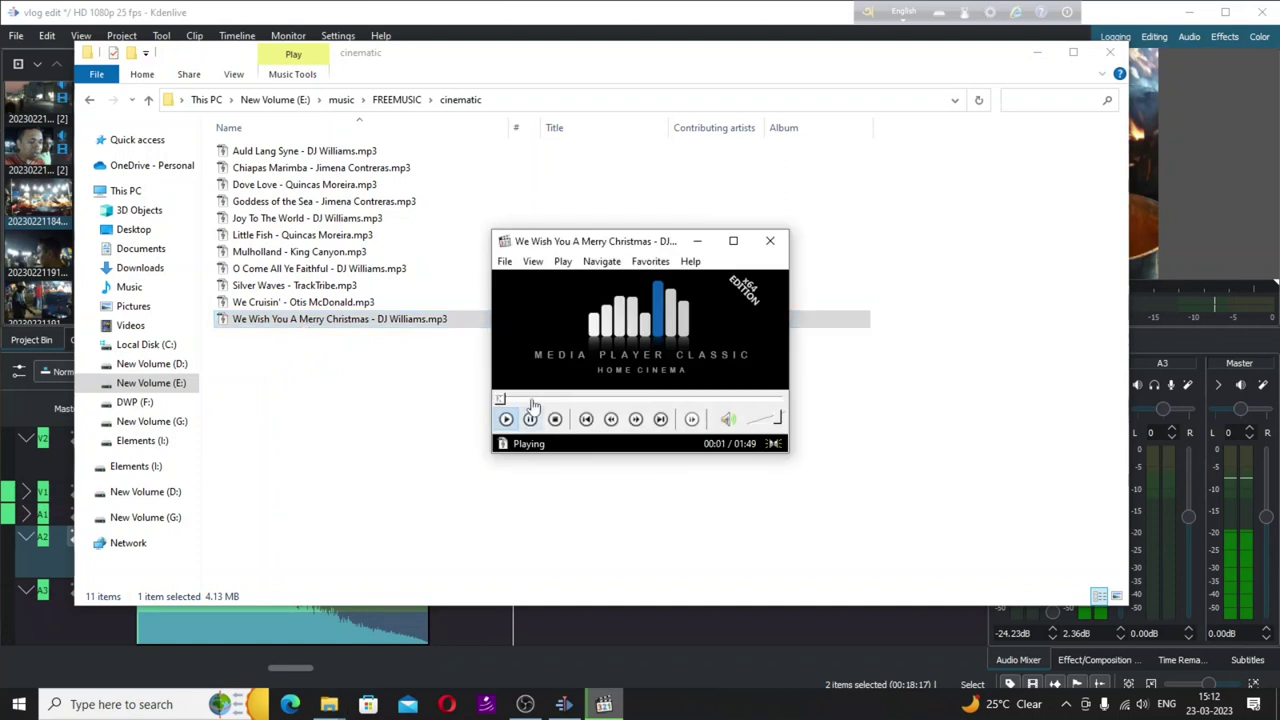
{"action": "left_click", "coordinate": [770, 241]}
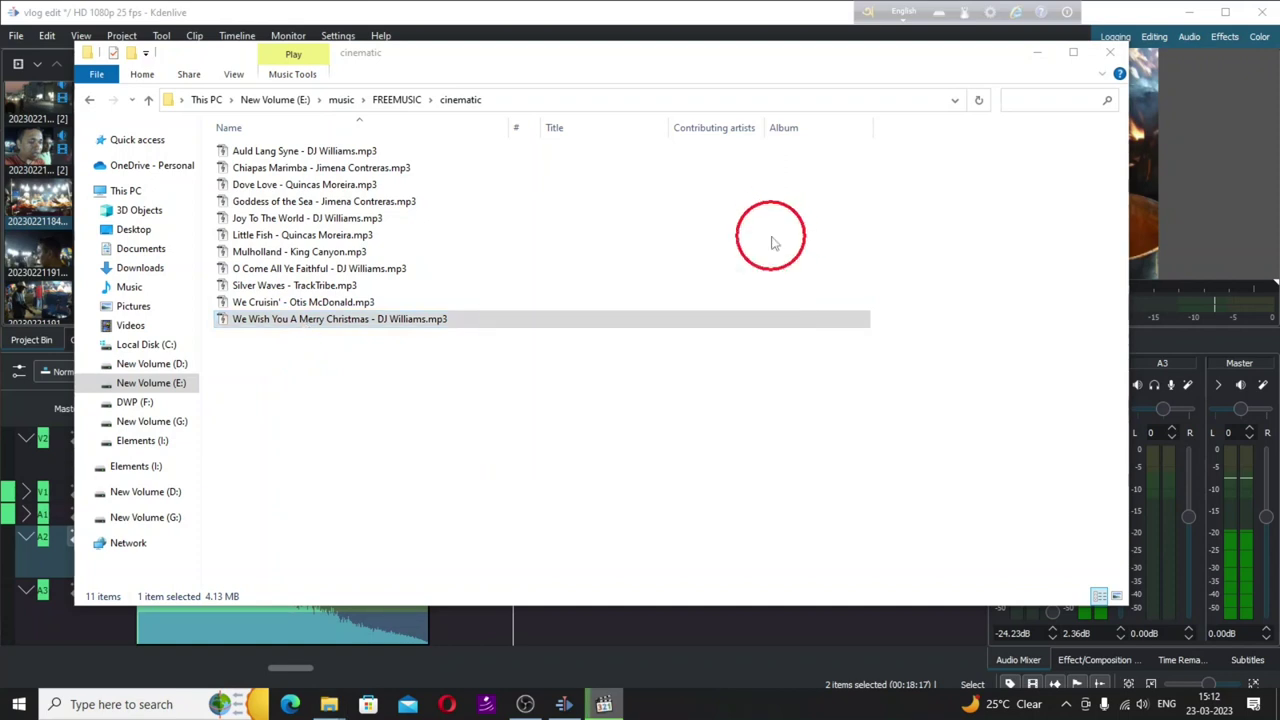
{"action": "left_click", "coordinate": [1110, 52]}
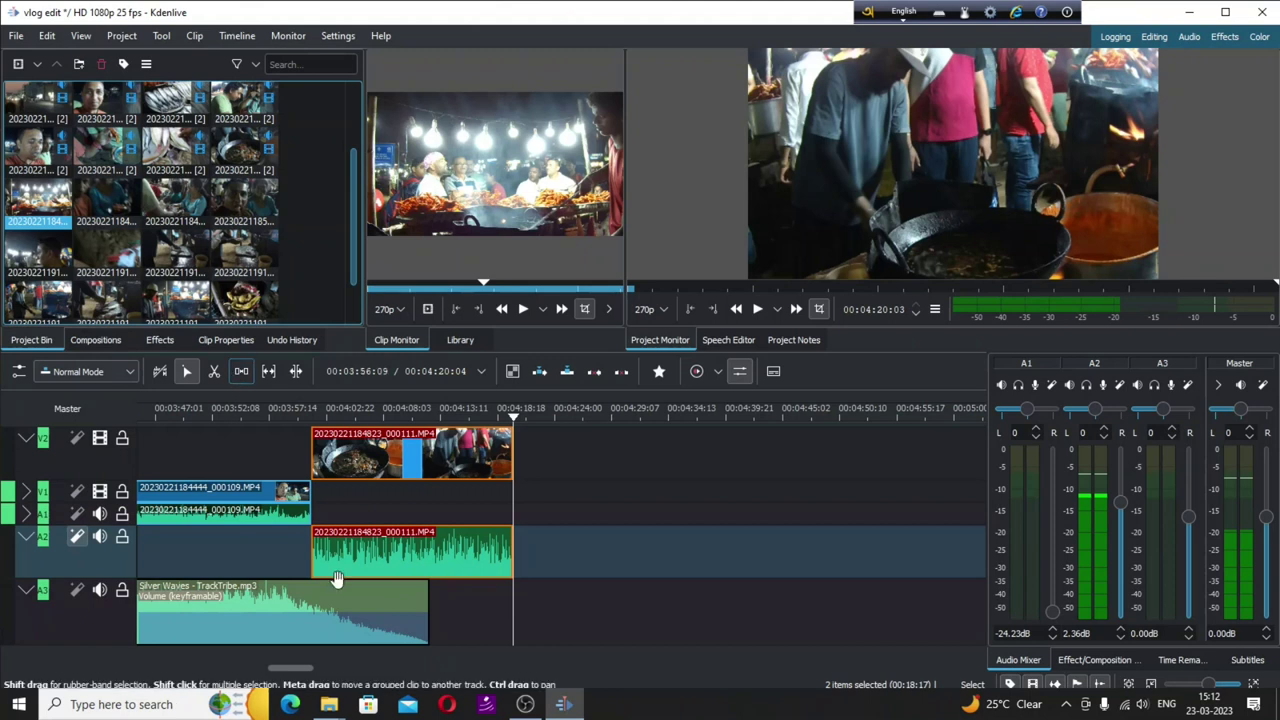
Open New Volume (E:) > music > FREEMUSIC > cinematic in File Explorer and select We Wish You A Merry Christmas - DJ Williams.mp3.
{"action": "mouse_move", "coordinate": [330, 704]}
{"action": "left_click", "coordinate": [340, 669]}
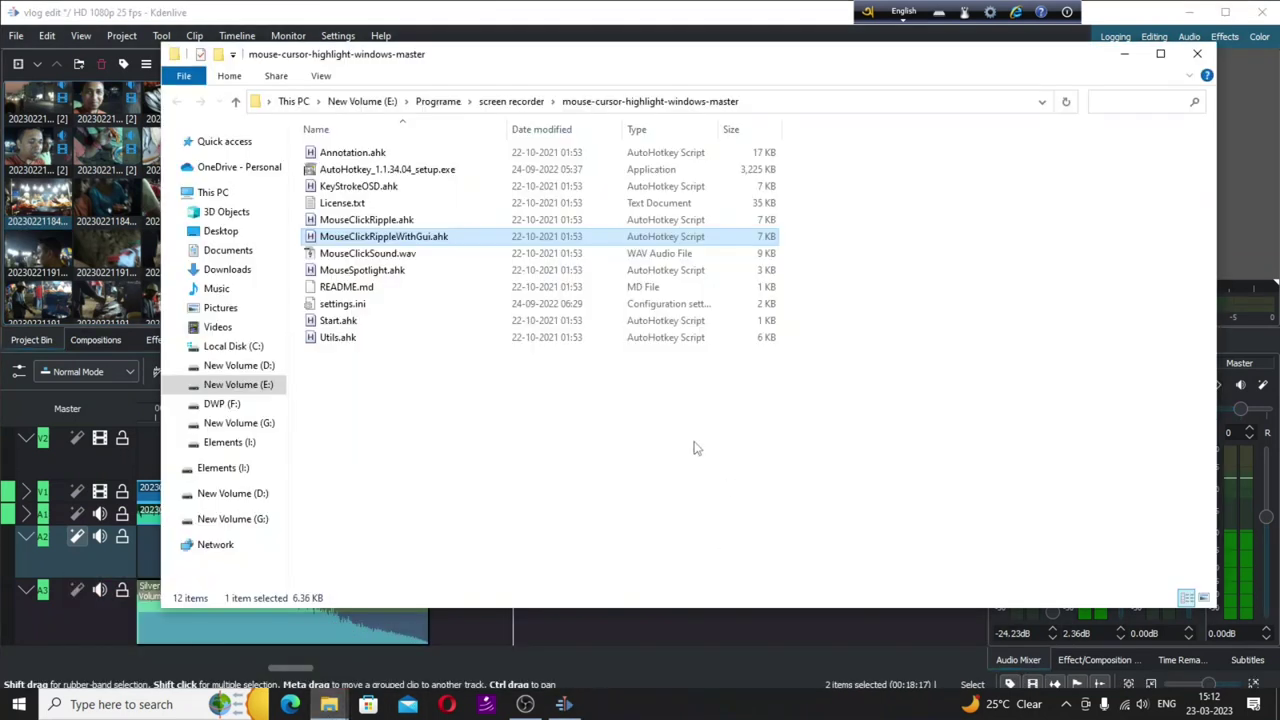
{"action": "left_click", "coordinate": [1197, 53]}
{"action": "left_click", "coordinate": [330, 704]}
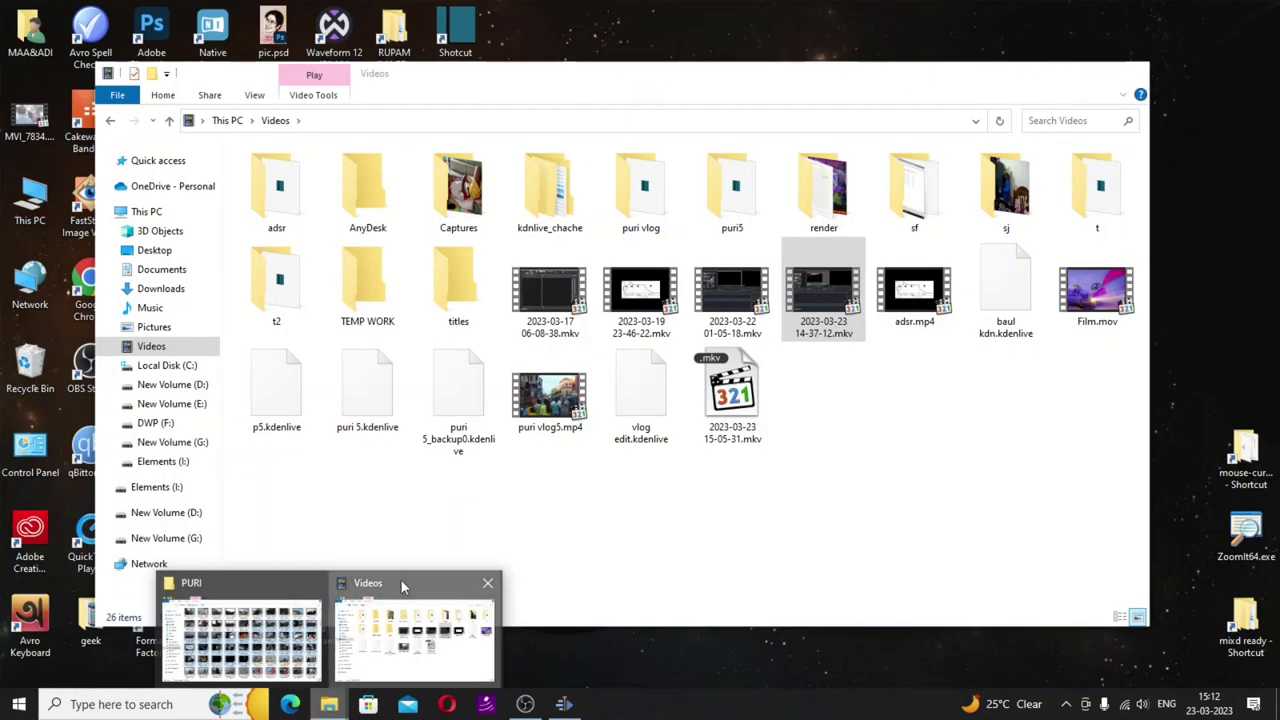
{"action": "left_click", "coordinate": [401, 580]}
{"action": "left_click", "coordinate": [197, 405]}
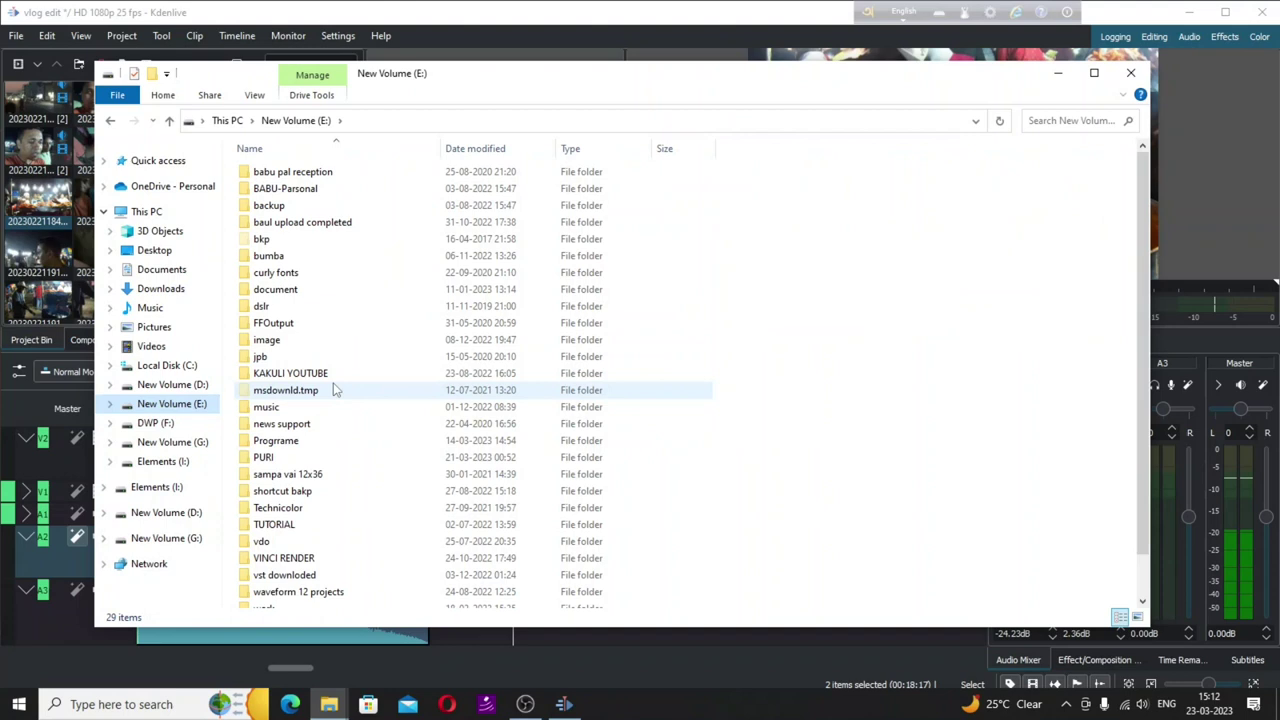
{"action": "double_click", "coordinate": [300, 408]}
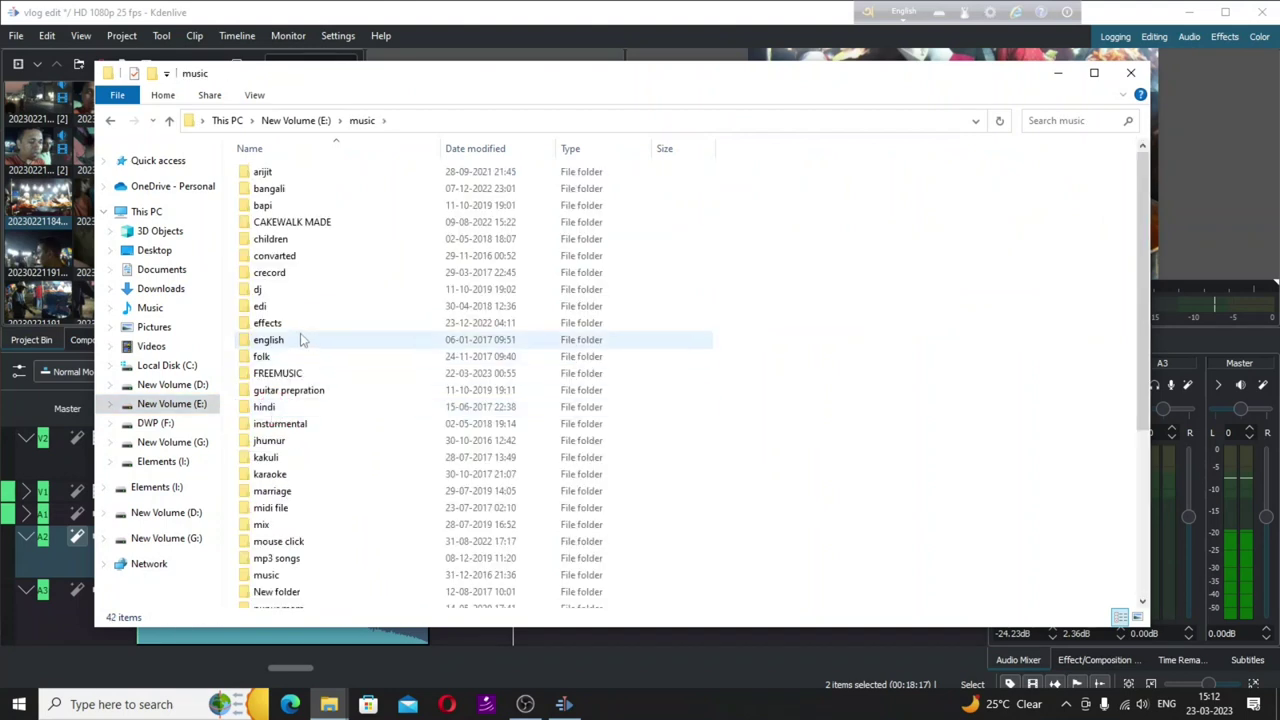
{"action": "double_click", "coordinate": [289, 292]}
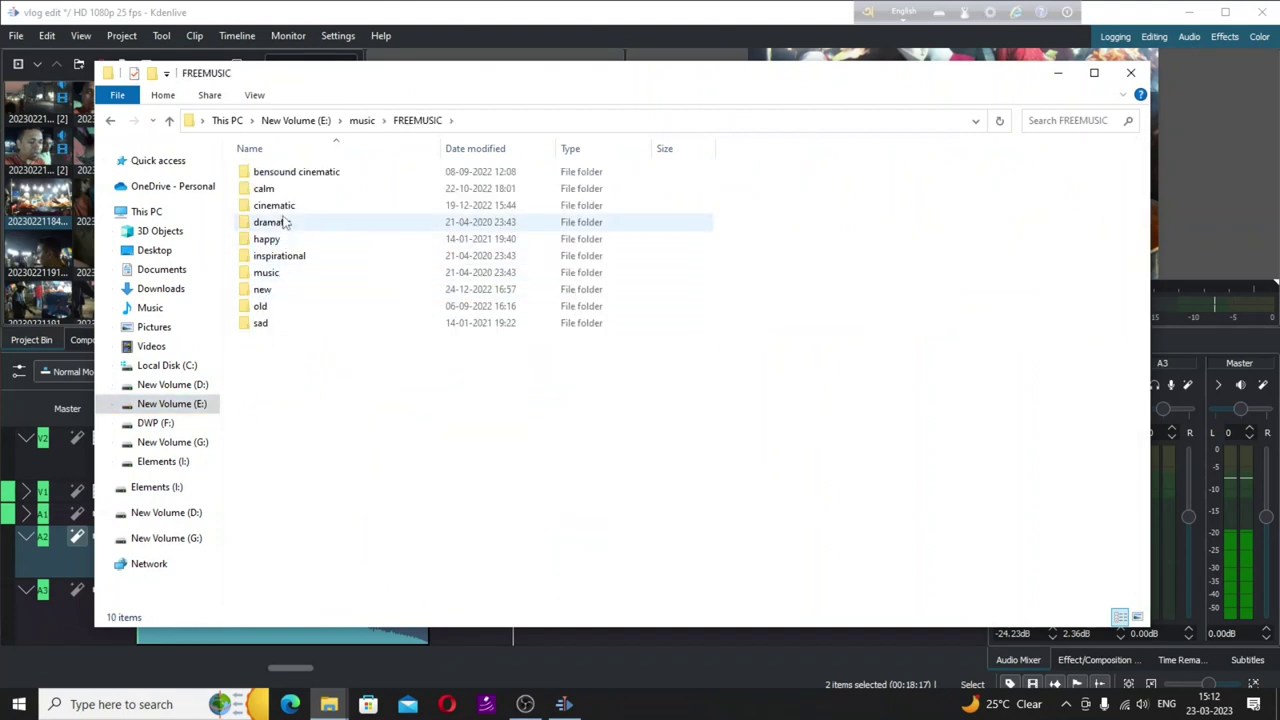
{"action": "double_click", "coordinate": [274, 205]}
{"action": "left_click", "coordinate": [266, 342]}
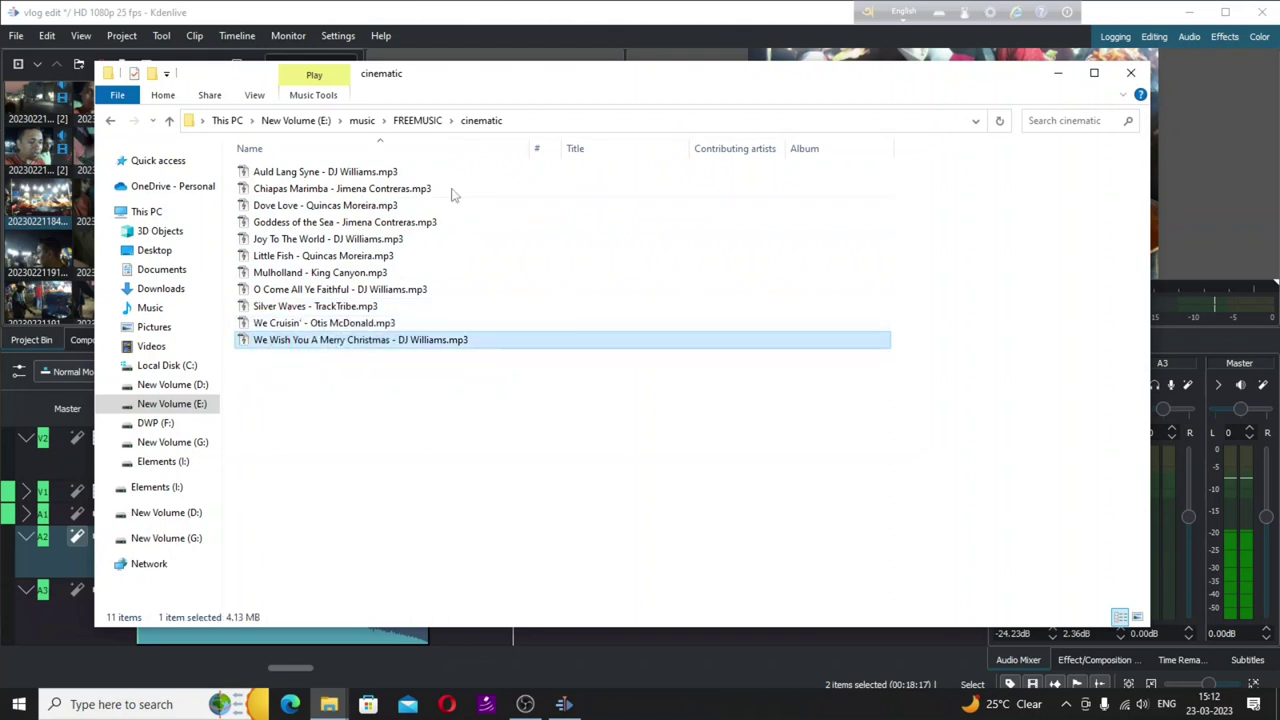
Import We Wish You A Merry Christmas - DJ Williams.mp3 from File Explorer into the Kdenlive project bin and return to the timeline.
{"action": "left_click_drag", "start_coordinate": [538, 76], "coordinate": [1018, 143]}
{"action": "left_click", "coordinate": [770, 407]}
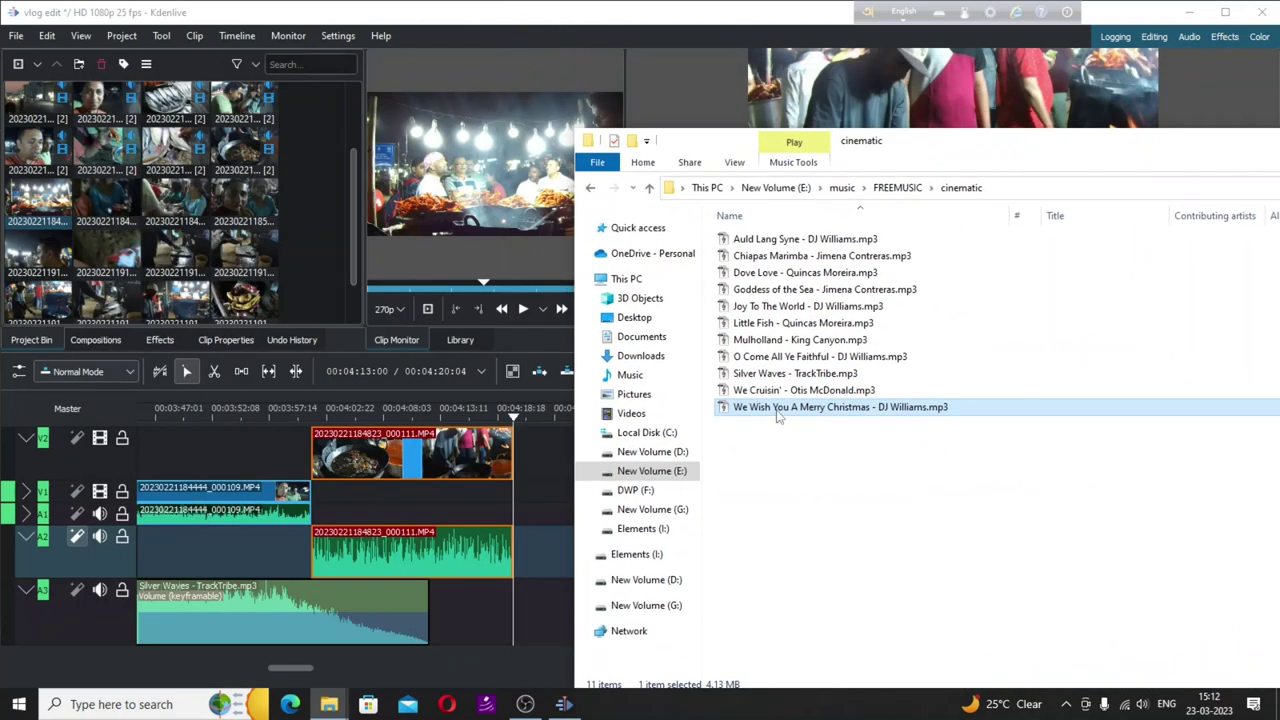
{"action": "left_click_drag", "start_coordinate": [770, 407], "coordinate": [299, 234]}
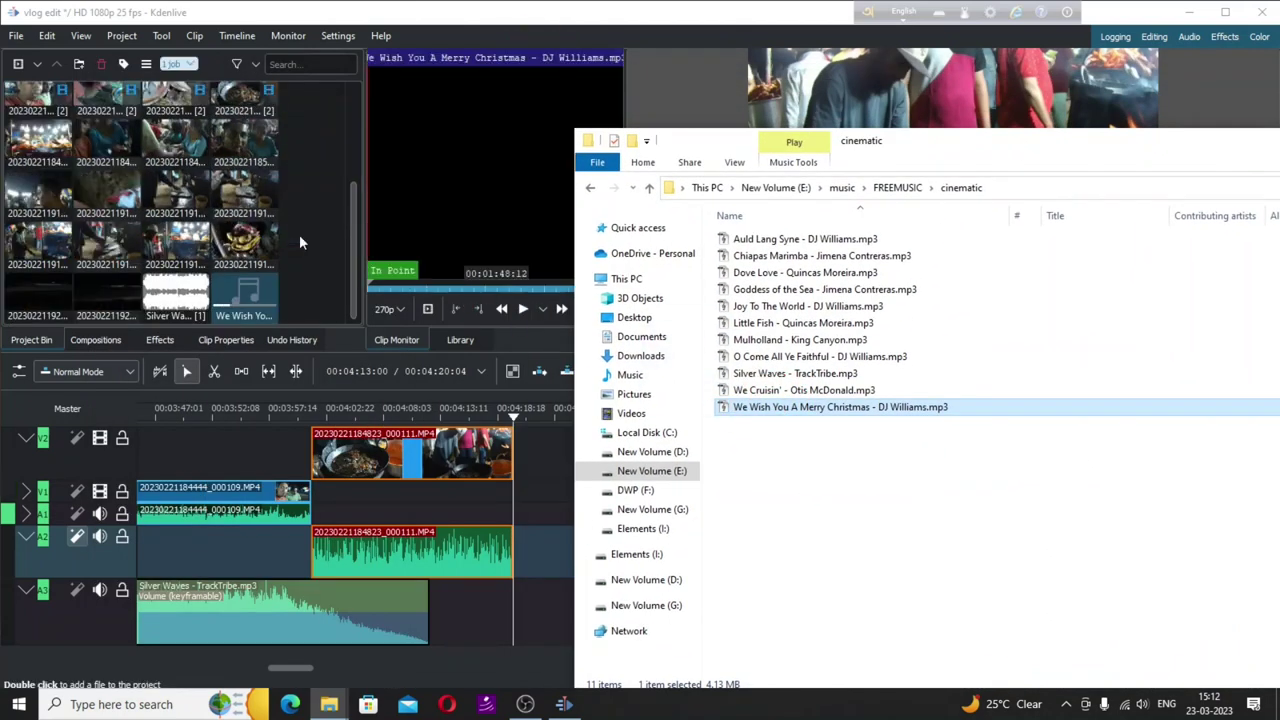
{"action": "left_click_drag", "start_coordinate": [1163, 158], "coordinate": [753, 148]}
{"action": "left_click", "coordinate": [1122, 145]}
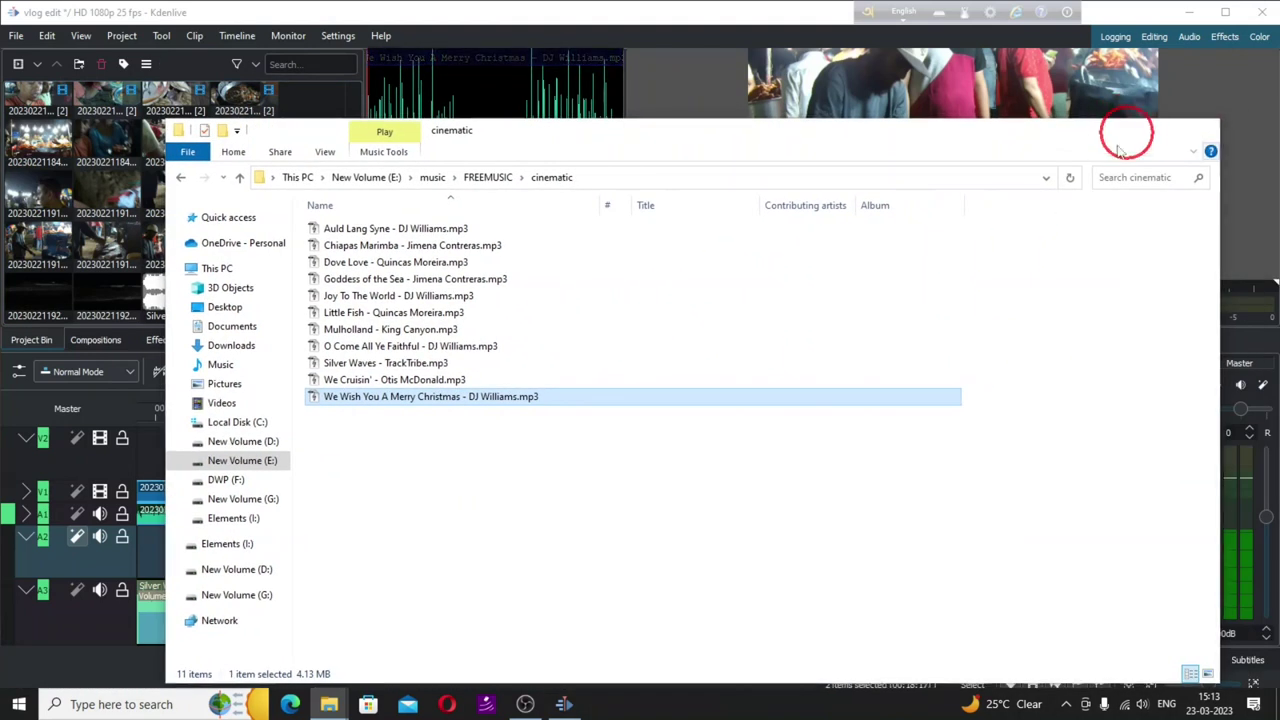
Place the We Wish You A Merry Christmas track on A3 at 00:04:18:12 and add a default 3-second fade-in.
{"action": "left_click_drag", "start_coordinate": [243, 295], "coordinate": [497, 620]}
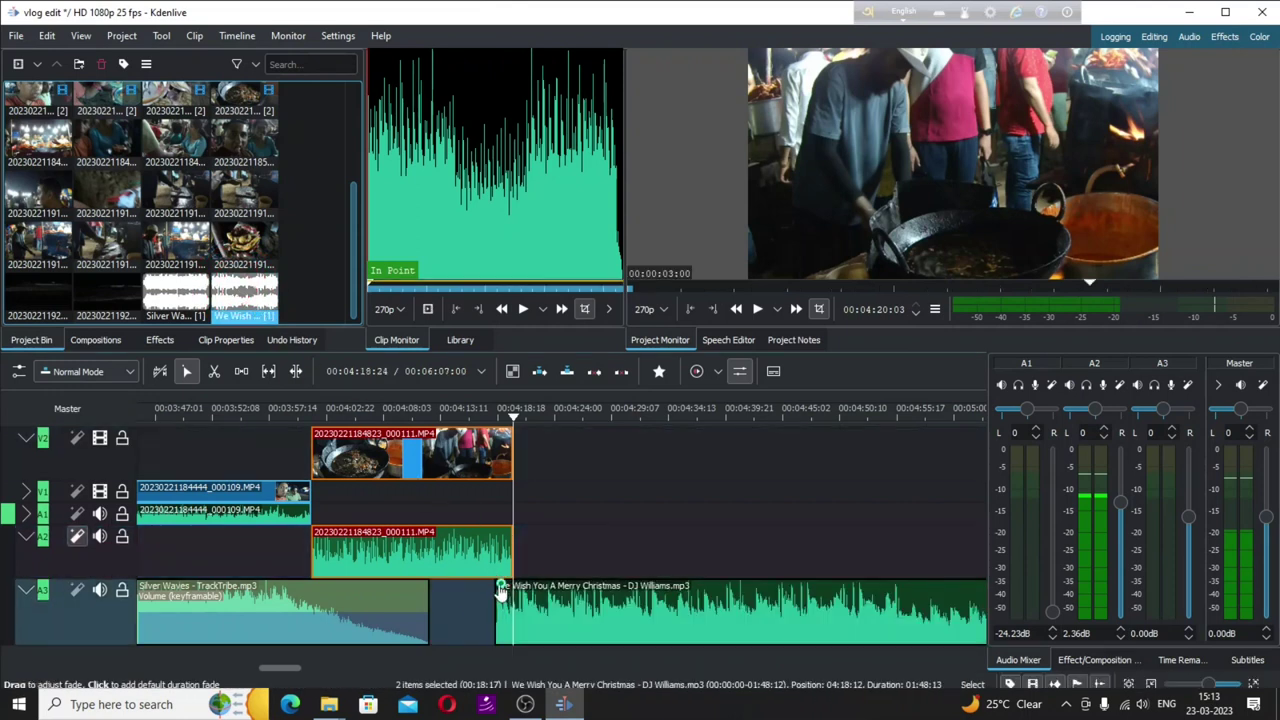
{"action": "left_click", "coordinate": [501, 588]}
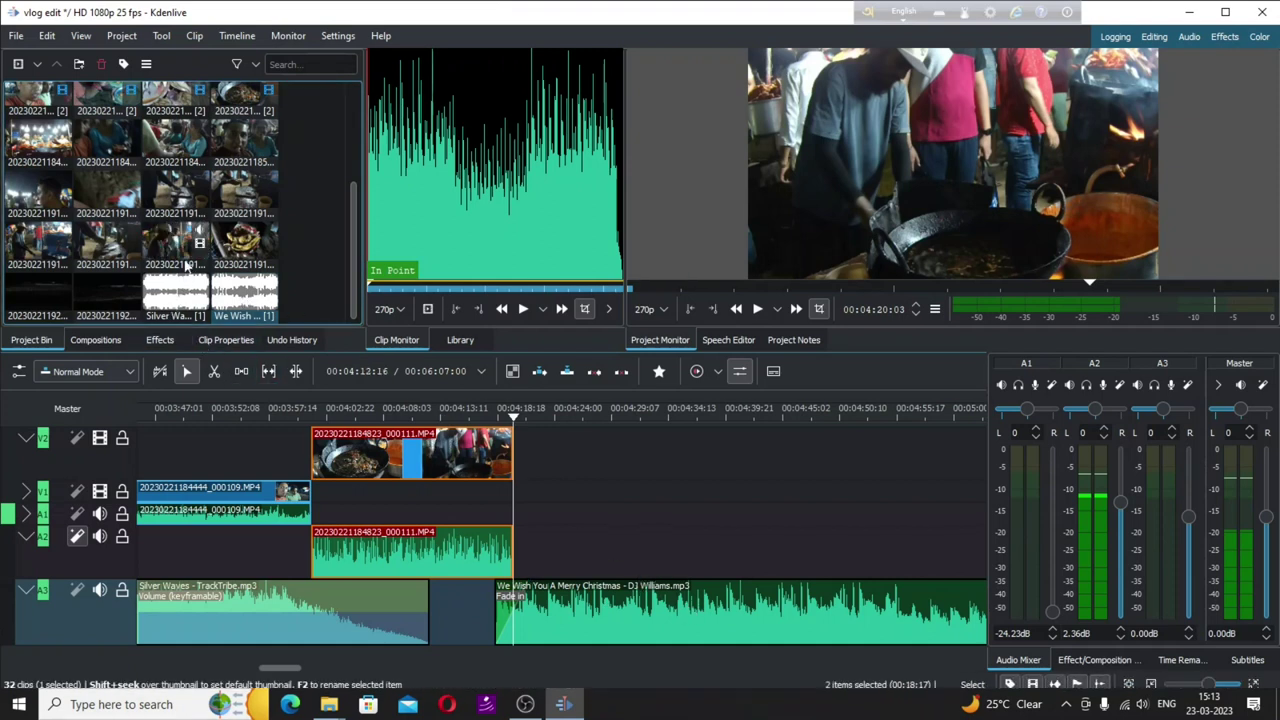
{"action": "left_click_drag", "start_coordinate": [352, 237], "coordinate": [365, 190]}
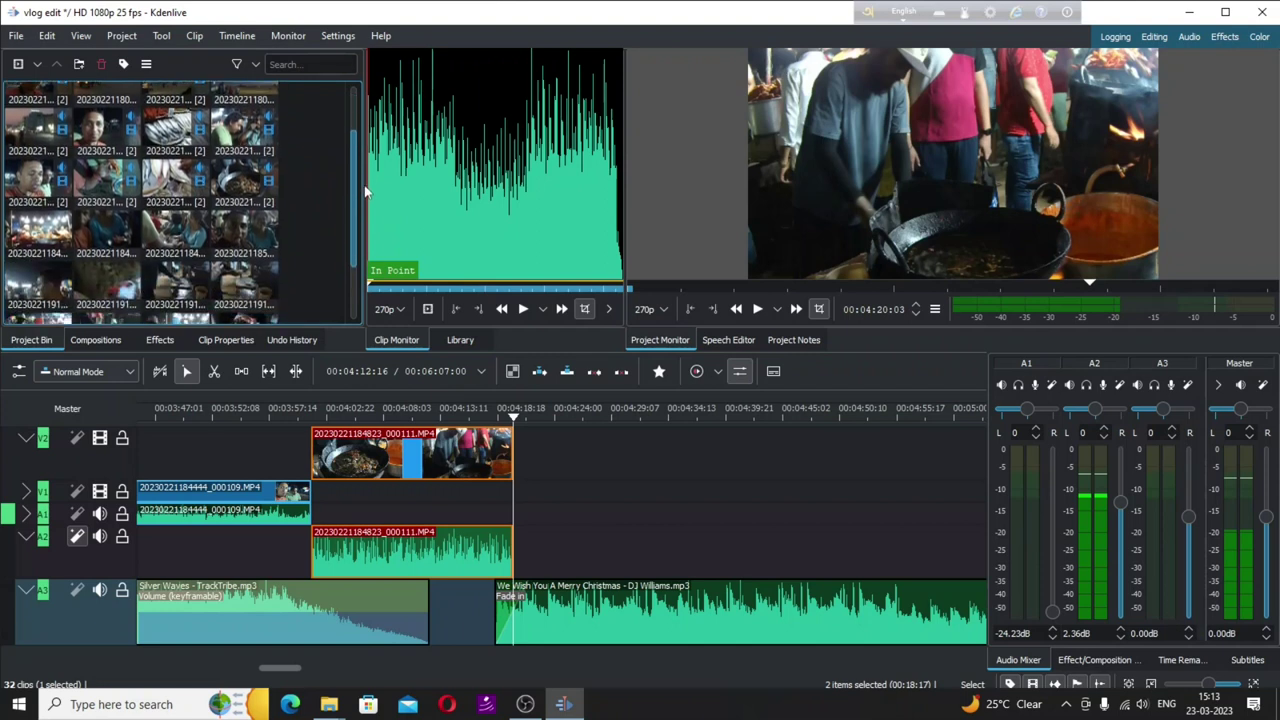
{"action": "left_click_drag", "start_coordinate": [40, 232], "coordinate": [520, 509]}
{"action": "left_click", "coordinate": [101, 245]}
{"action": "key", "text": "space"}
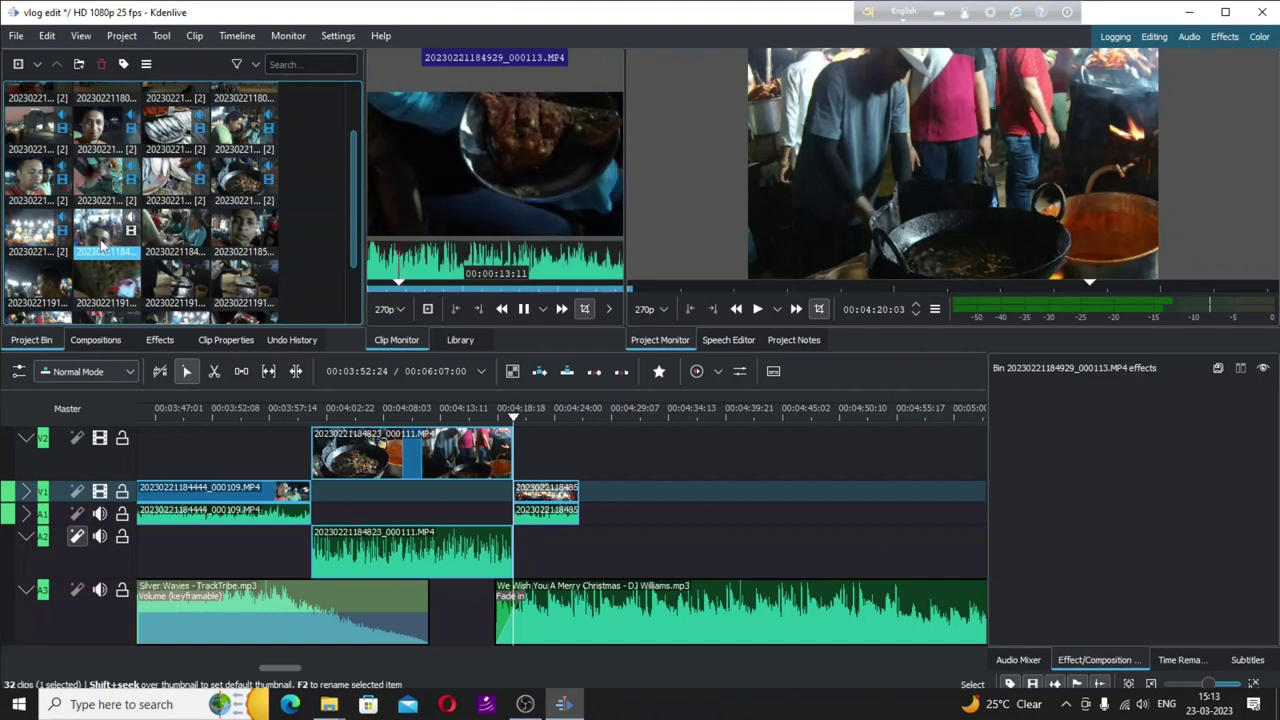
{"action": "key", "text": "space"}
{"action": "left_click_drag", "start_coordinate": [99, 240], "coordinate": [598, 458]}
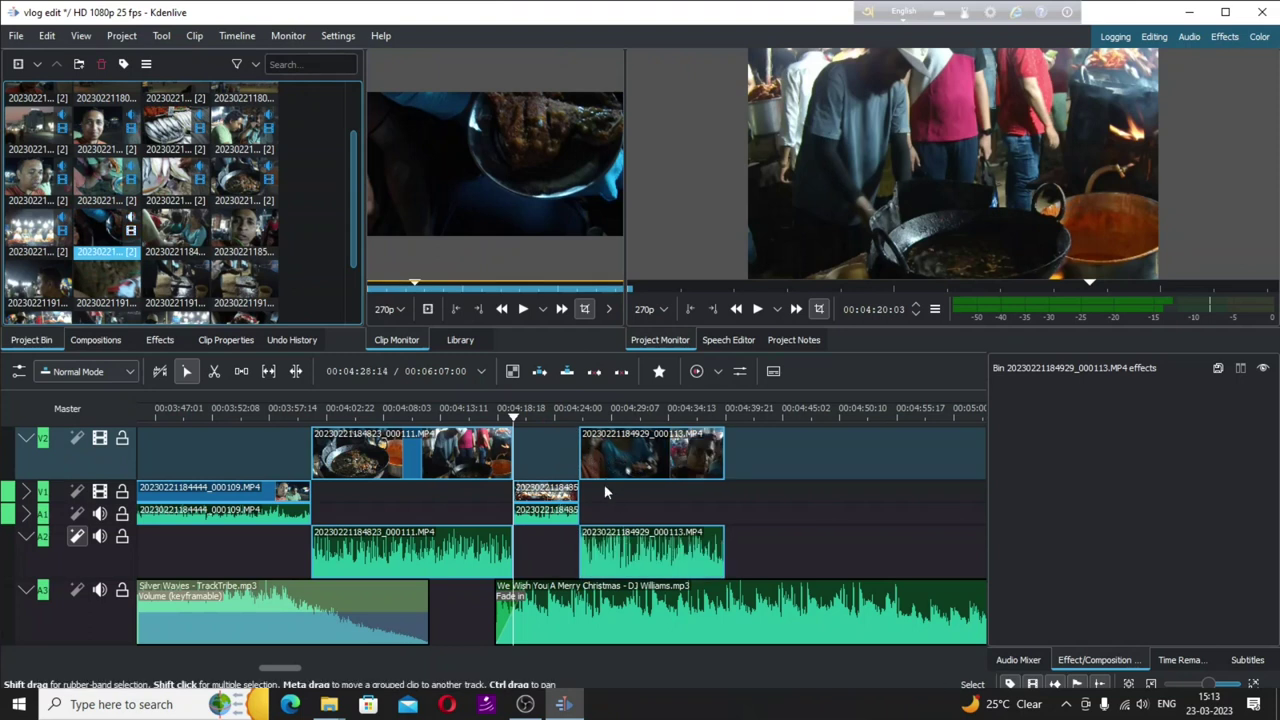
{"action": "left_click", "coordinate": [489, 420]}
{"action": "key", "text": "space"}
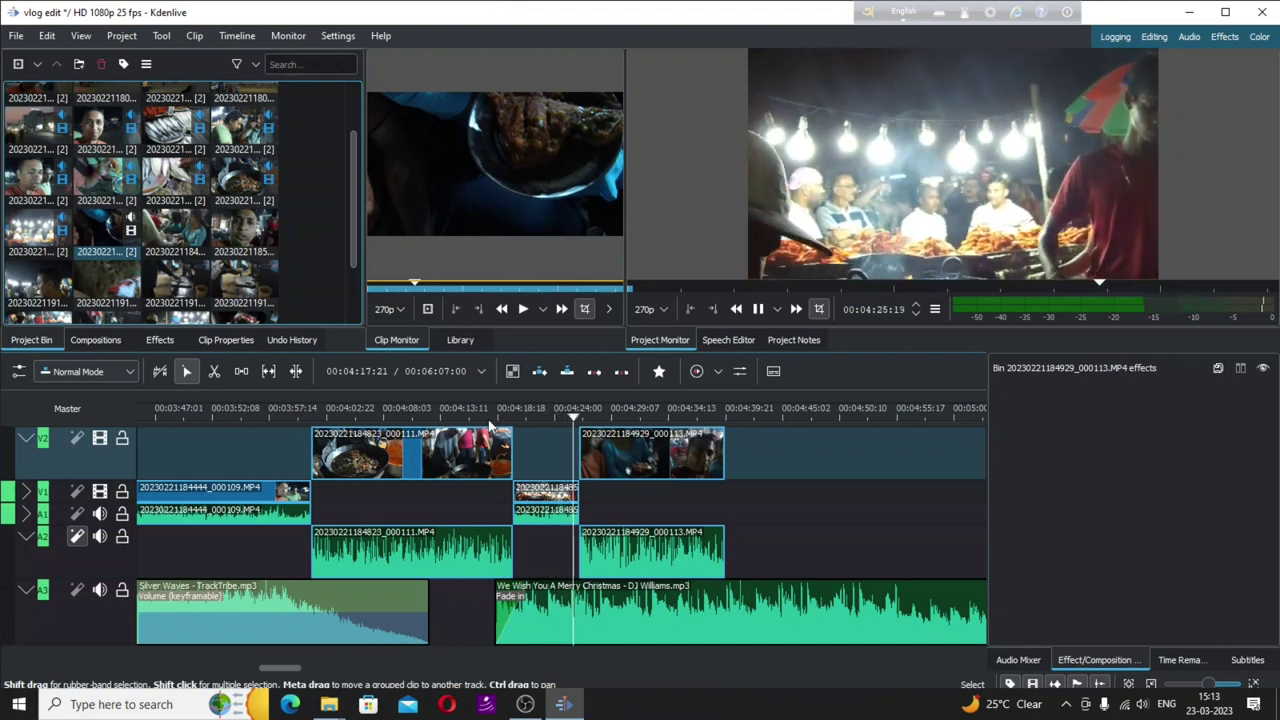
{"action": "key", "text": "space"}
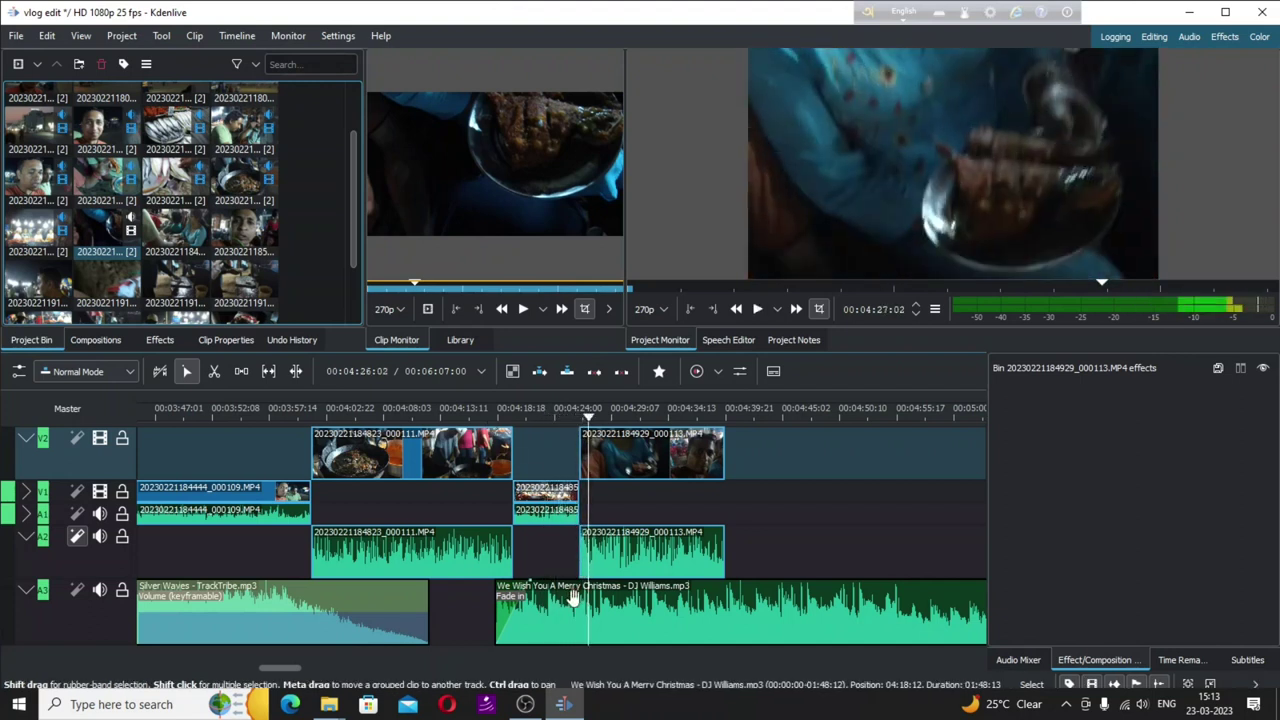
Move the playhead to 00:04:25:19 and add the Volume (keyframable) effect to the We Wish You A Merry Christmas clip.
{"action": "scroll", "coordinate": [670, 420], "scroll_direction": "up", "scroll_amount": 2}
{"action": "left_click", "coordinate": [670, 415]}
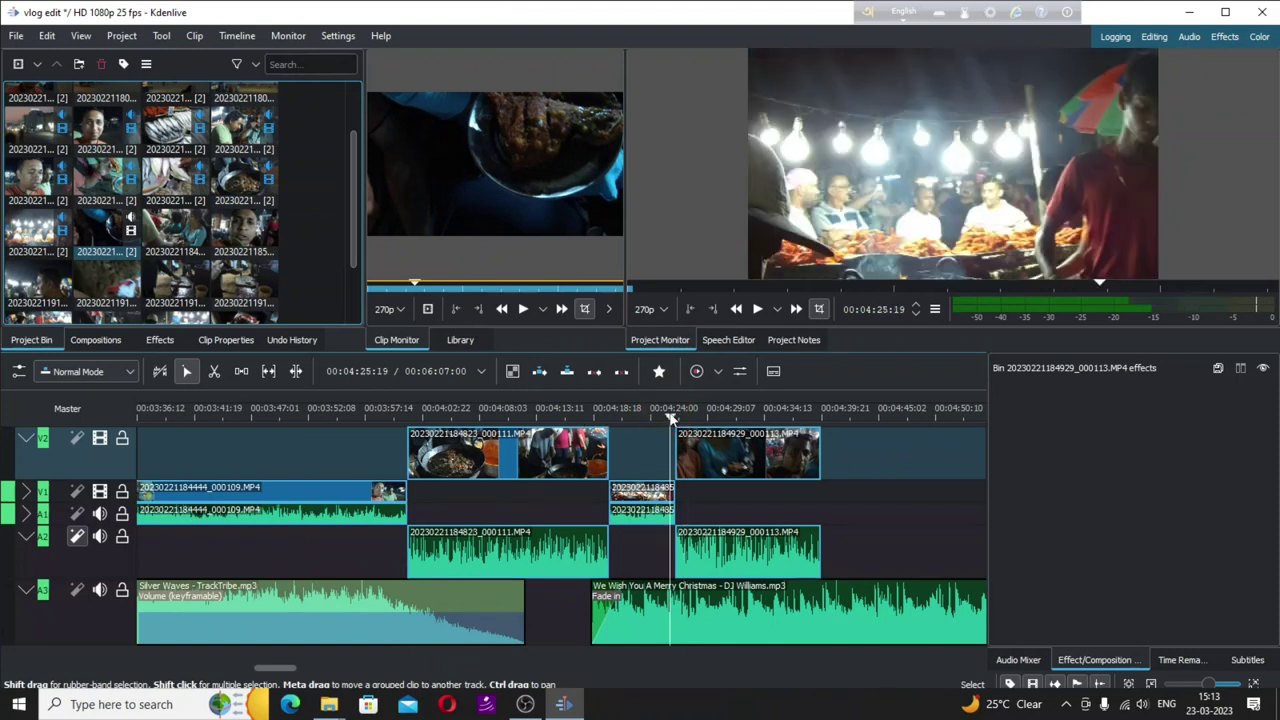
{"action": "scroll", "coordinate": [603, 620], "scroll_direction": "up", "scroll_amount": 2}
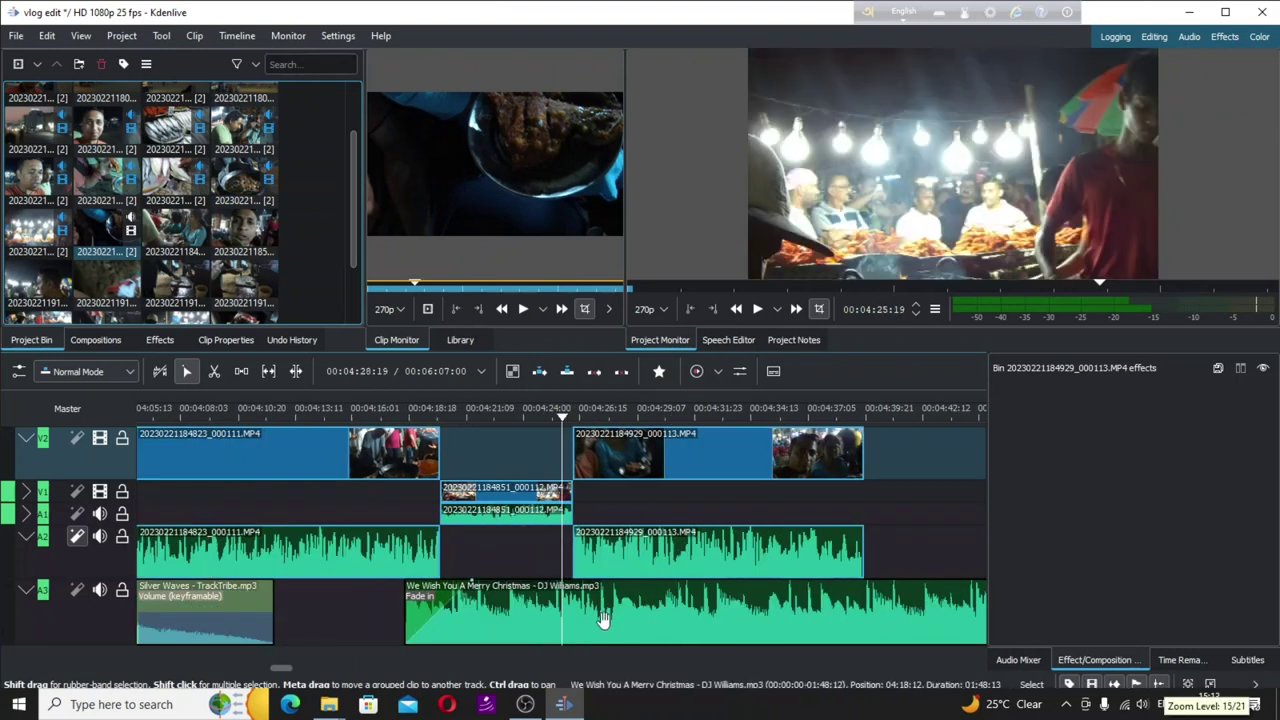
{"action": "left_click", "coordinate": [563, 612]}
{"action": "right_click", "coordinate": [564, 614]}
{"action": "mouse_move", "coordinate": [648, 582]}
{"action": "left_click", "coordinate": [810, 584]}
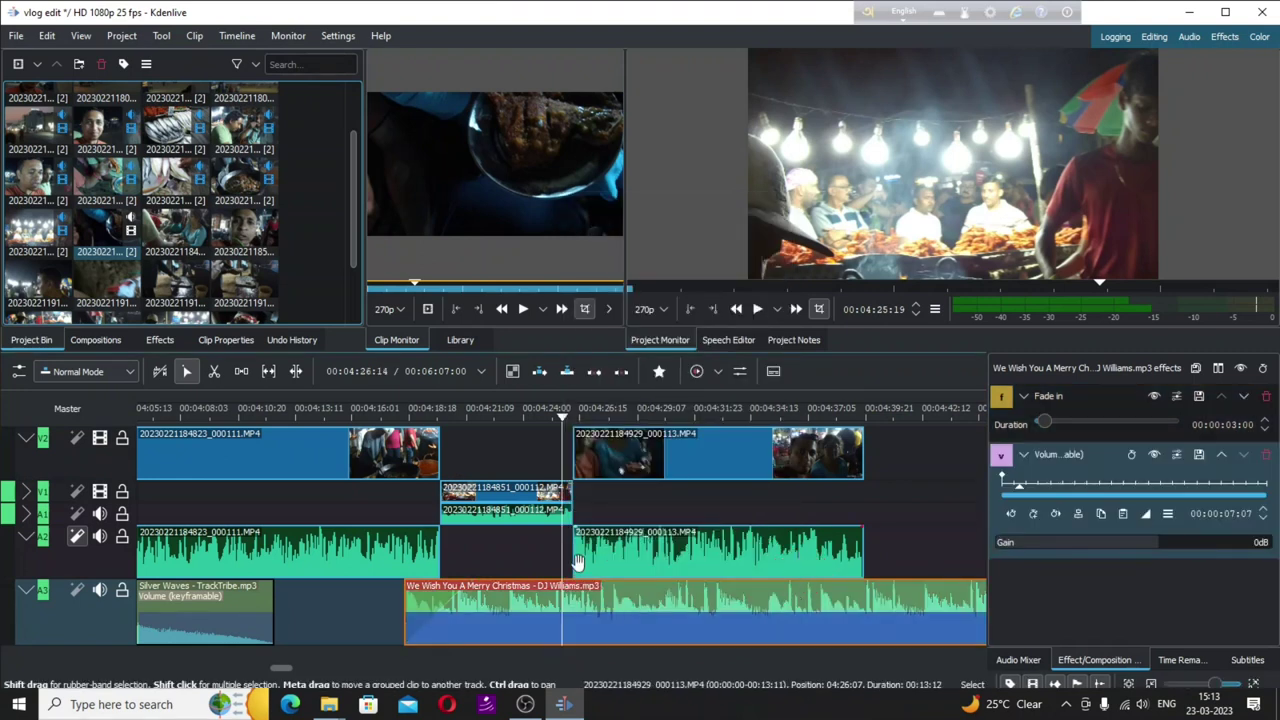
Add music volume keyframes at 00:04:25:19 and 00:04:26:12, lower the second to -21 dB, and play the result.
{"action": "key", "text": "space"}
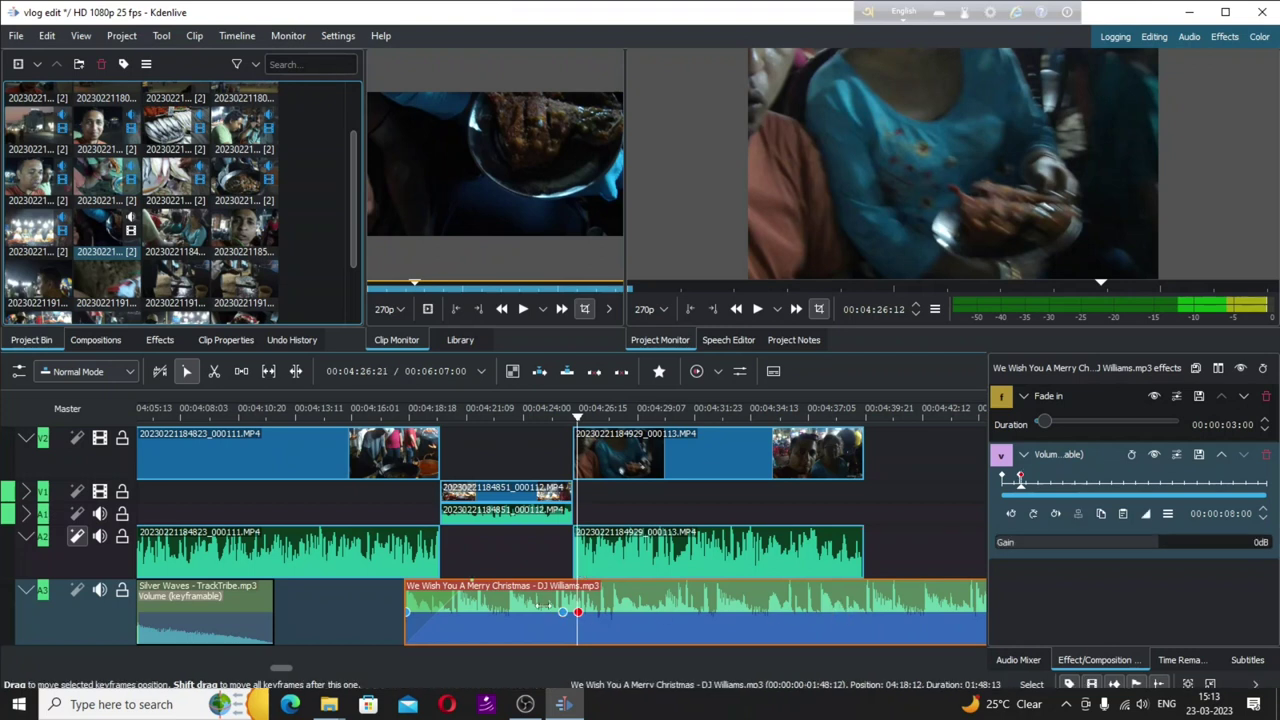
{"action": "left_click_drag", "start_coordinate": [578, 621], "coordinate": [579, 639]}
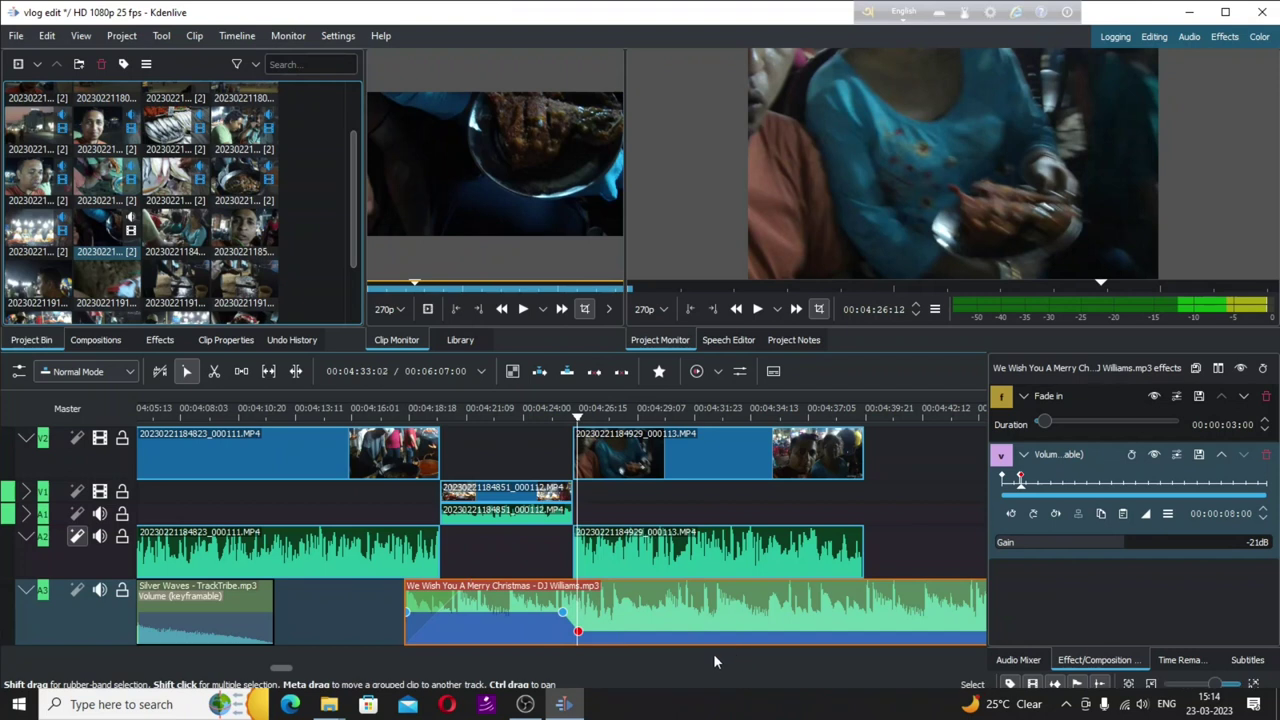
{"action": "key", "text": "space"}
{"action": "left_click", "coordinate": [577, 631]}
{"action": "key", "text": "space"}
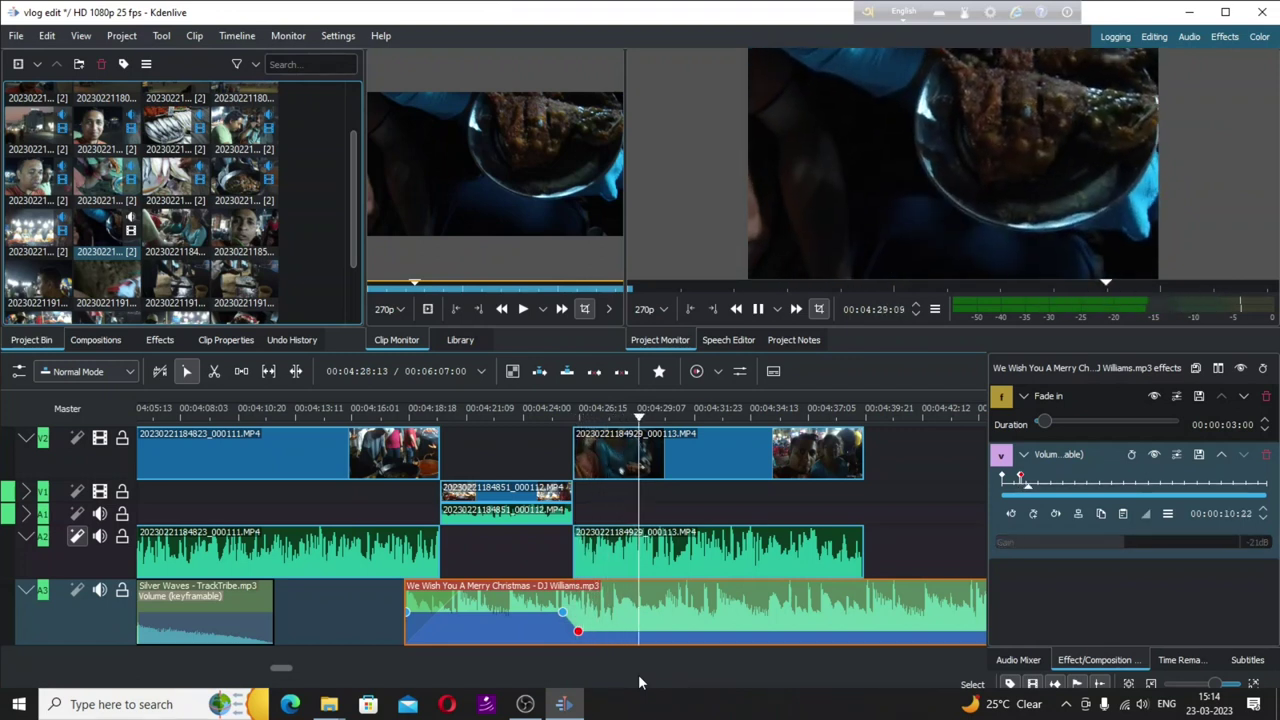
{"action": "key", "text": "space"}
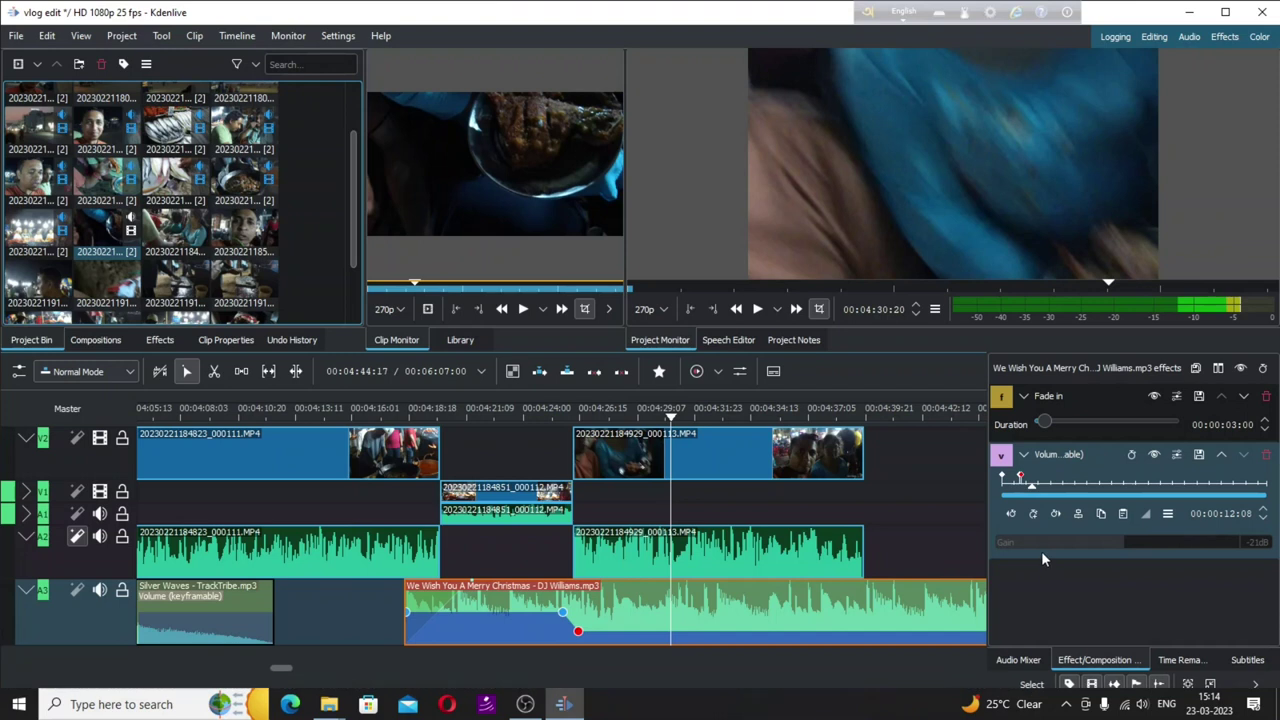
{"action": "left_click", "coordinate": [579, 634]}
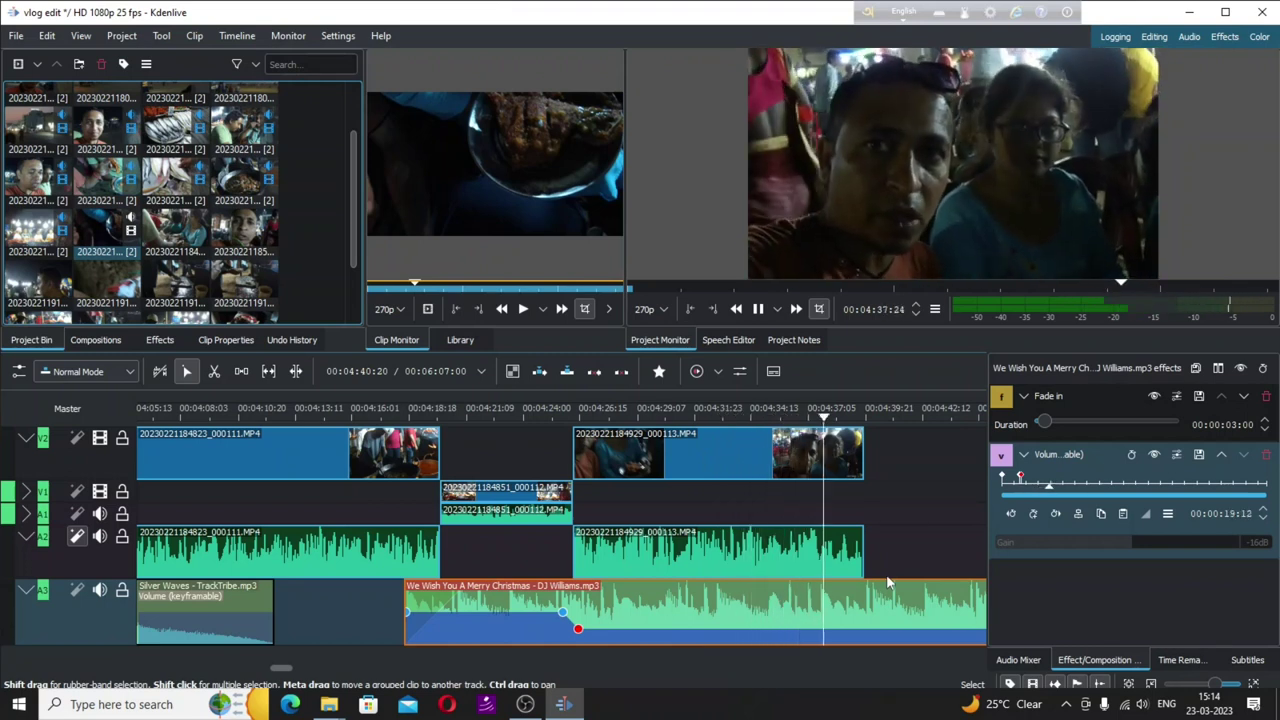
{"action": "key", "text": "space"}
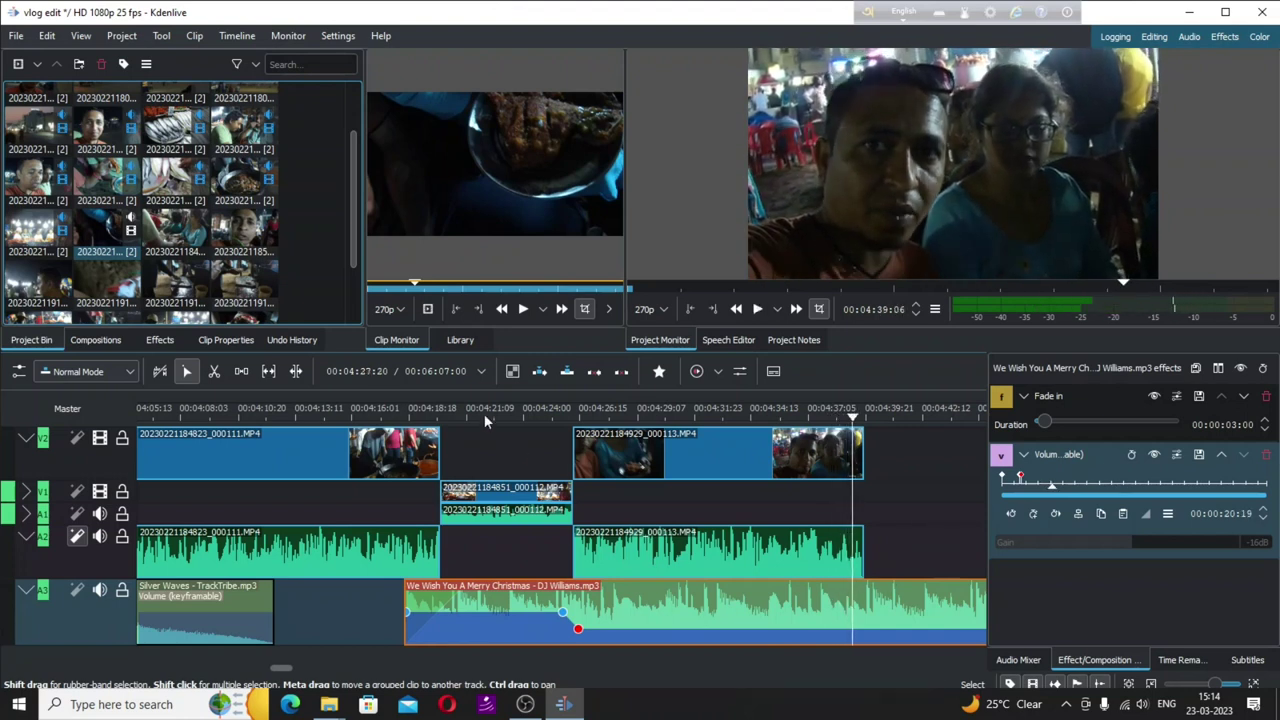
{"action": "left_click", "coordinate": [172, 235]}
{"action": "key", "text": "space"}
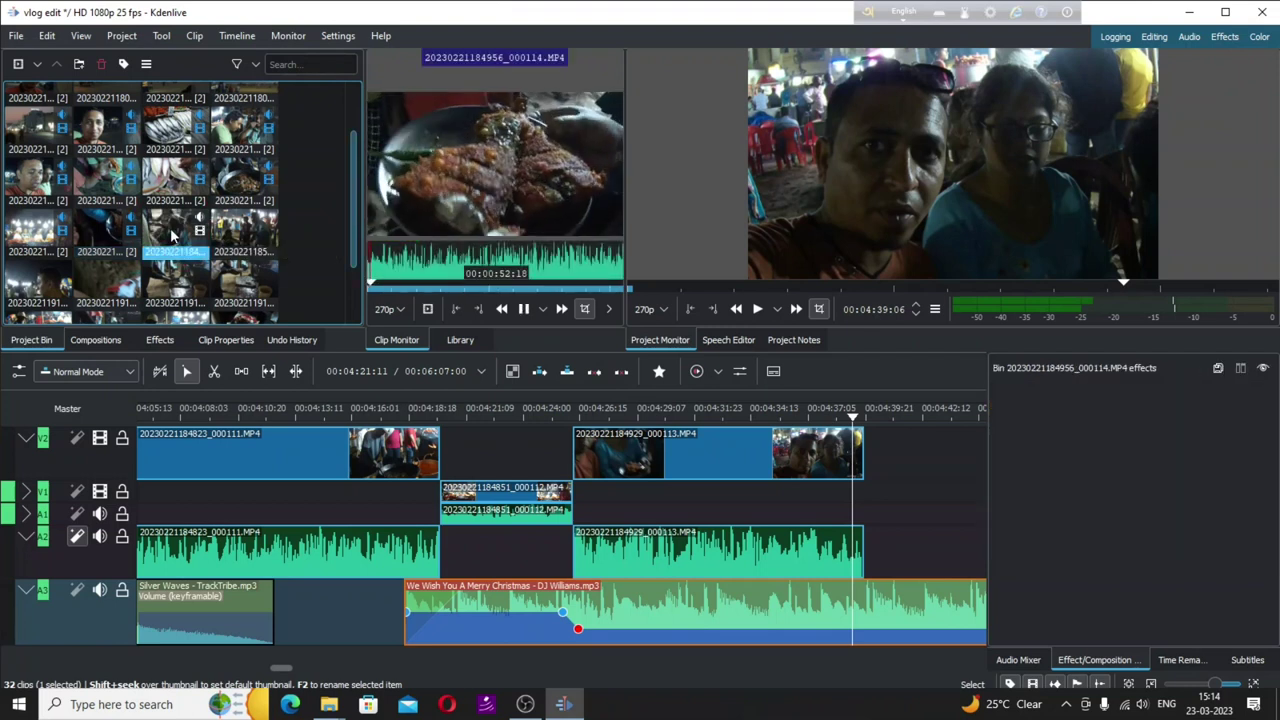
{"action": "key", "text": "space"}
{"action": "left_click_drag", "start_coordinate": [172, 235], "coordinate": [870, 497]}
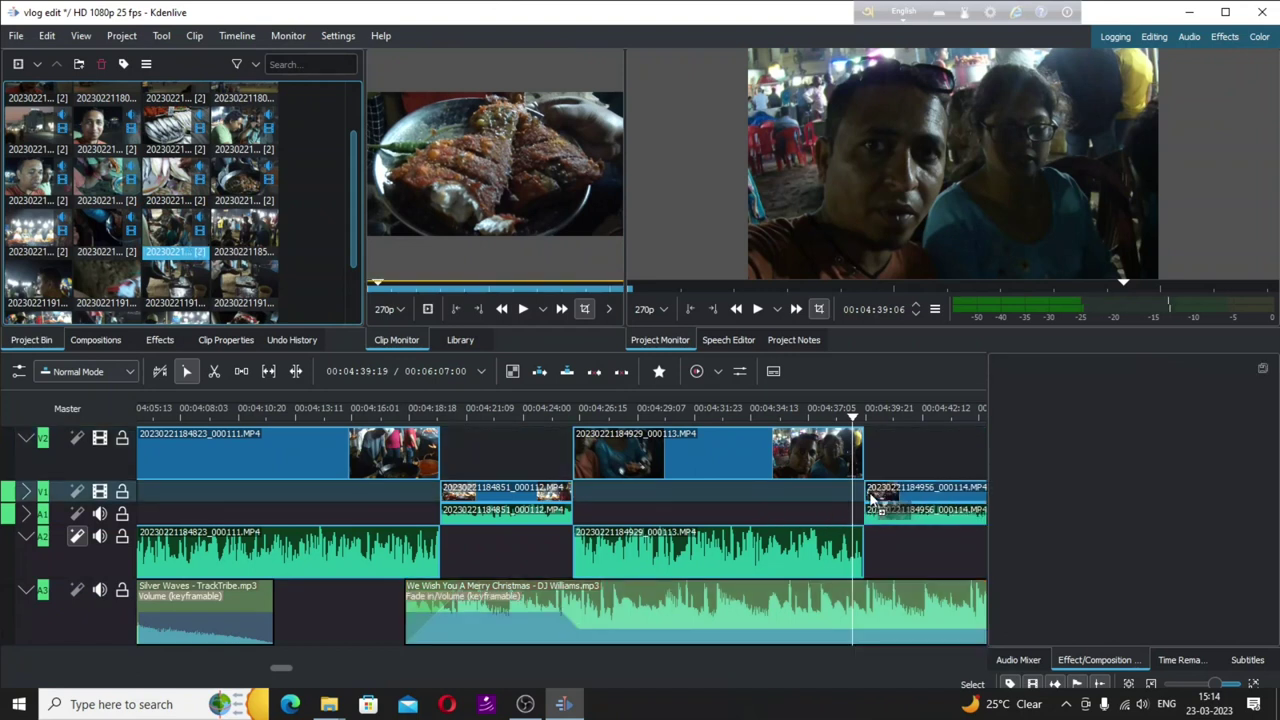
{"action": "left_click_drag", "start_coordinate": [907, 493], "coordinate": [905, 455]}
{"action": "scroll", "coordinate": [732, 527], "scroll_direction": "down", "scroll_amount": 5}
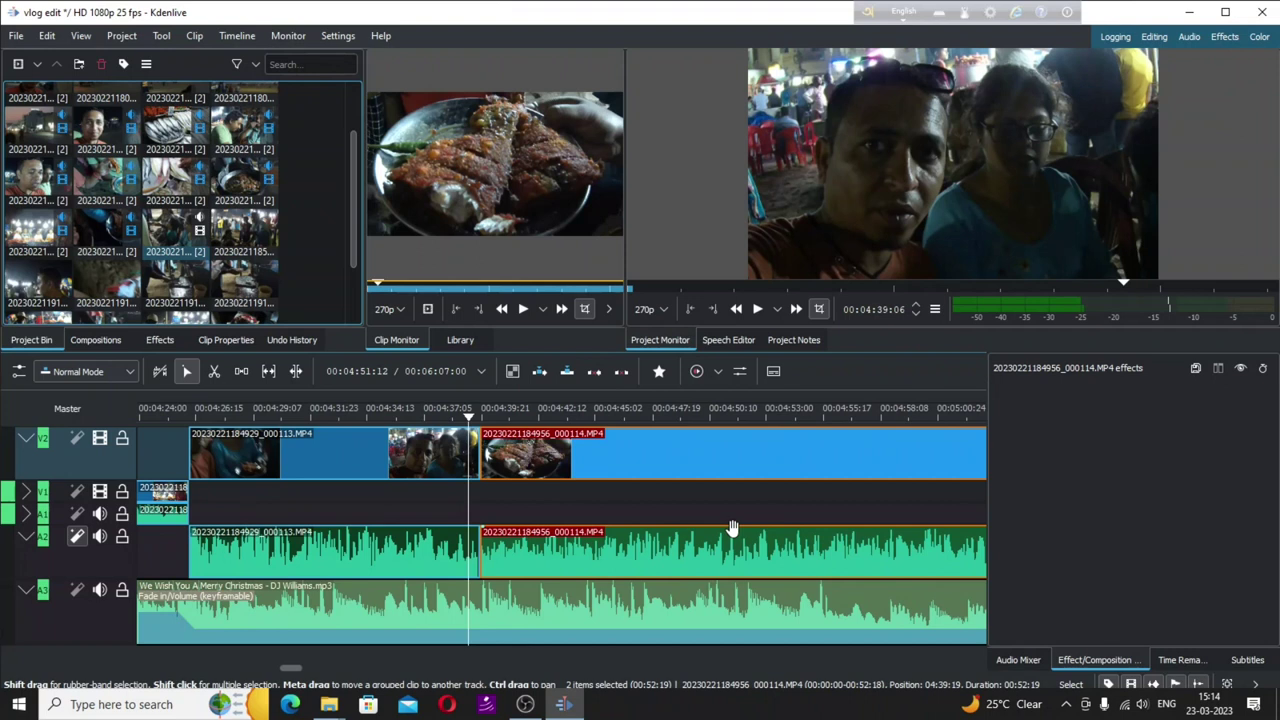
{"action": "scroll", "coordinate": [732, 527], "scroll_direction": "down", "scroll_amount": 3}
{"action": "scroll", "coordinate": [710, 525], "scroll_direction": "down", "scroll_amount": 3, "text": "ctrl"}
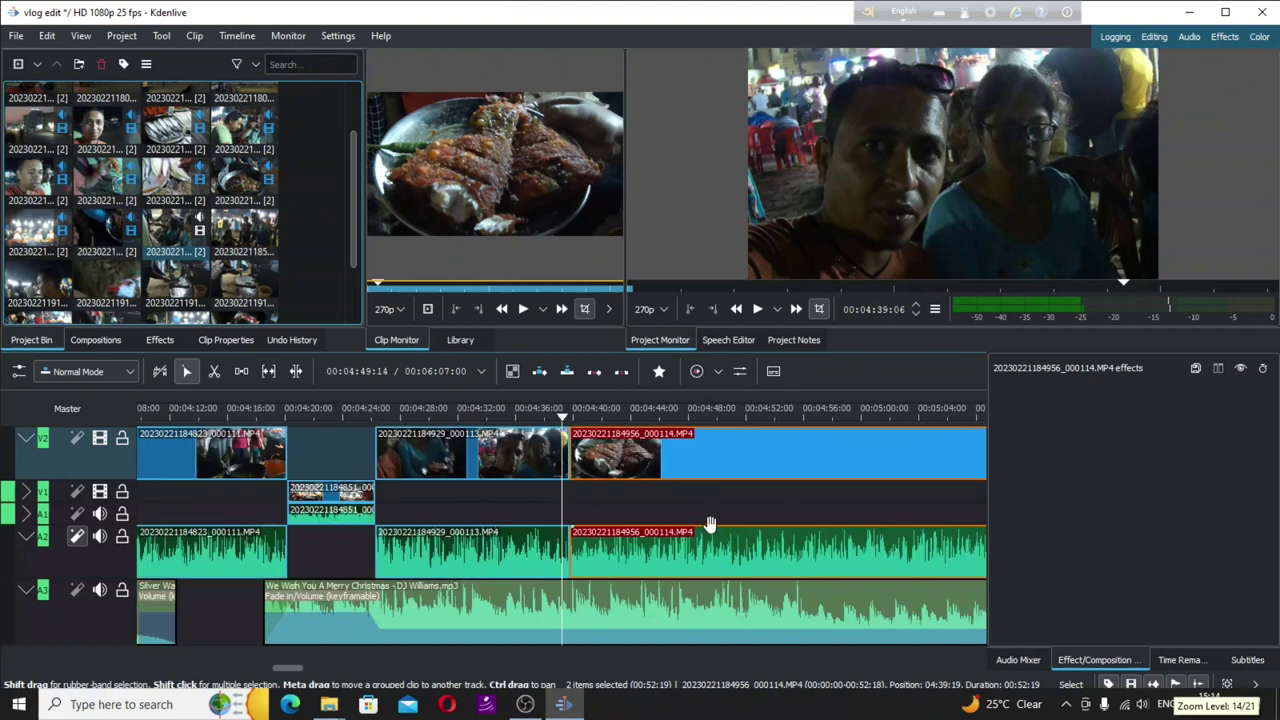
{"action": "left_click", "coordinate": [583, 410]}
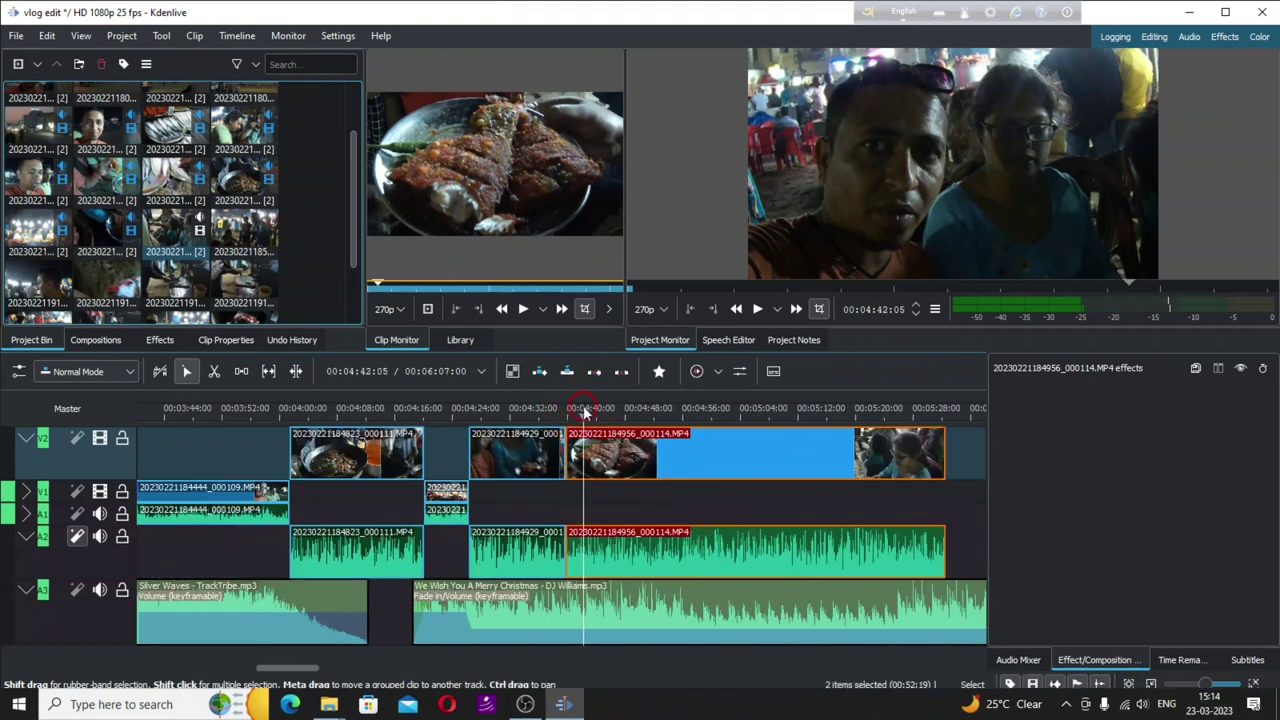
{"action": "key", "text": "space"}
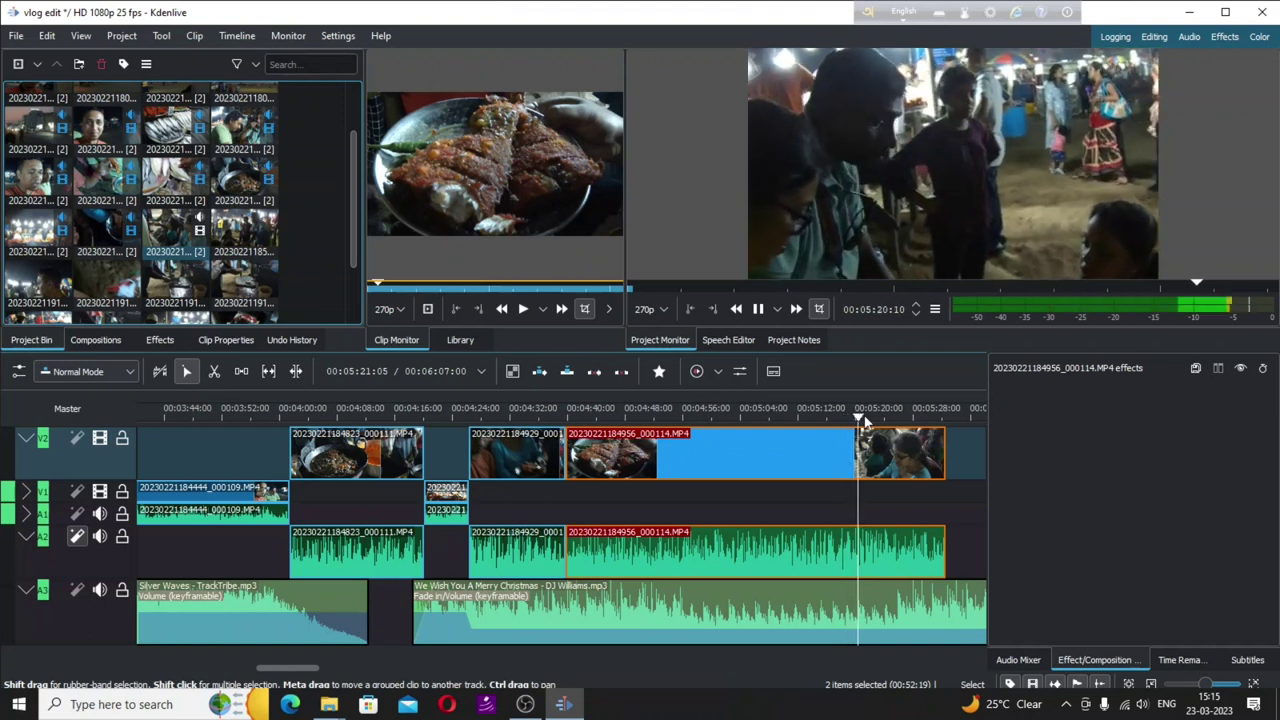
{"action": "key", "text": "space"}
Add volume keyframes to the We Wish You A Merry Christmas clip at about 00:05:20 and 00:05:24, lower the second to -22 dB, and play on.
{"action": "double_click", "coordinate": [884, 626]}
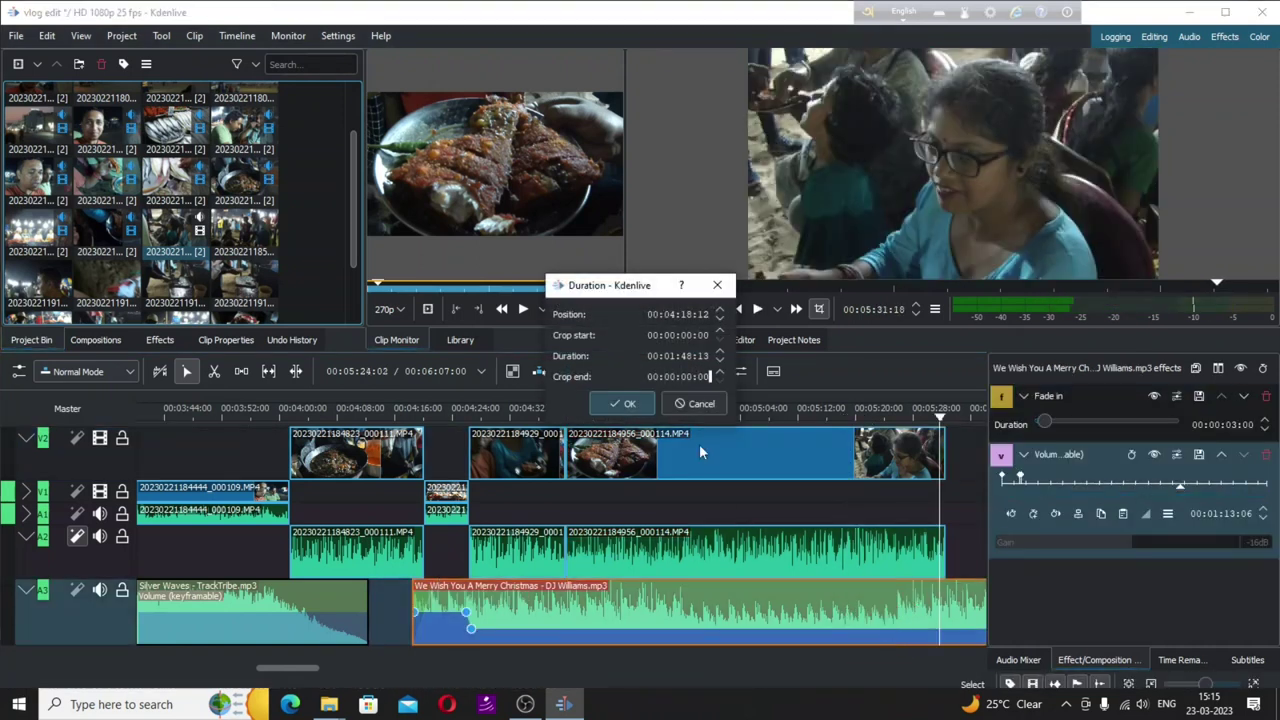
{"action": "left_click", "coordinate": [690, 403]}
{"action": "left_click", "coordinate": [894, 630]}
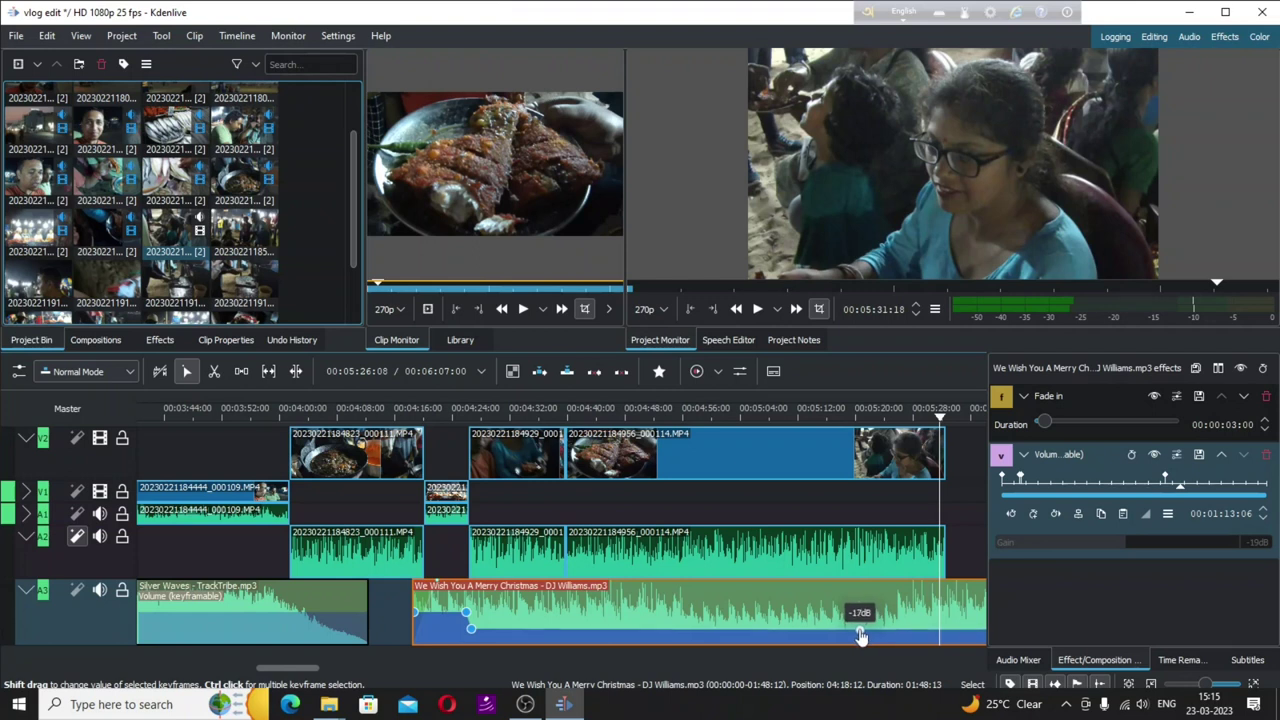
{"action": "left_click_drag", "start_coordinate": [860, 635], "coordinate": [860, 628]}
{"action": "double_click", "coordinate": [884, 627]}
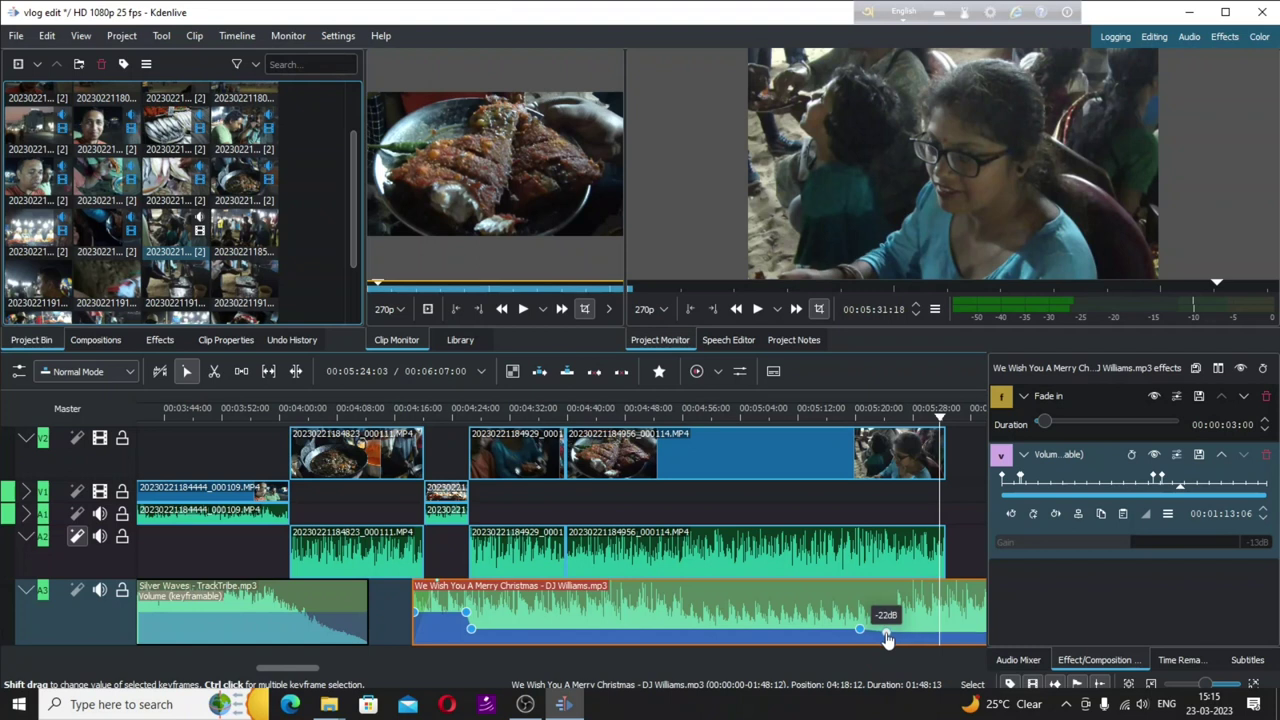
{"action": "left_click", "coordinate": [886, 415]}
{"action": "key", "text": "space"}
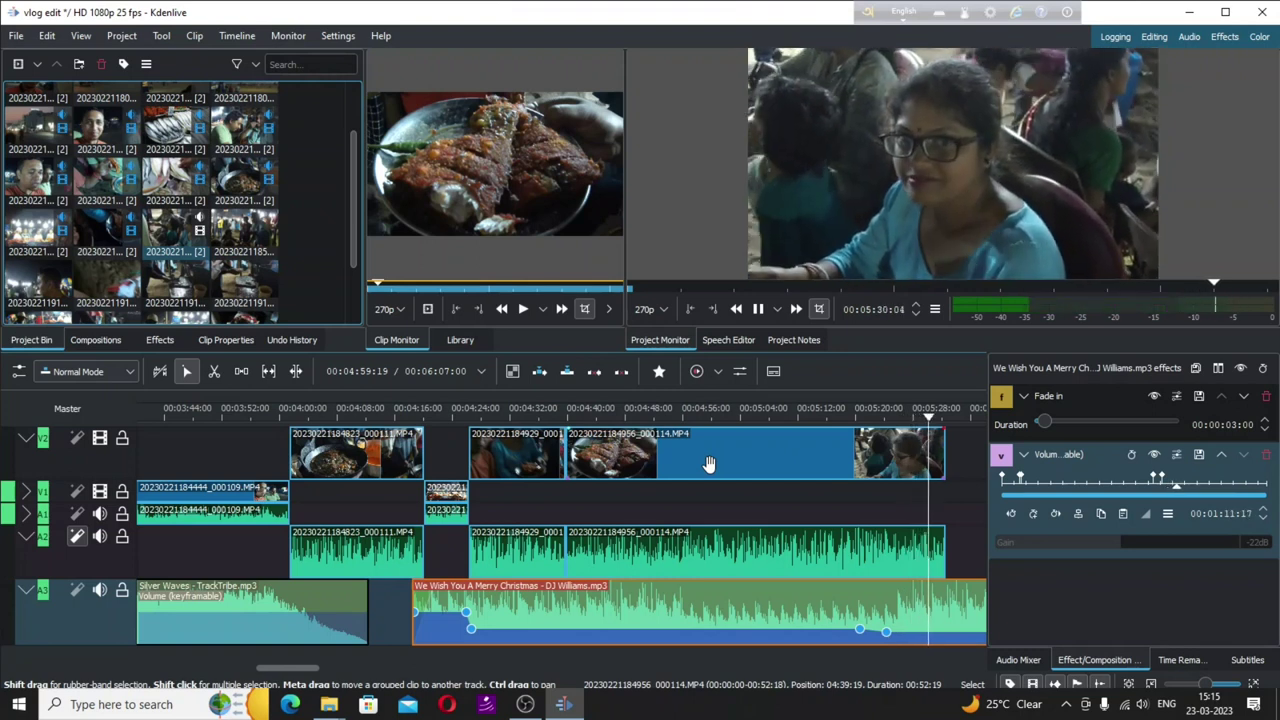
{"action": "key", "text": "space"}
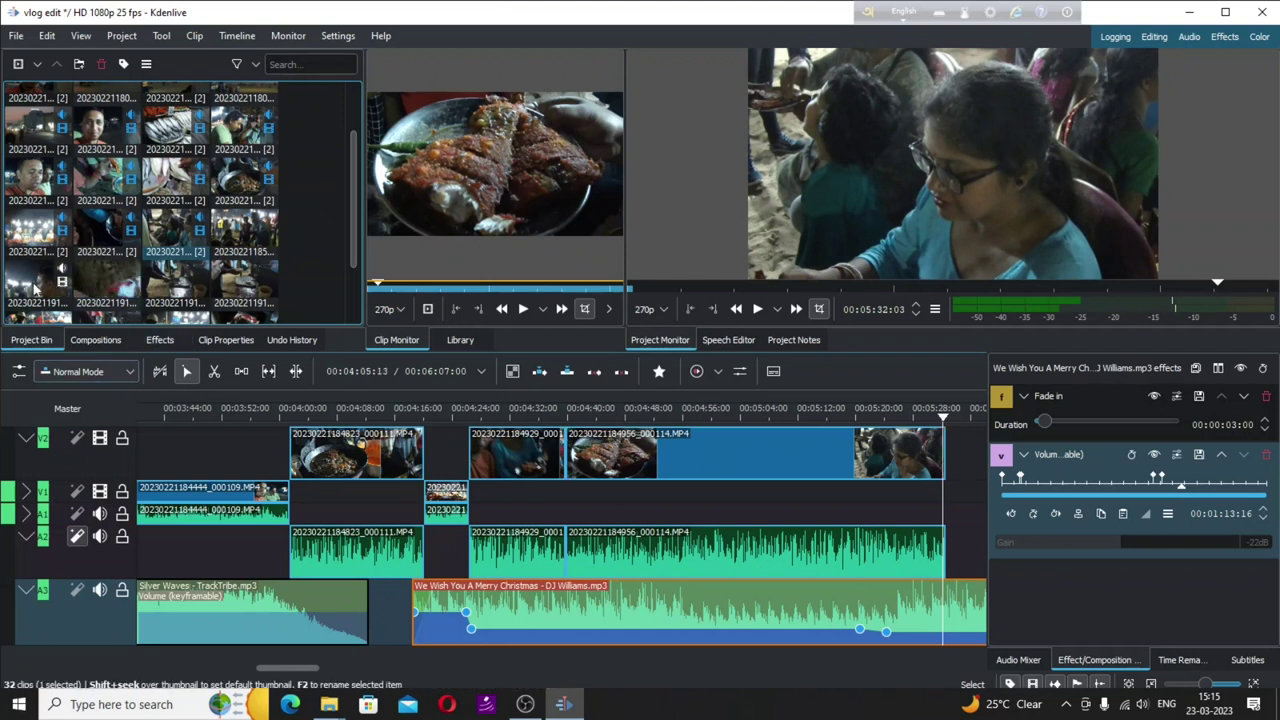
{"action": "left_click", "coordinate": [230, 232]}
{"action": "key", "text": "space"}
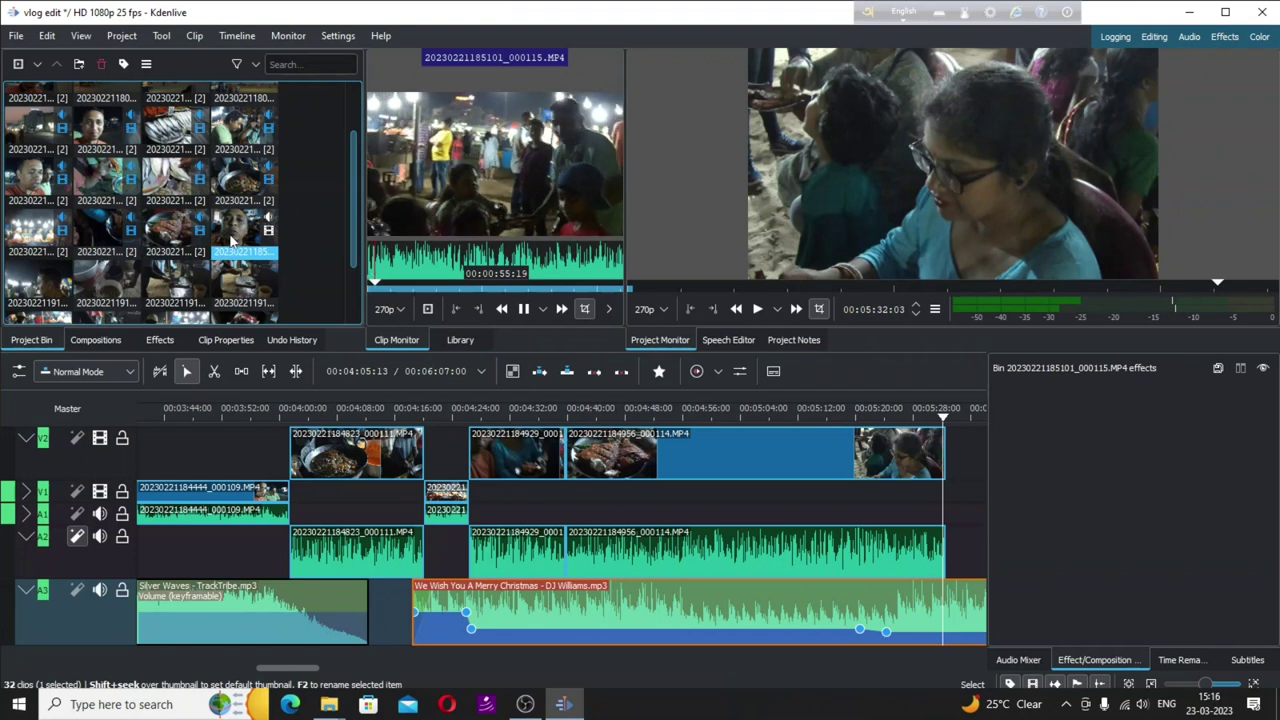
{"action": "key", "text": "space"}
{"action": "scroll", "coordinate": [460, 500], "scroll_direction": "right", "scroll_amount": 5}
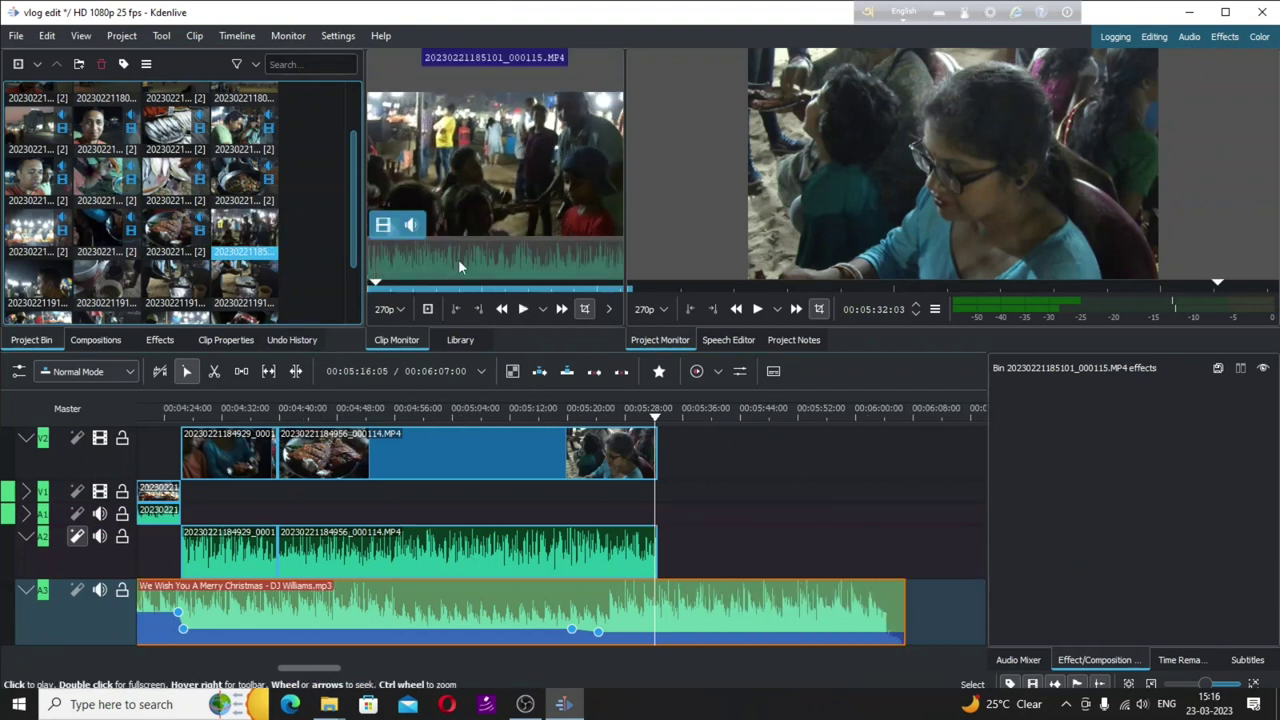
{"action": "left_click_drag", "start_coordinate": [245, 240], "coordinate": [663, 475]}
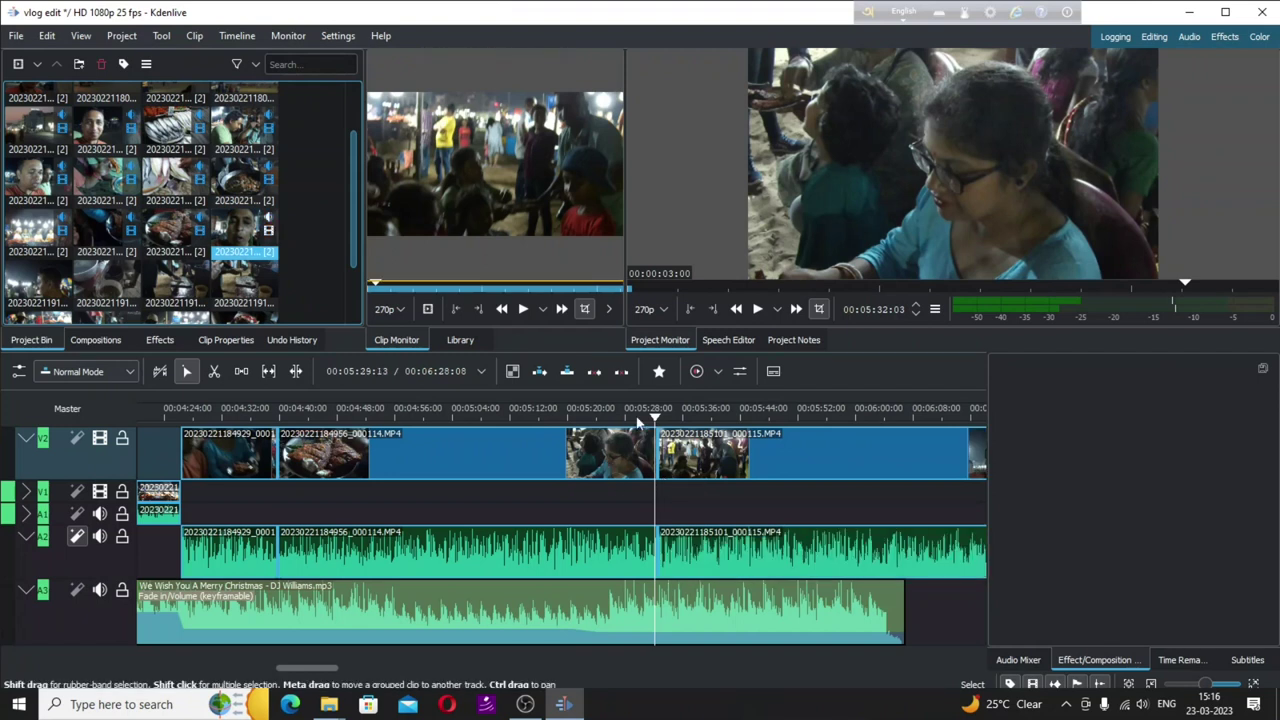
{"action": "left_click", "coordinate": [632, 418]}
{"action": "key", "text": "space"}
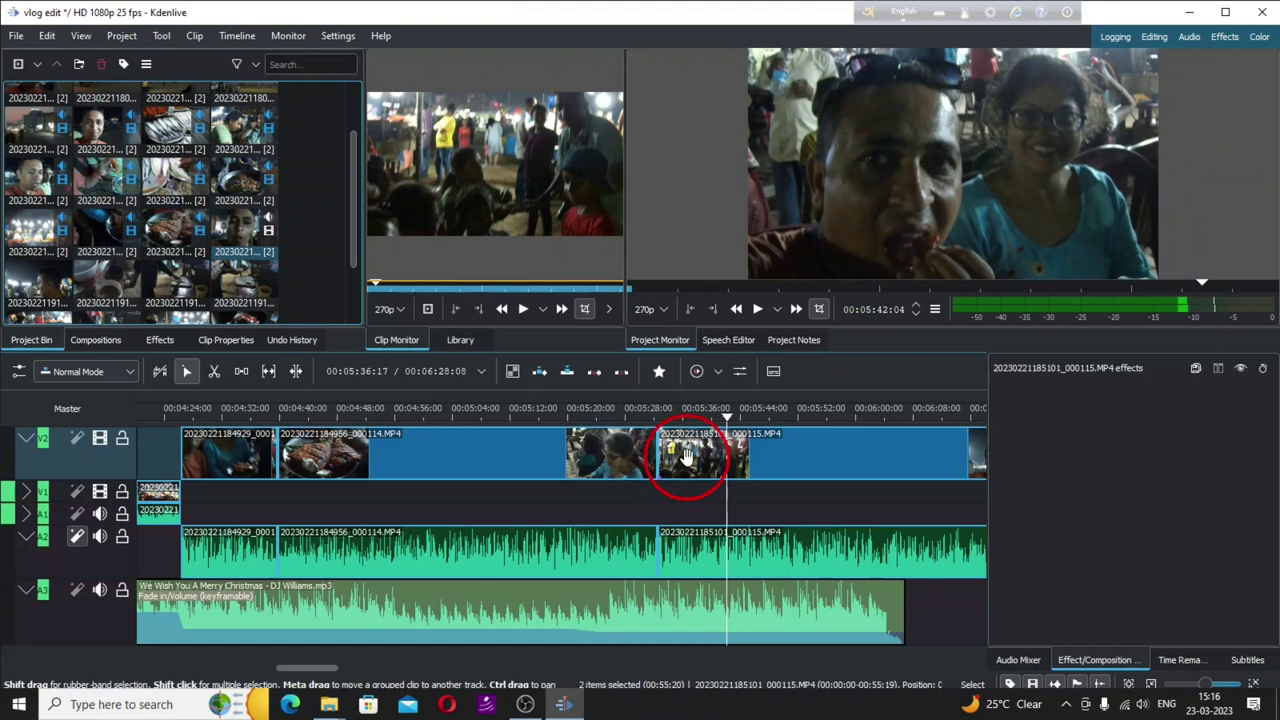
{"action": "left_click_drag", "start_coordinate": [686, 457], "coordinate": [686, 495]}
{"action": "left_click", "coordinate": [650, 410]}
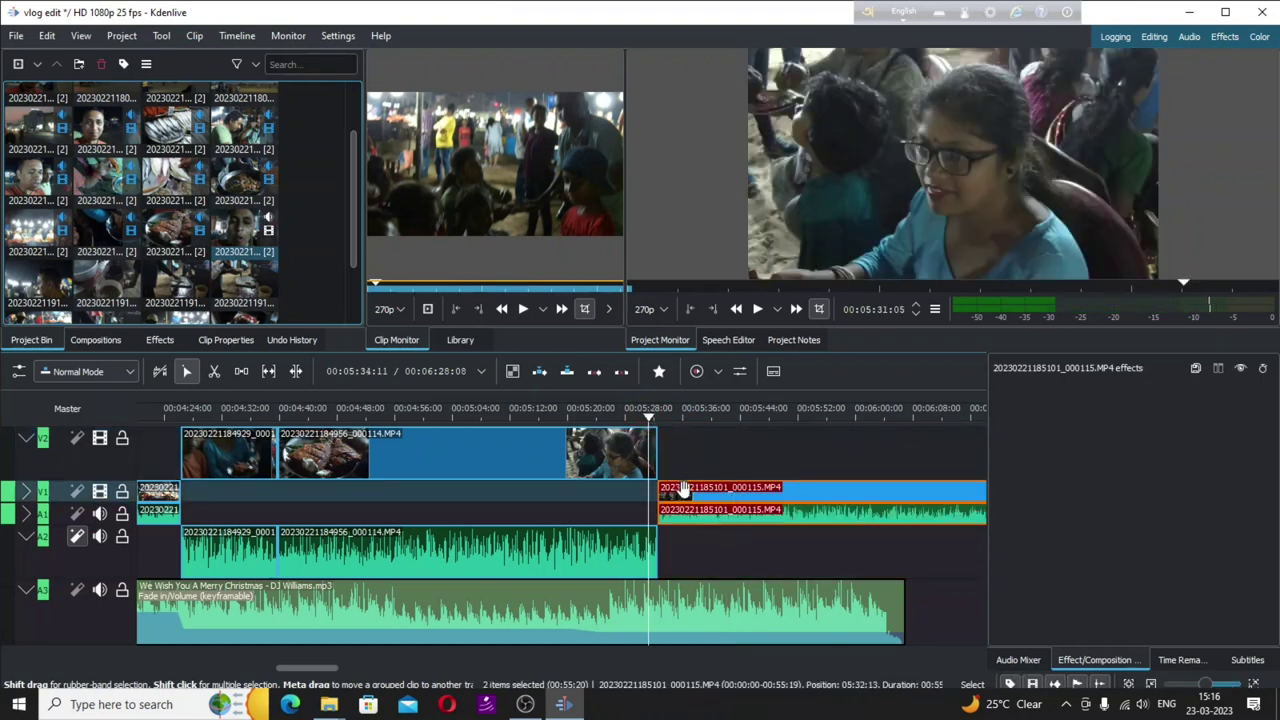
{"action": "mouse_move", "coordinate": [667, 494]}
{"action": "left_mouse_down"}
{"action": "mouse_move", "coordinate": [645, 494]}
{"action": "mouse_move", "coordinate": [657, 494]}
{"action": "left_mouse_up"}
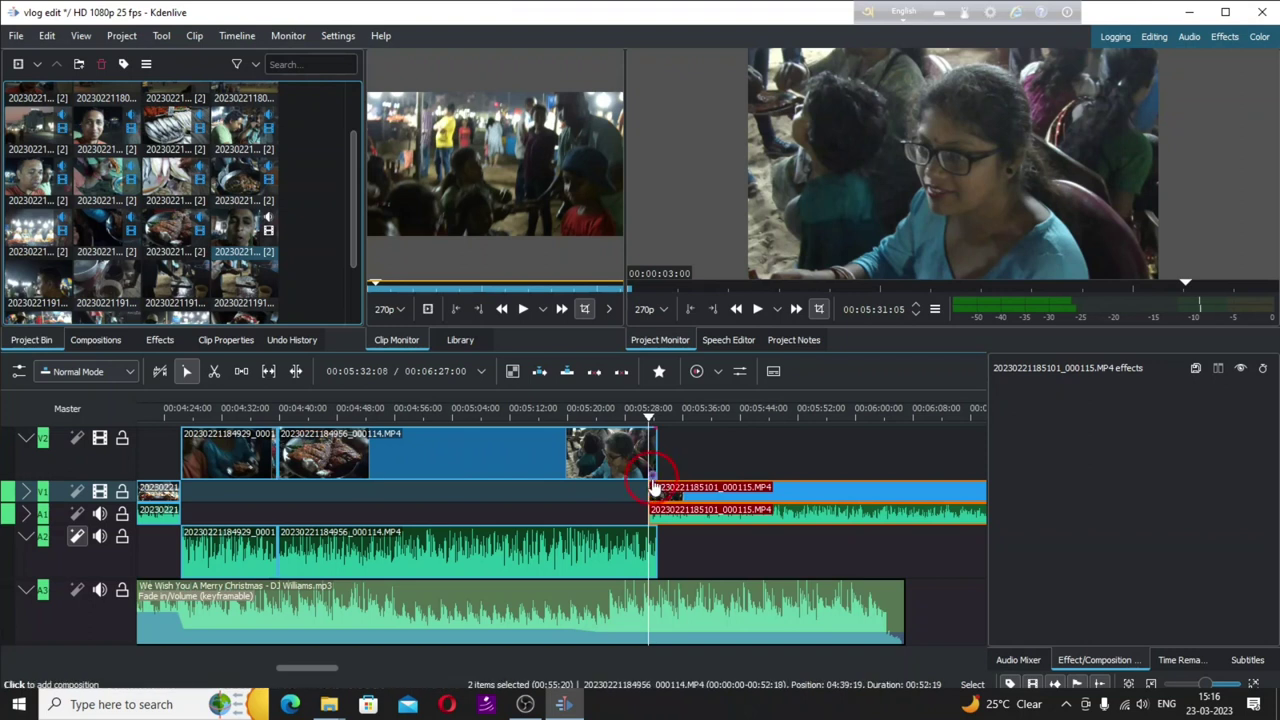
{"action": "left_click", "coordinate": [651, 482]}
{"action": "key", "text": "space"}
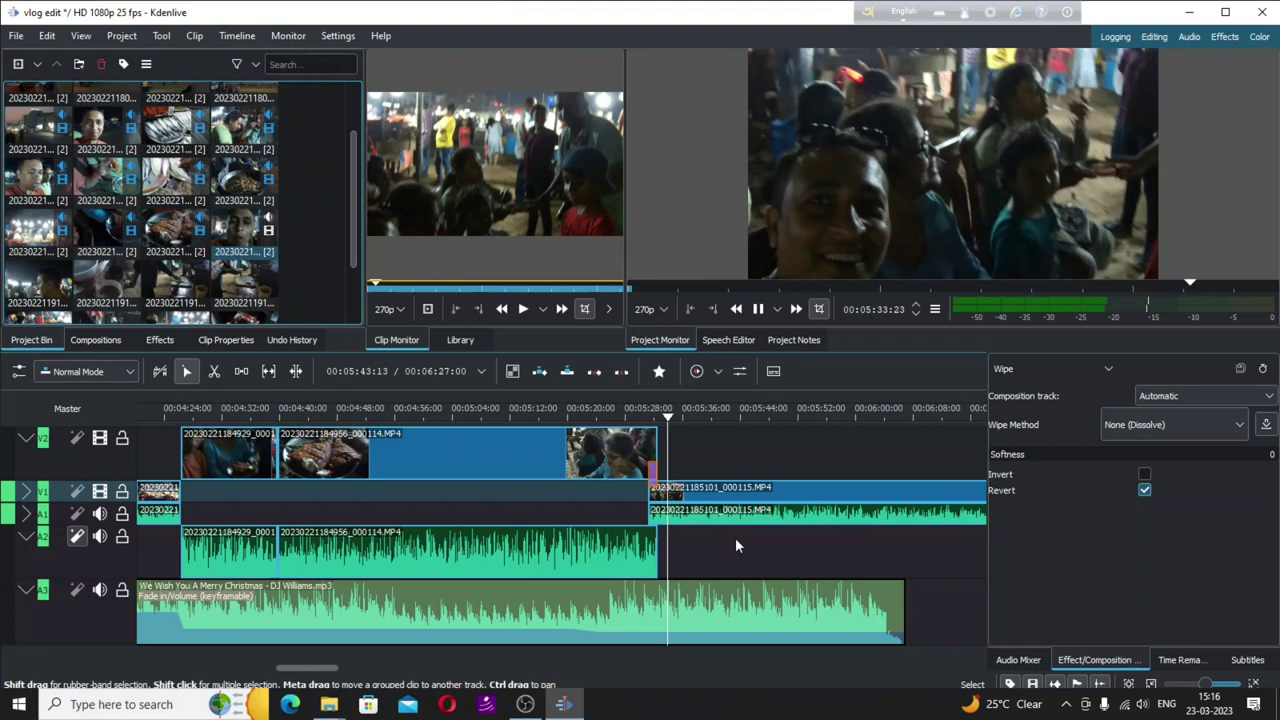
Add music volume keyframes at 00:05:30:16 and 00:05:32:06, set the second to 0 dB, and play the result.
{"action": "left_click", "coordinate": [645, 419]}
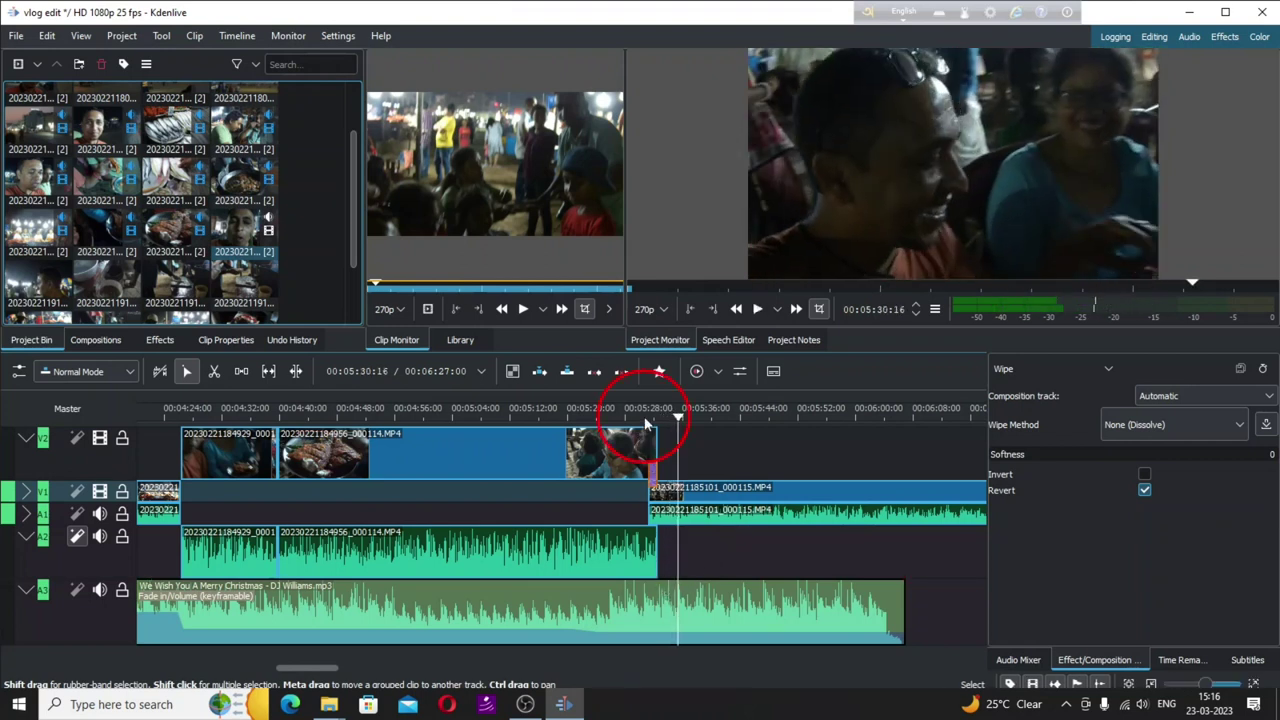
{"action": "left_click", "coordinate": [657, 622]}
{"action": "double_click", "coordinate": [684, 640]}
{"action": "key", "text": "space"}
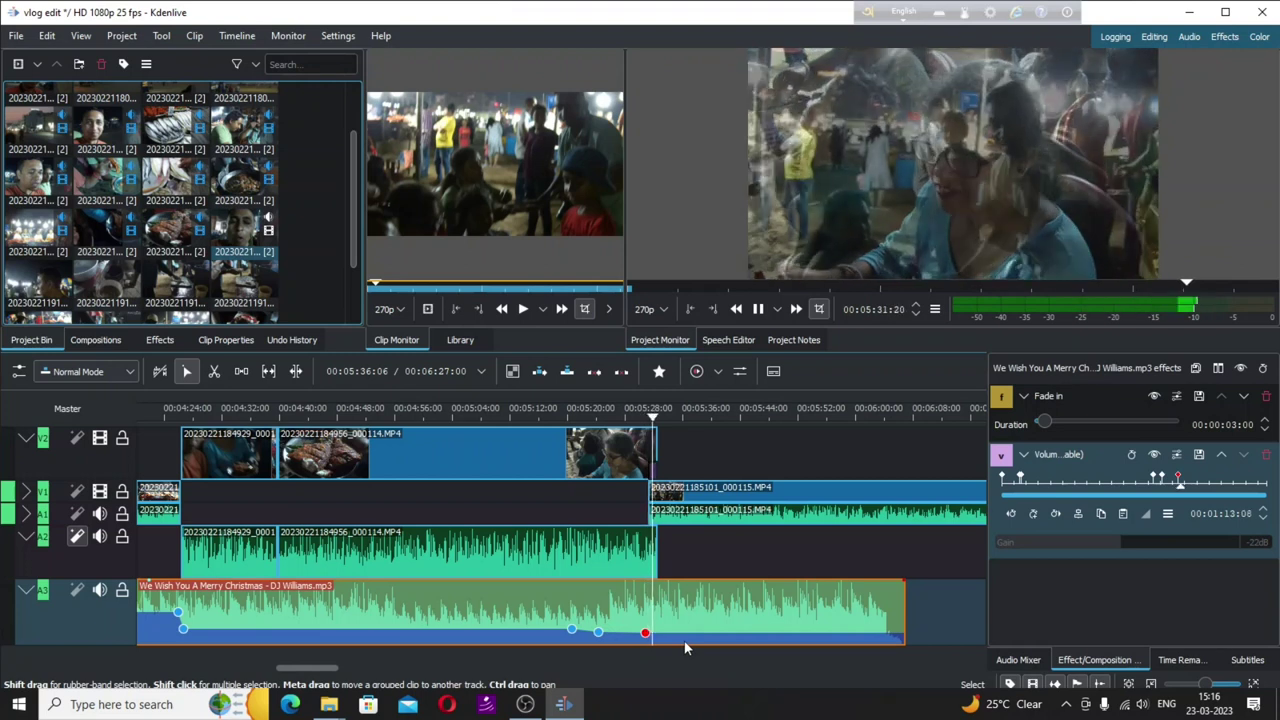
{"action": "key", "text": "space"}
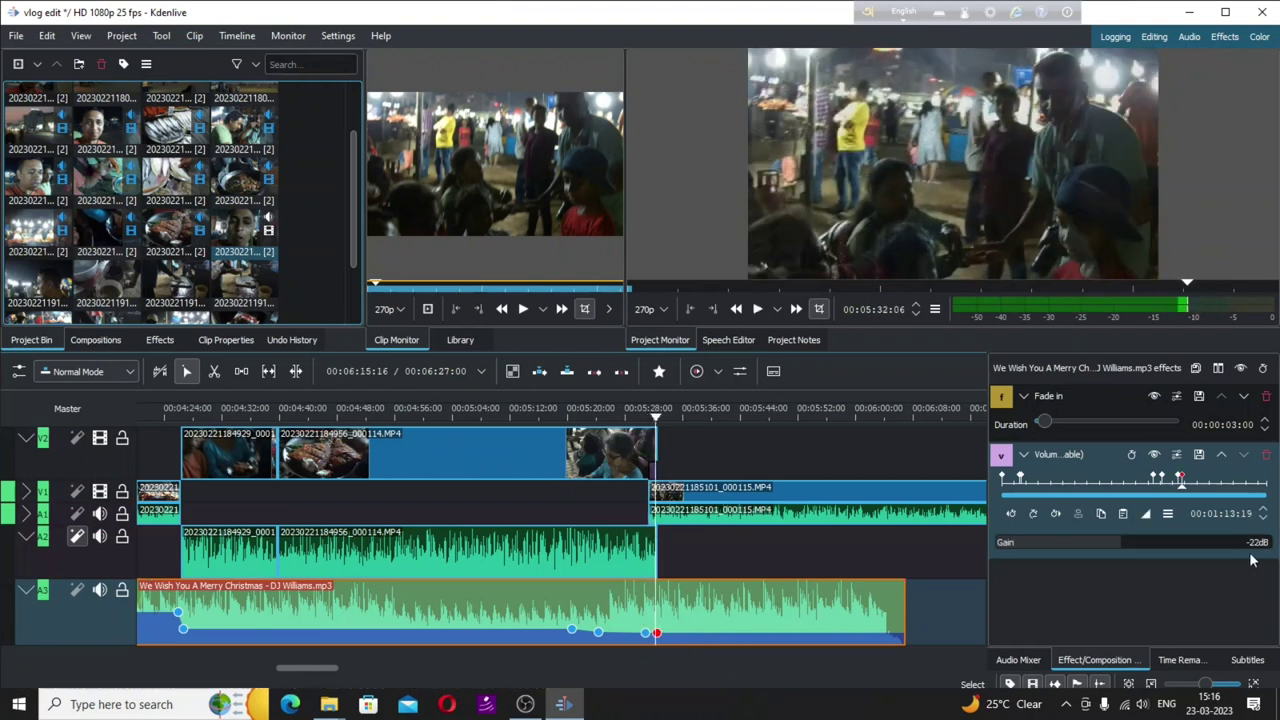
{"action": "type", "text": "0"}
{"action": "key", "text": "Return"}
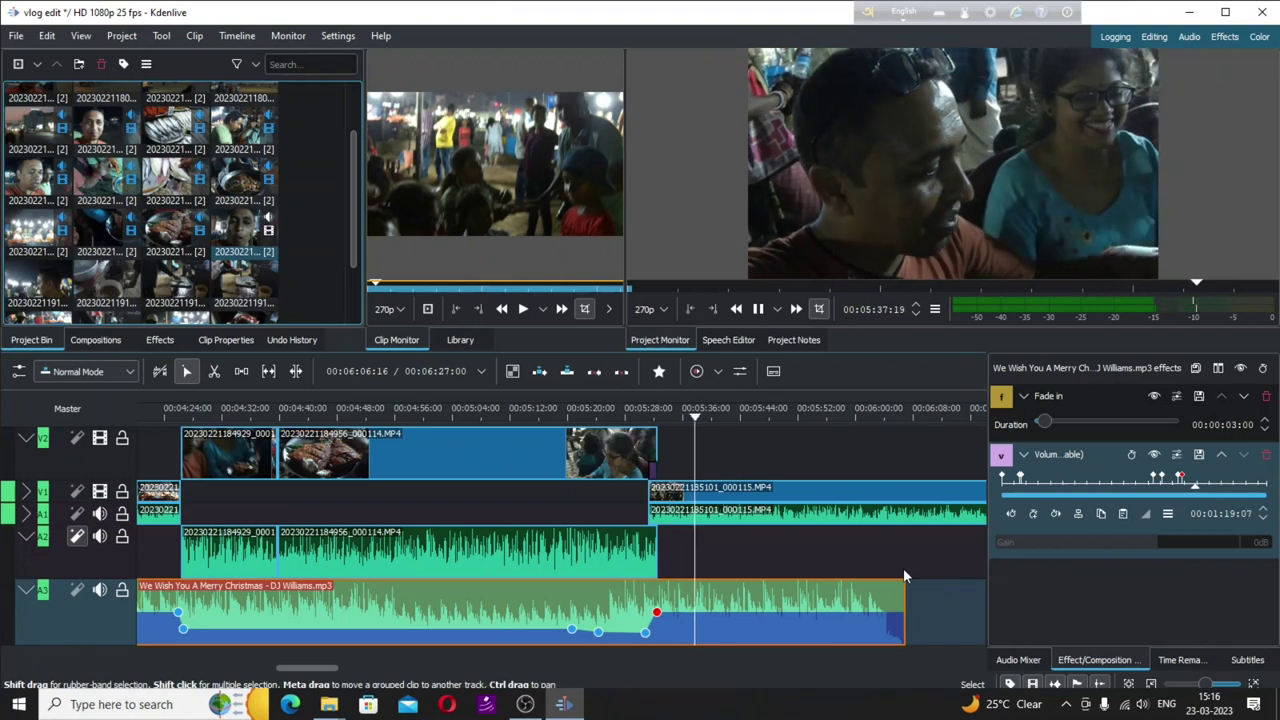
{"action": "left_click", "coordinate": [807, 410]}
{"action": "left_click", "coordinate": [847, 492]}
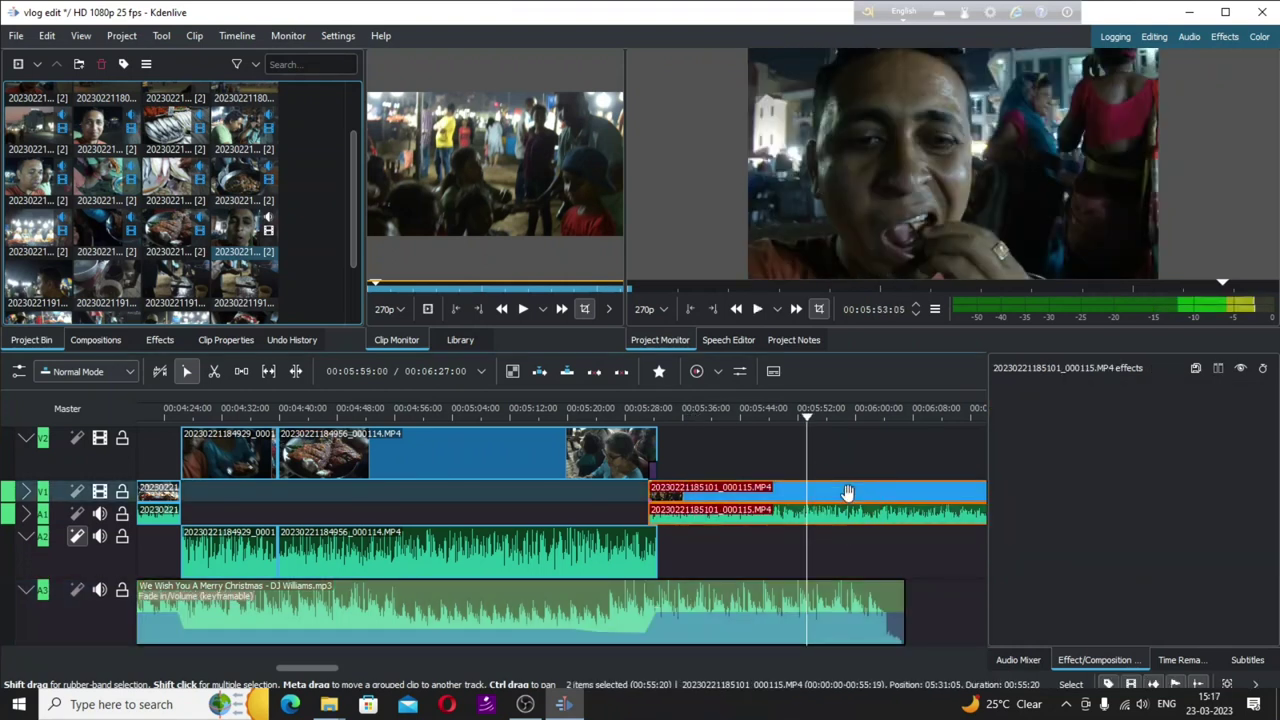
{"action": "right_click", "coordinate": [847, 492]}
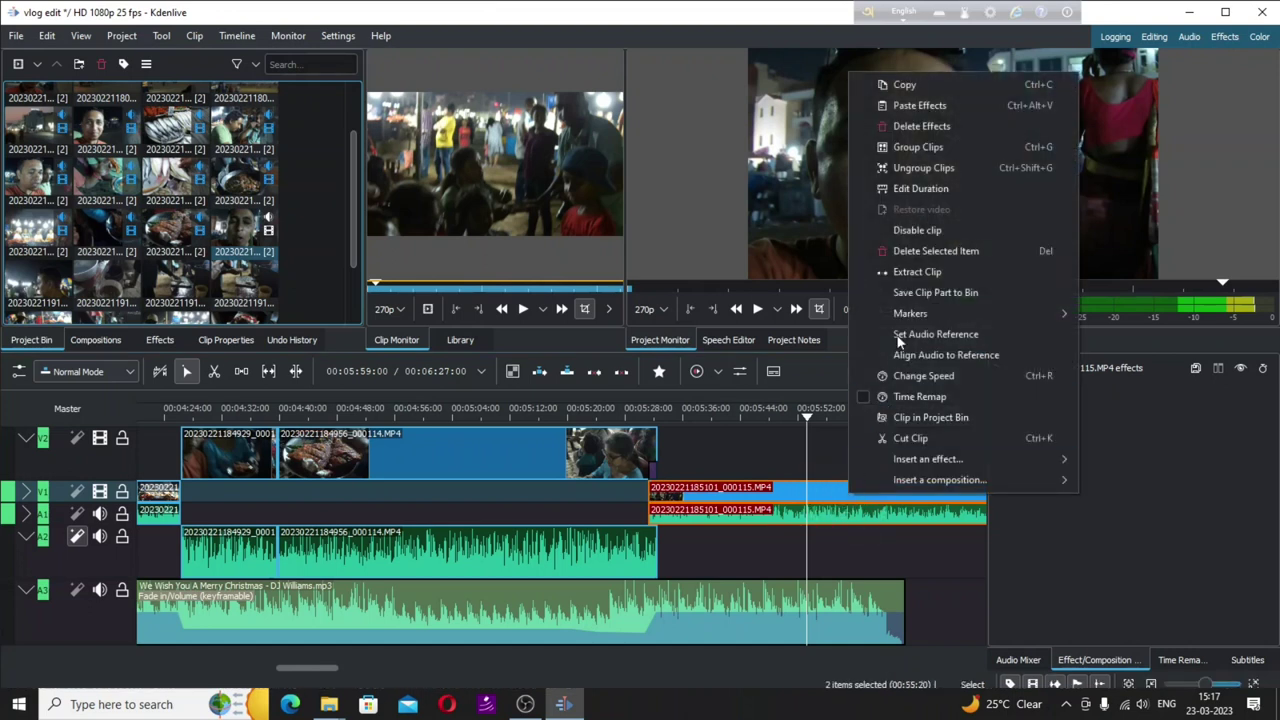
{"action": "left_click", "coordinate": [913, 168]}
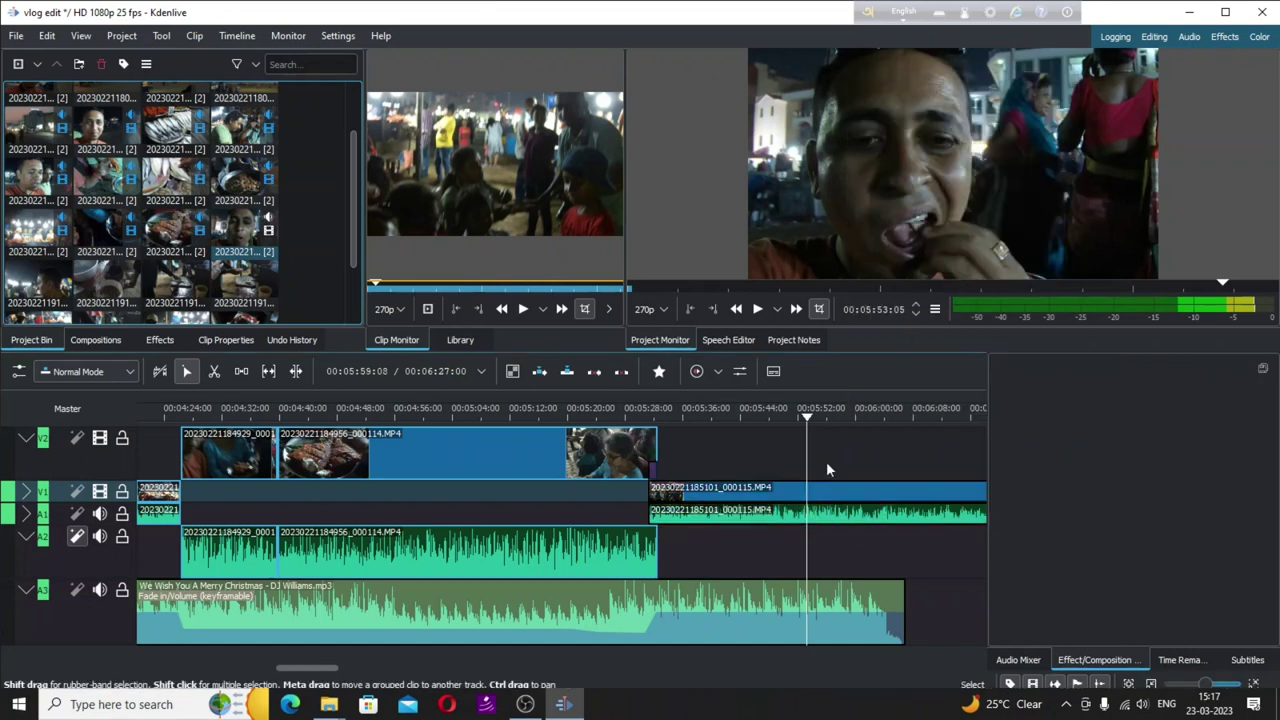
{"action": "left_click", "coordinate": [785, 512]}
{"action": "key", "text": "Delete"}
{"action": "left_click", "coordinate": [776, 487]}
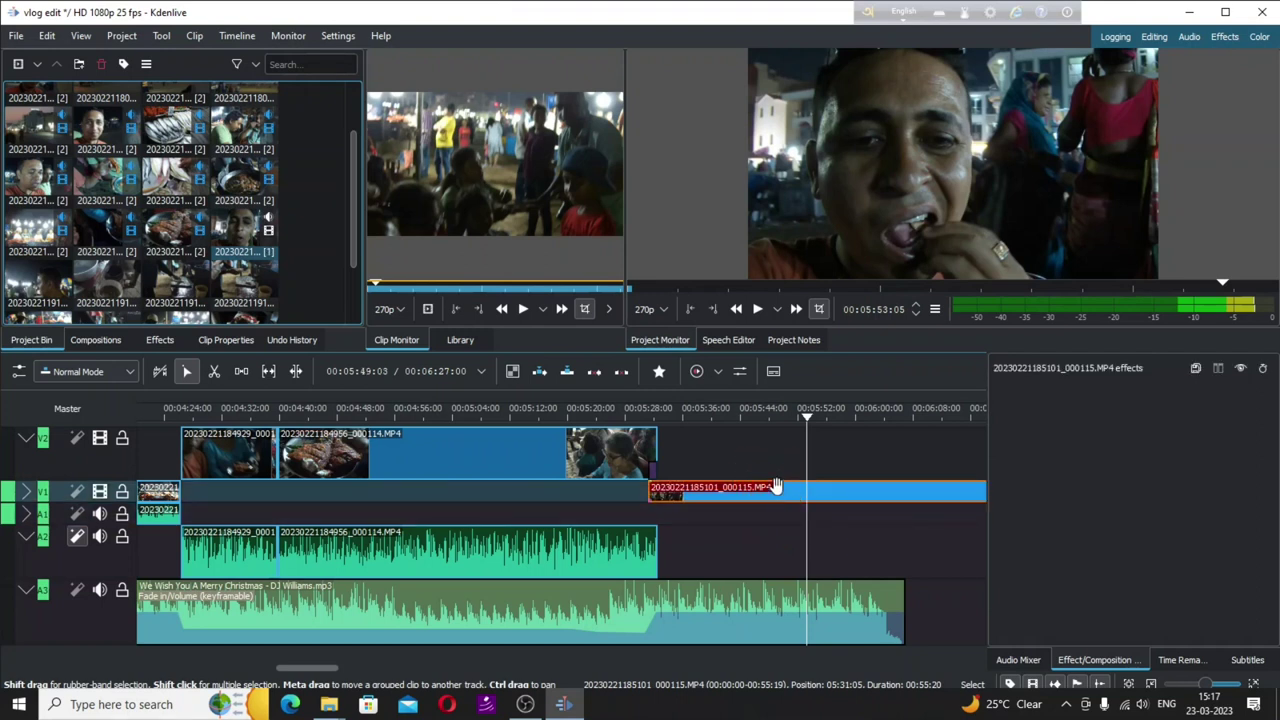
{"action": "key", "text": "ctrl+shift+s"}
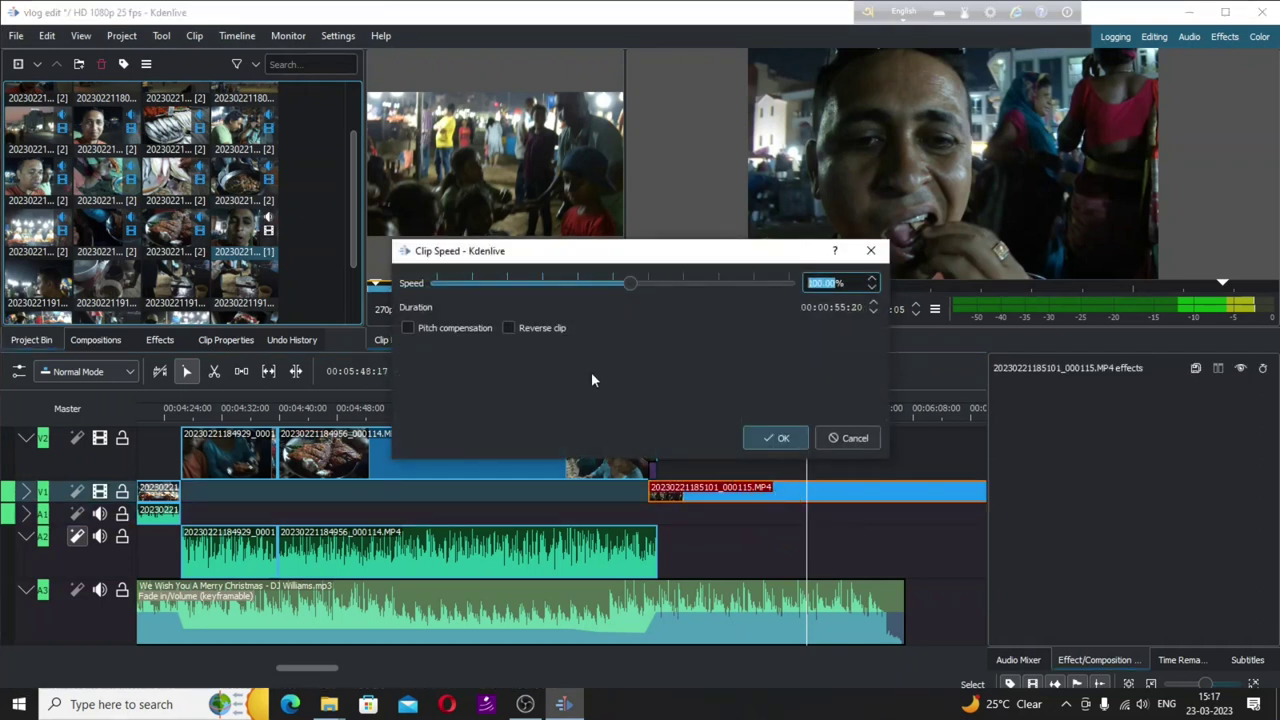
{"action": "left_click_drag", "start_coordinate": [633, 281], "coordinate": [672, 295]}
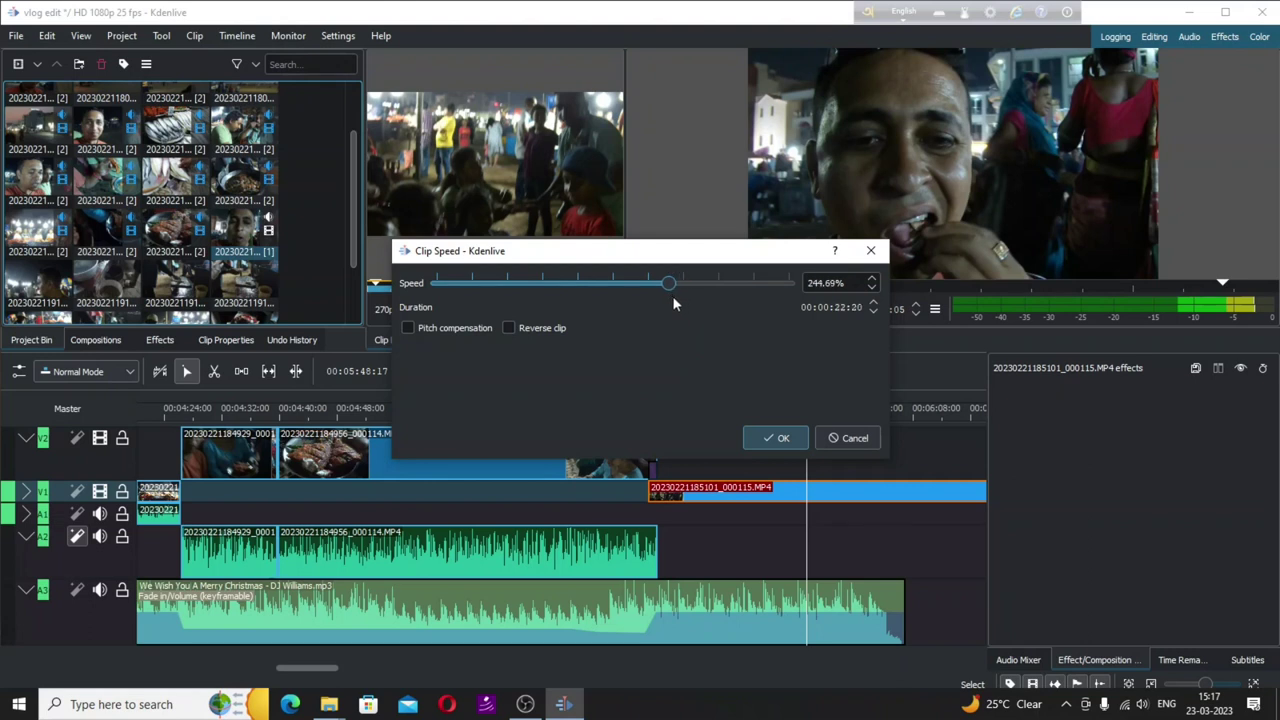
{"action": "left_click", "coordinate": [781, 439]}
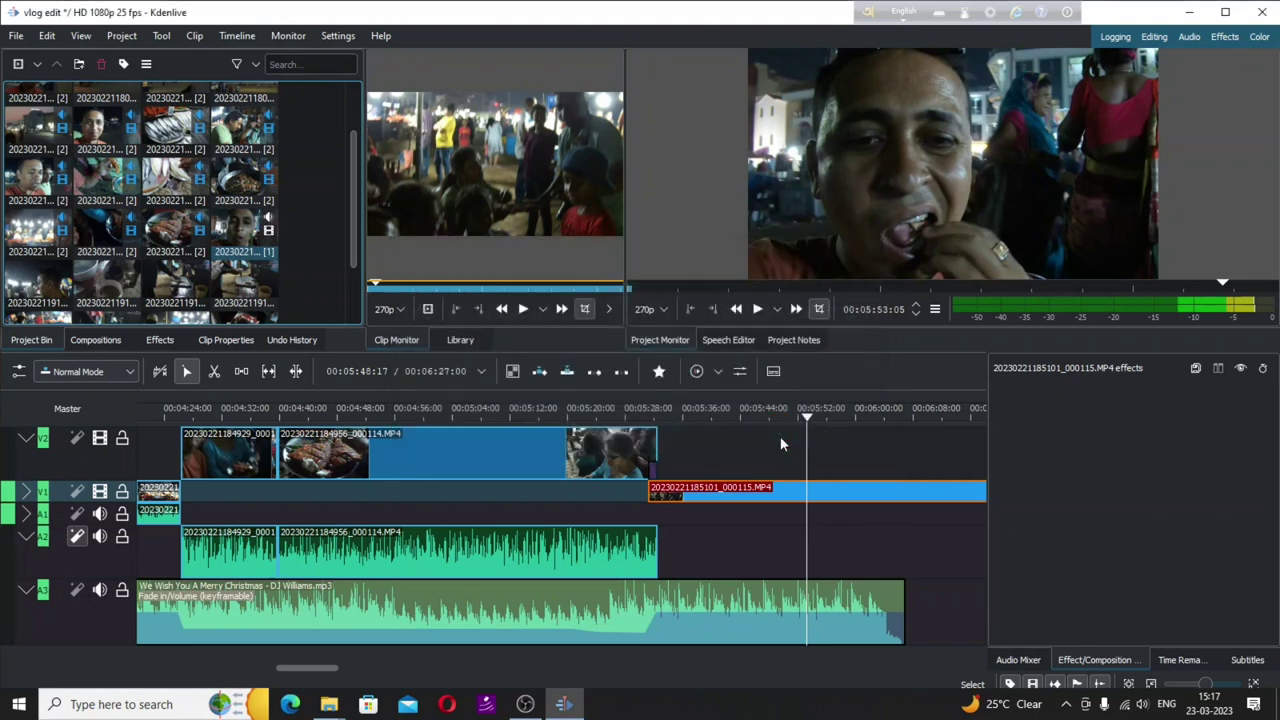
{"action": "left_click", "coordinate": [646, 414]}
{"action": "key", "text": "space"}
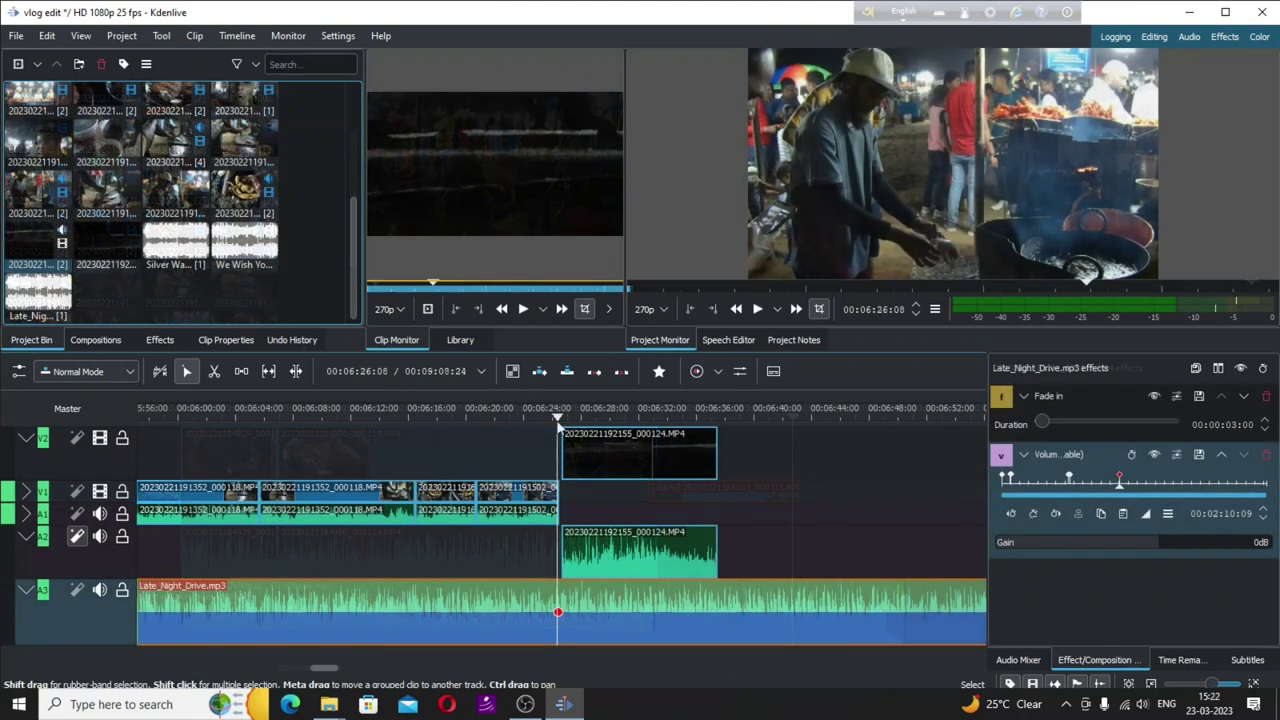
Lower the Late_Night_Drive.mp3 volume keyframe at 00:06:27:01 to -20 dB and play the result.
{"action": "key", "text": "space"}
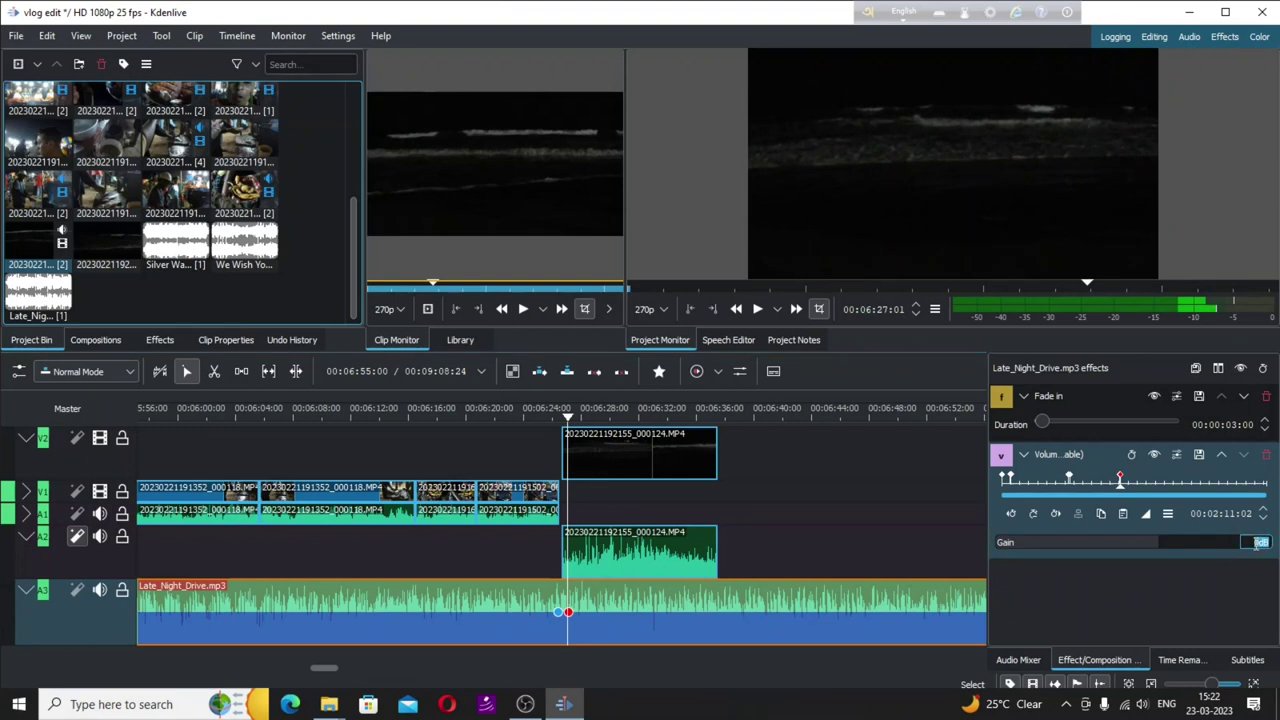
{"action": "scroll", "coordinate": [1258, 543], "scroll_direction": "down", "scroll_amount": 2}
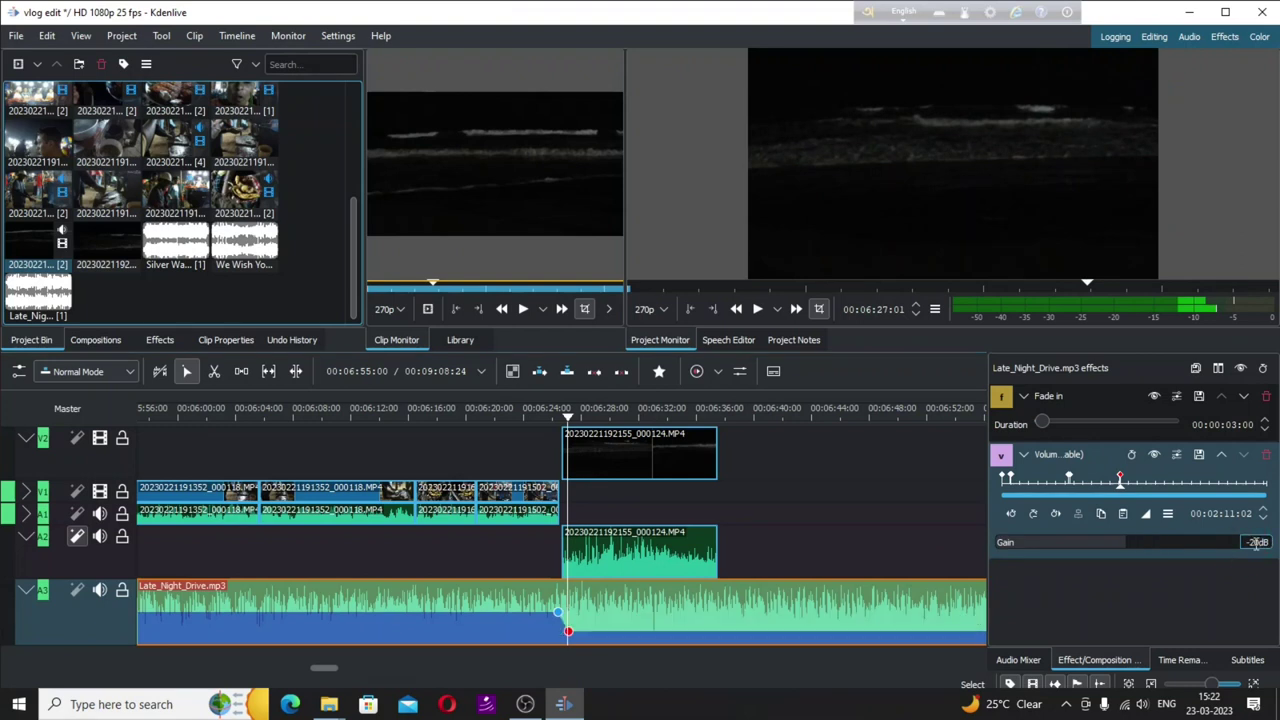
{"action": "key", "text": "space"}
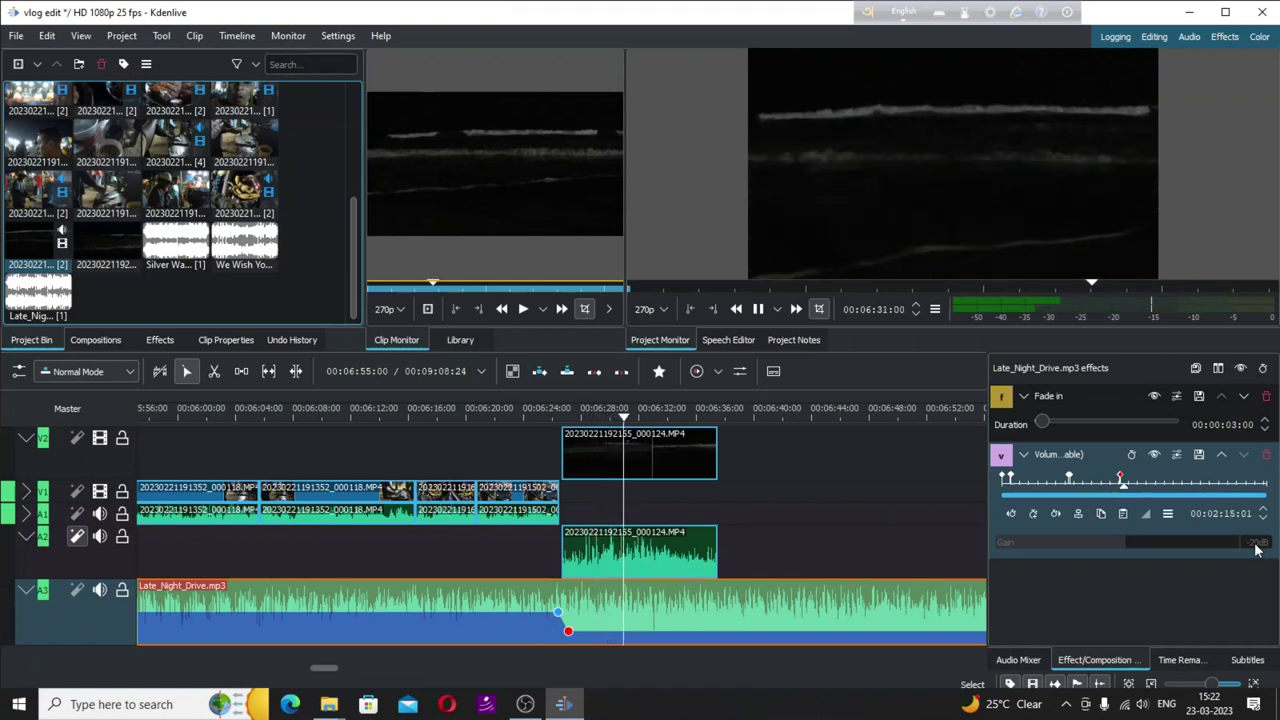
{"action": "key", "text": "space"}
{"action": "left_click", "coordinate": [568, 630]}
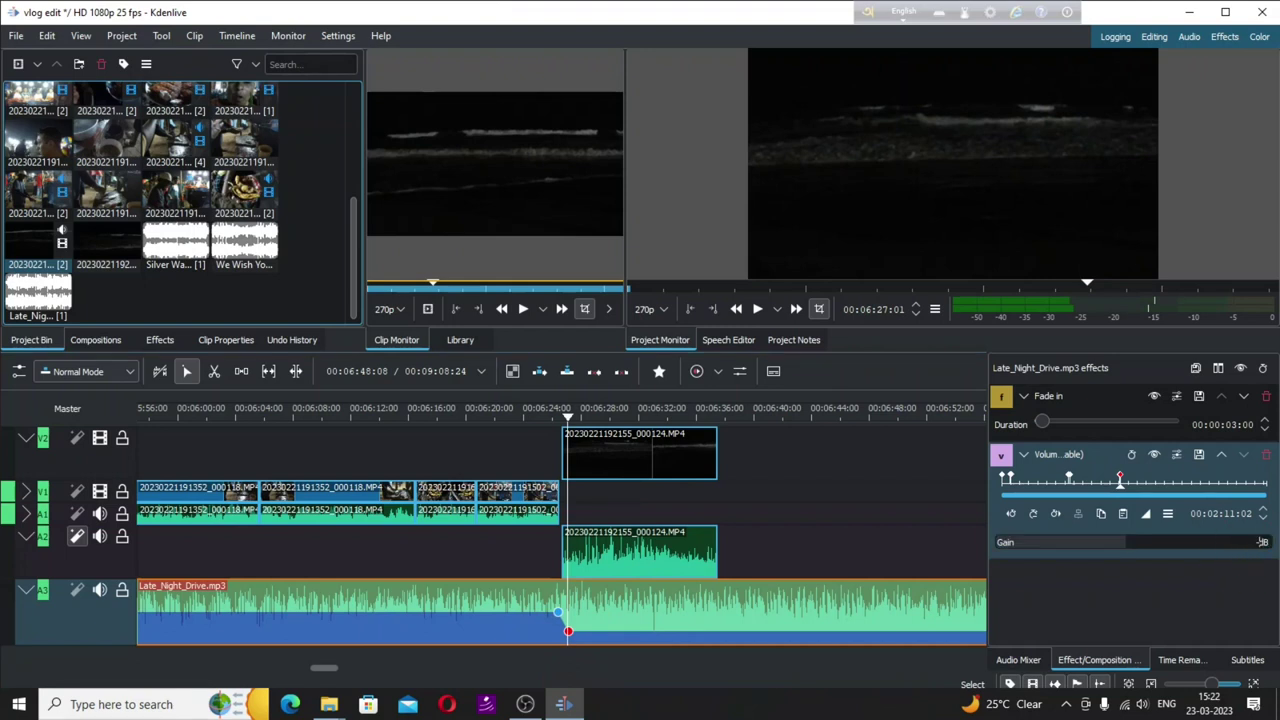
{"action": "key", "text": "space"}
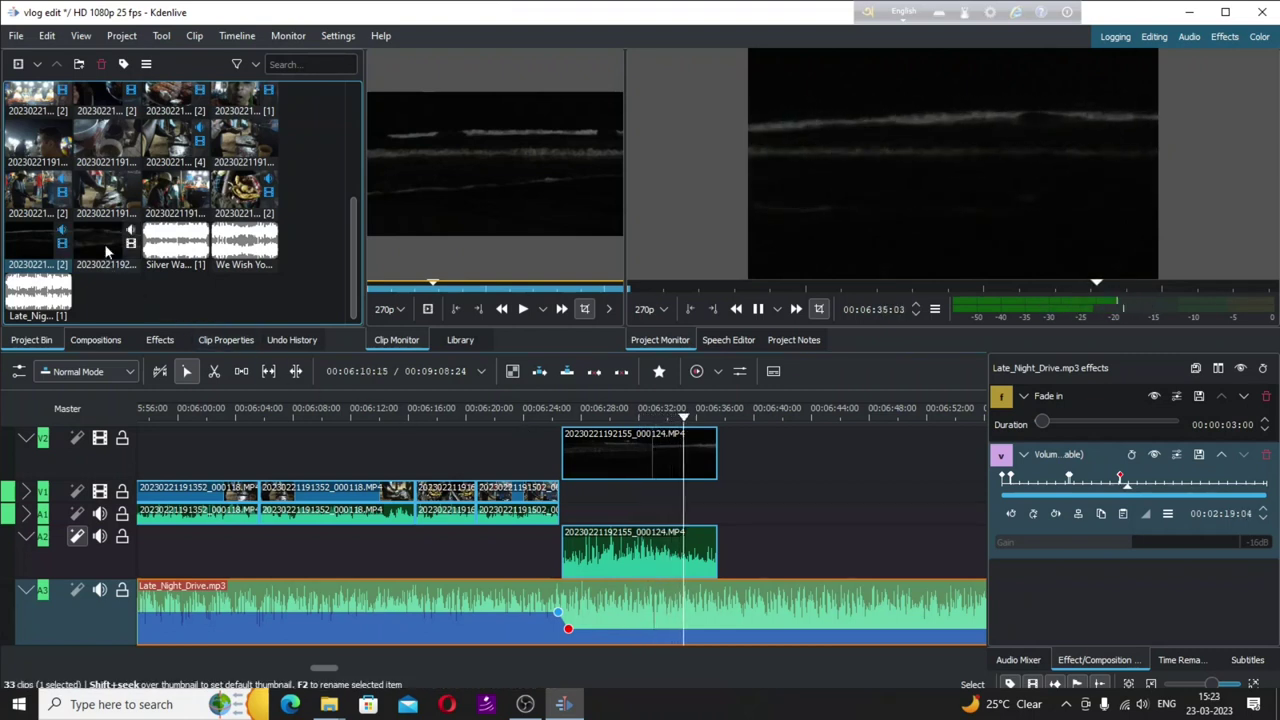
{"action": "key", "text": "space"}
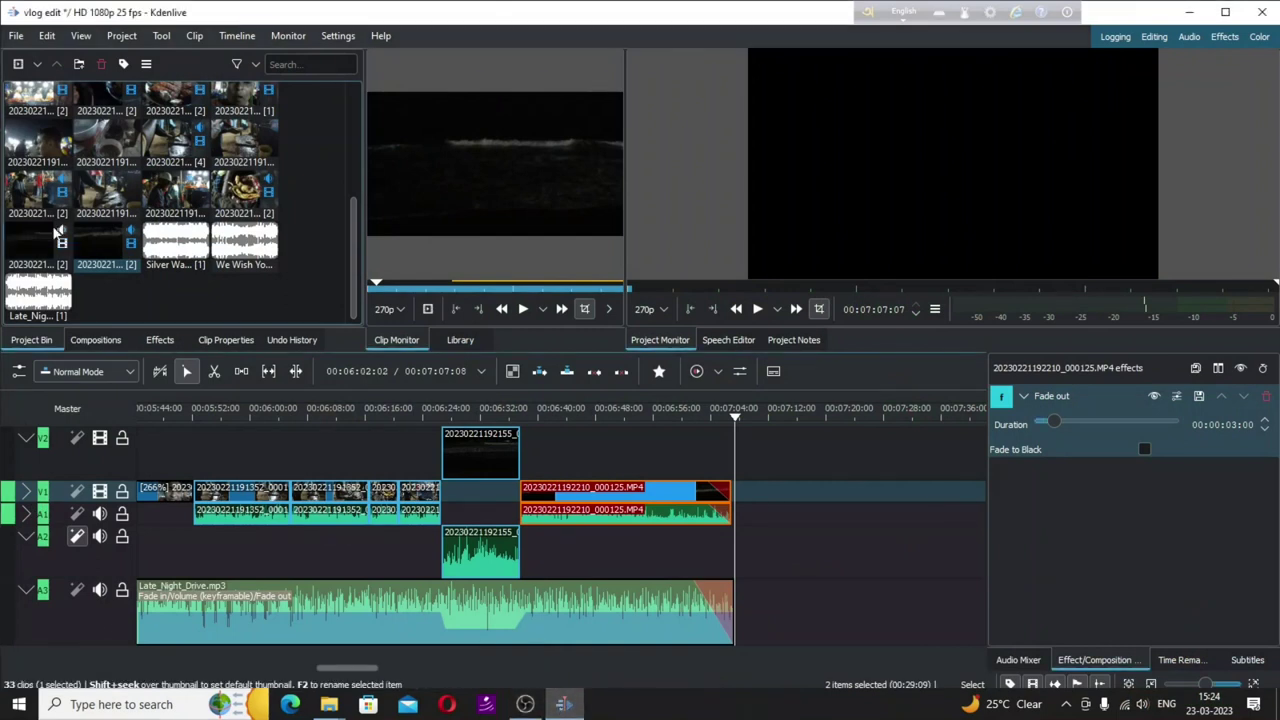
Open the render settings, choose the MP4-H264/AAC preset, and enable custom quality at 100%.
{"action": "left_click", "coordinate": [122, 36]}
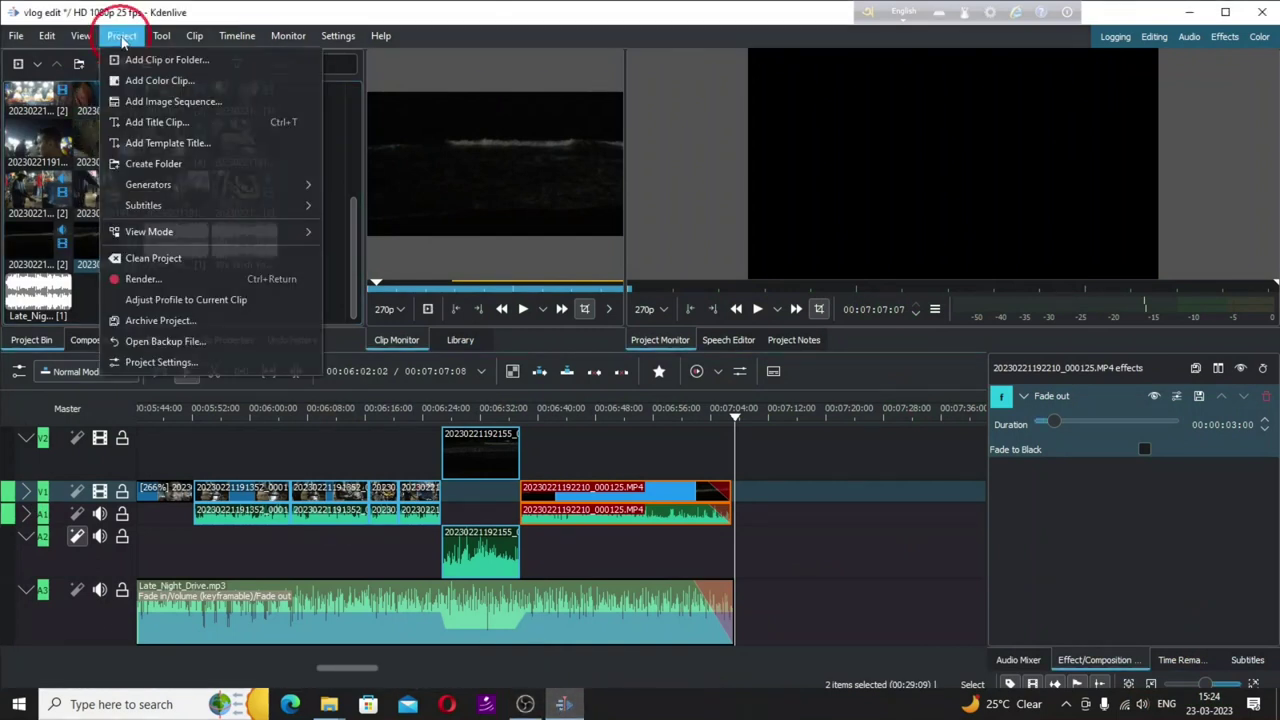
{"action": "left_click", "coordinate": [143, 280]}
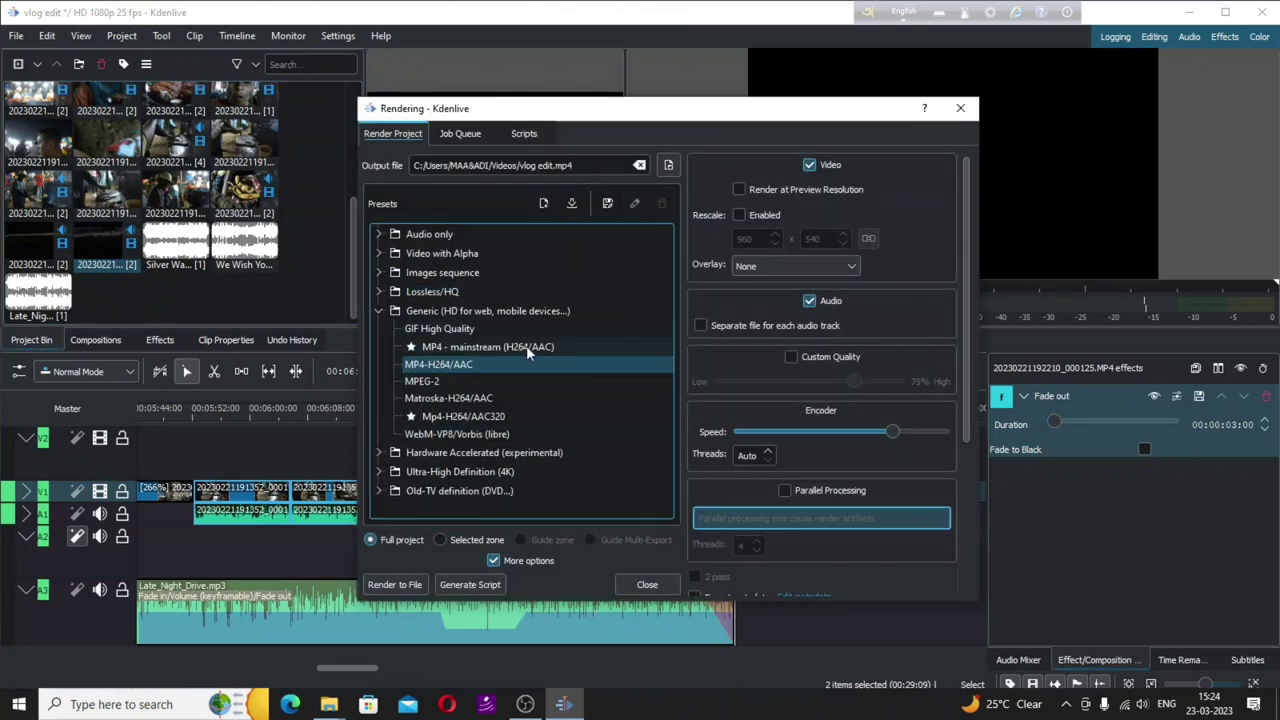
{"action": "left_click", "coordinate": [448, 366]}
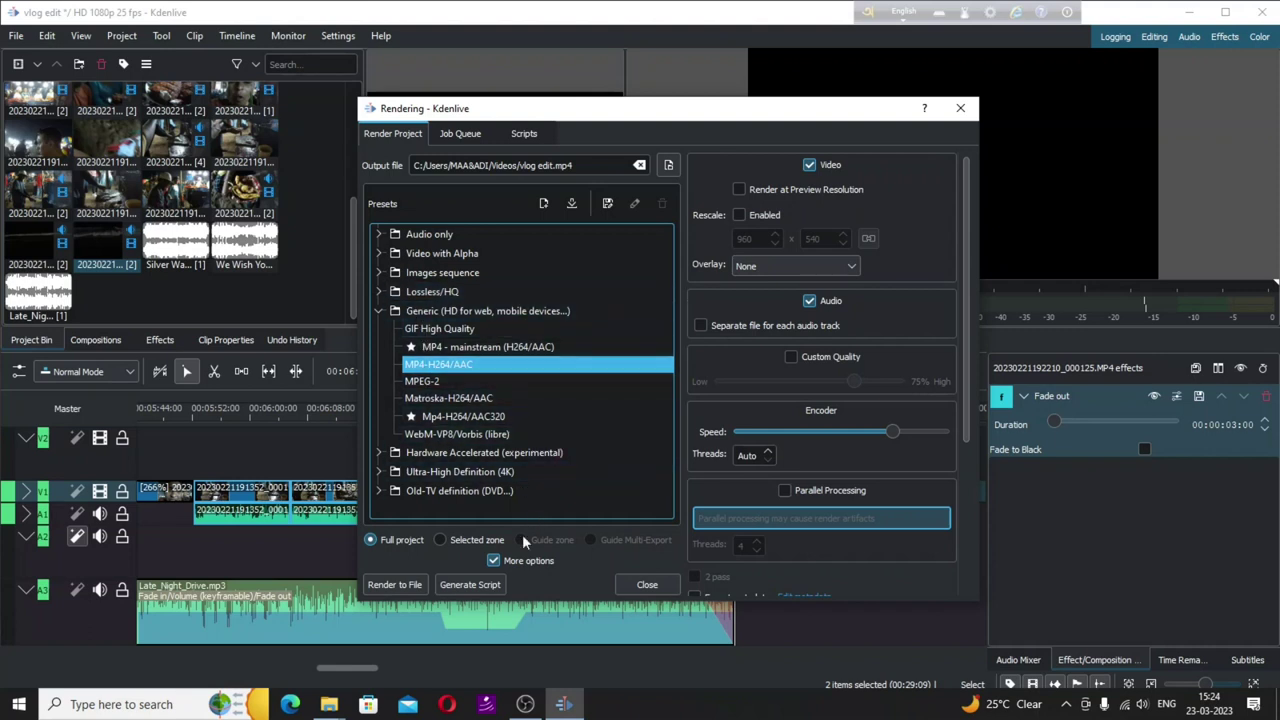
{"action": "left_click", "coordinate": [495, 562]}
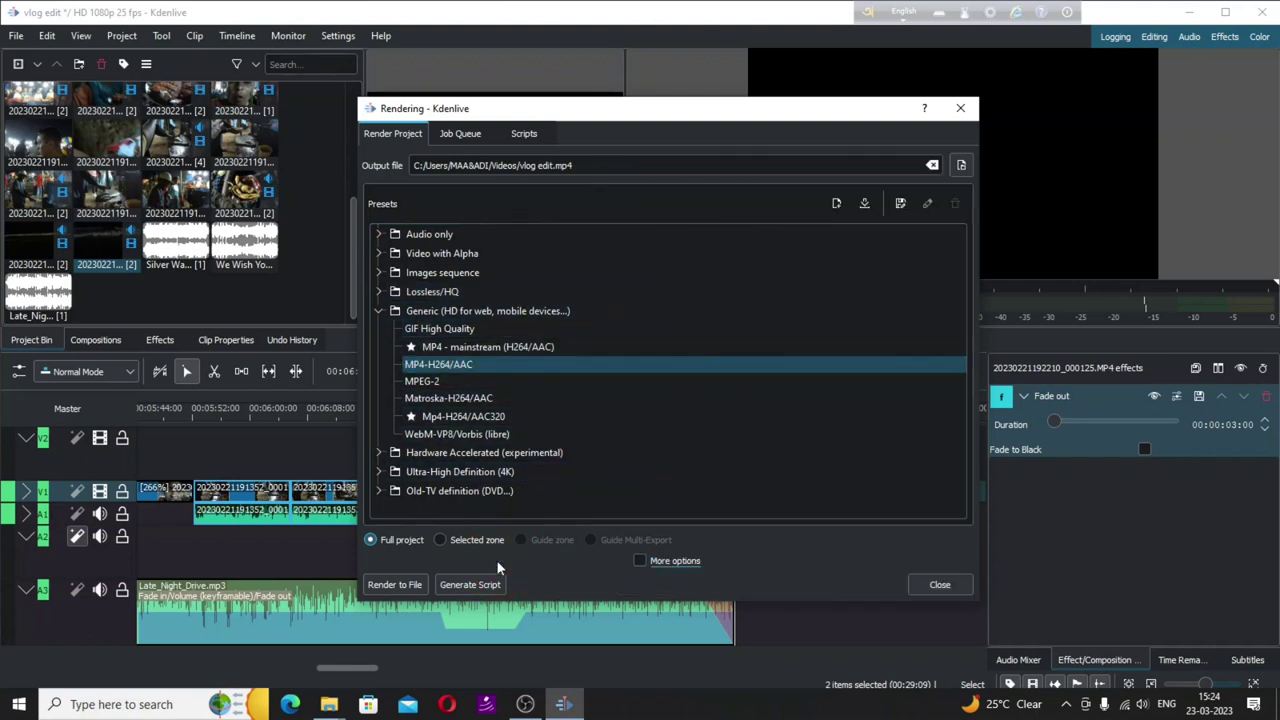
{"action": "left_click", "coordinate": [640, 564]}
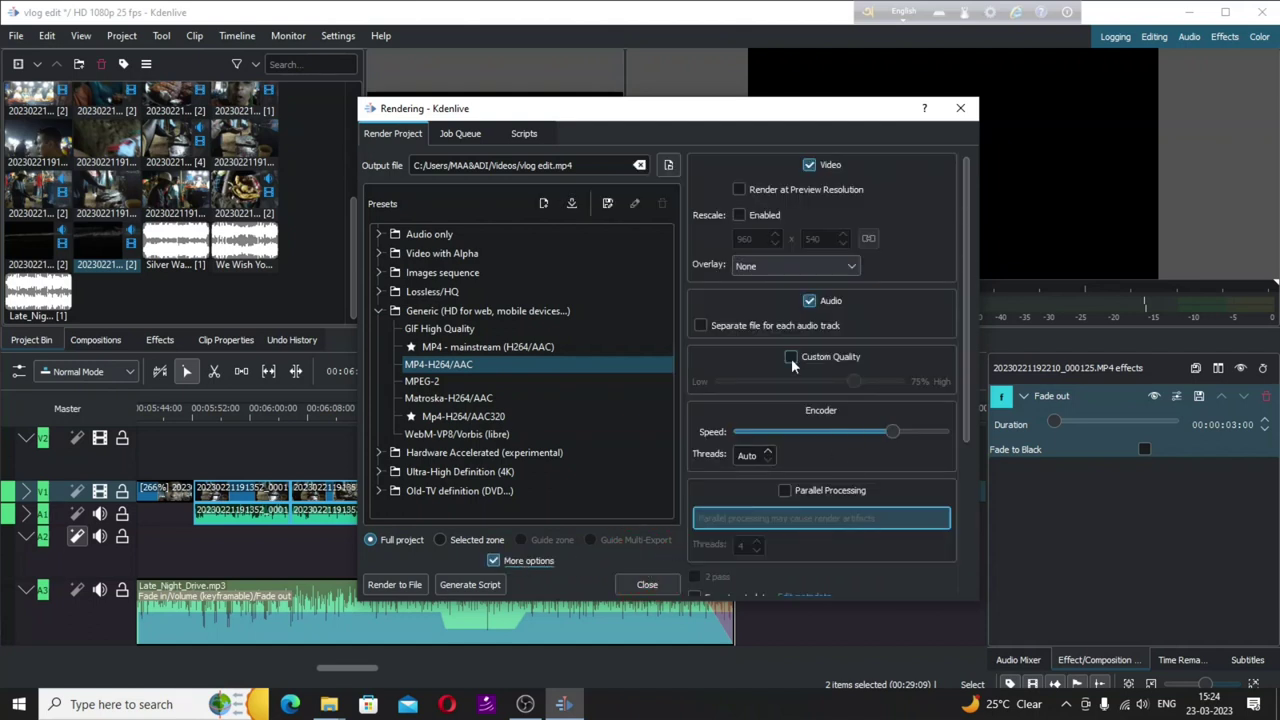
{"action": "left_click_drag", "start_coordinate": [851, 382], "coordinate": [866, 386]}
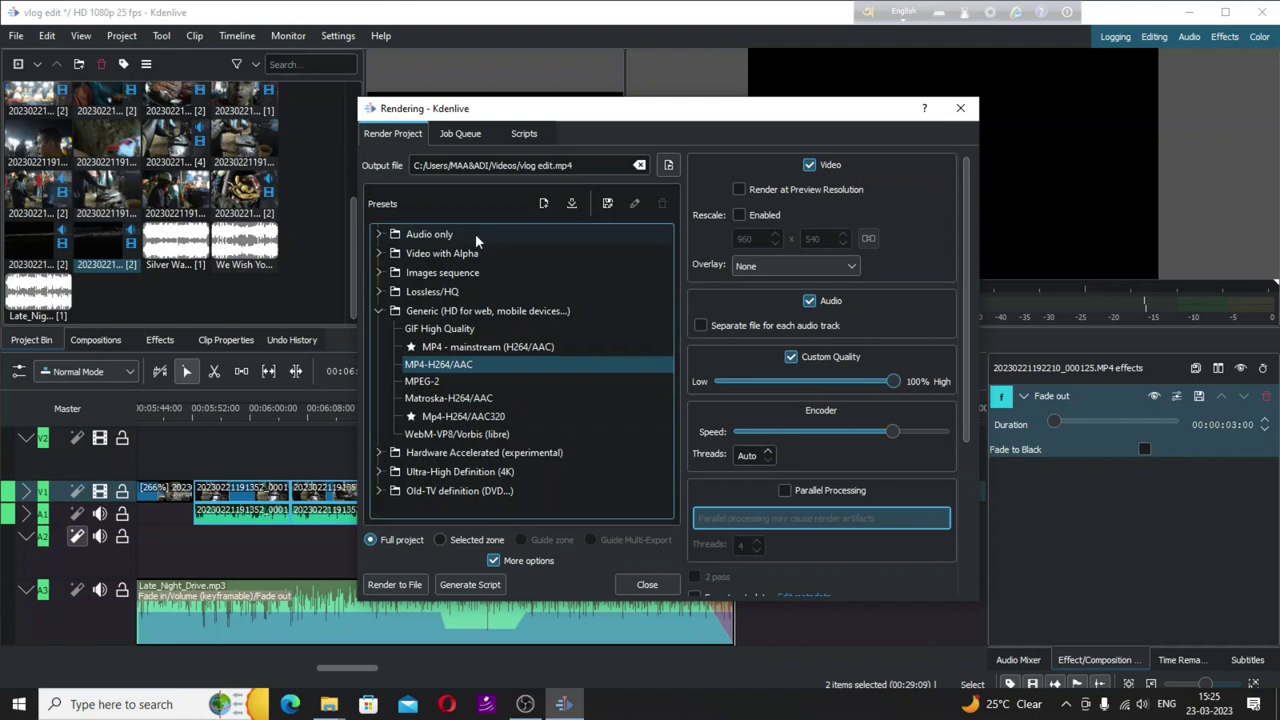
Set the output file to puri 6.mp4 in the Videos folder and render the full project to file.
{"action": "left_click", "coordinate": [669, 168]}
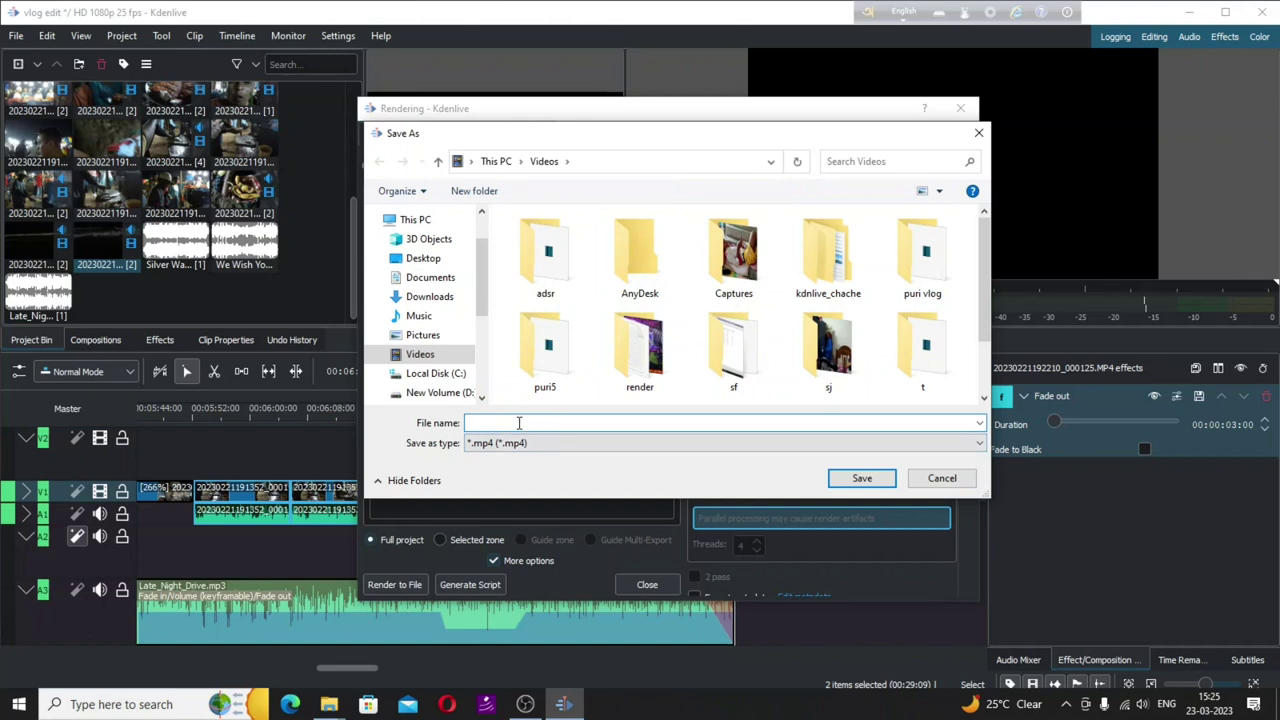
{"action": "type", "text": "puri "}
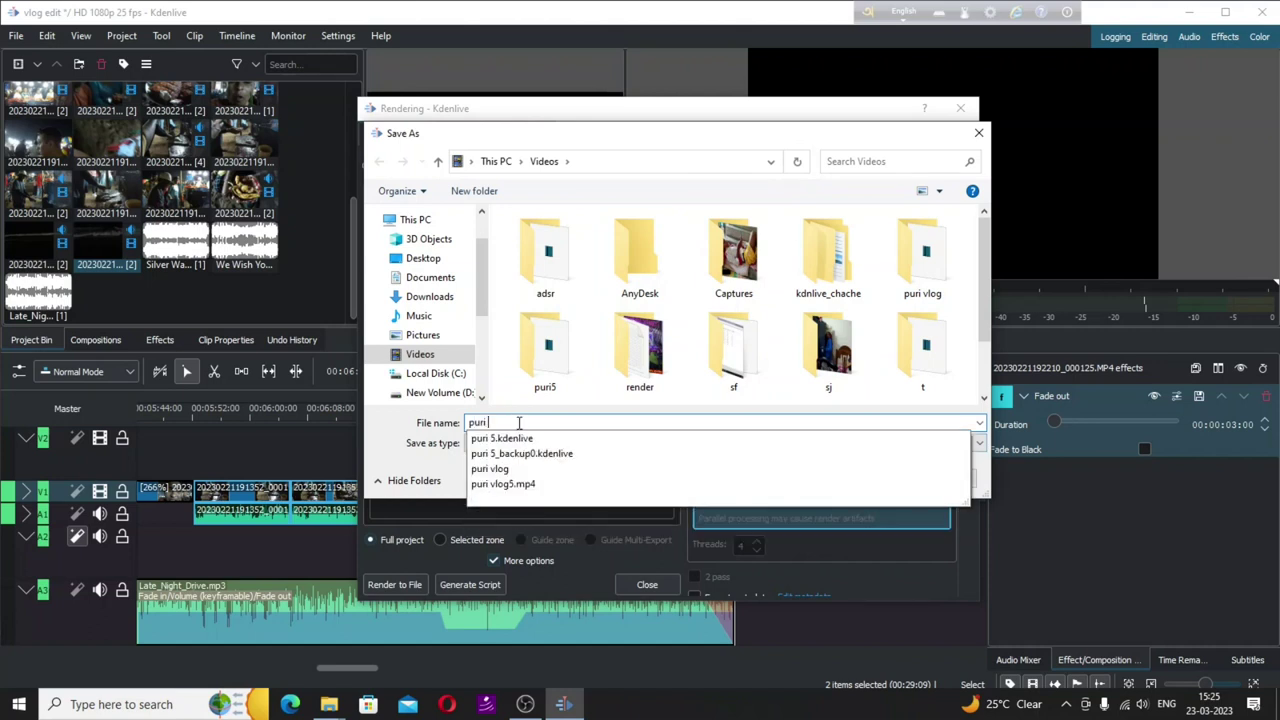
{"action": "type", "text": "6"}
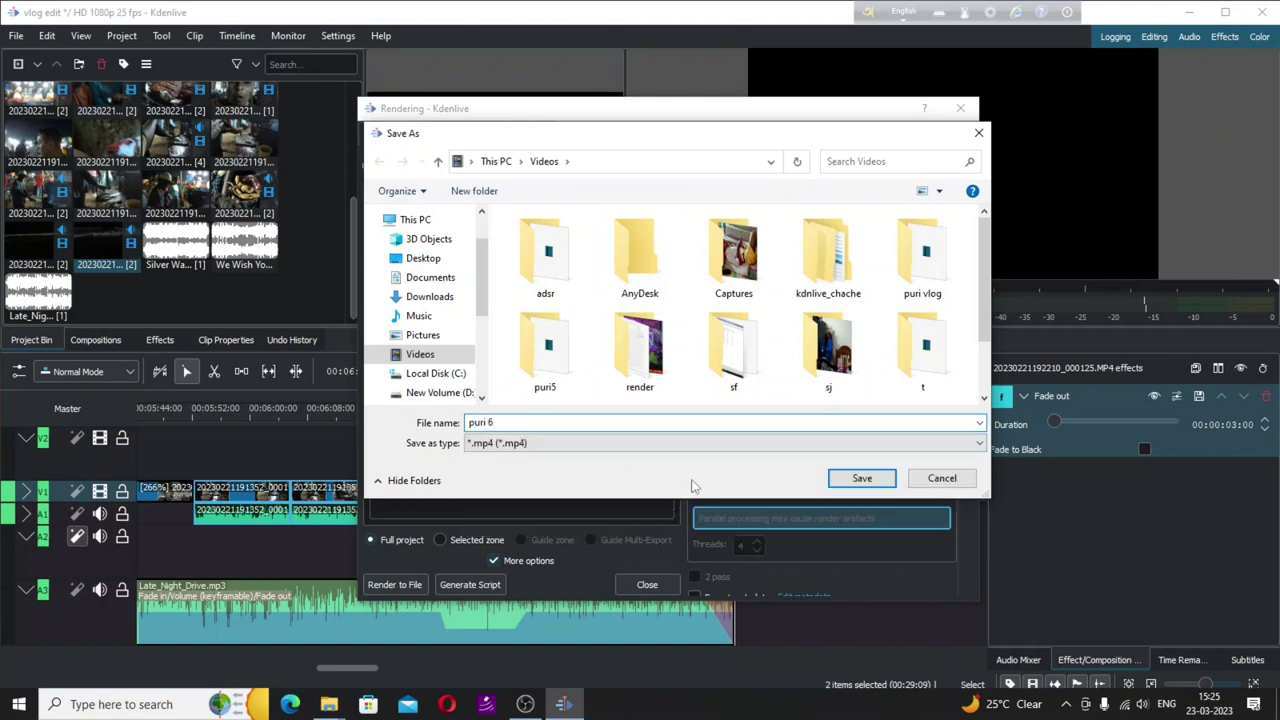
{"action": "left_click", "coordinate": [857, 480]}
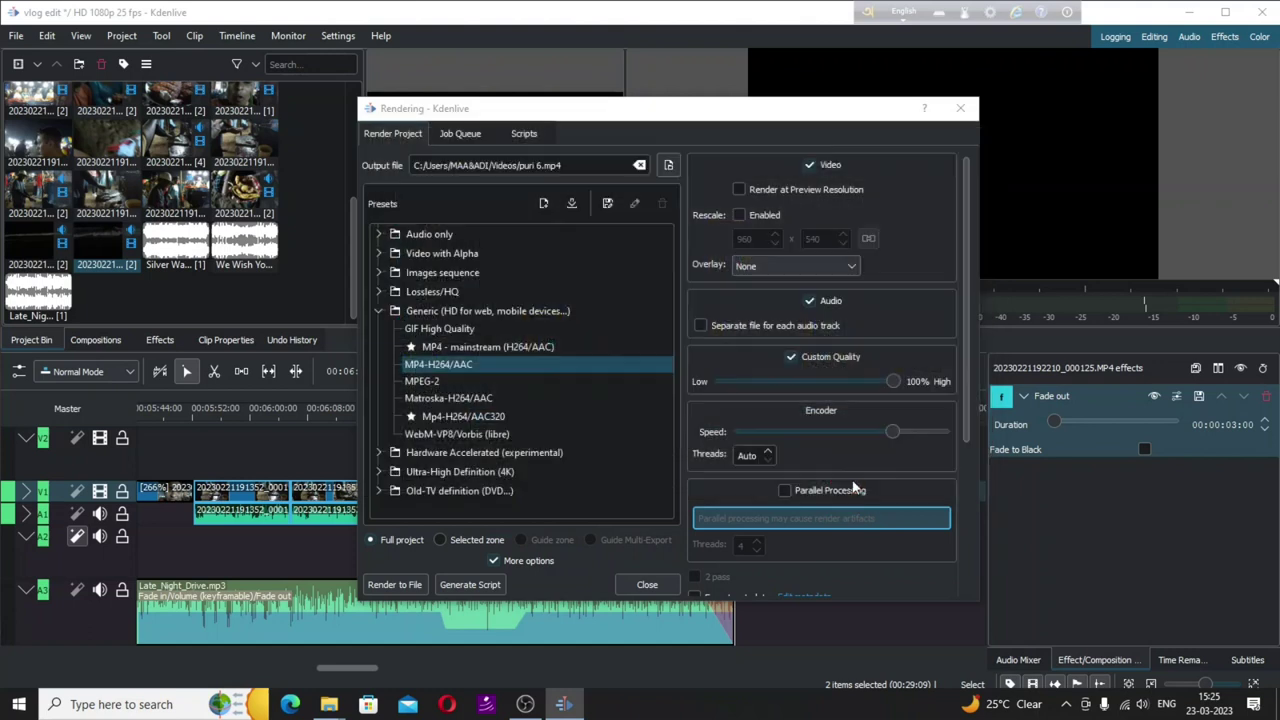
{"action": "left_click", "coordinate": [391, 587]}
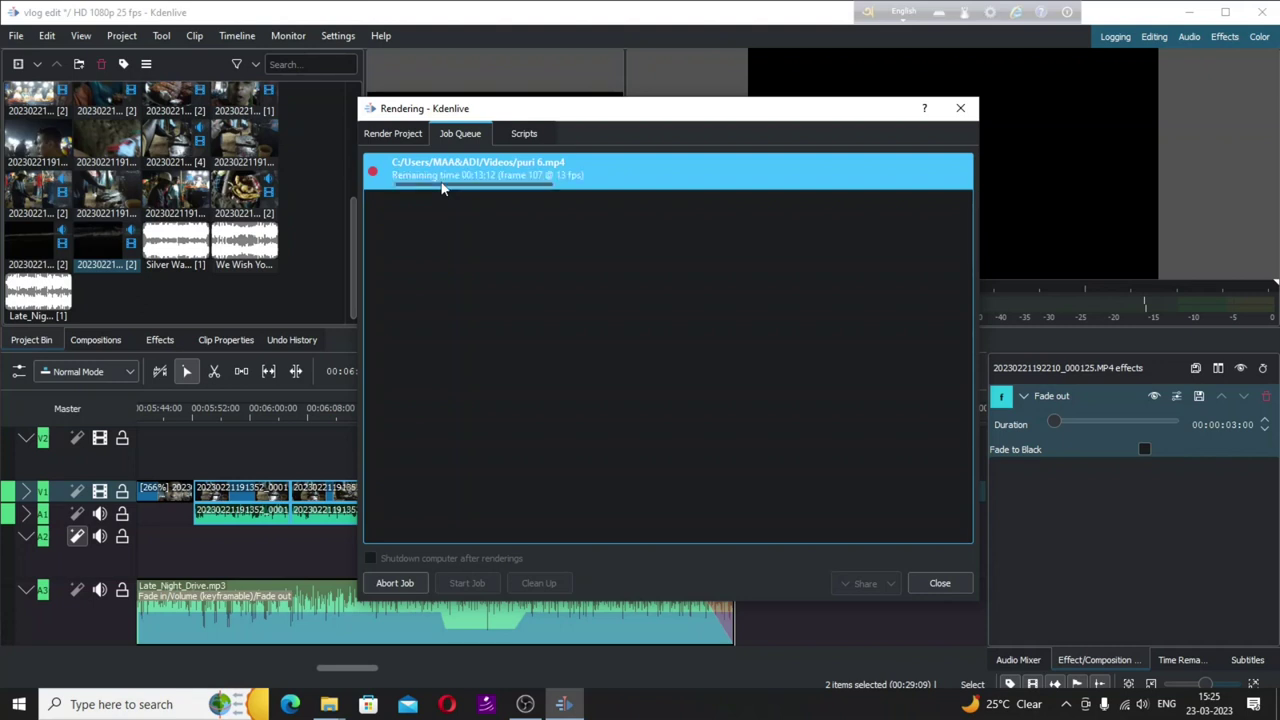
{"action": "left_click", "coordinate": [525, 704]}
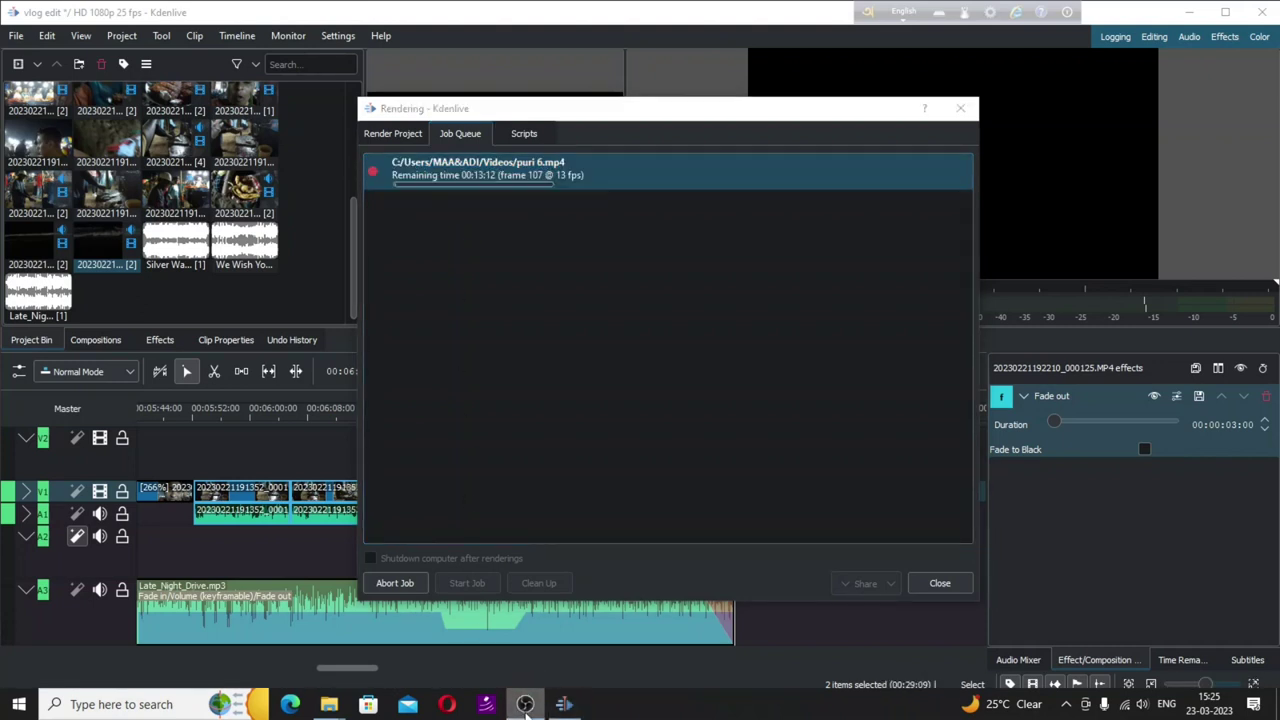